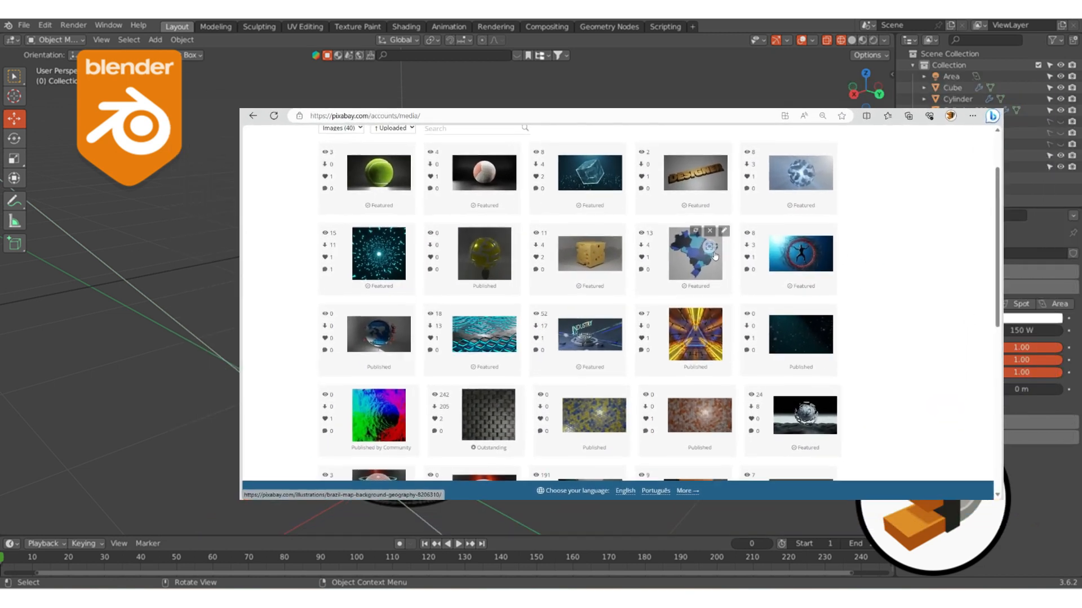
# - Look through the uploaded images on the Pixabay media page
pyautogui.scroll(-2, 712, 257)
pyautogui.scroll(-2, 713, 257)
pyautogui.scroll(-3, 714, 257)
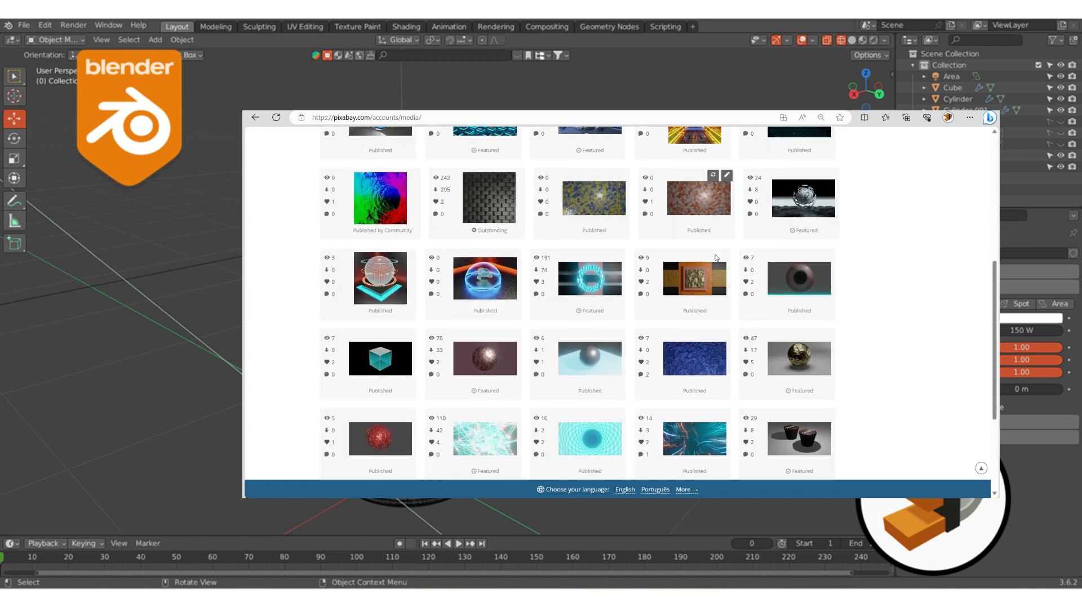
pyautogui.scroll(-3, 715, 258)
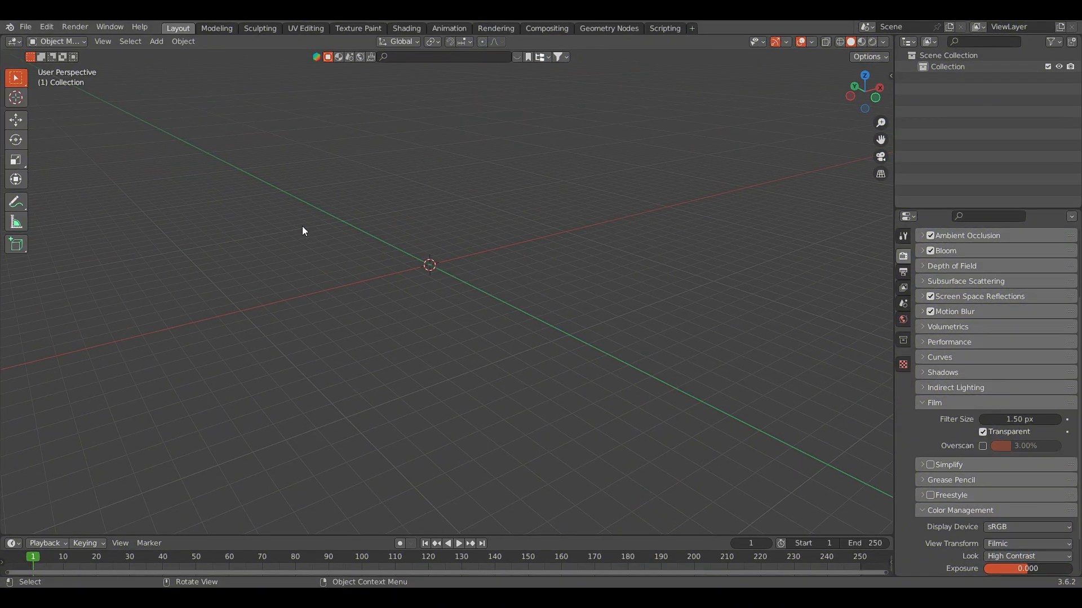
# - Open the Blender preferences and search the add-ons for "MESH LO"
pyautogui.click(53, 27)
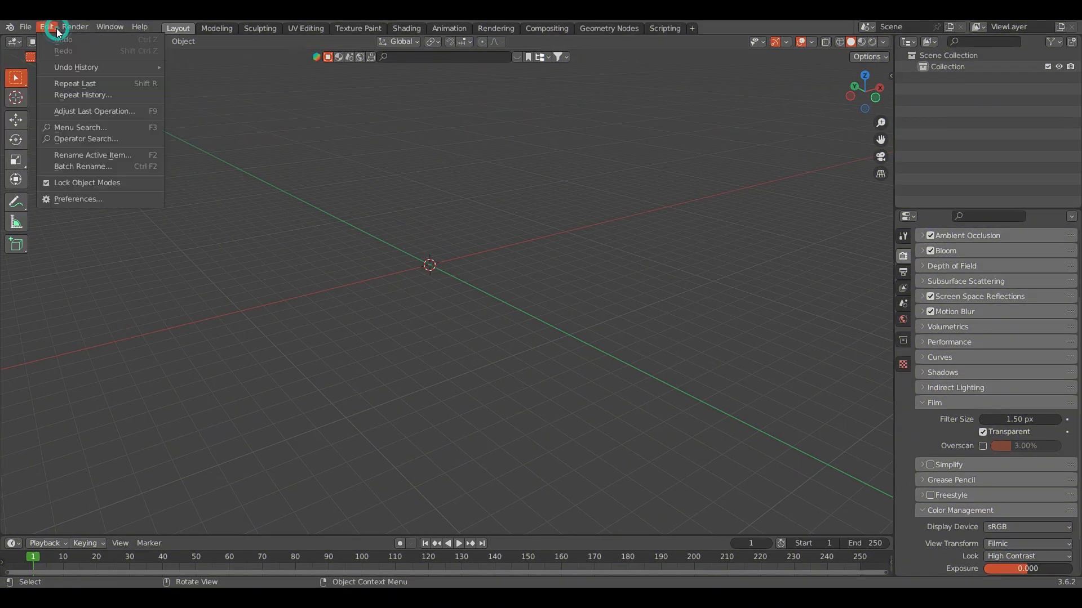
pyautogui.click(82, 203)
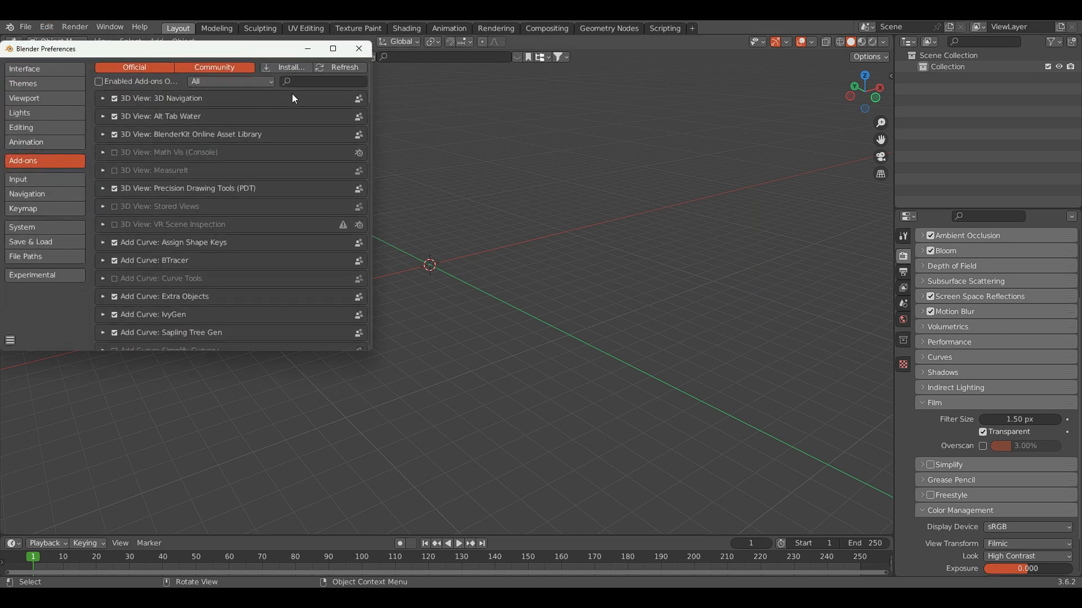
pyautogui.click(304, 82)
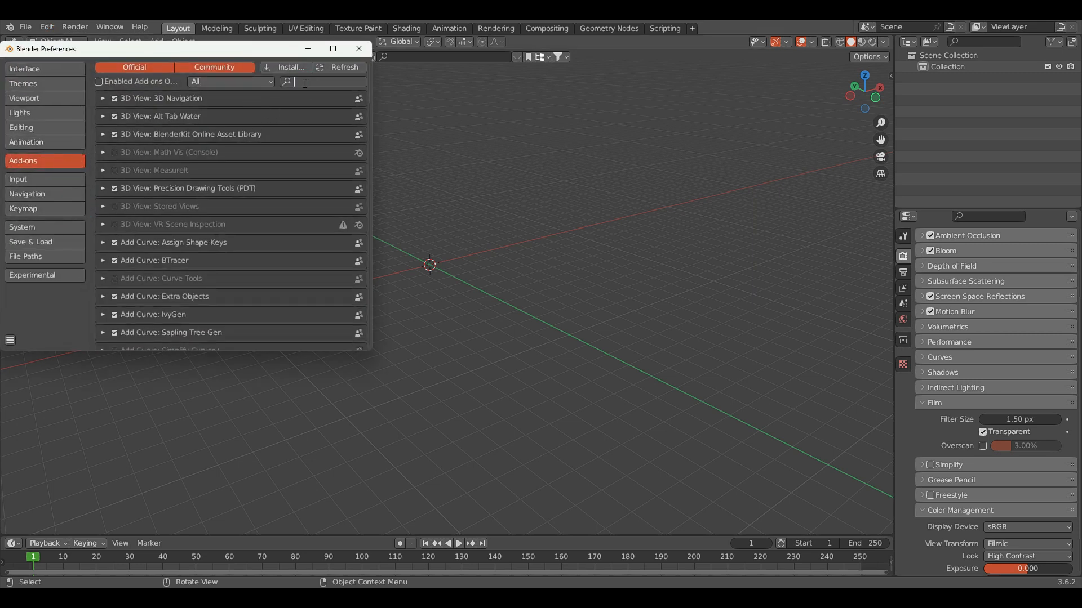
pyautogui.write('MES')
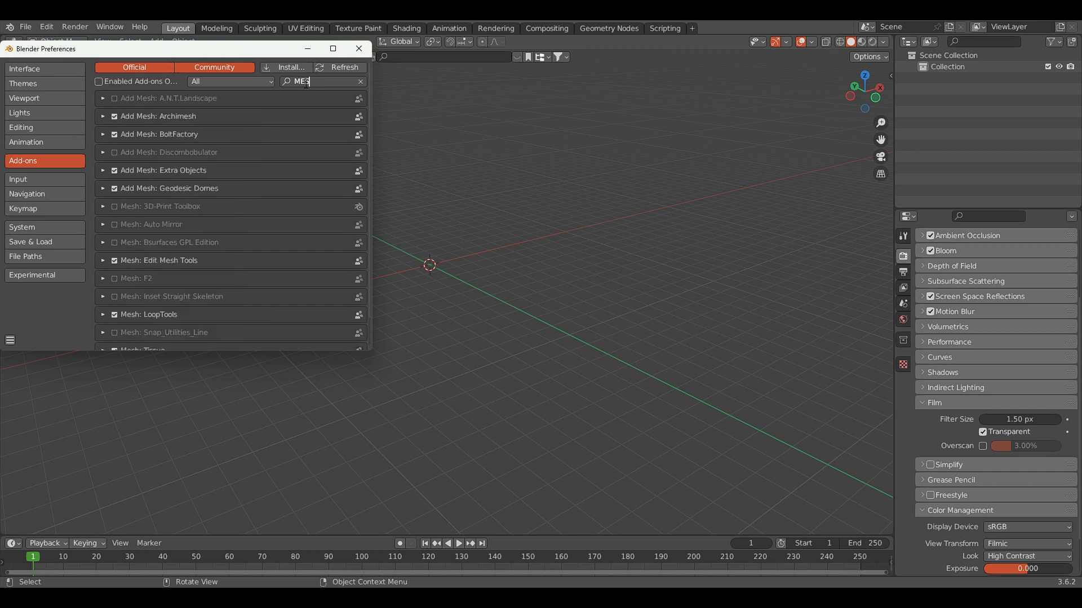
pyautogui.write('H LO')
# - Replace the add-on search with "LOO" to check the Mesh: LoopTools add-on, and close the preferences
pyautogui.press('BackSpace')
pyautogui.press('BackSpace')
pyautogui.press('BackSpace')
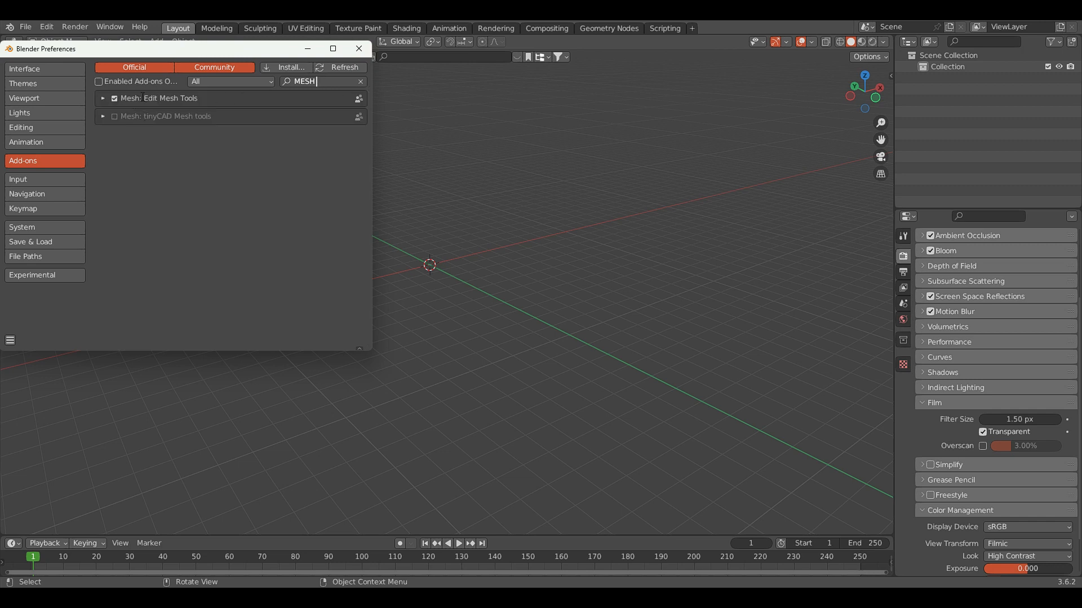
pyautogui.press('BackSpace')
pyautogui.press('BackSpace')
pyautogui.press('BackSpace')
pyautogui.press('BackSpace')
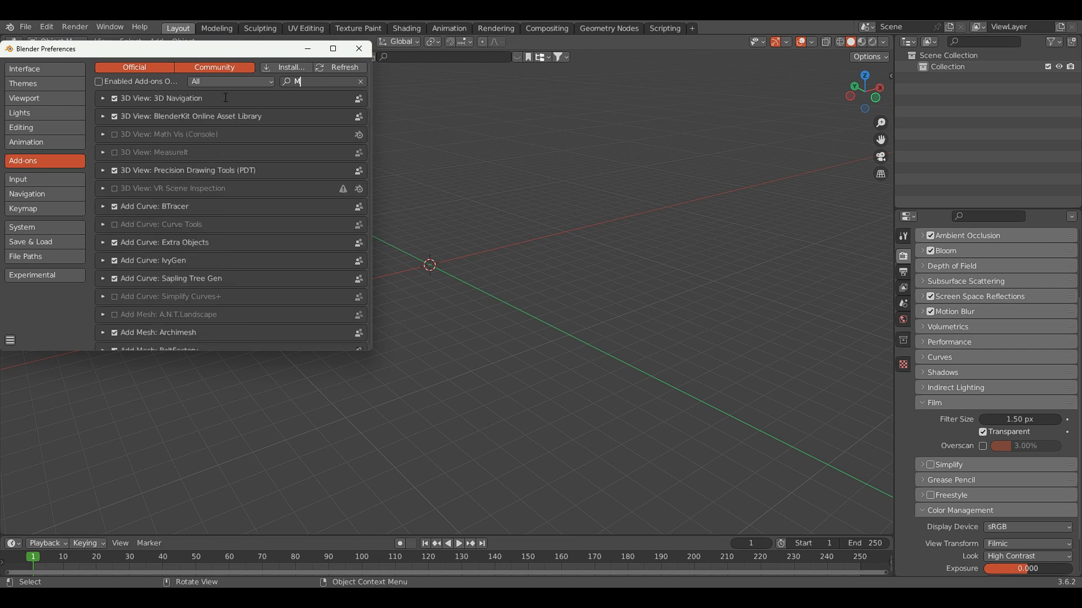
pyautogui.write('LOO')
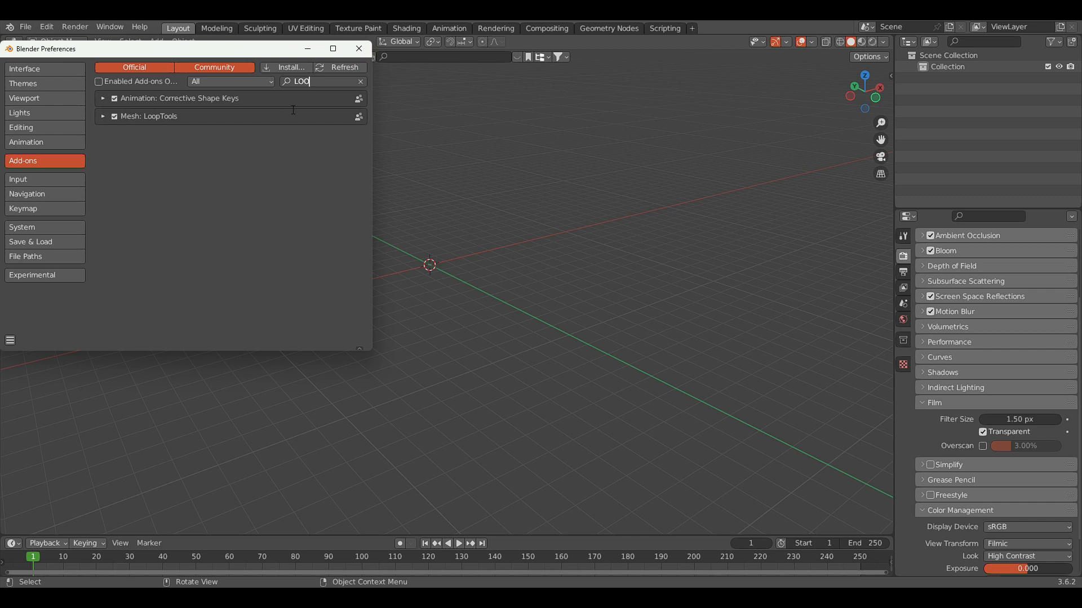
pyautogui.click(358, 49)
# - Add a UV sphere mesh at the origin of the empty scene
pyautogui.click(375, 228)
pyautogui.hotkey('shift', 'a')
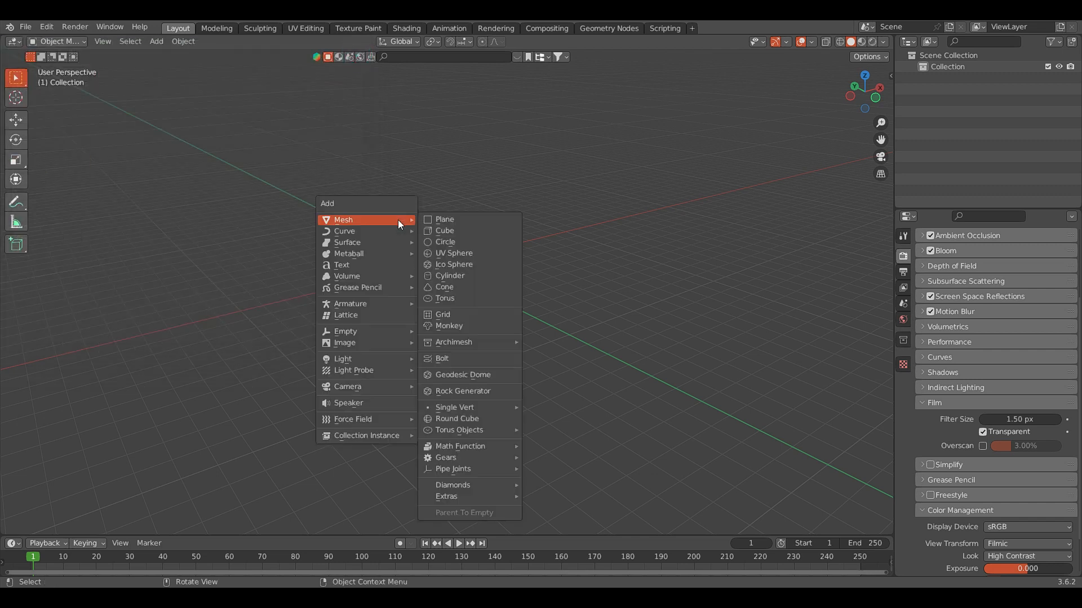
pyautogui.click(440, 252)
pyautogui.scroll(3, 401, 293)
pyautogui.moveTo(401, 280); pyautogui.dragTo(411, 261, button='middle')
pyautogui.scroll(3, 399, 234)
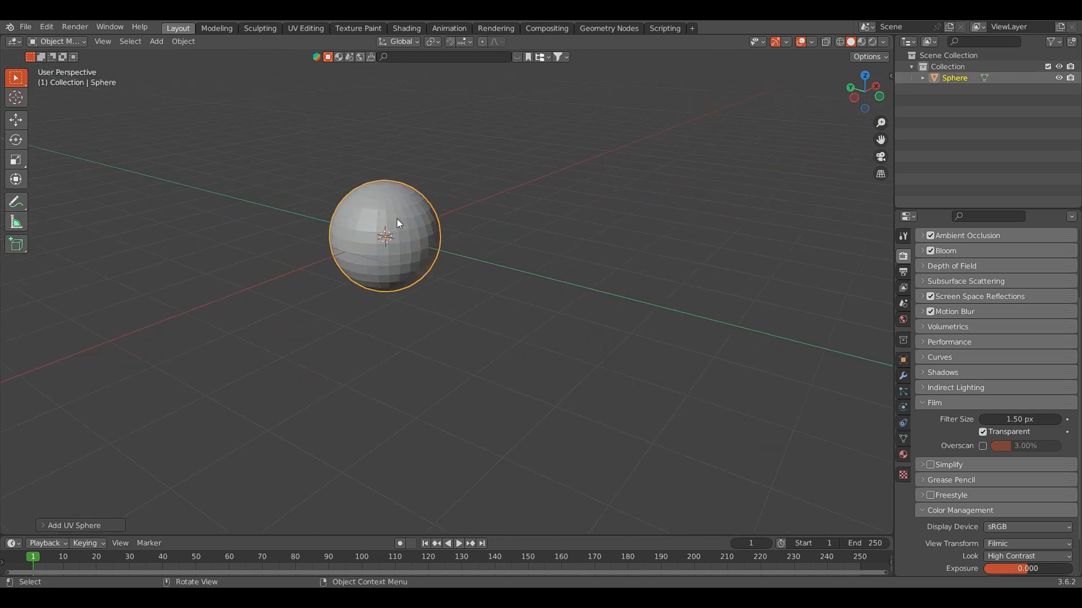
pyautogui.scroll(1, 393, 217)
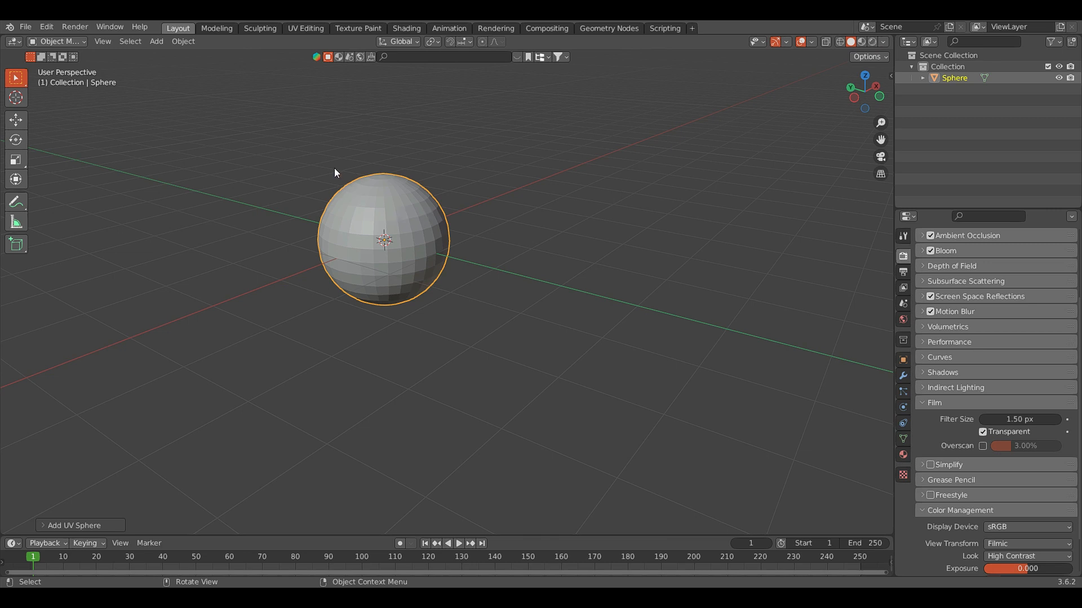
# - Select the sphere, enter Edit Mode and clear its vertex selection
pyautogui.click(289, 186)
pyautogui.click(393, 213)
pyautogui.press('Tab')
pyautogui.moveTo(392, 210); pyautogui.dragTo(546, 210, button='middle')
pyautogui.click(545, 211)
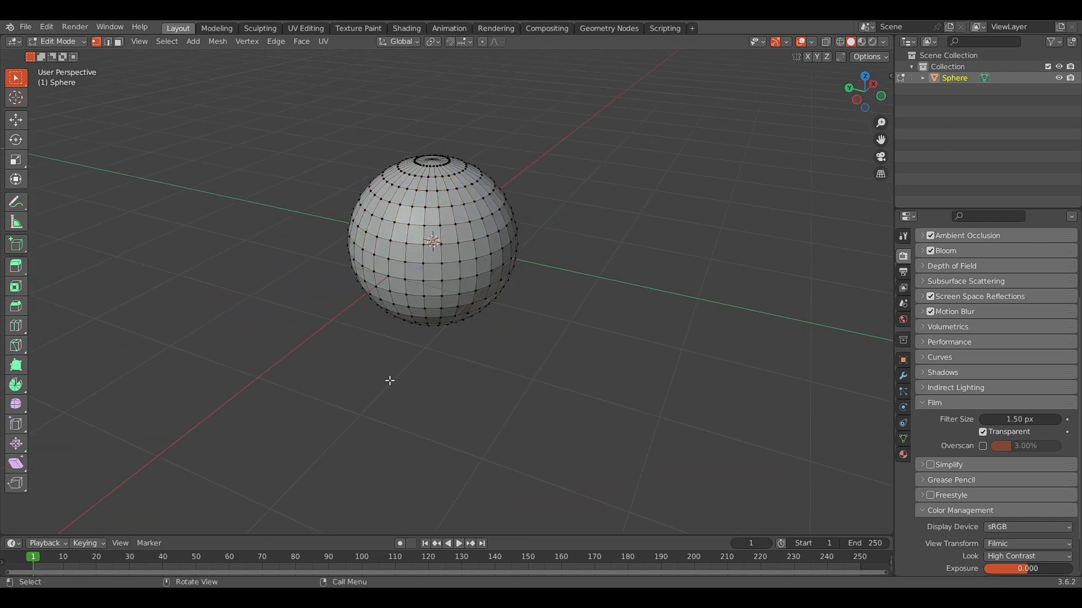
pyautogui.moveTo(432, 359); pyautogui.dragTo(433, 346, button='middle')
pyautogui.scroll(2, 440, 329)
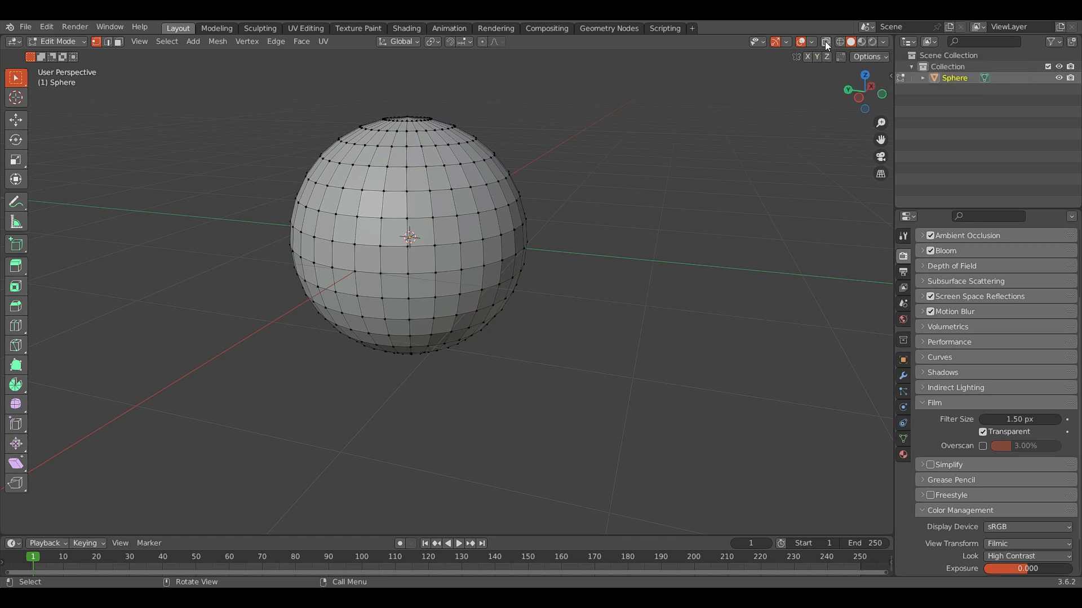
# - Turn X-ray display on for the sphere's mesh and back off
pyautogui.click(552, 402)
pyautogui.hotkey('alt', 'z')
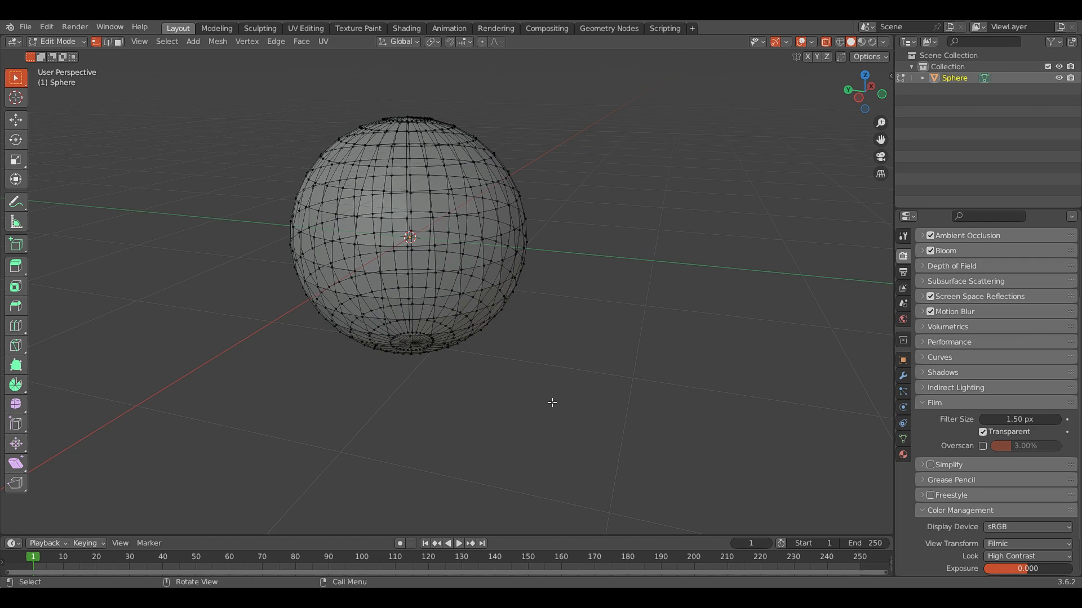
pyautogui.hotkey('alt', 'z')
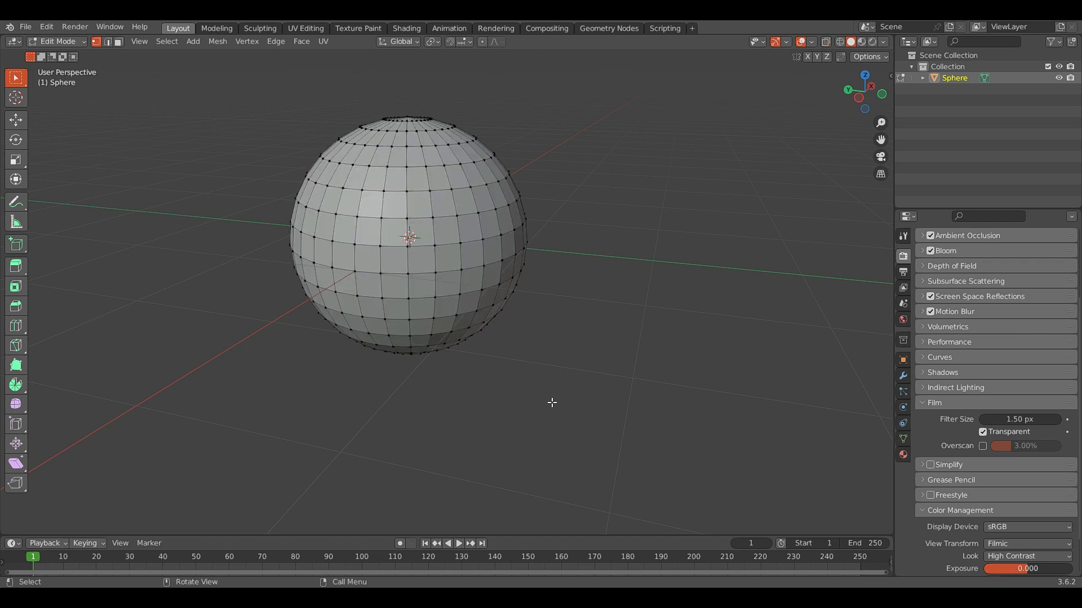
# - Try Rendered viewport shading and the flat and smooth shading options on the sphere, returning the viewport to Solid
pyautogui.press('z')
pyautogui.press('z')
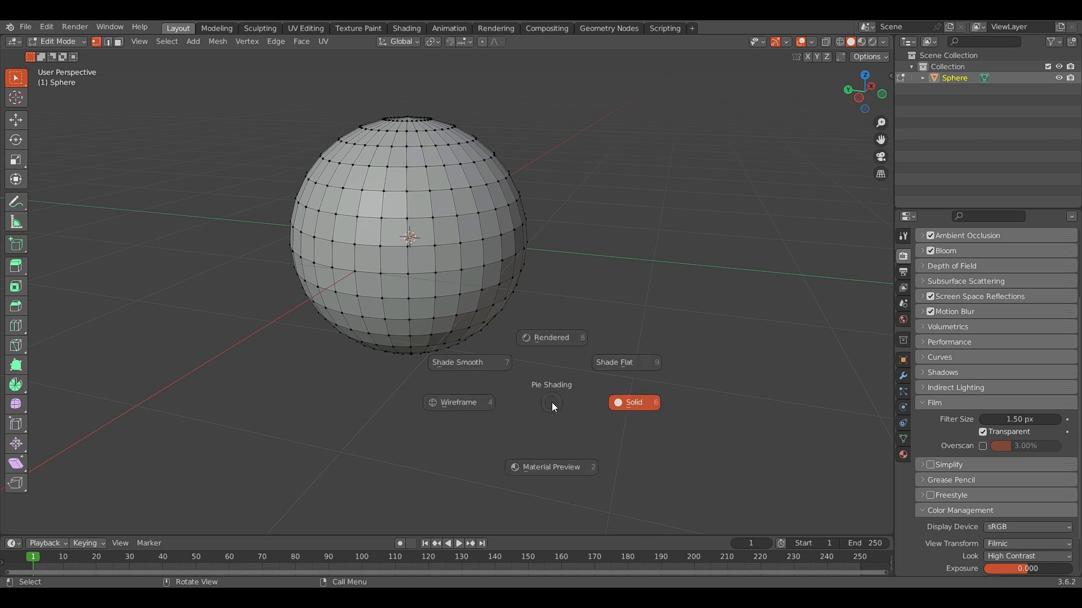
pyautogui.click(538, 338)
pyautogui.press('z')
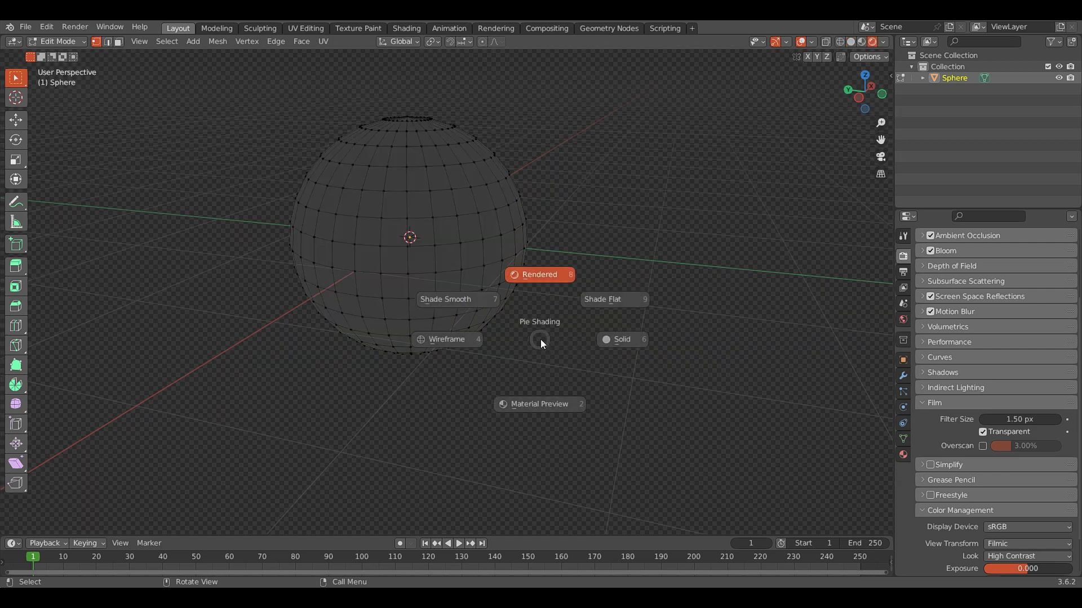
pyautogui.click(620, 299)
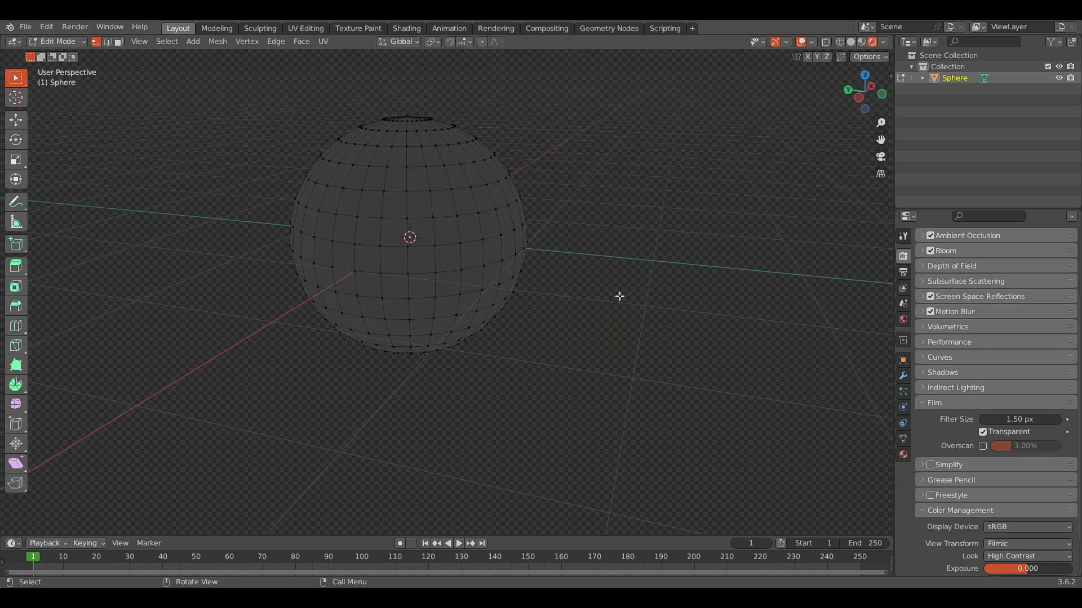
pyautogui.press('z')
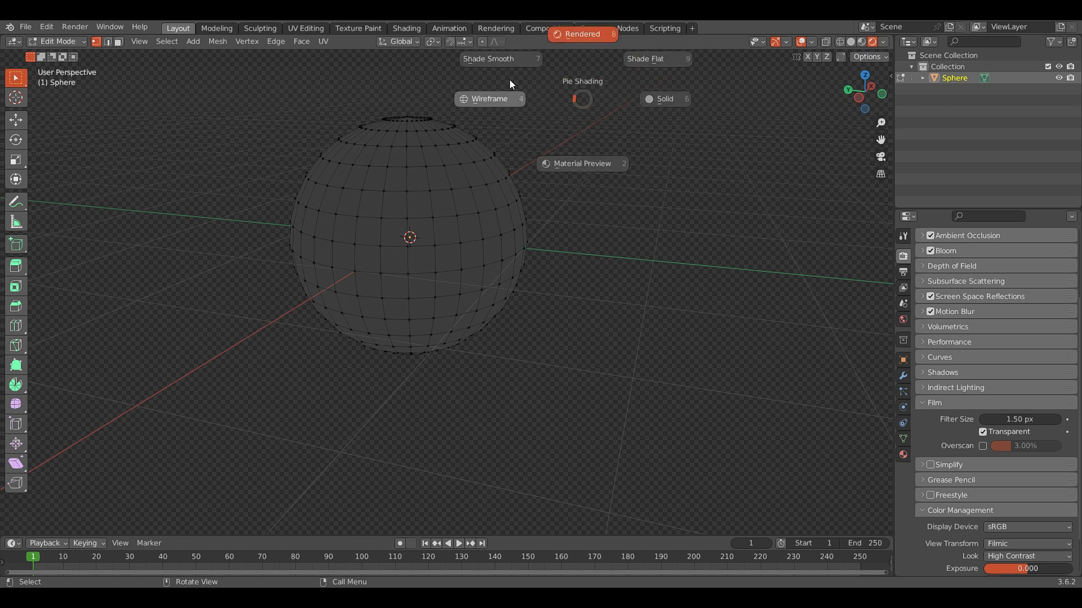
pyautogui.click(504, 57)
pyautogui.scroll(-1, 611, 383)
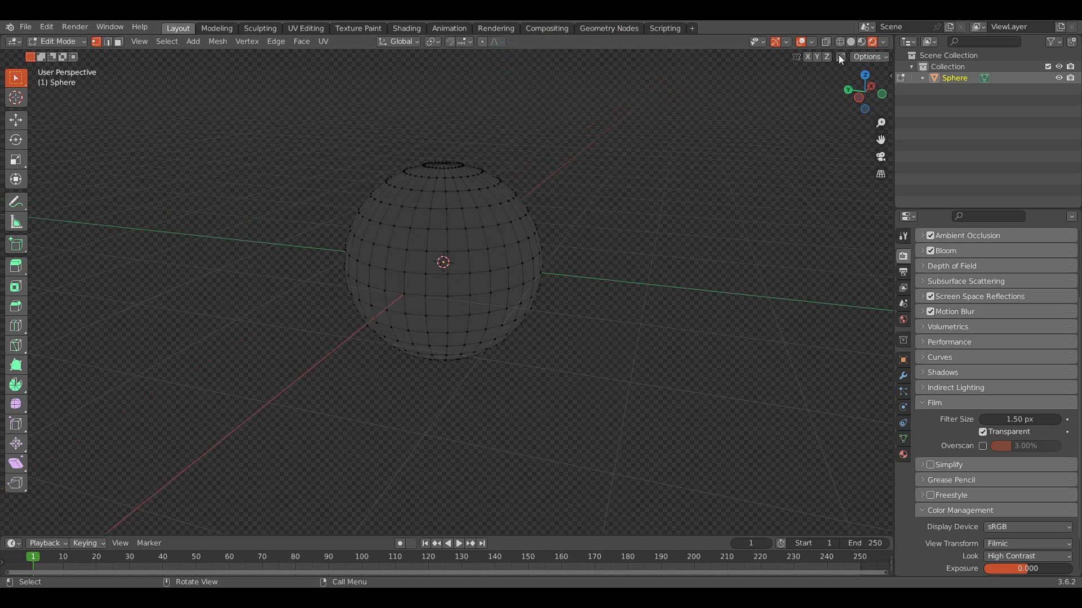
pyautogui.click(850, 43)
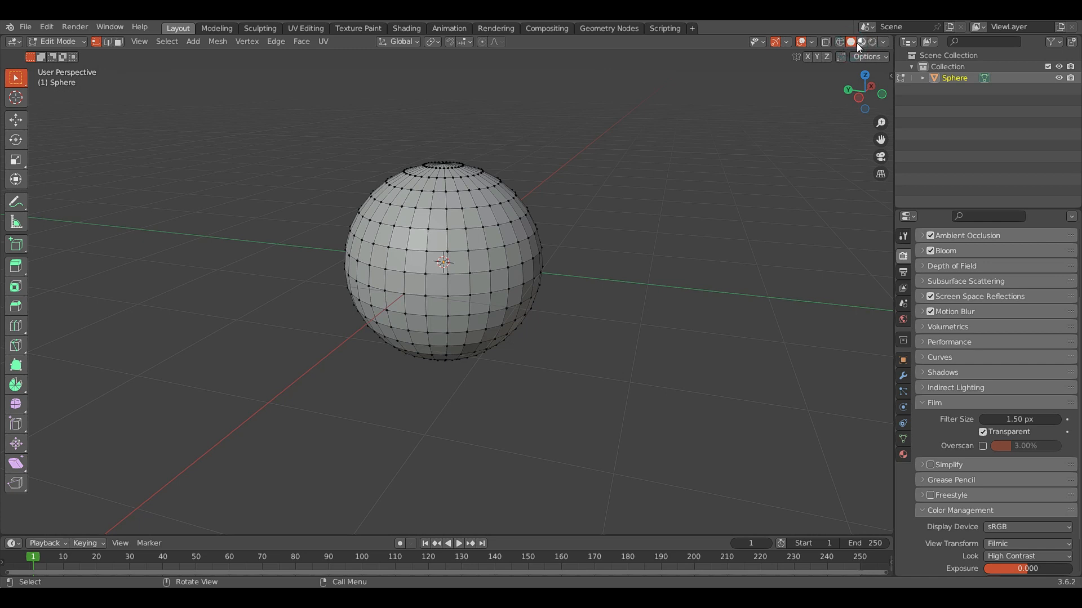
pyautogui.moveTo(558, 261); pyautogui.dragTo(656, 271, button='middle')
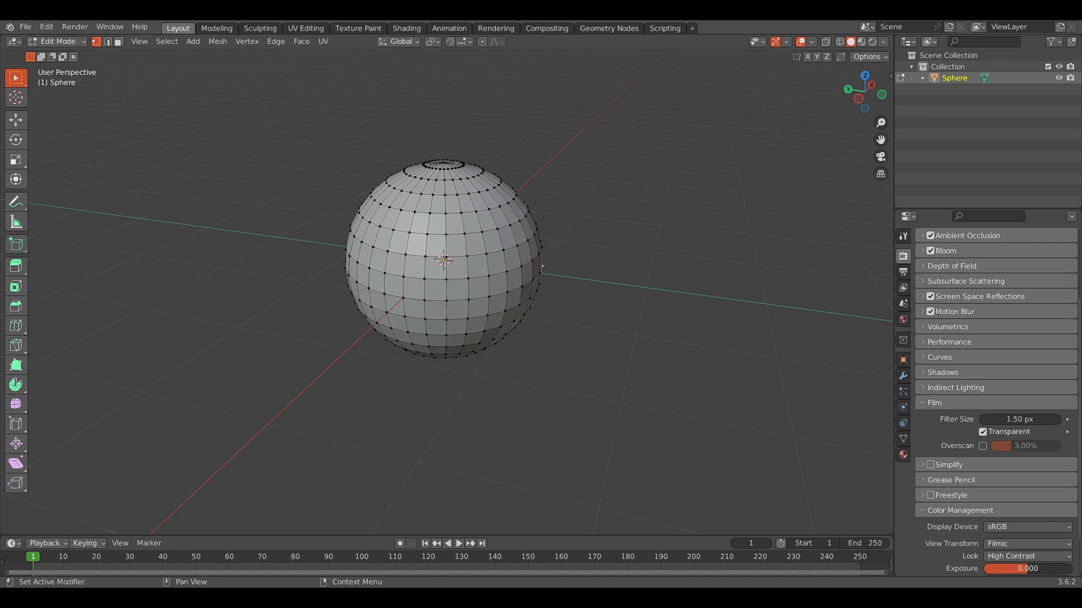
pyautogui.click(594, 271)
pyautogui.click(219, 144)
pyautogui.scroll(1, 360, 195)
pyautogui.scroll(2, 380, 193)
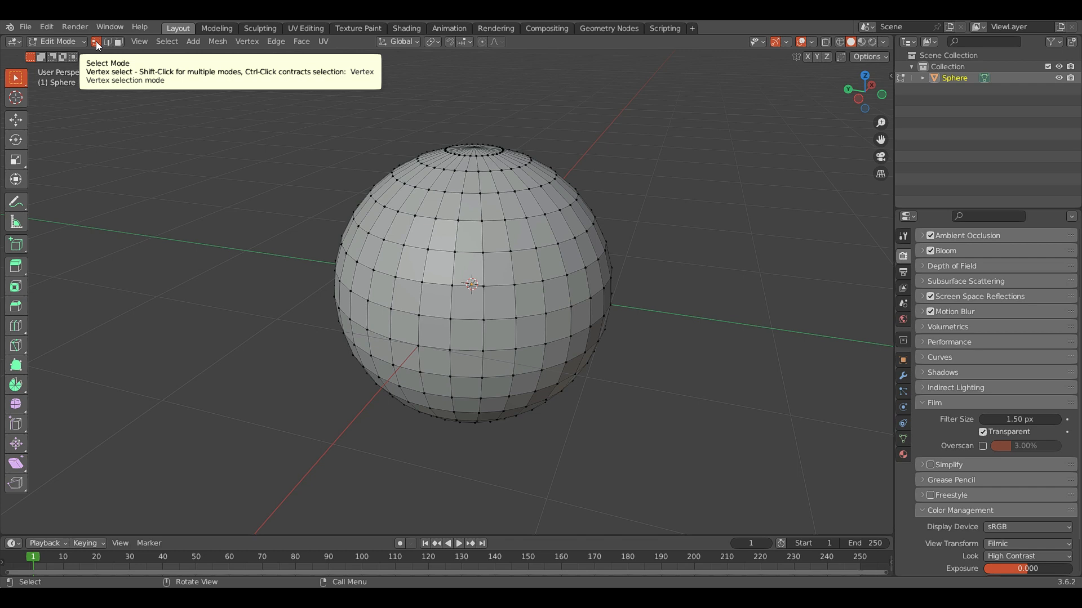
pyautogui.click(204, 140)
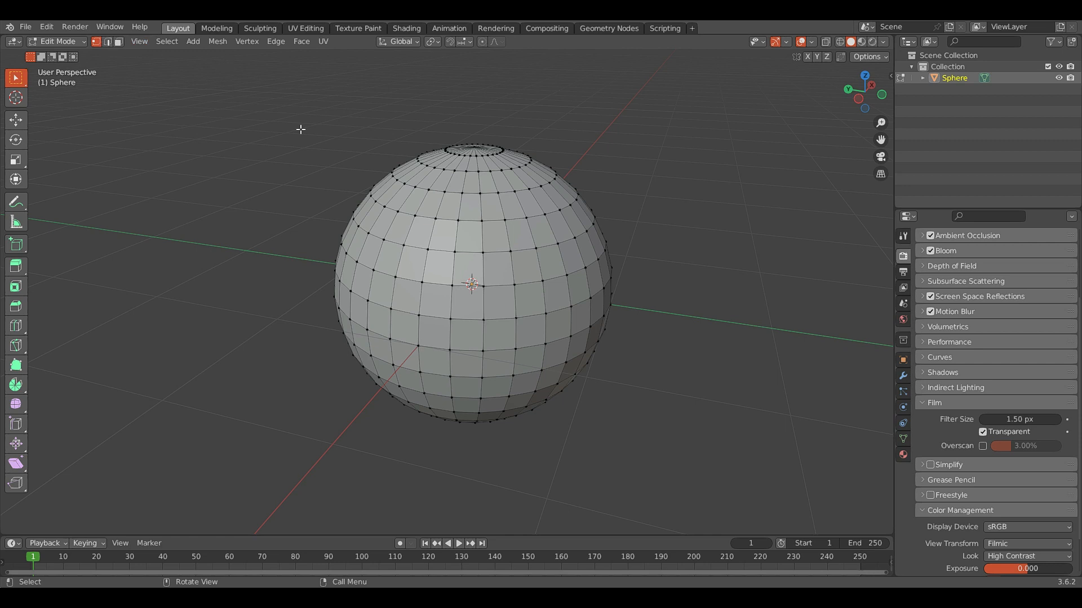
# - Switch the mesh selection mode to edges, to faces, and back to vertices
pyautogui.press('2')
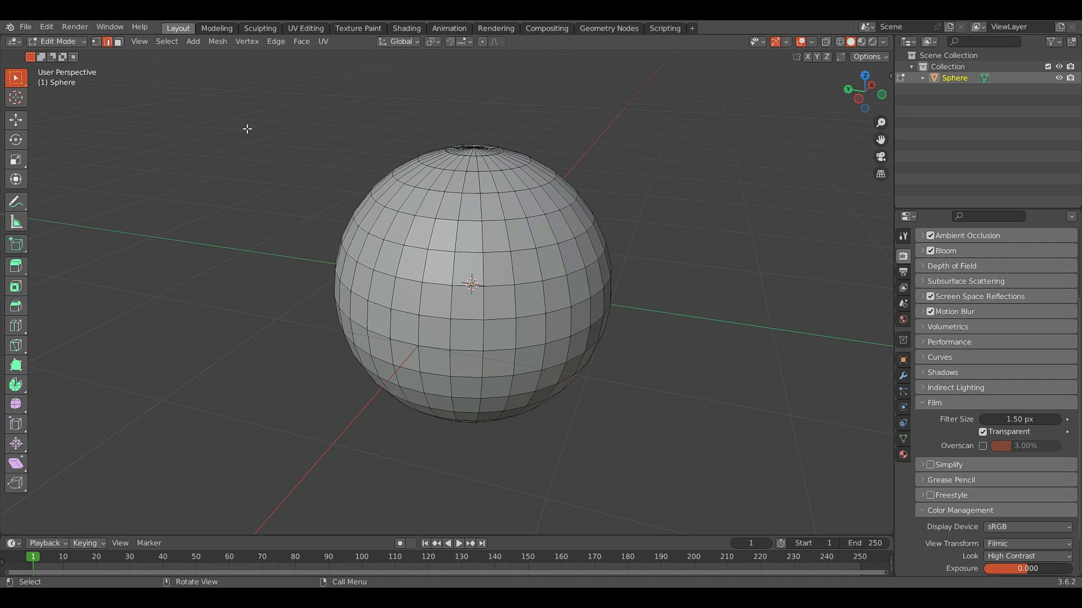
pyautogui.press('3')
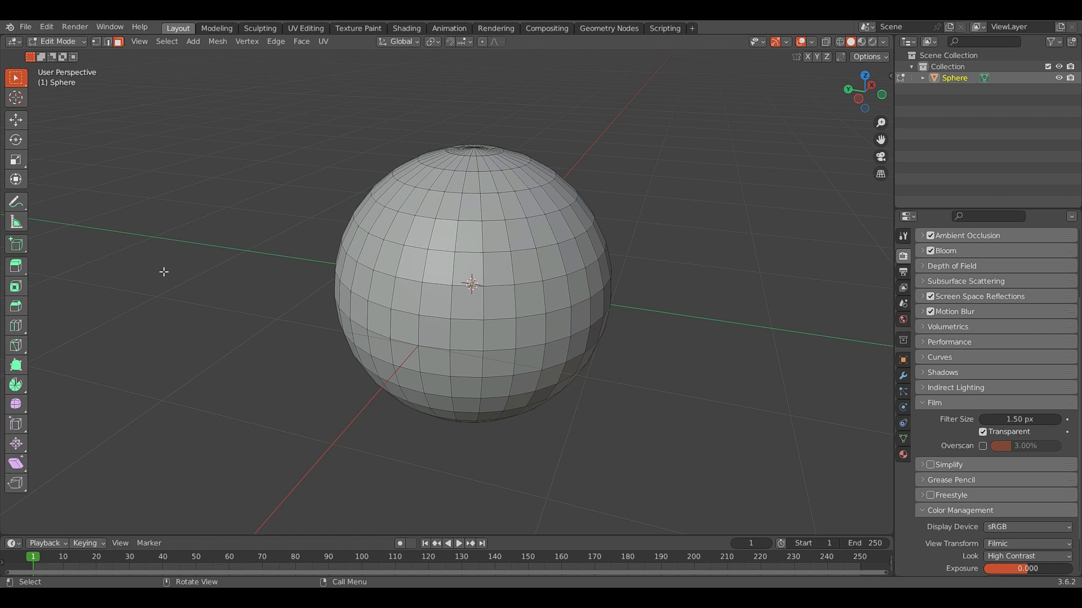
pyautogui.scroll(-1, 312, 236)
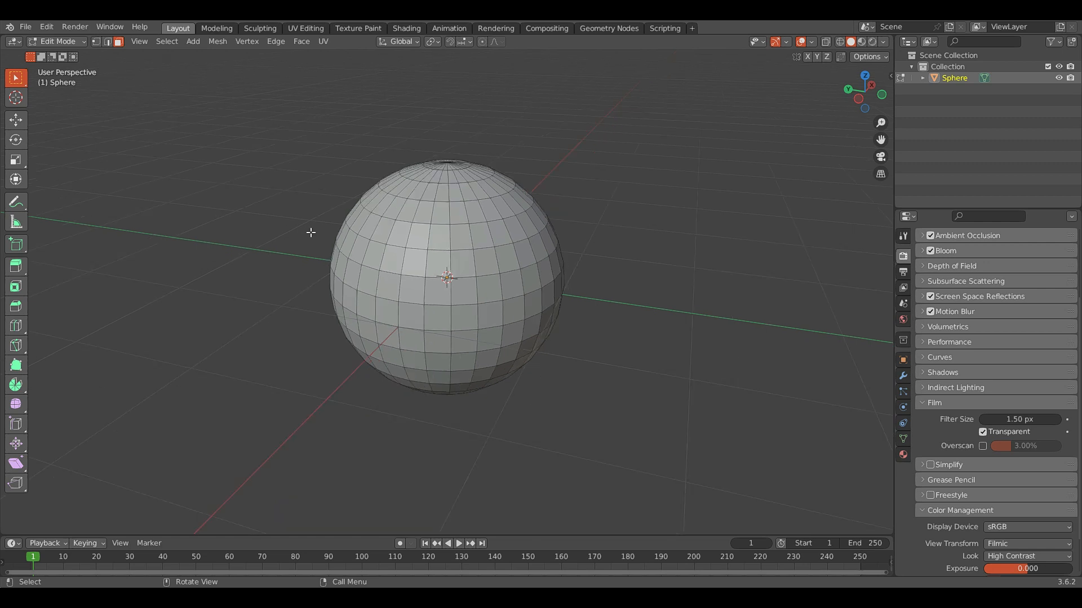
pyautogui.click(96, 41)
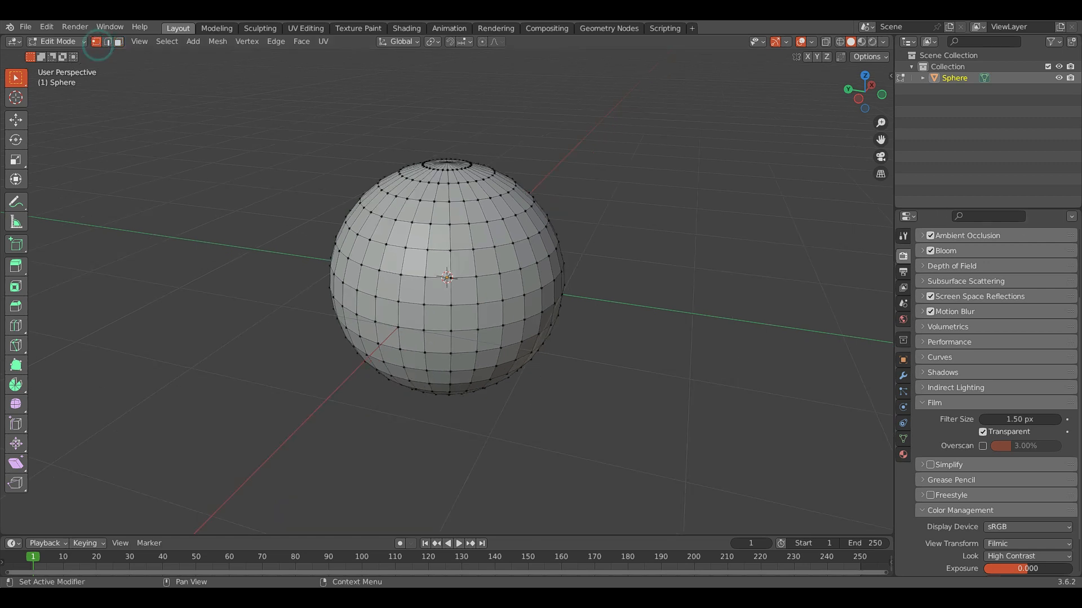
pyautogui.click(653, 168)
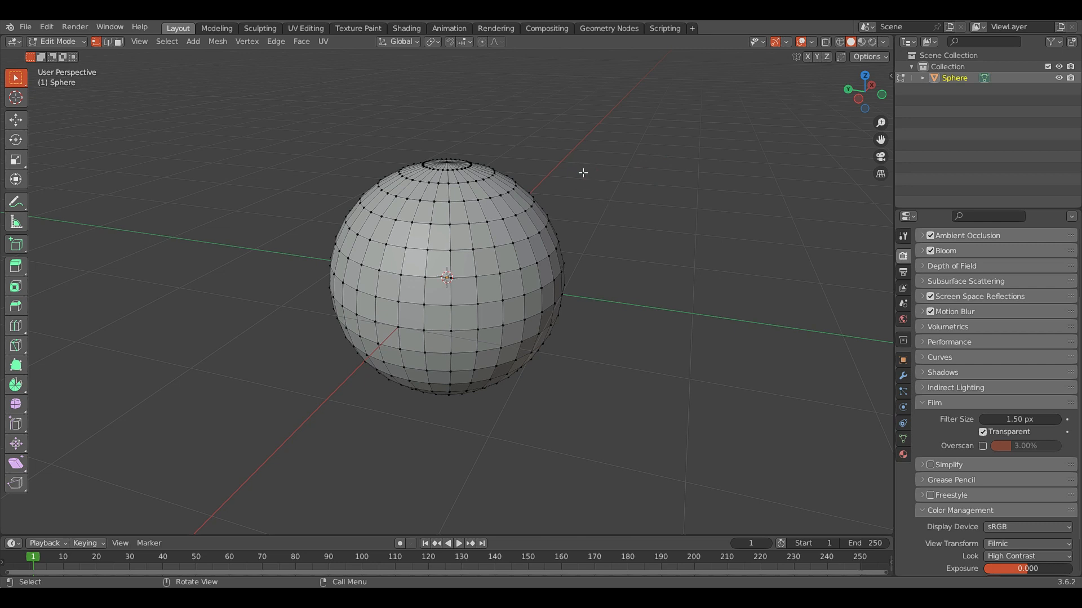
# - Select all linked geometry of the sphere from the front view and inspect it from an angle
pyautogui.press('KP_1')
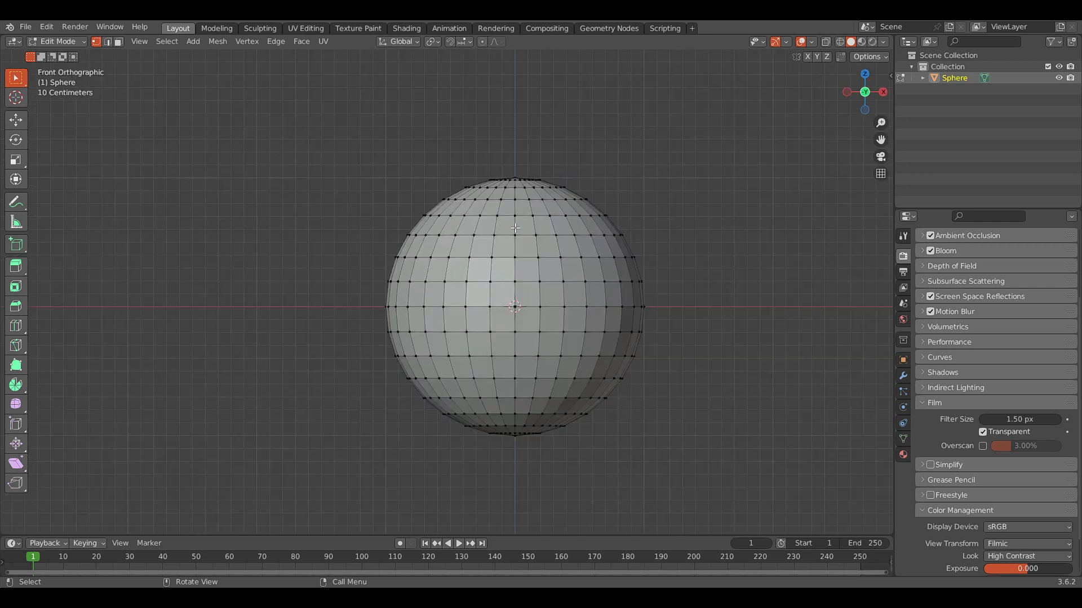
pyautogui.press('l')
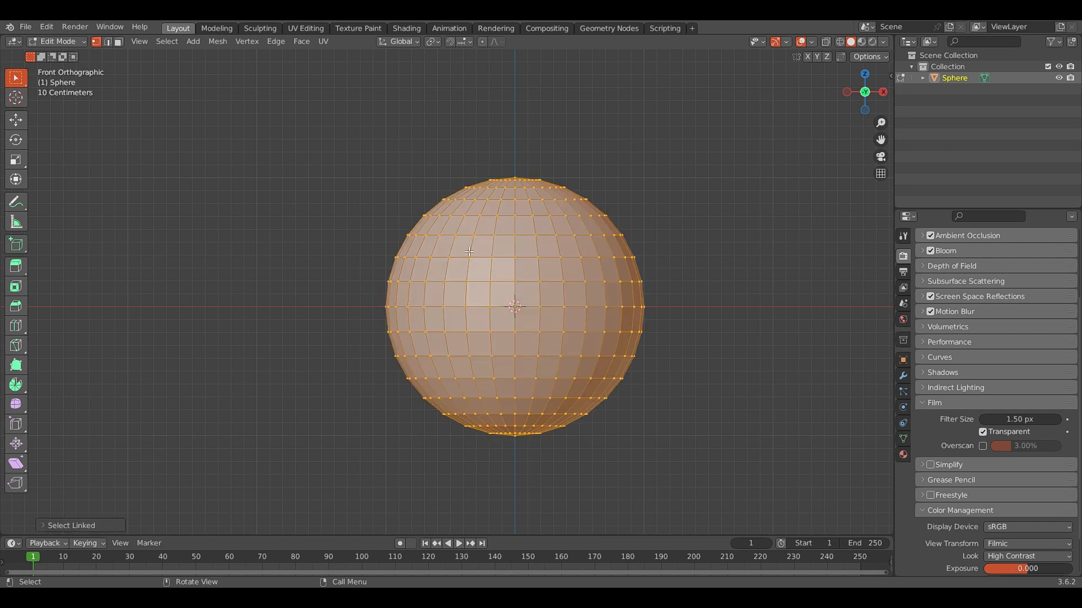
pyautogui.scroll(-1, 478, 252)
pyautogui.moveTo(478, 252); pyautogui.dragTo(635, 225, button='middle')
pyautogui.scroll(2, 490, 225)
pyautogui.scroll(-2, 587, 221)
pyautogui.scroll(2, 581, 215)
pyautogui.scroll(-1, 496, 210)
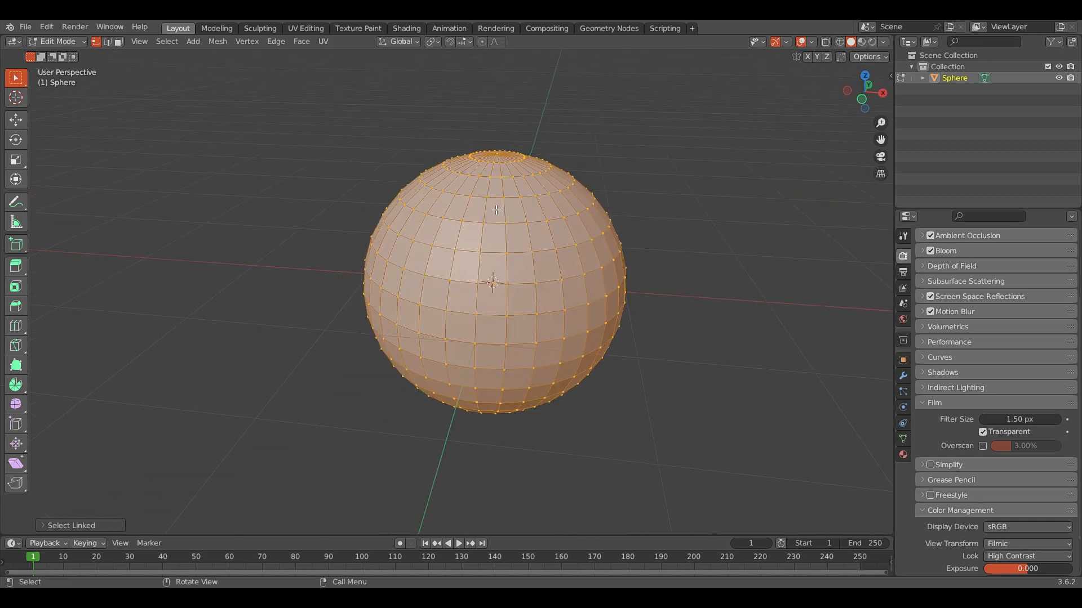
# - Return to the front orthographic view and deselect all of the sphere's vertices
pyautogui.press('KP_1')
pyautogui.scroll(-1, 474, 197)
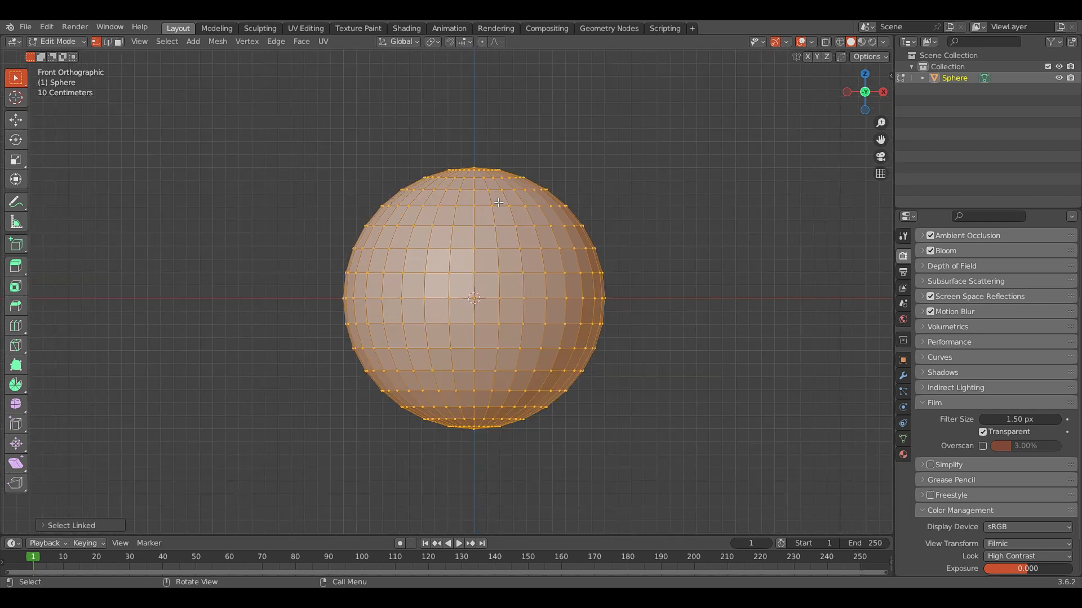
pyautogui.scroll(2, 499, 201)
pyautogui.click(664, 240)
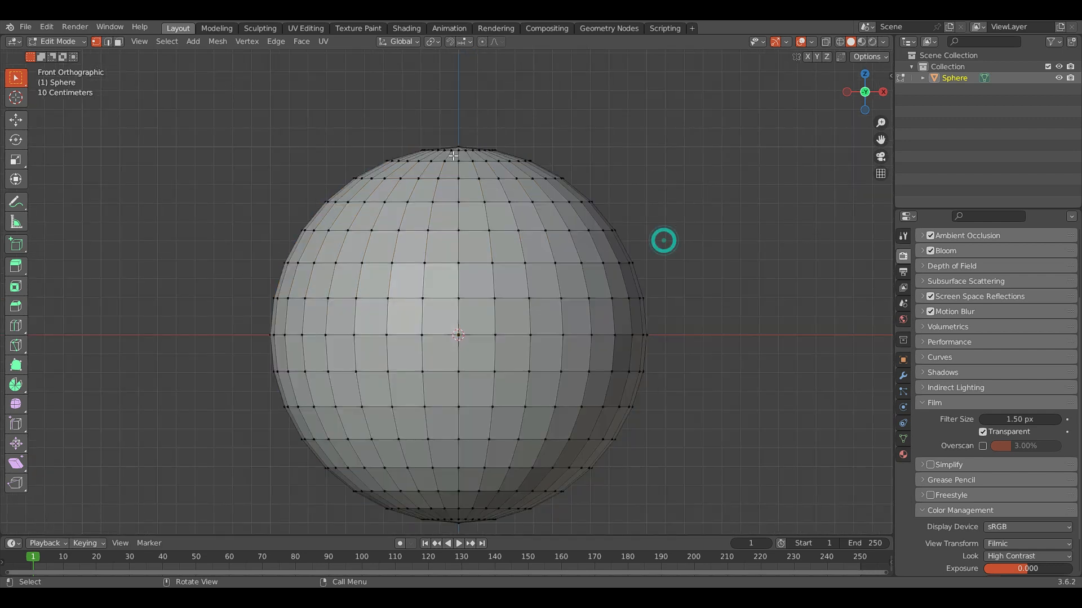
# - Turn on X-ray and box-select the sphere's central vertical line of vertices, front and back, in the front view
pyautogui.click(454, 139)
pyautogui.hotkey('alt', 'z')
pyautogui.scroll(-1, 747, 69)
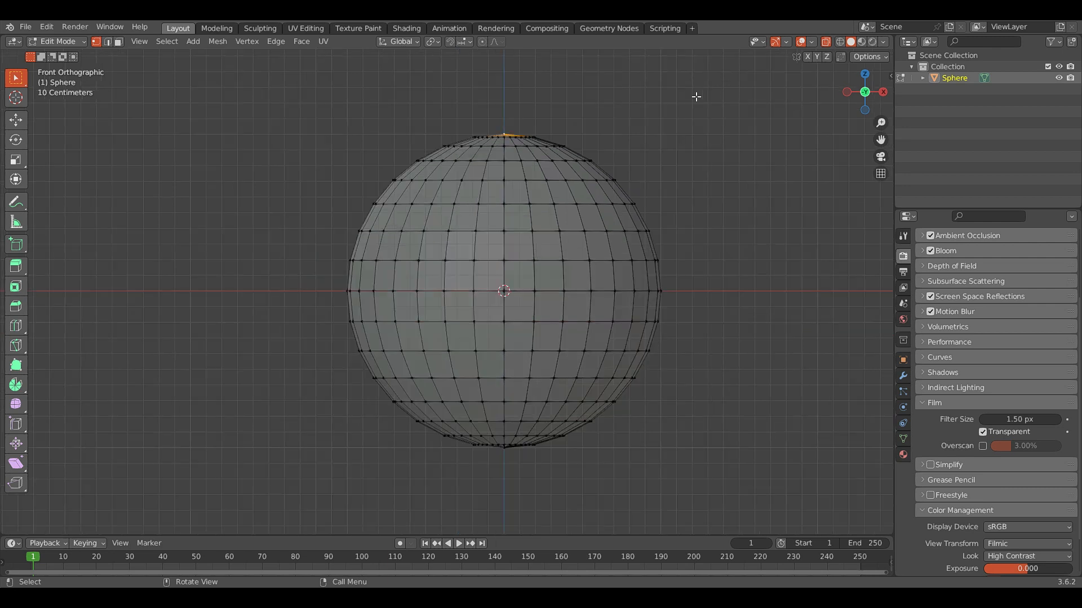
pyautogui.click(501, 127)
pyautogui.moveTo(499, 121); pyautogui.dragTo(507, 475)
# - Inspect the selected vertical vertex loop from several angles and return to the front orthographic view
pyautogui.moveTo(458, 227); pyautogui.dragTo(430, 249, button='middle')
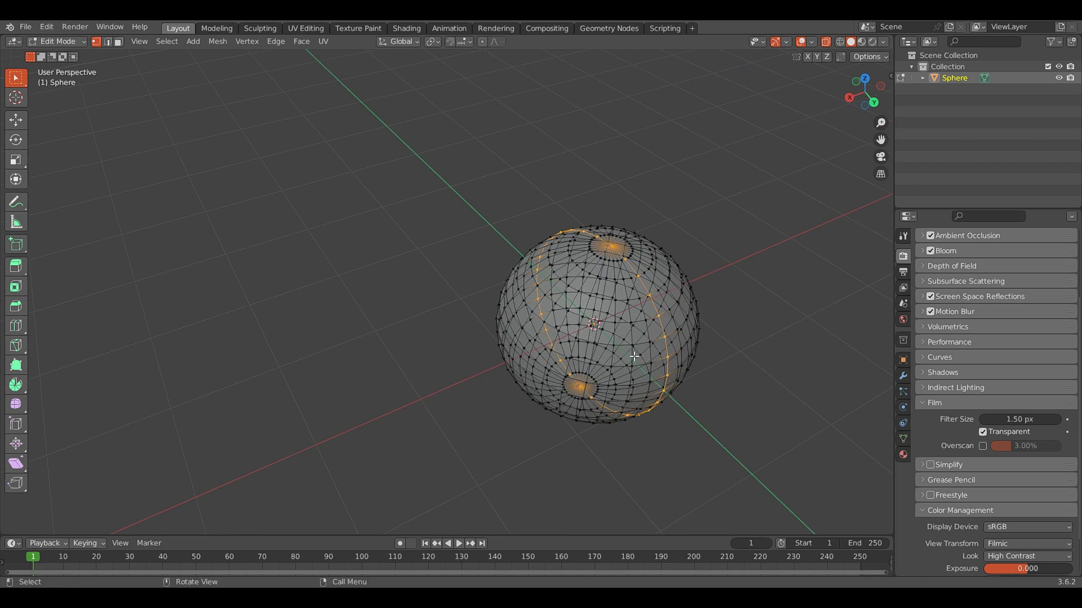
pyautogui.scroll(2, 432, 251)
pyautogui.scroll(-2, 491, 268)
pyautogui.moveTo(492, 268); pyautogui.dragTo(692, 228, button='middle')
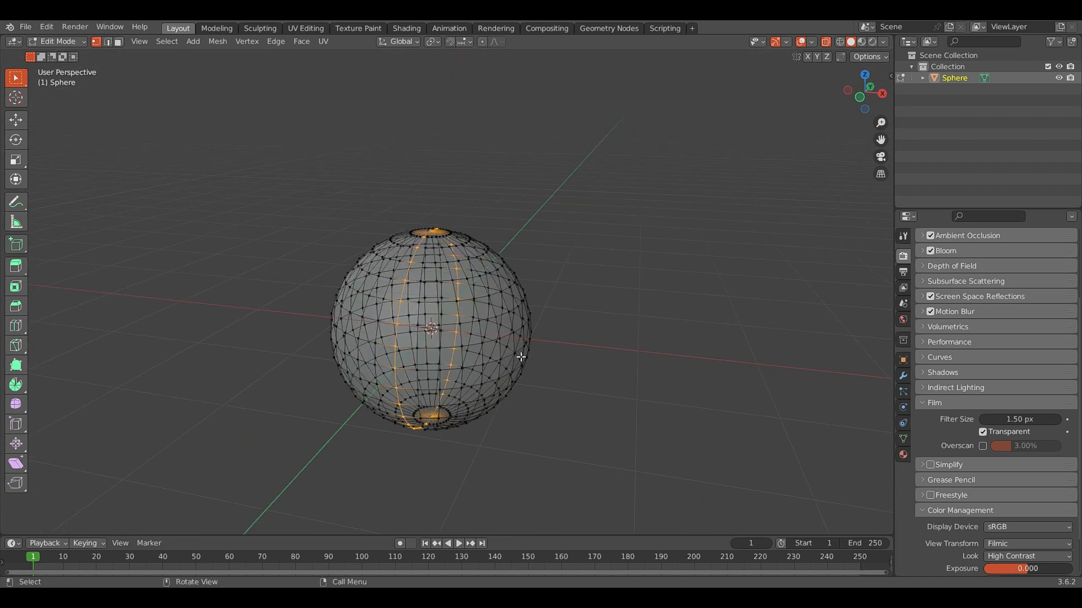
pyautogui.scroll(-1, 516, 302)
pyautogui.scroll(-1, 515, 303)
pyautogui.press('KP_1')
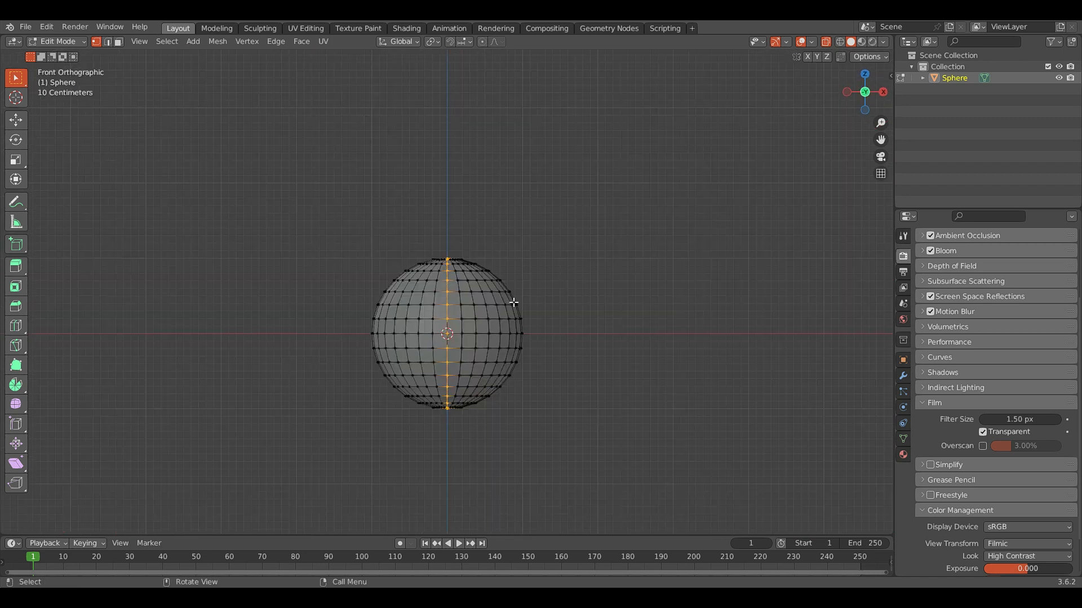
pyautogui.scroll(3, 437, 414)
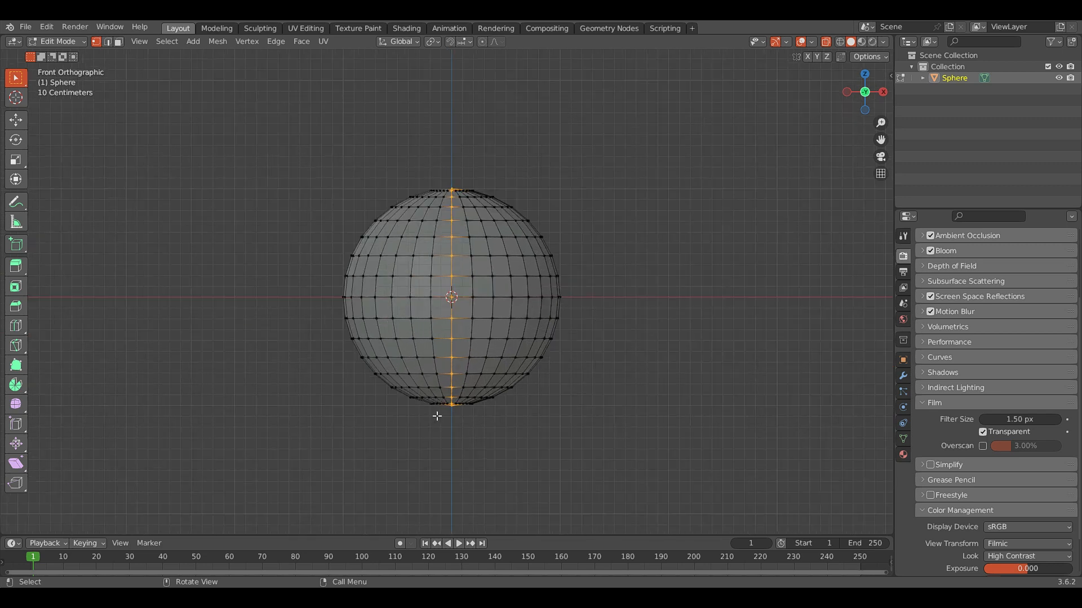
# - Rip the selected central vertices in place with no offset to split the sphere into two halves, and clear the selection
pyautogui.press('g')
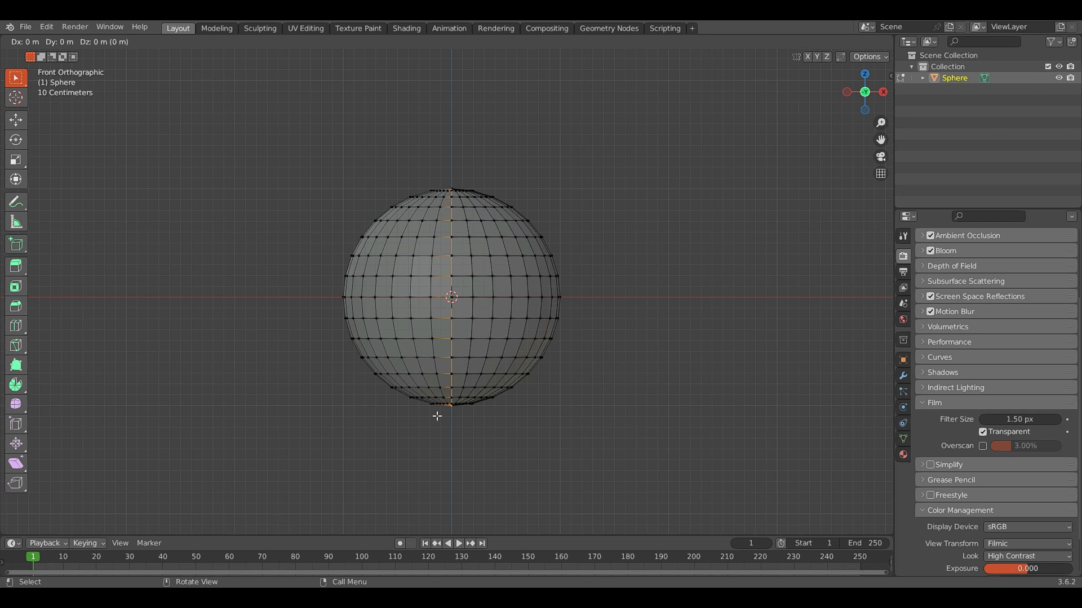
pyautogui.click(437, 416)
pyautogui.click(293, 343)
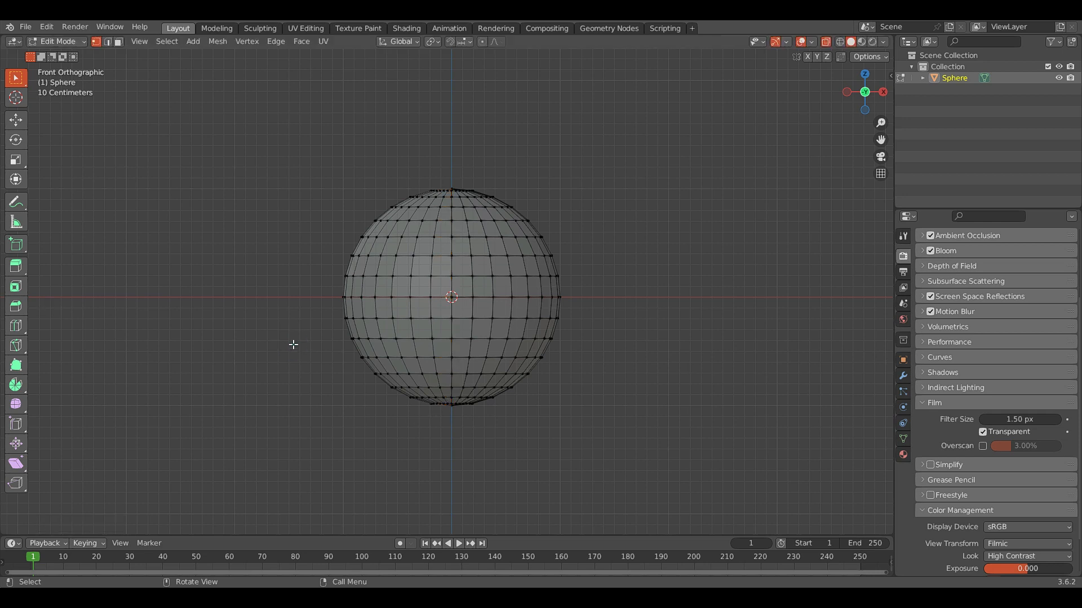
# - Select the linked geometry of each sphere half to check that they are separate, clearing the selection between tries
pyautogui.press('l')
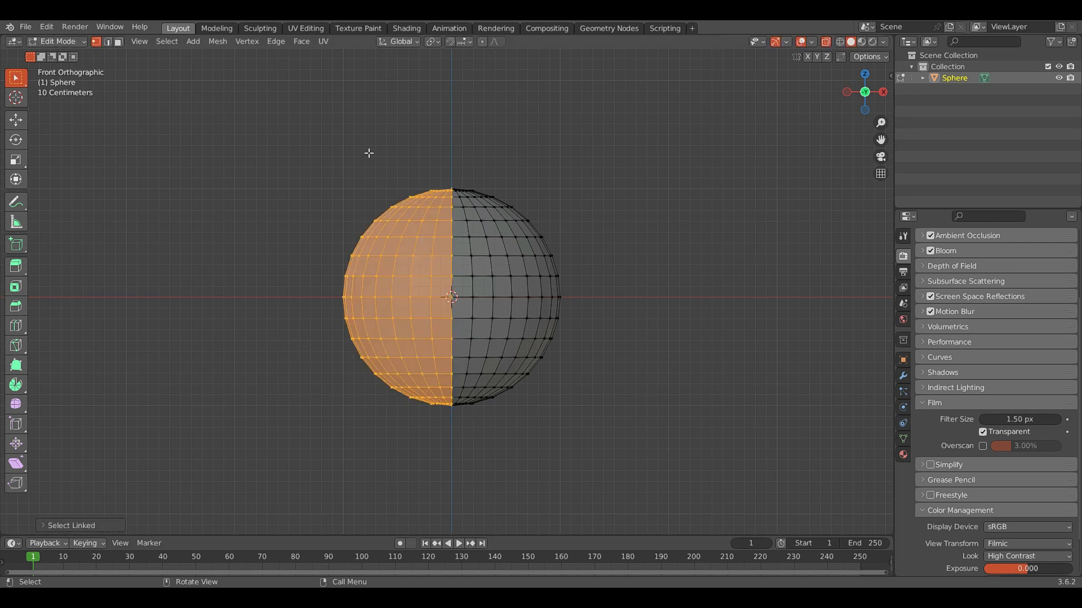
pyautogui.click(591, 159)
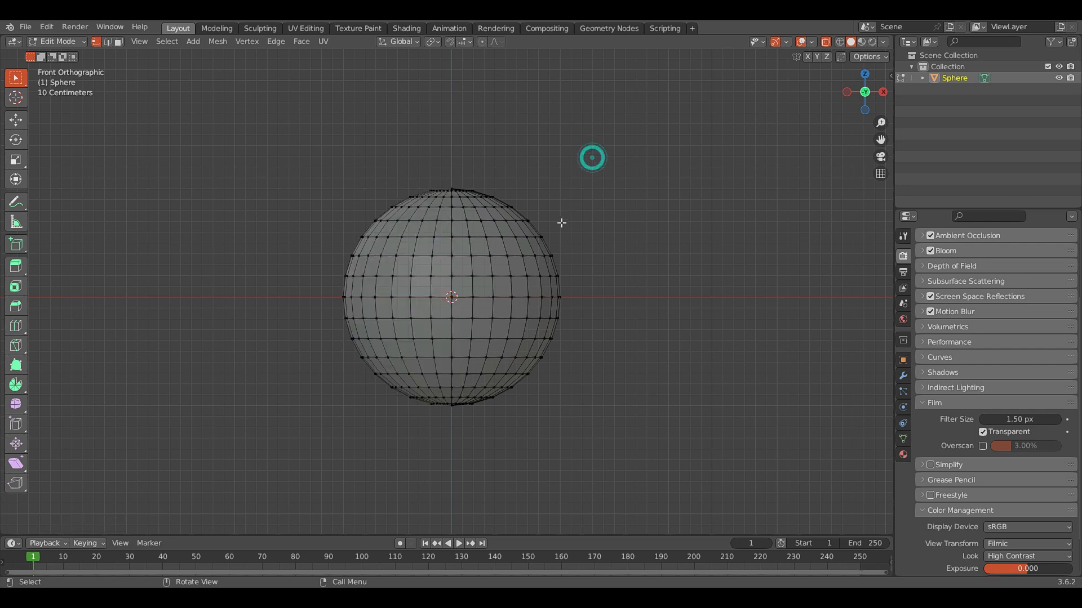
pyautogui.press('l')
pyautogui.press('l')
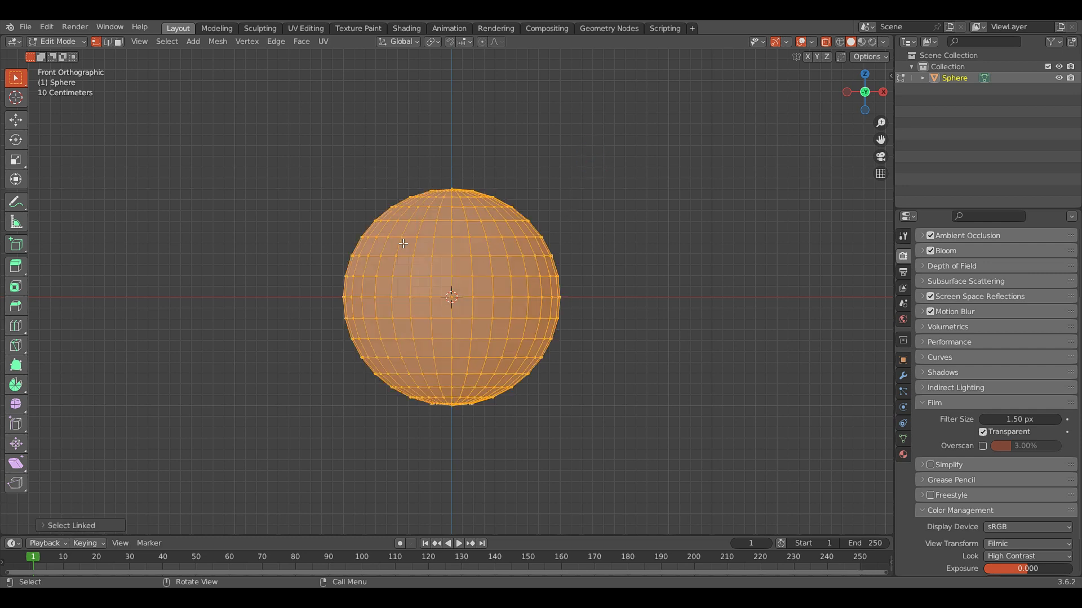
pyautogui.click(312, 148)
pyautogui.press('l')
pyautogui.click(545, 220)
# - Select the linked half on the positive X side, rotate it 90° about the X axis, and deselect it
pyautogui.moveTo(544, 219); pyautogui.dragTo(561, 287, button='middle')
pyautogui.press('l')
pyautogui.moveTo(427, 282); pyautogui.dragTo(303, 279, button='middle')
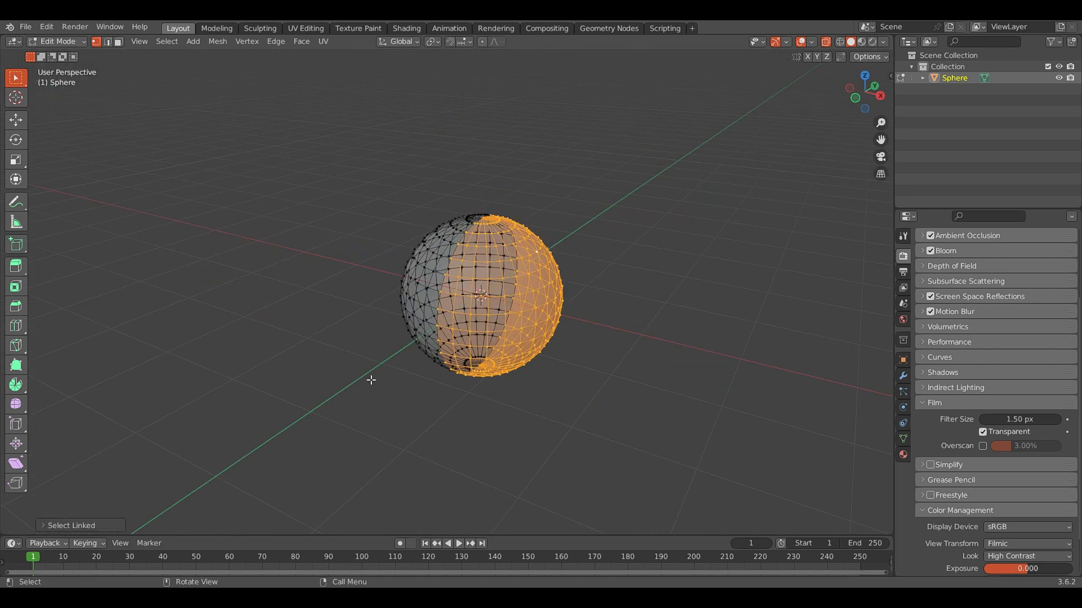
pyautogui.press('r')
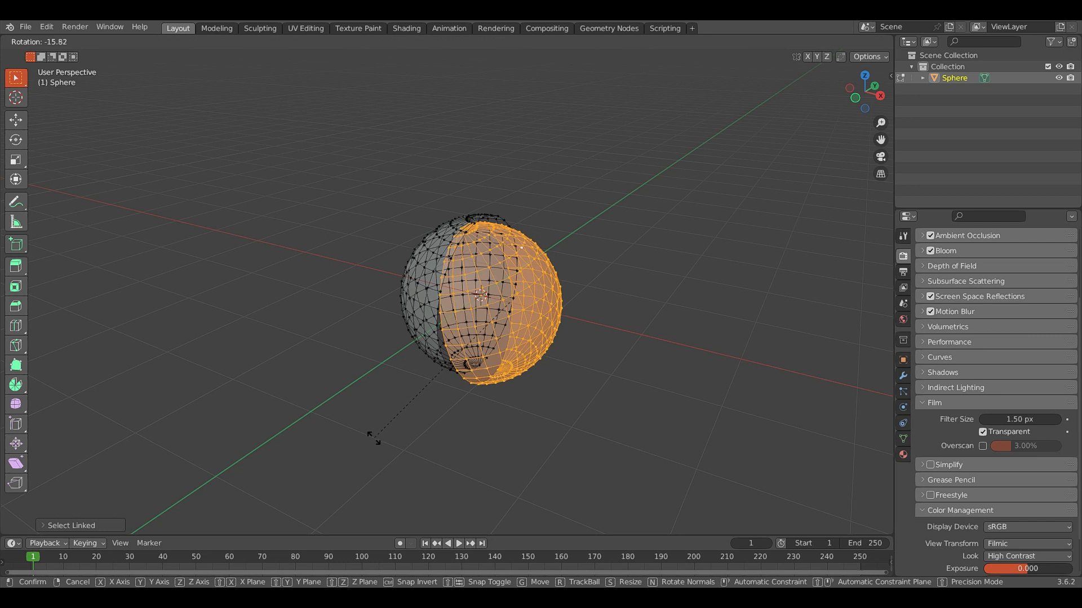
pyautogui.write('x')
pyautogui.write('90')
pyautogui.press('Return')
pyautogui.click(361, 421)
pyautogui.press('KP_1')
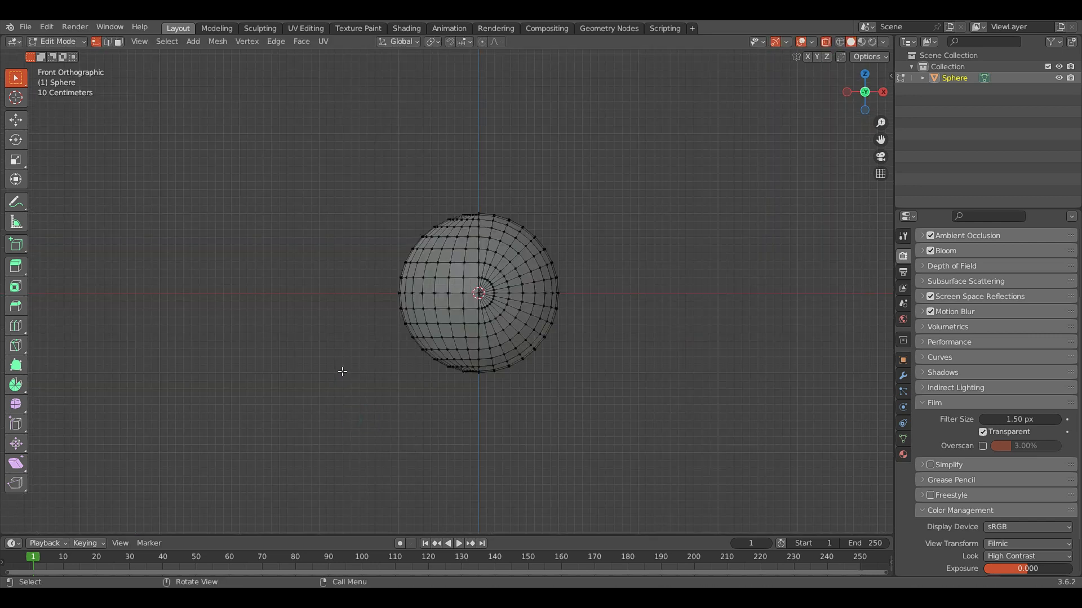
# - Turn off X-ray and inspect the seam and the rotated half's poles from several angles
pyautogui.moveTo(425, 347); pyautogui.dragTo(562, 271, button='middle')
pyautogui.scroll(2, 527, 242)
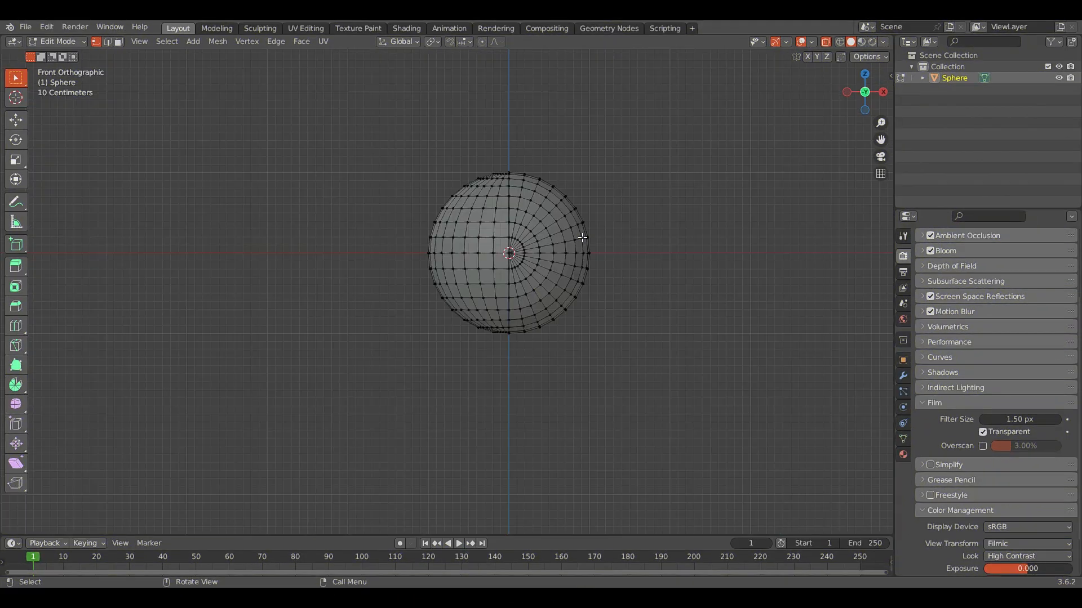
pyautogui.scroll(3, 580, 237)
pyautogui.moveTo(579, 236); pyautogui.dragTo(509, 258, button='middle')
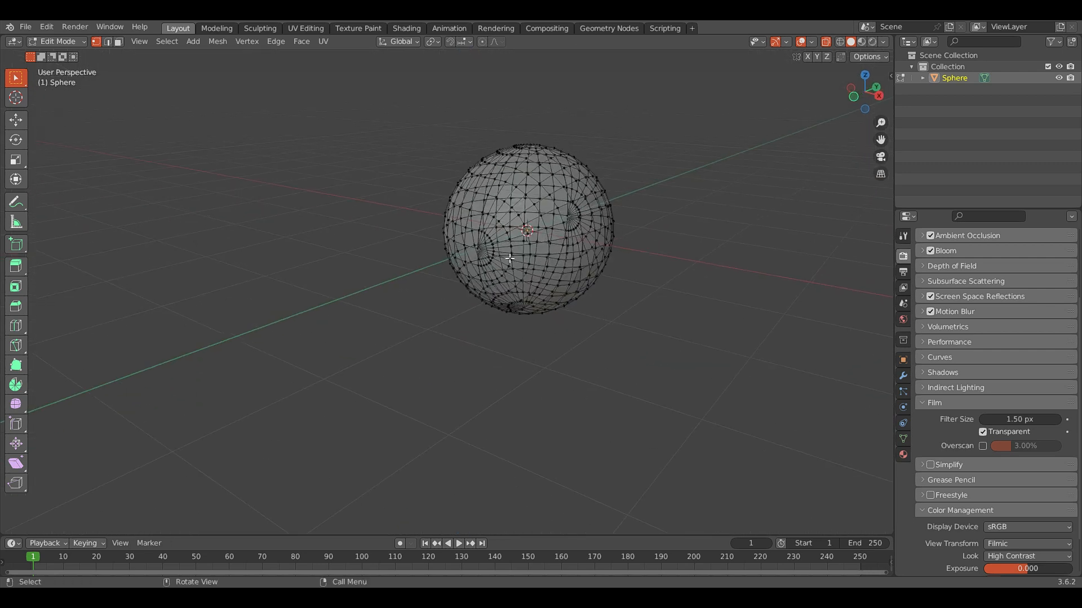
pyautogui.hotkey('alt', 'z')
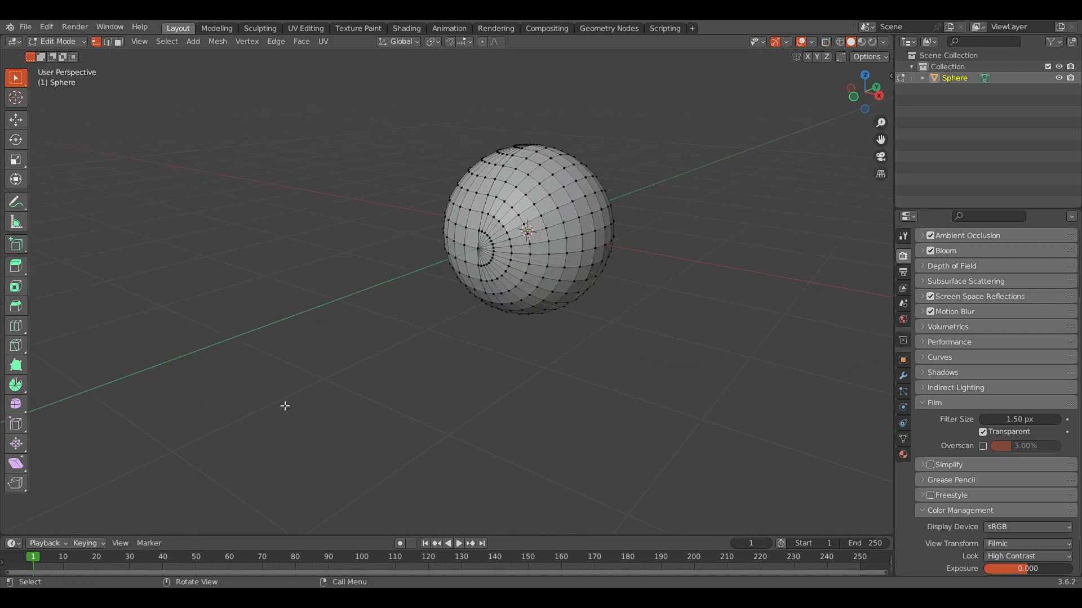
pyautogui.moveTo(284, 406); pyautogui.dragTo(444, 406, button='middle')
pyautogui.scroll(-2, 445, 403)
pyautogui.scroll(4, 68, 226)
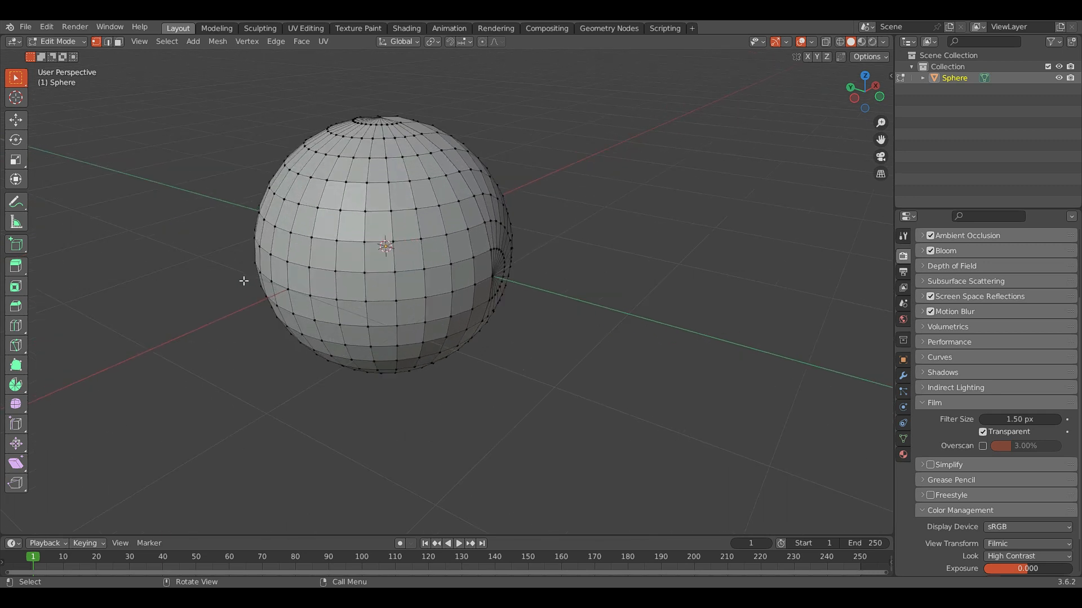
pyautogui.scroll(-1, 414, 345)
pyautogui.moveTo(416, 347); pyautogui.dragTo(419, 280, button='middle')
pyautogui.scroll(-2, 380, 337)
pyautogui.scroll(2, 404, 337)
pyautogui.moveTo(396, 243)
pyautogui.mouseDown(button='middle')
pyautogui.moveTo(381, 219)
pyautogui.moveTo(406, 213)
pyautogui.moveTo(485, 237)
pyautogui.moveTo(374, 239)
pyautogui.moveTo(386, 240)
pyautogui.mouseUp(button='middle')
pyautogui.scroll(1, 461, 222)
pyautogui.scroll(-1, 454, 225)
pyautogui.scroll(2, 450, 218)
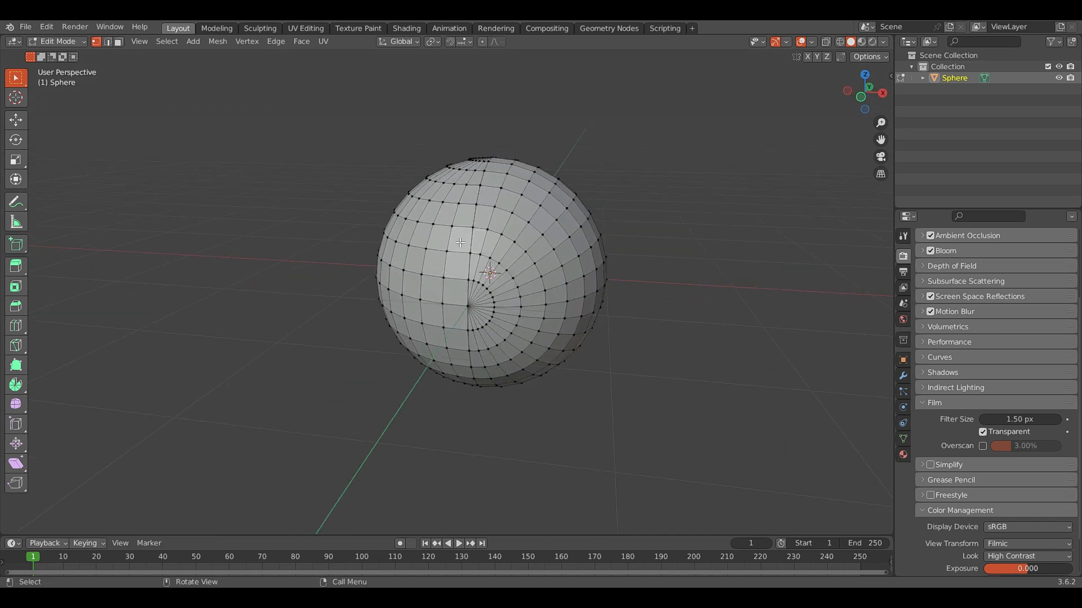
# - Select the linked geometry of the rotated half to check its separation, and clear the selection
pyautogui.press('l')
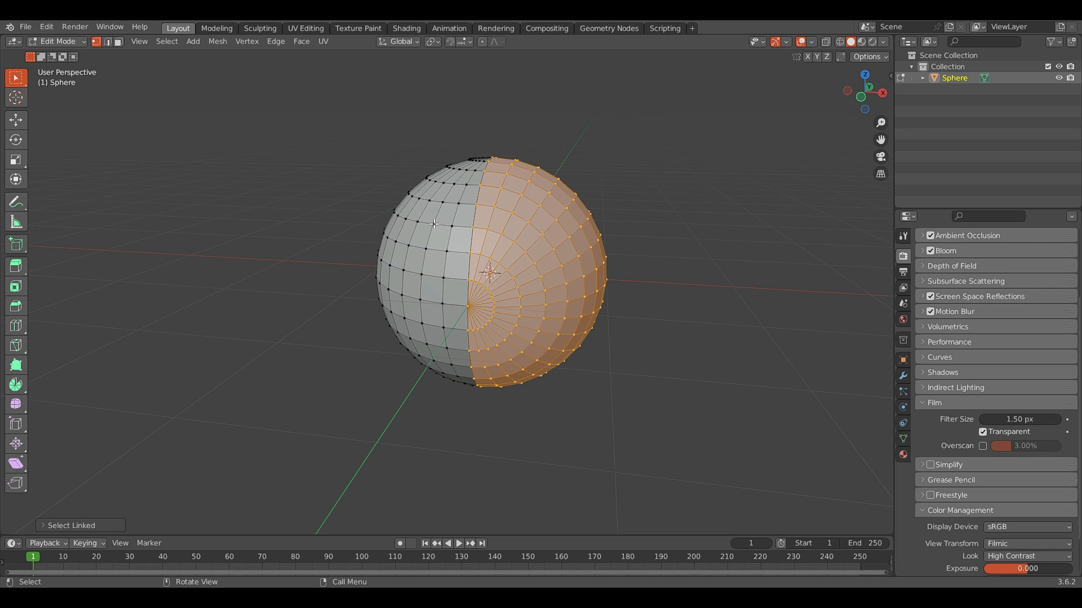
pyautogui.click(320, 203)
pyautogui.scroll(-2, 303, 218)
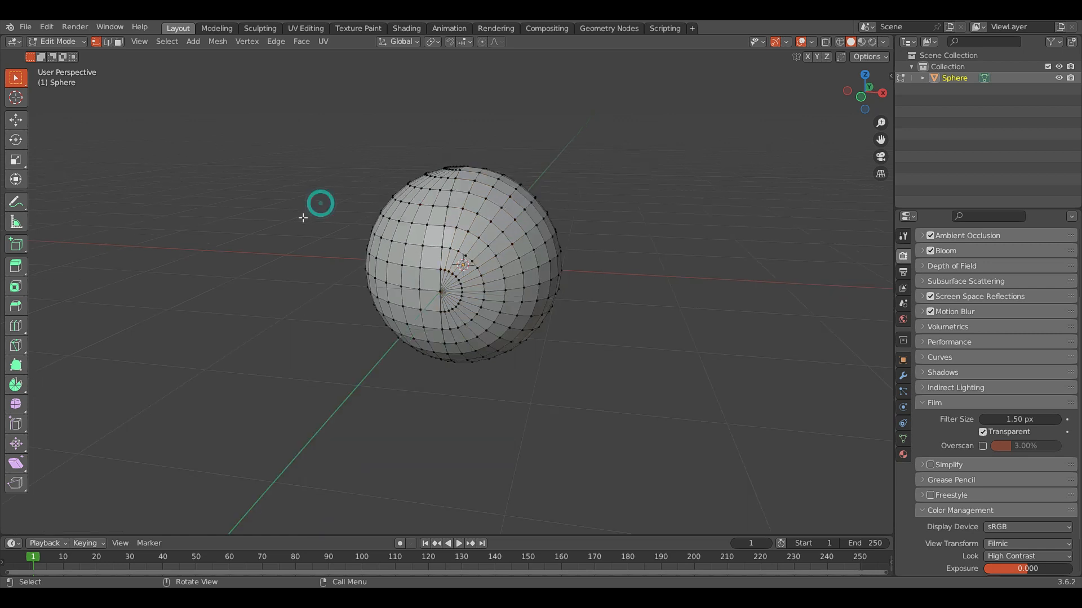
# - Box-select along the sphere's central seam from the front orthographic view, and clear the selection
pyautogui.press('KP_1')
pyautogui.scroll(-2, 571, 292)
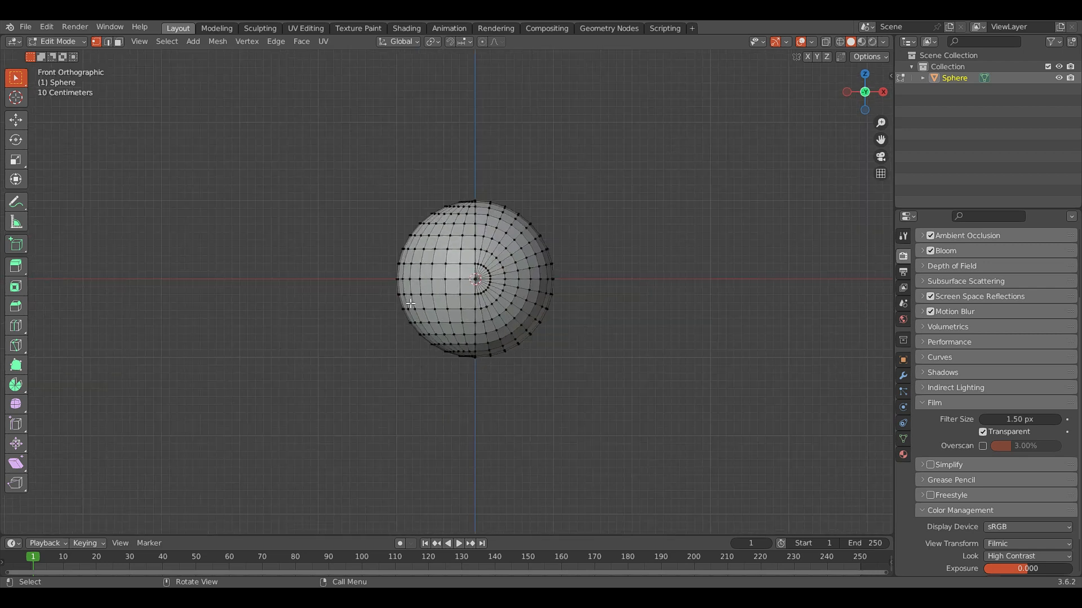
pyautogui.scroll(3, 417, 304)
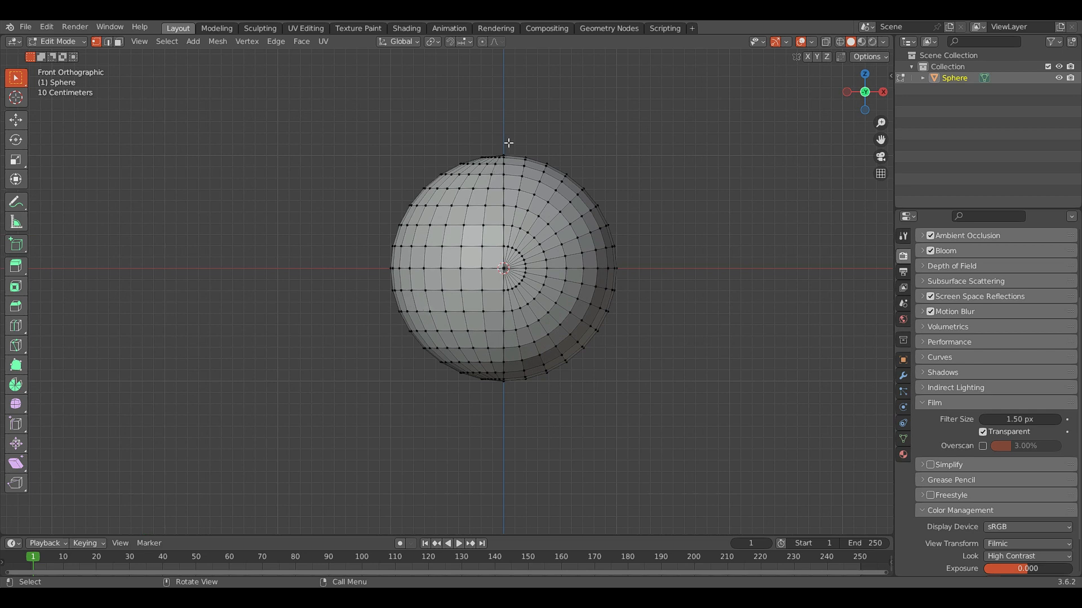
pyautogui.moveTo(501, 142); pyautogui.dragTo(501, 403)
pyautogui.click(330, 326)
pyautogui.scroll(-1, 382, 313)
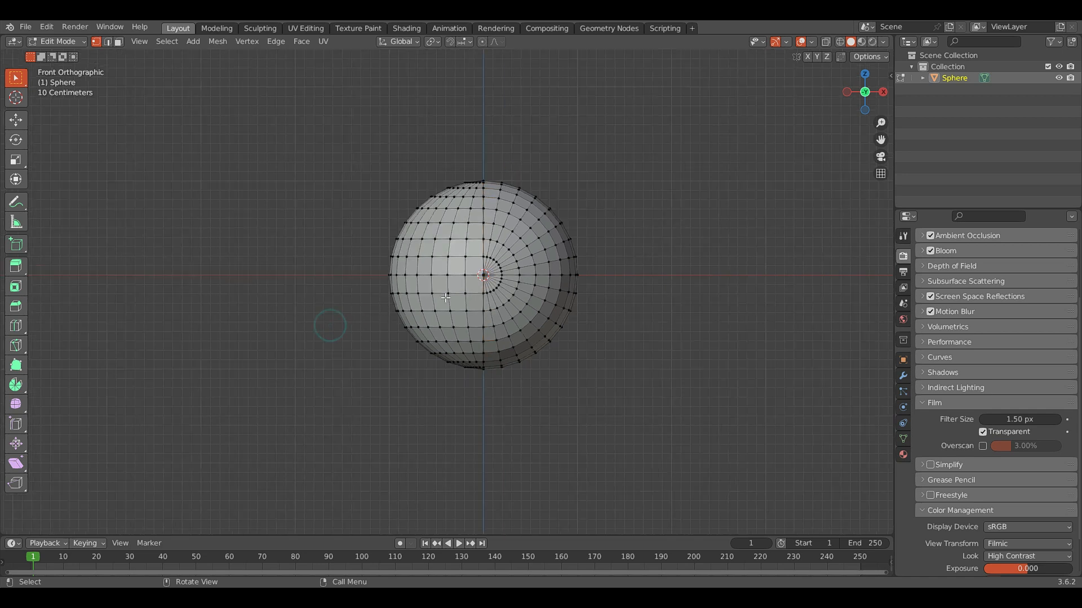
# - Turn on X-ray, select all vertices of both halves, merge them by distance, and clear the selection
pyautogui.scroll(1, 569, 272)
pyautogui.moveTo(322, 151); pyautogui.dragTo(361, 126)
pyautogui.hotkey('alt', 'z')
pyautogui.moveTo(254, 110); pyautogui.dragTo(818, 480)
pyautogui.moveTo(575, 302); pyautogui.dragTo(632, 231, button='middle')
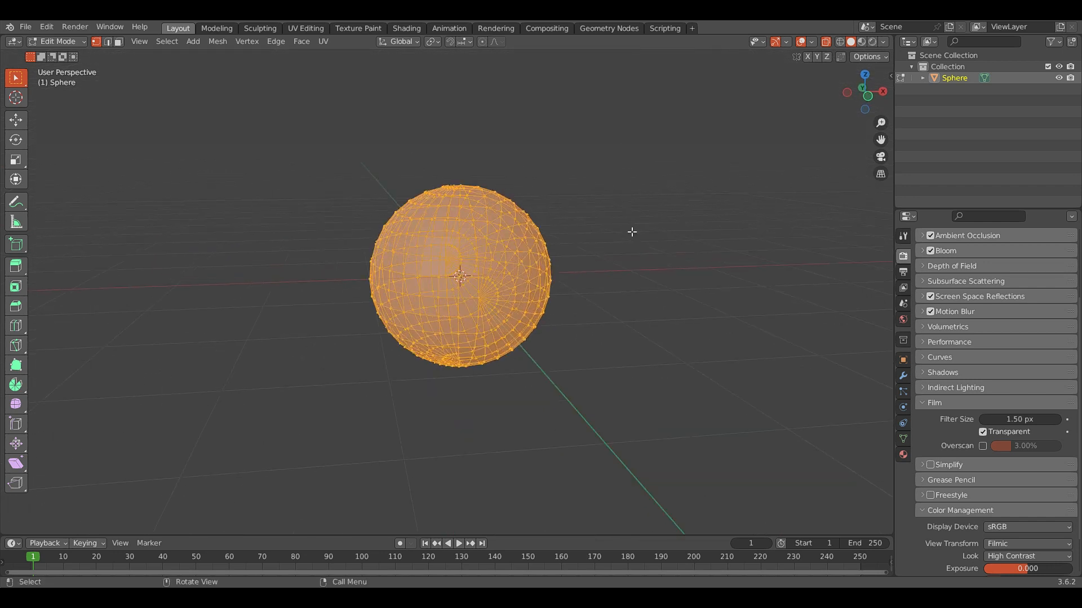
pyautogui.press('m')
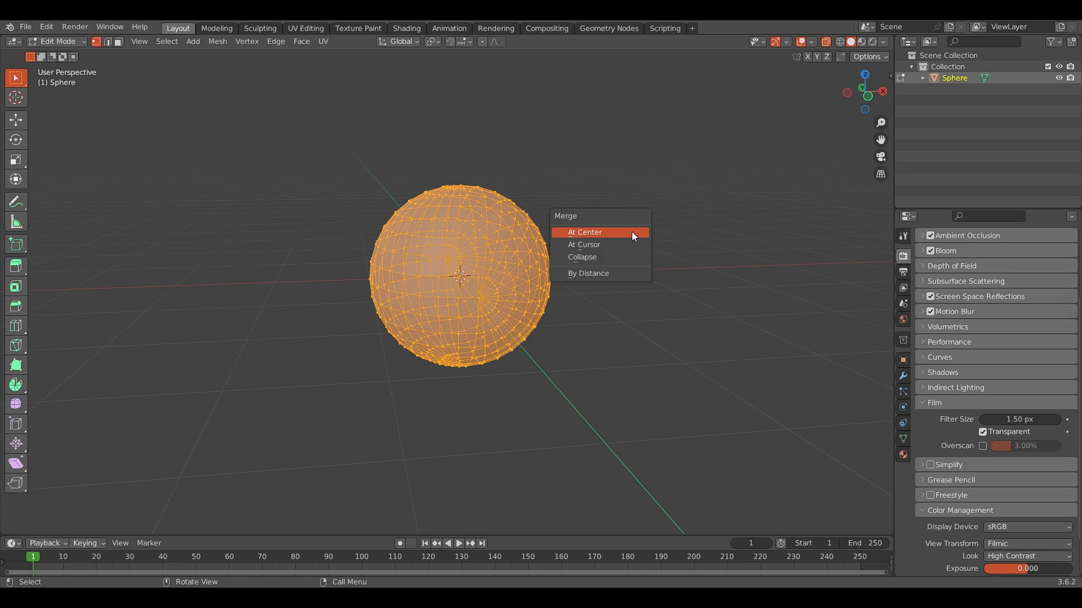
pyautogui.click(608, 273)
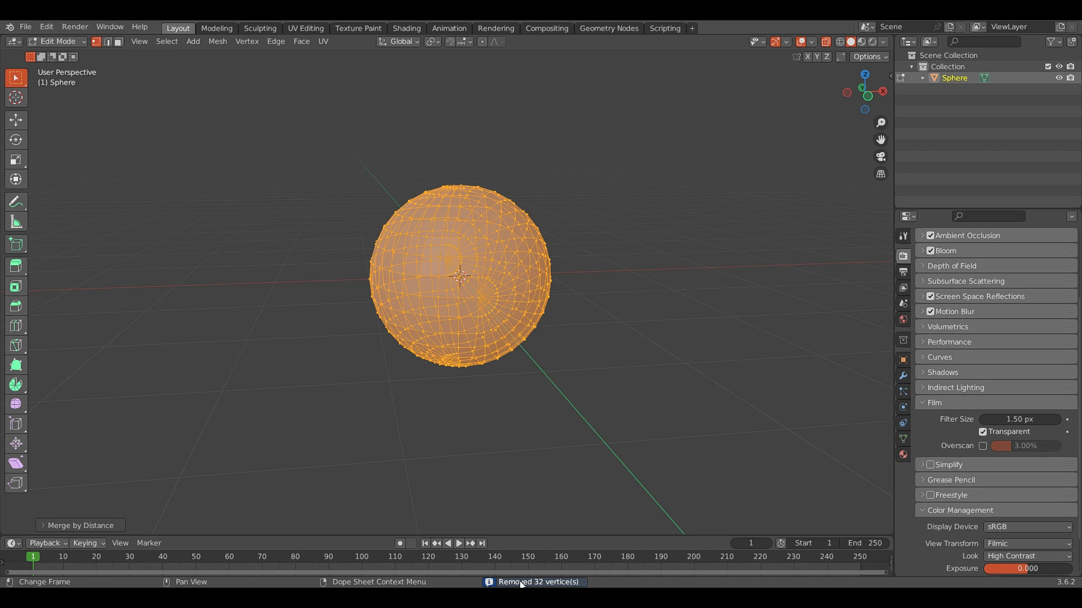
pyautogui.click(598, 332)
# - With X-ray off, select the sphere's linked geometry to check that the halves are joined, inspect it, and deselect it
pyautogui.press('KP_1')
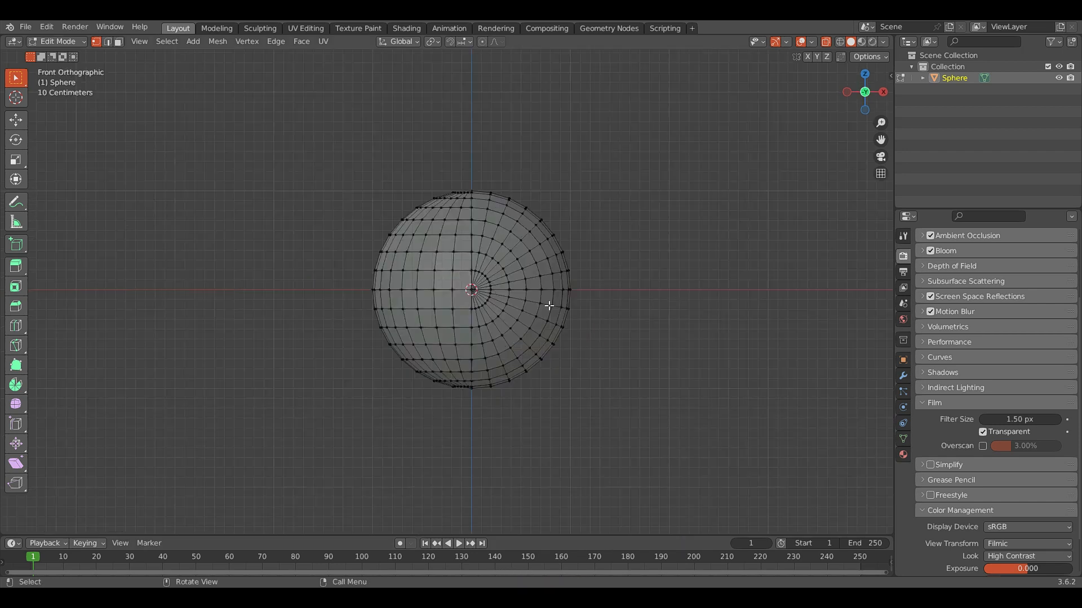
pyautogui.hotkey('alt', 'z')
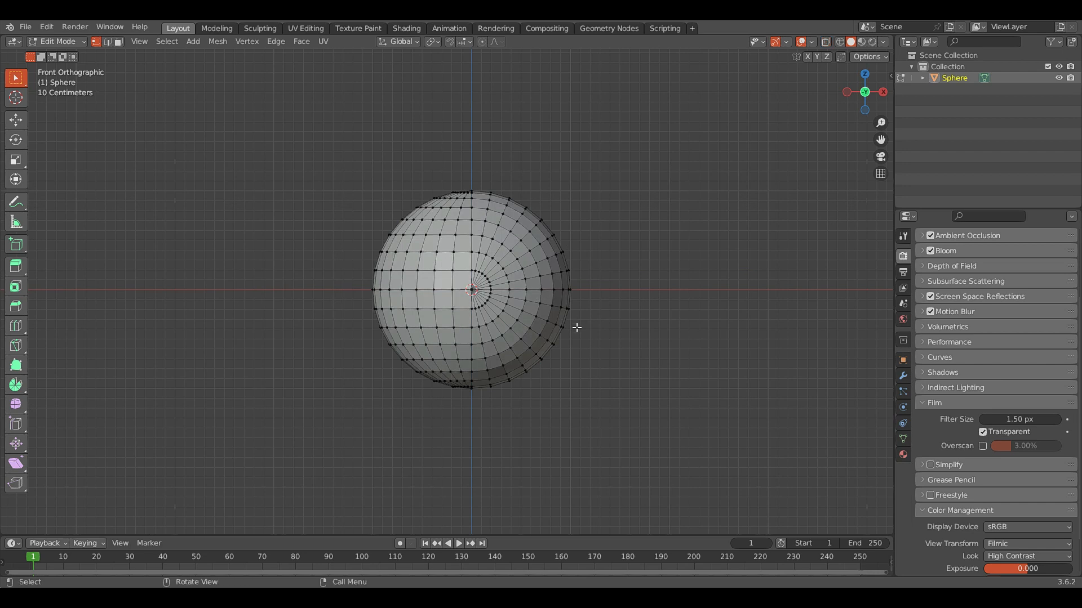
pyautogui.press('l')
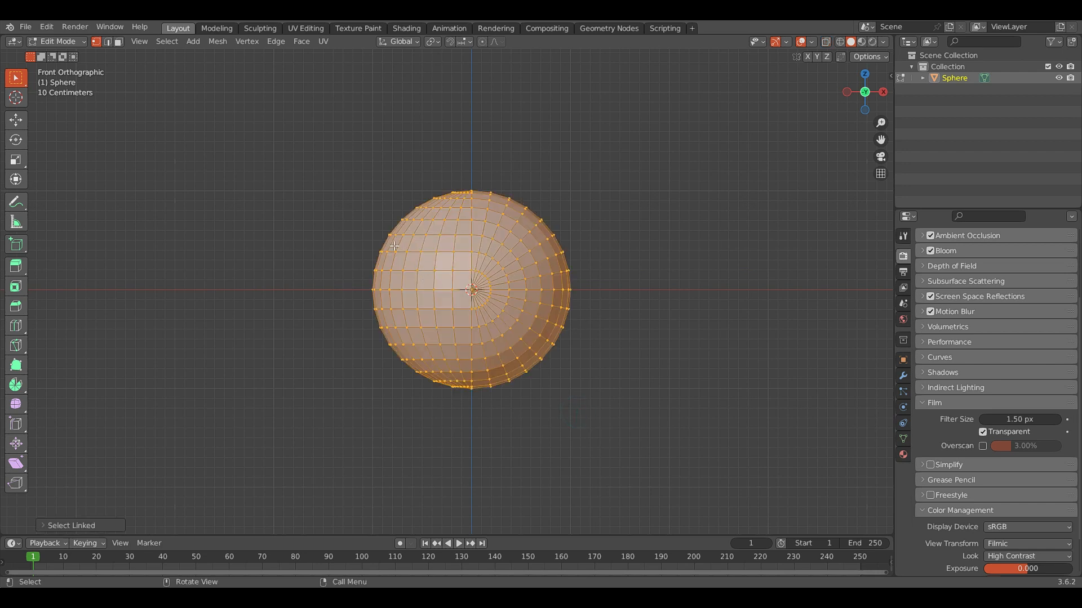
pyautogui.scroll(-1, 416, 232)
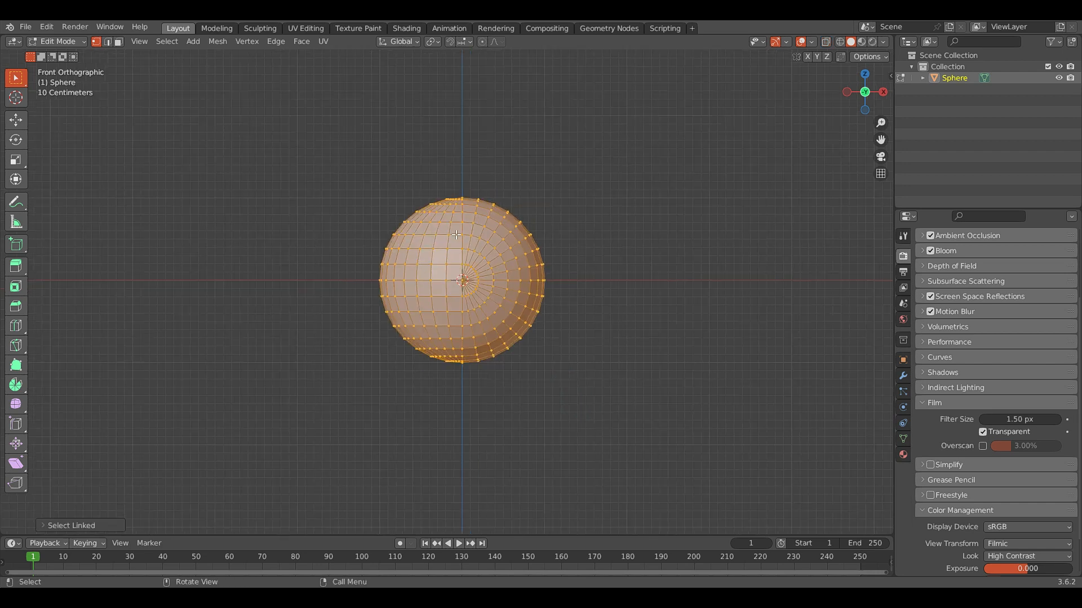
pyautogui.moveTo(495, 246); pyautogui.dragTo(539, 257, button='middle')
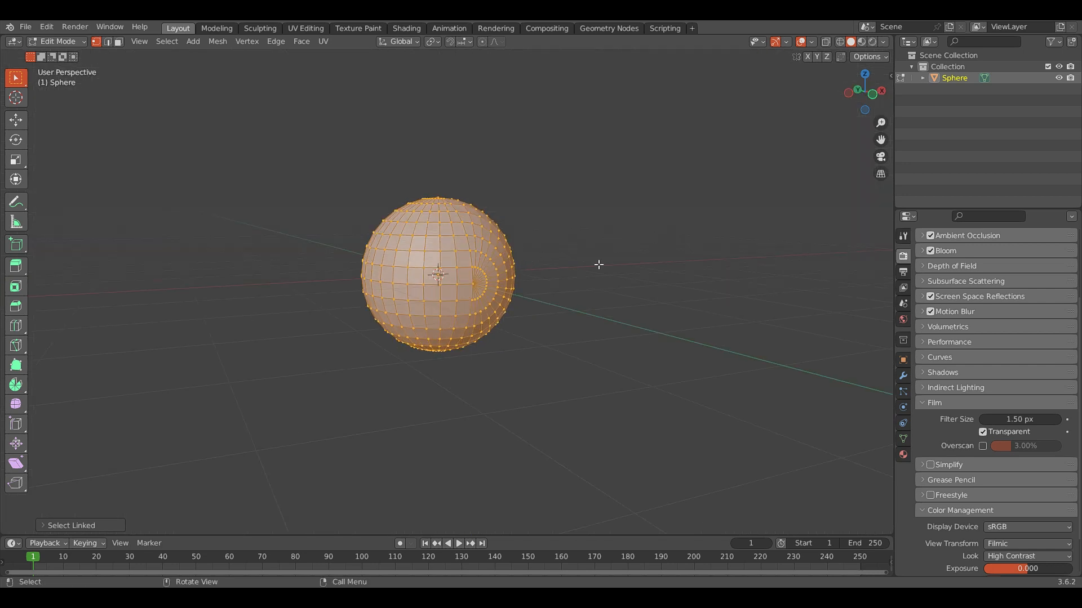
pyautogui.scroll(-2, 603, 265)
pyautogui.moveTo(603, 265)
pyautogui.mouseDown(button='middle')
pyautogui.moveTo(555, 236)
pyautogui.moveTo(589, 273)
pyautogui.mouseUp(button='middle')
pyautogui.scroll(3, 567, 234)
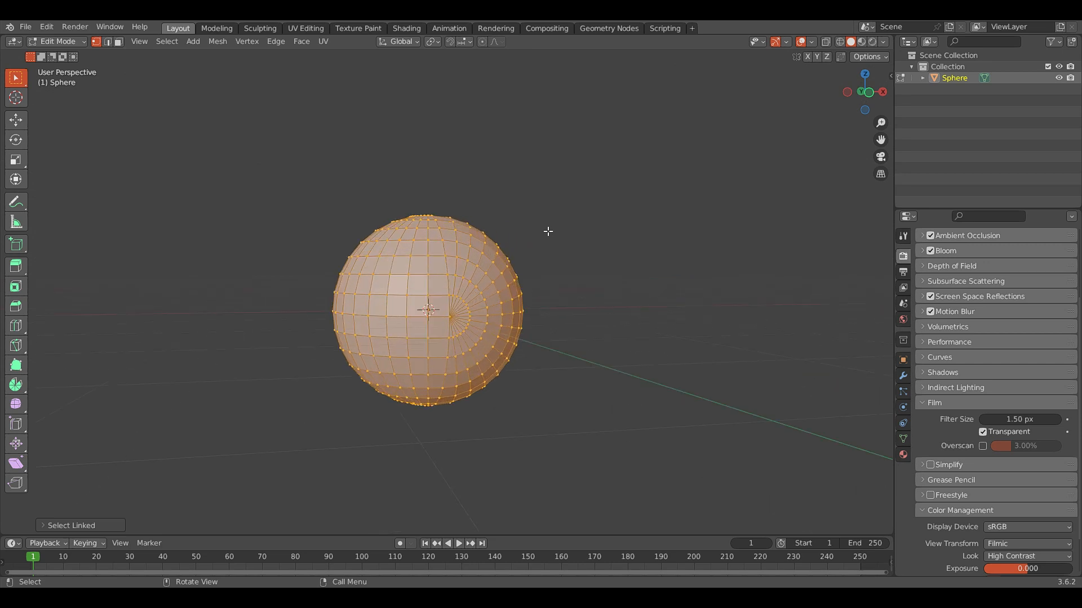
pyautogui.click(545, 235)
# - Return to the front view, leave Edit Mode, and delete the sphere
pyautogui.press('KP_1')
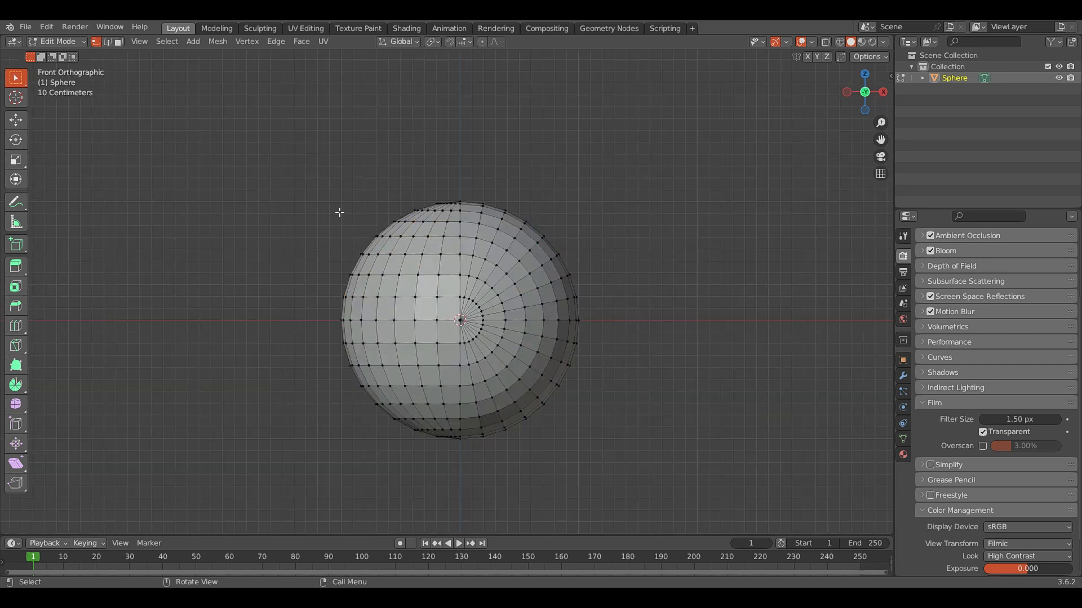
pyautogui.scroll(-1, 339, 212)
pyautogui.moveTo(321, 179); pyautogui.dragTo(652, 407)
pyautogui.click(634, 406)
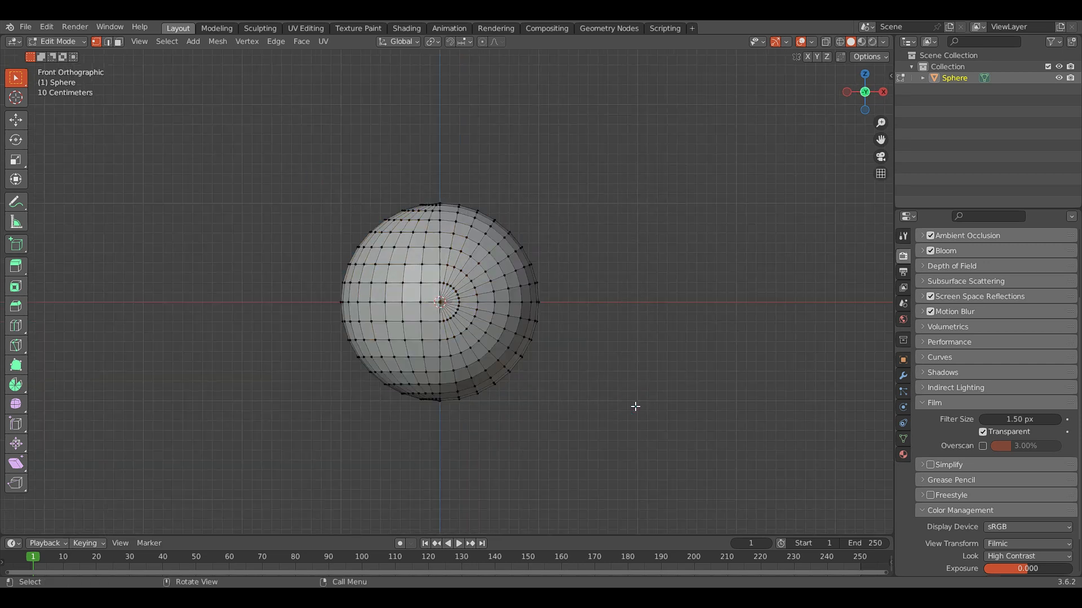
pyautogui.press('Tab')
pyautogui.press('Delete')
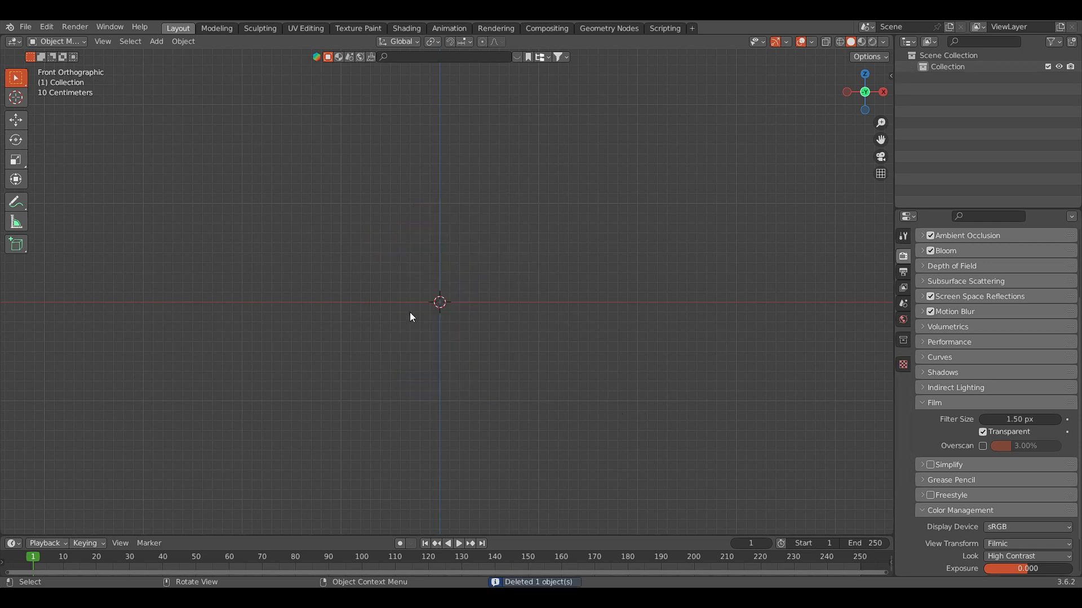
# - Add a cylinder mesh at the world origin and view its top cap in perspective
pyautogui.hotkey('shift', 'a')
pyautogui.moveTo(410, 314)
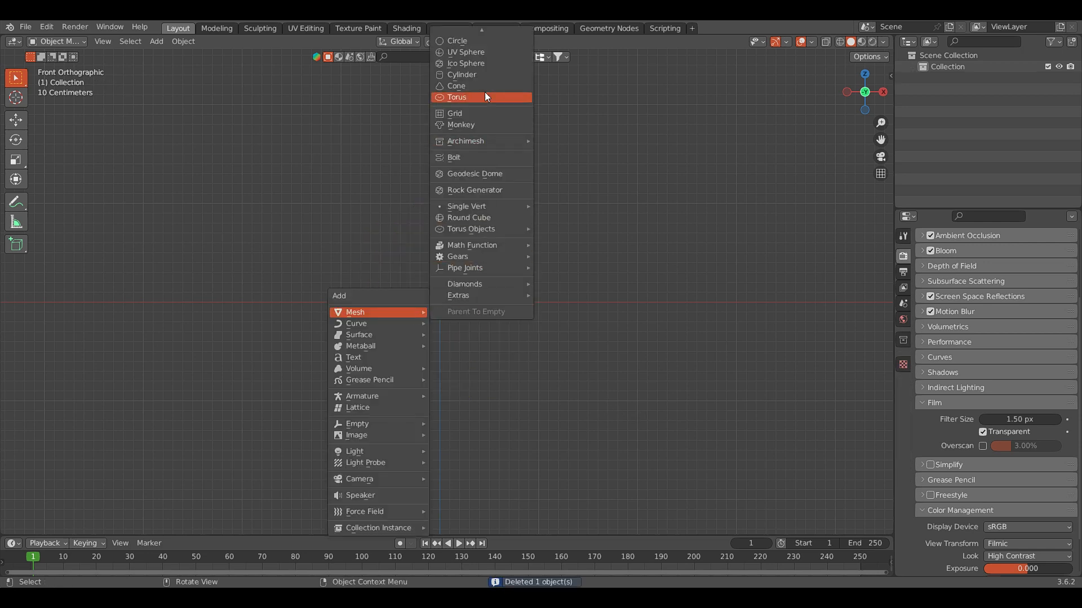
pyautogui.click(455, 76)
pyautogui.moveTo(445, 285); pyautogui.dragTo(418, 314, button='middle')
pyautogui.moveTo(409, 268); pyautogui.dragTo(413, 291, button='middle')
pyautogui.click(412, 278)
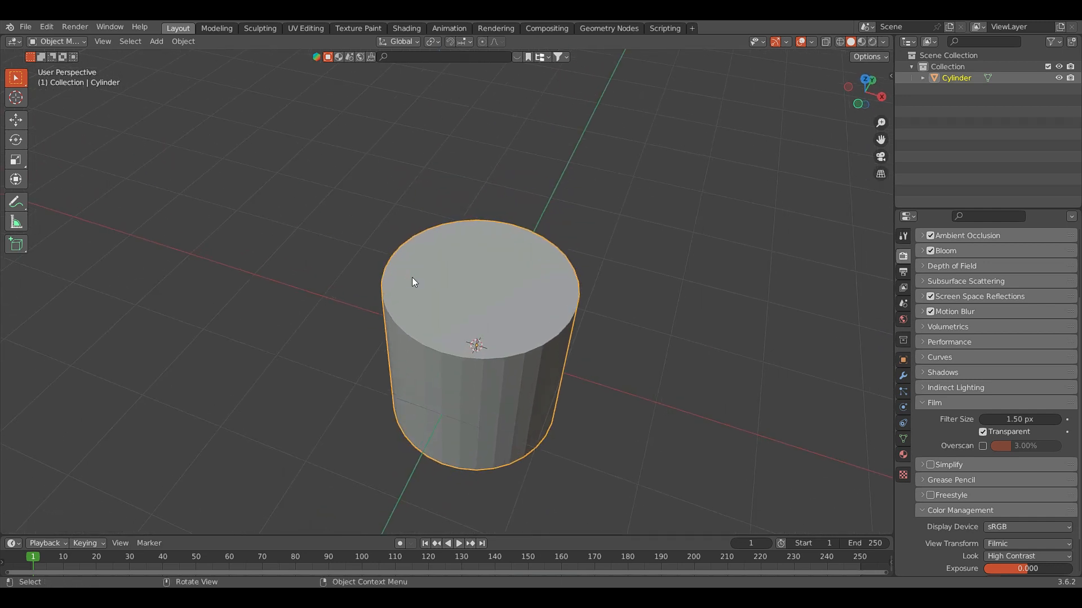
# - In Edit Mode, select the cylinder's top edge loop and inset the cap face twice, the second time by about 0.25 m
pyautogui.press('Tab')
pyautogui.click(369, 248)
pyautogui.scroll(2, 394, 362)
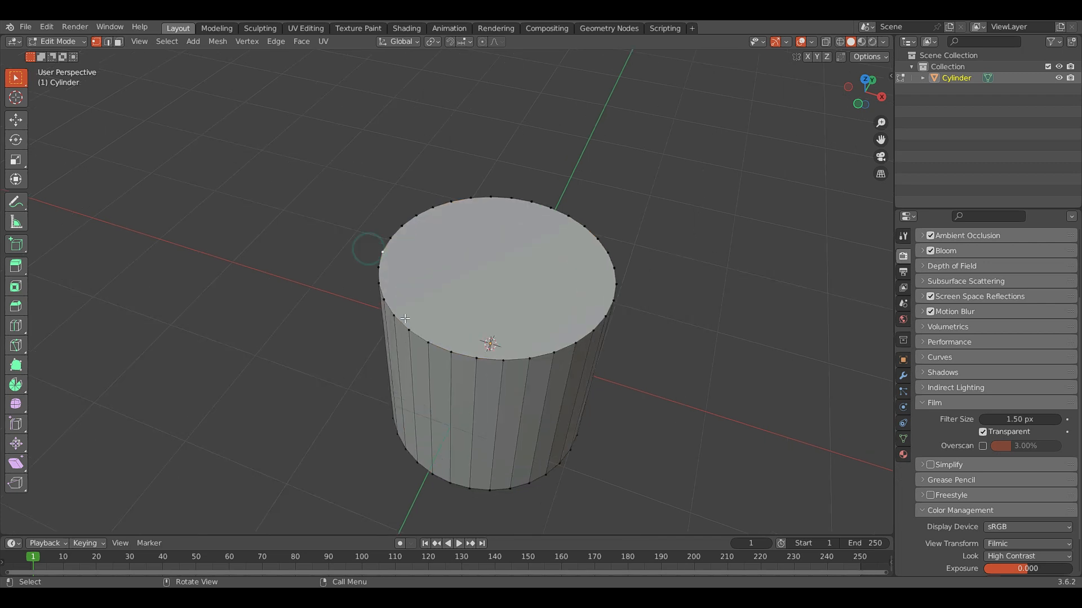
pyautogui.keyDown('alt'); pyautogui.click(417, 333); pyautogui.keyUp('alt')
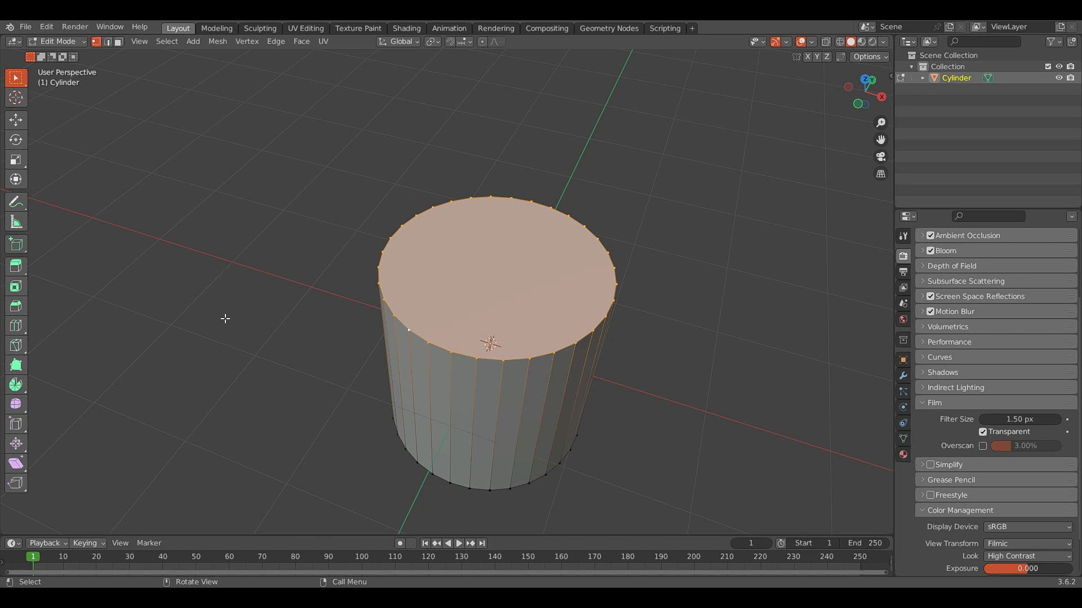
pyautogui.press('i')
pyautogui.click(253, 309)
pyautogui.press('i')
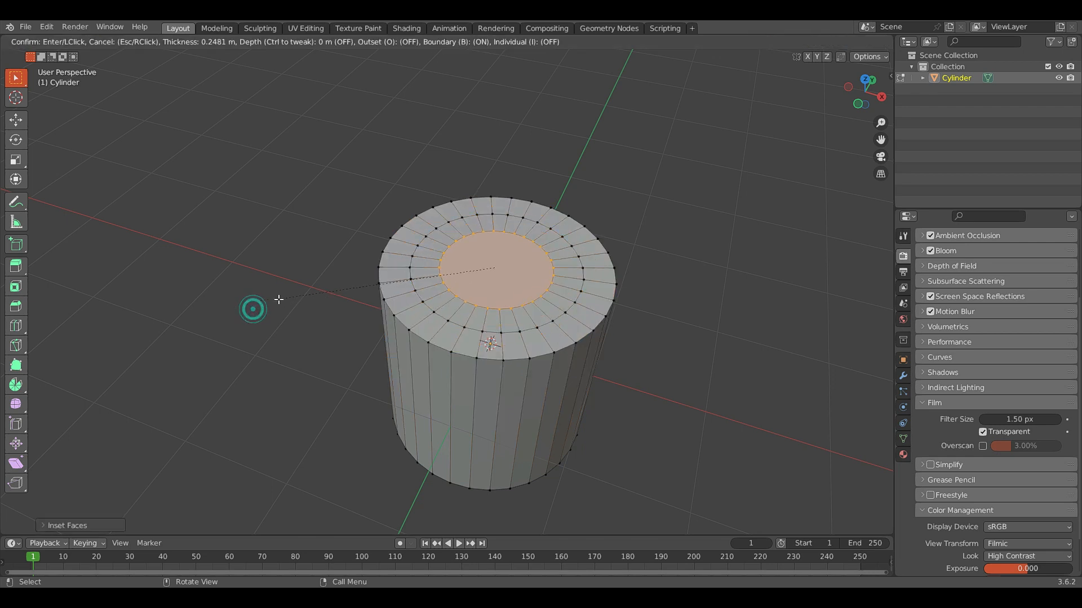
pyautogui.click(270, 299)
# - Scale the innermost face of the cylinder's top cap down slightly
pyautogui.scroll(-2, 299, 278)
pyautogui.moveTo(300, 278); pyautogui.dragTo(313, 275, button='middle')
pyautogui.scroll(2, 349, 254)
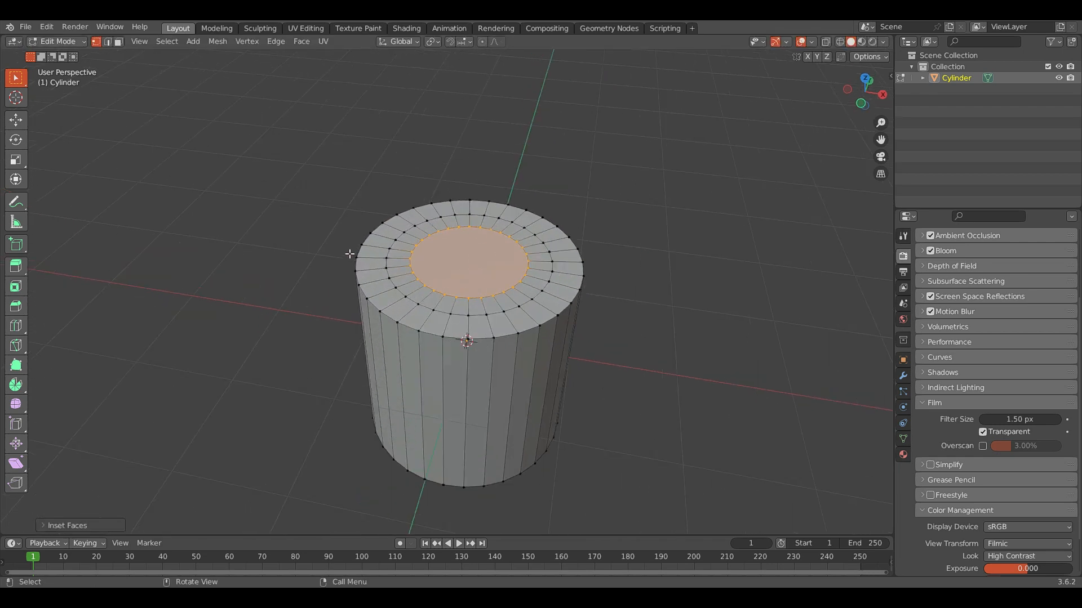
pyautogui.moveTo(311, 232)
pyautogui.mouseDown(button='middle')
pyautogui.moveTo(338, 225)
pyautogui.moveTo(324, 221)
pyautogui.mouseUp(button='middle')
pyautogui.moveTo(408, 198); pyautogui.dragTo(388, 232, button='middle')
pyautogui.scroll(3, 484, 250)
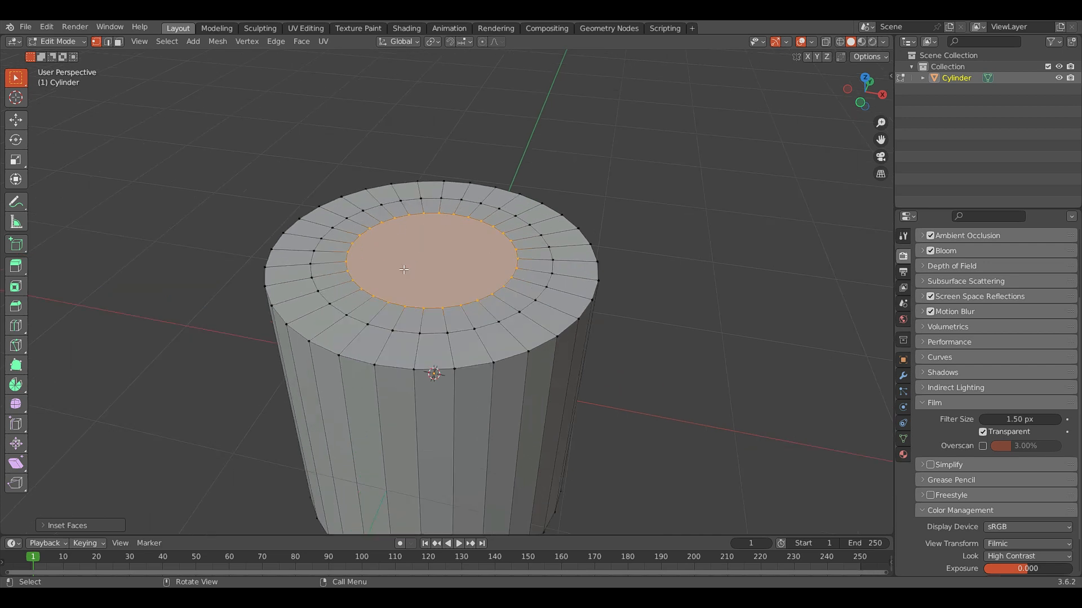
pyautogui.press('s')
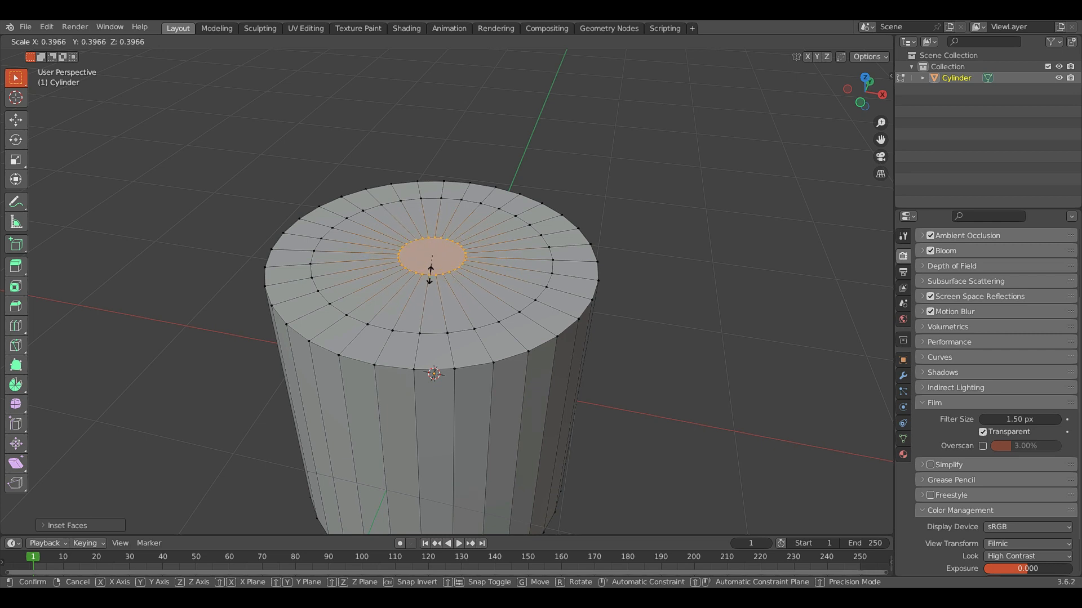
pyautogui.click(428, 296)
pyautogui.moveTo(428, 297); pyautogui.dragTo(404, 273, button='middle')
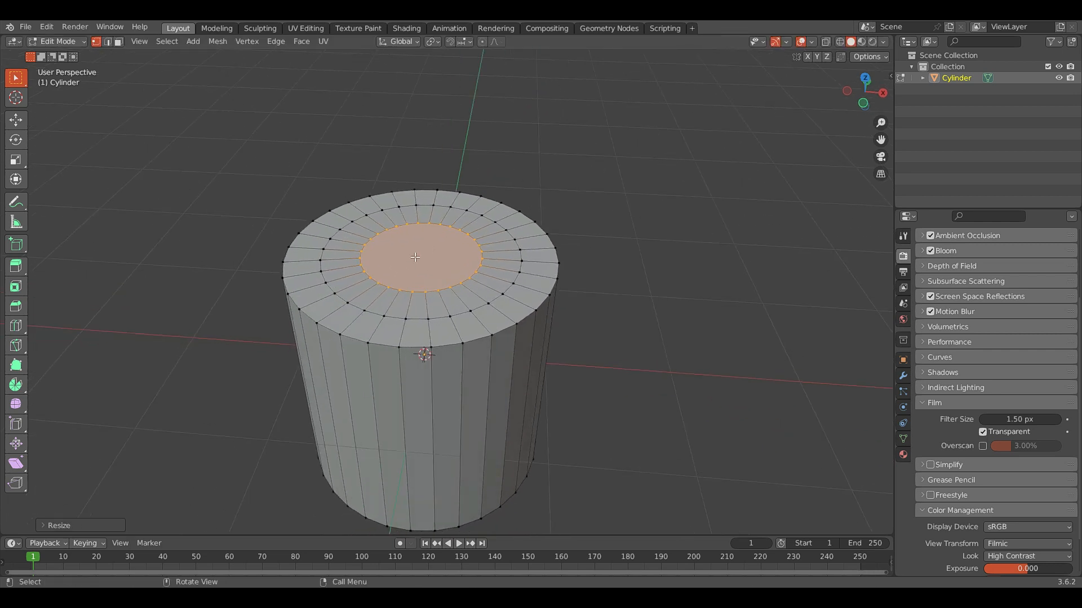
# - Merge the innermost top face's vertices at their center and clear the selection
pyautogui.press('m')
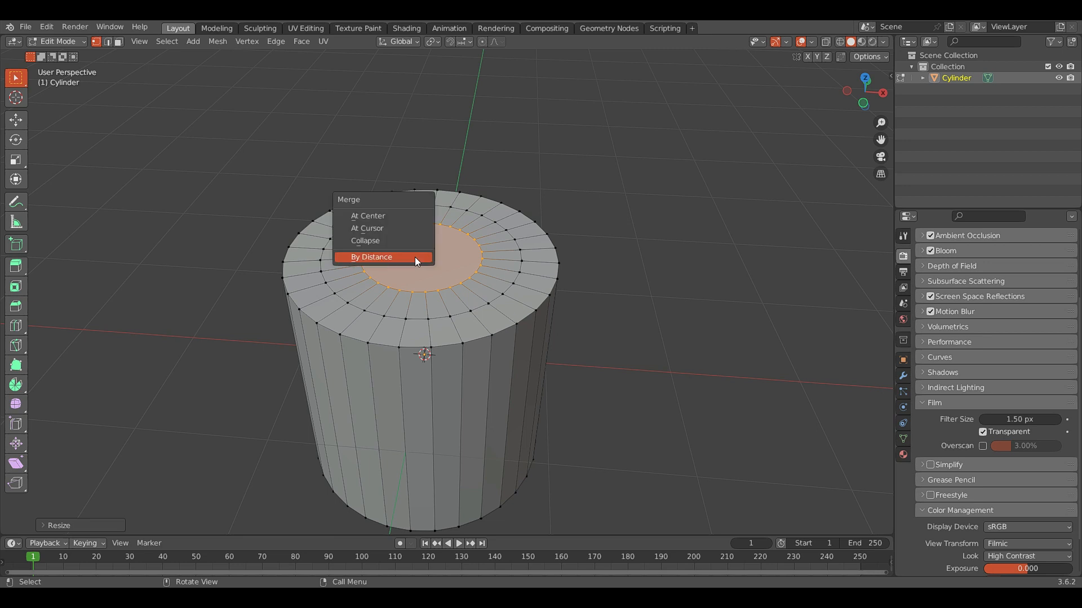
pyautogui.click(373, 213)
pyautogui.scroll(-1, 382, 219)
pyautogui.moveTo(382, 219); pyautogui.dragTo(375, 214, button='middle')
pyautogui.click(310, 138)
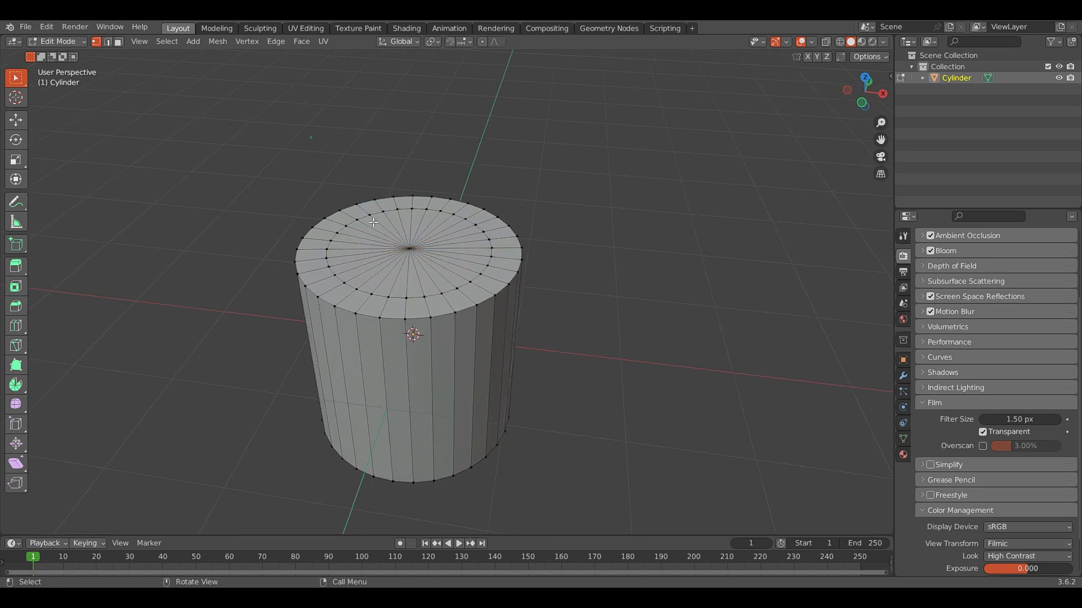
# - Raise the merged center vertex about 0.2 m along Z to form a shallow cone on the cylinder's cap, then deselect it
pyautogui.scroll(1, 391, 229)
pyautogui.click(391, 229)
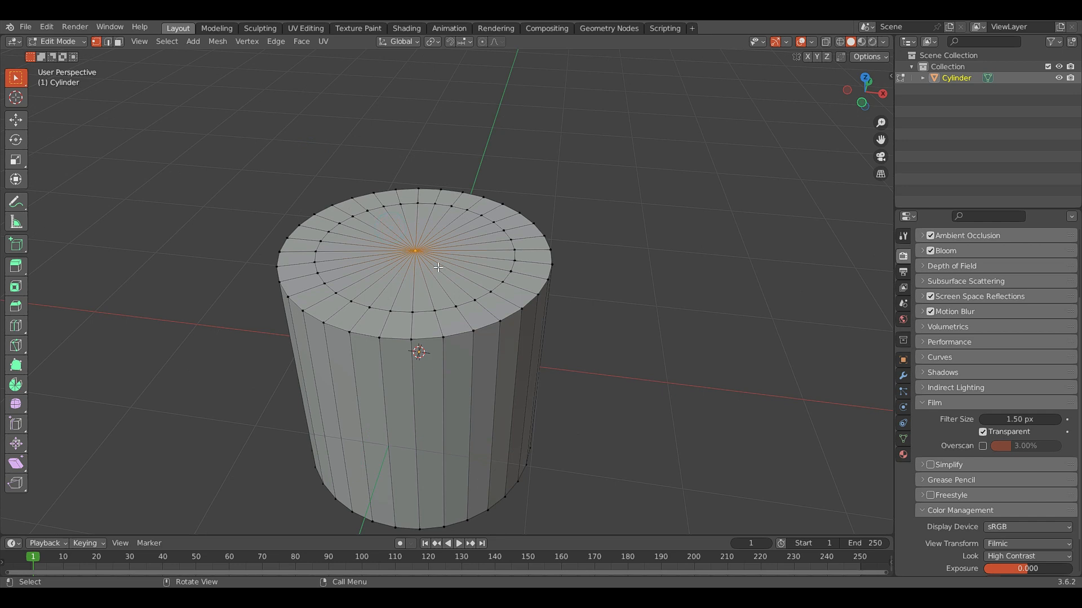
pyautogui.press('g')
pyautogui.press('z')
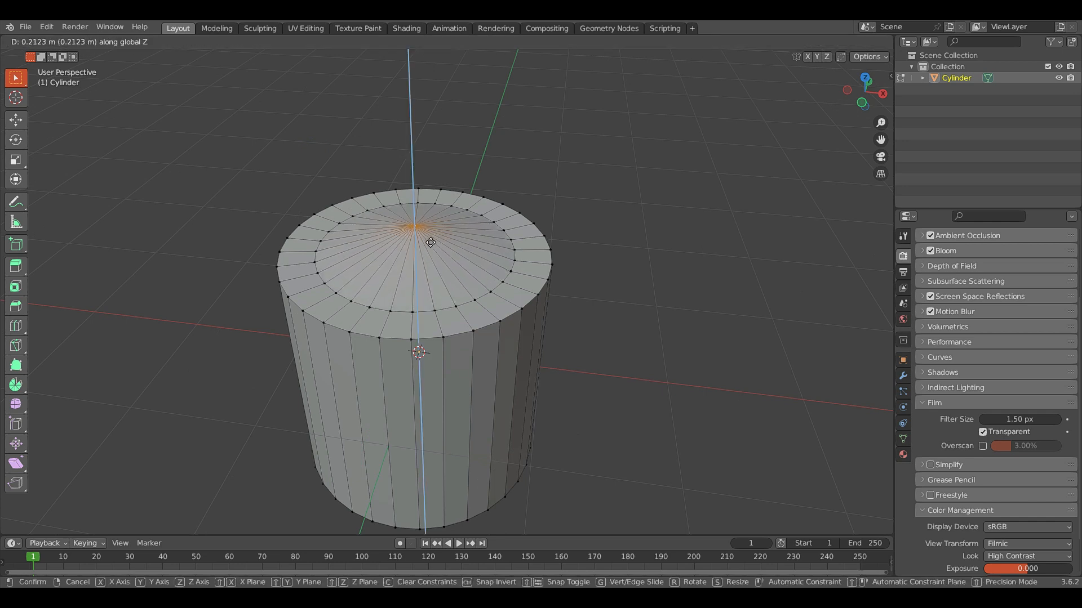
pyautogui.click(489, 240)
pyautogui.scroll(-1, 468, 219)
pyautogui.moveTo(427, 235); pyautogui.dragTo(424, 228, button='middle')
pyautogui.scroll(1, 415, 192)
pyautogui.click(316, 150)
pyautogui.scroll(-1, 360, 164)
pyautogui.moveTo(360, 163); pyautogui.dragTo(538, 212, button='middle')
pyautogui.scroll(-1, 482, 160)
pyautogui.scroll(3, 541, 184)
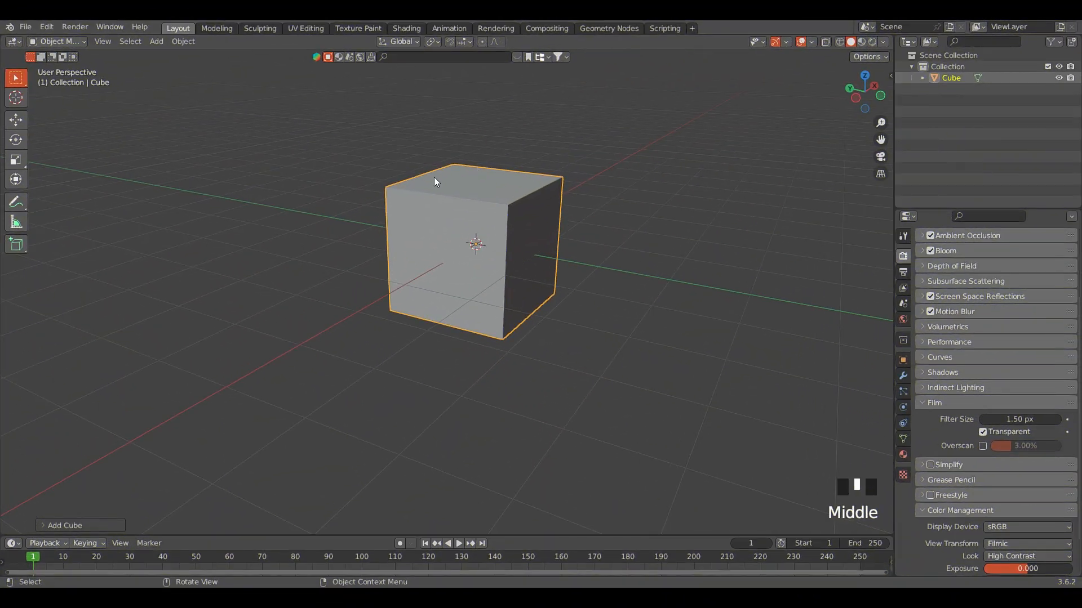
# - Add a level 3 Subdivision modifier to the cube and show its modifier settings
pyautogui.moveTo(434, 177); pyautogui.dragTo(409, 320, button='middle')
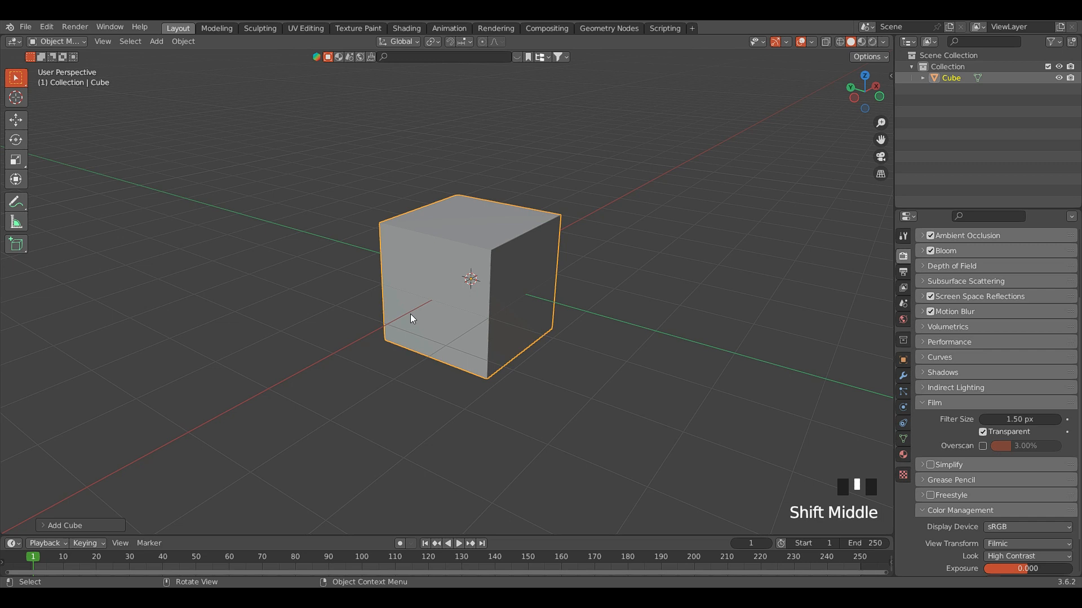
pyautogui.scroll(1, 511, 240)
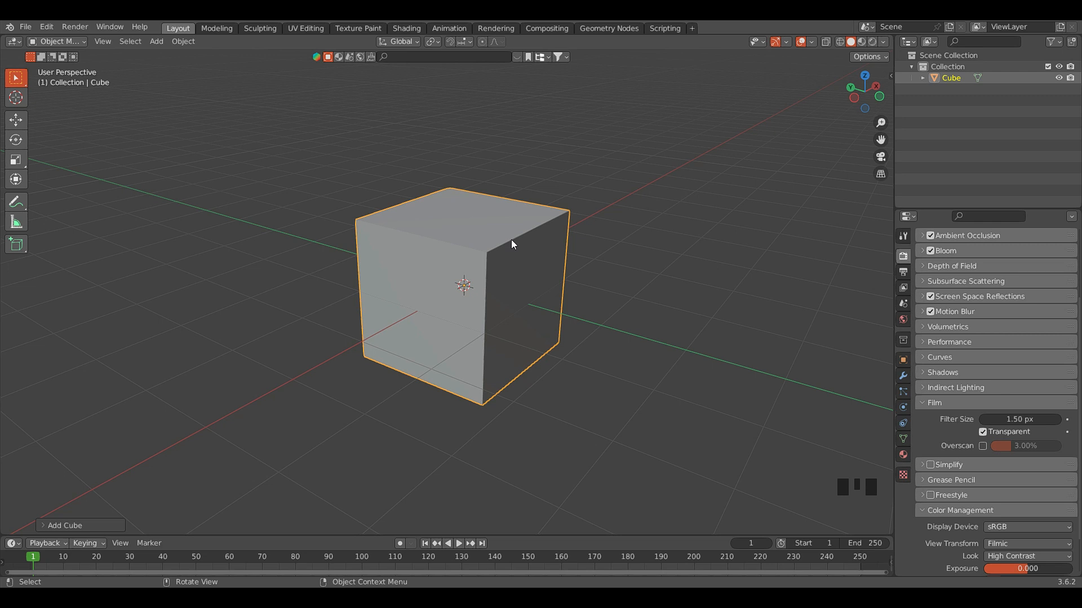
pyautogui.click(422, 225)
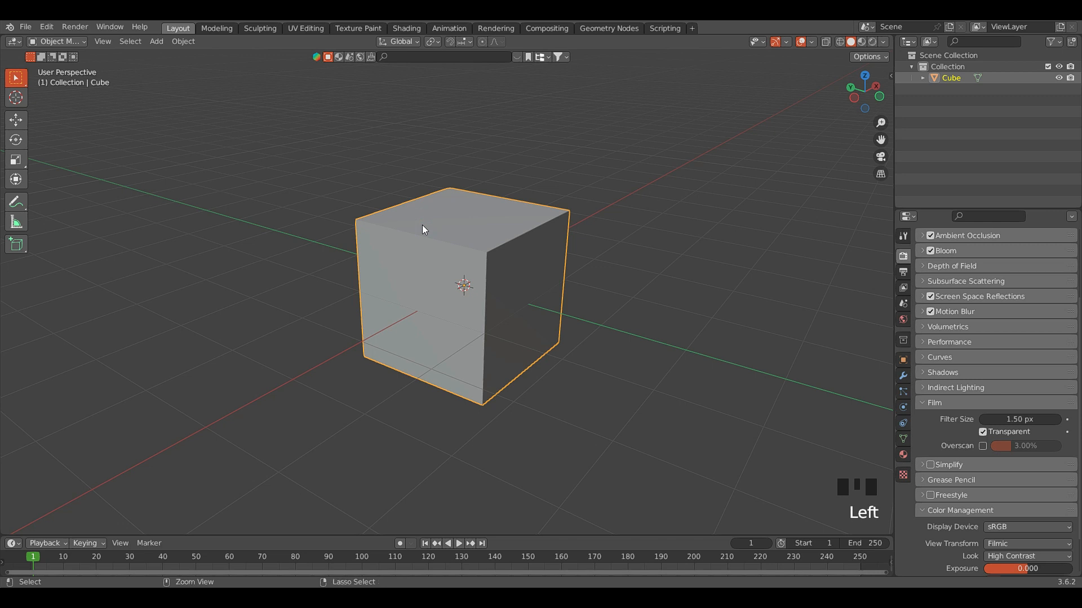
pyautogui.hotkey('ctrl', '3')
pyautogui.scroll(2, 461, 296)
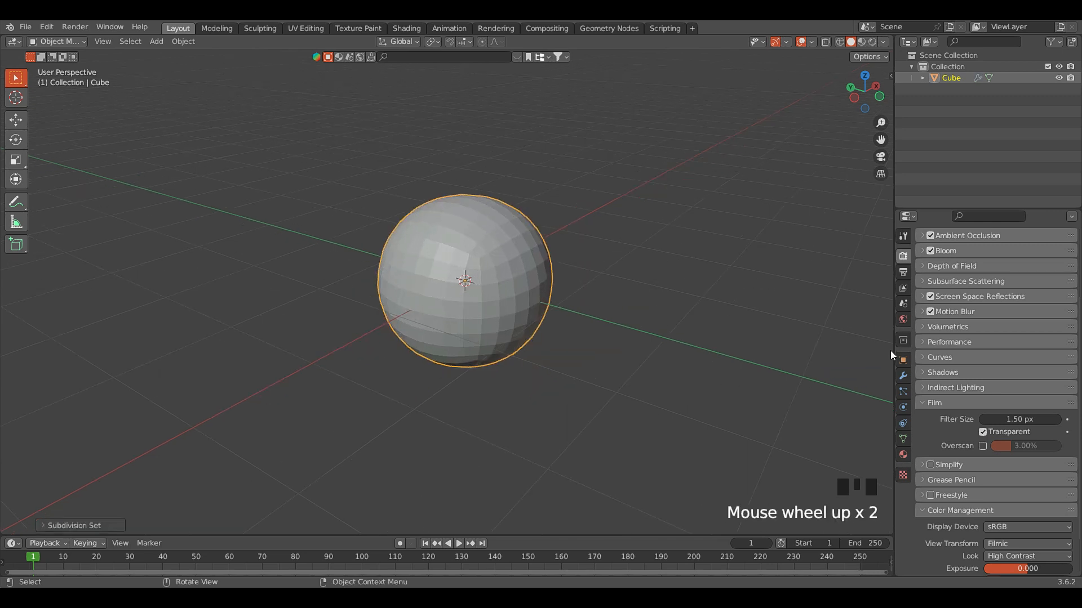
pyautogui.click(903, 376)
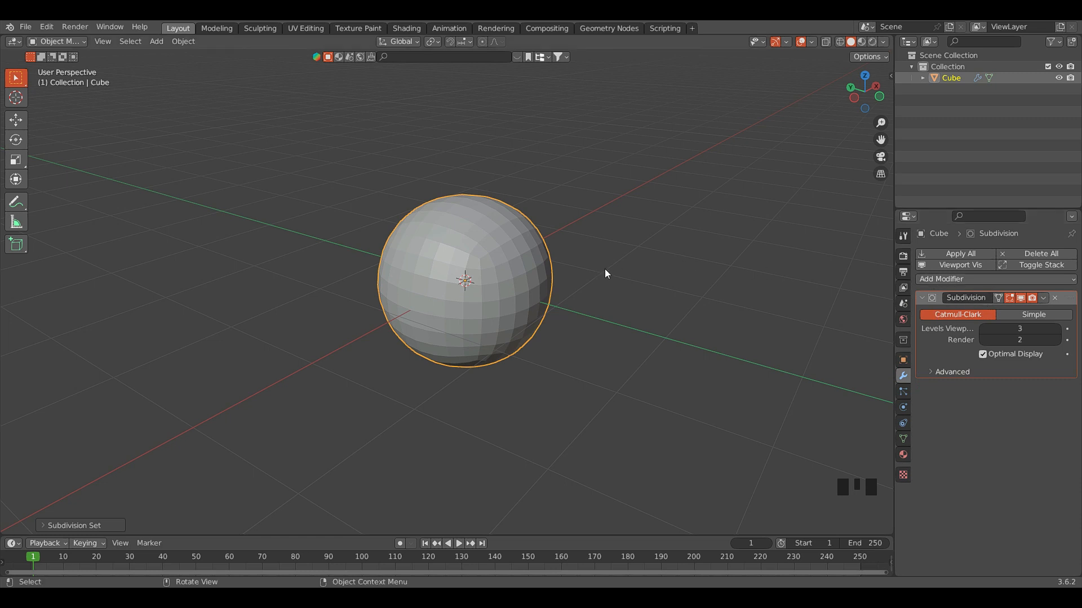
# - Check the cube's original cage around the subdivided shape in Edit Mode, clear the selection, and return to Object Mode
pyautogui.click(1043, 298)
pyautogui.click(719, 274)
pyautogui.click(440, 239)
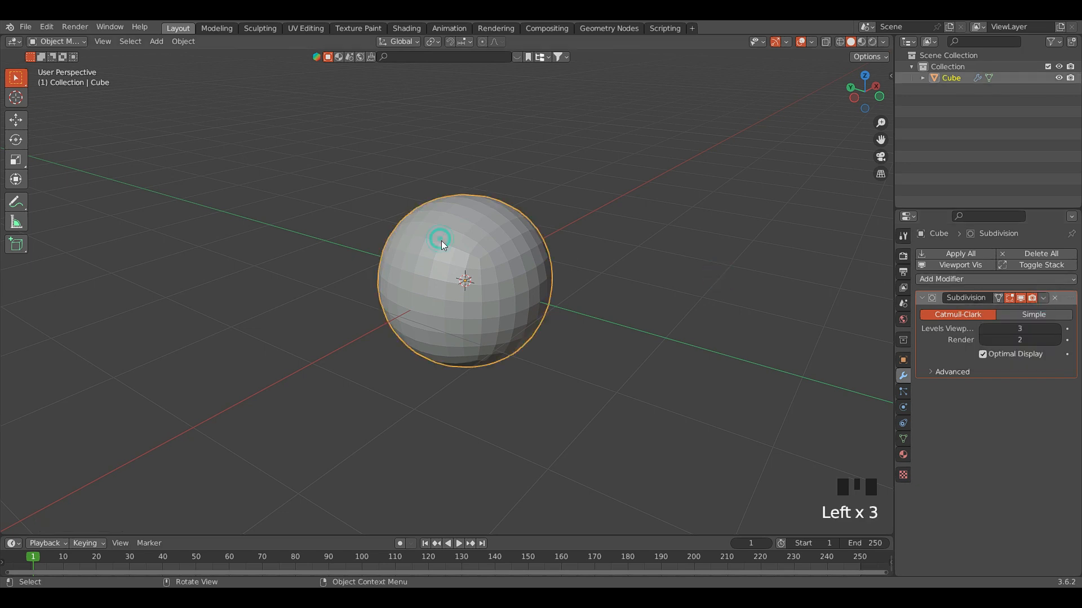
pyautogui.press('Tab')
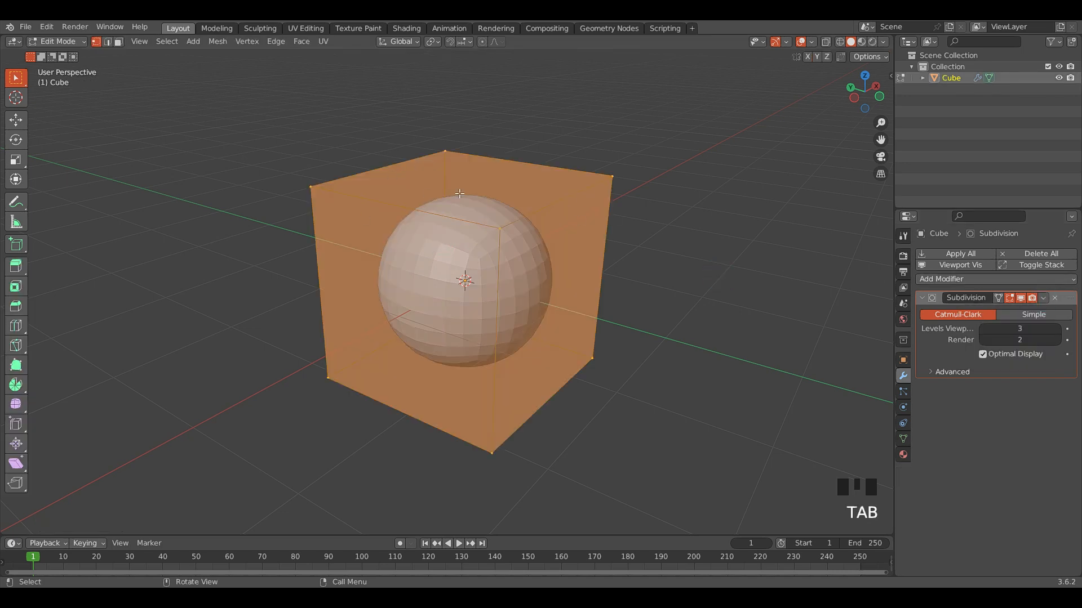
pyautogui.click(325, 153)
pyautogui.press('Tab')
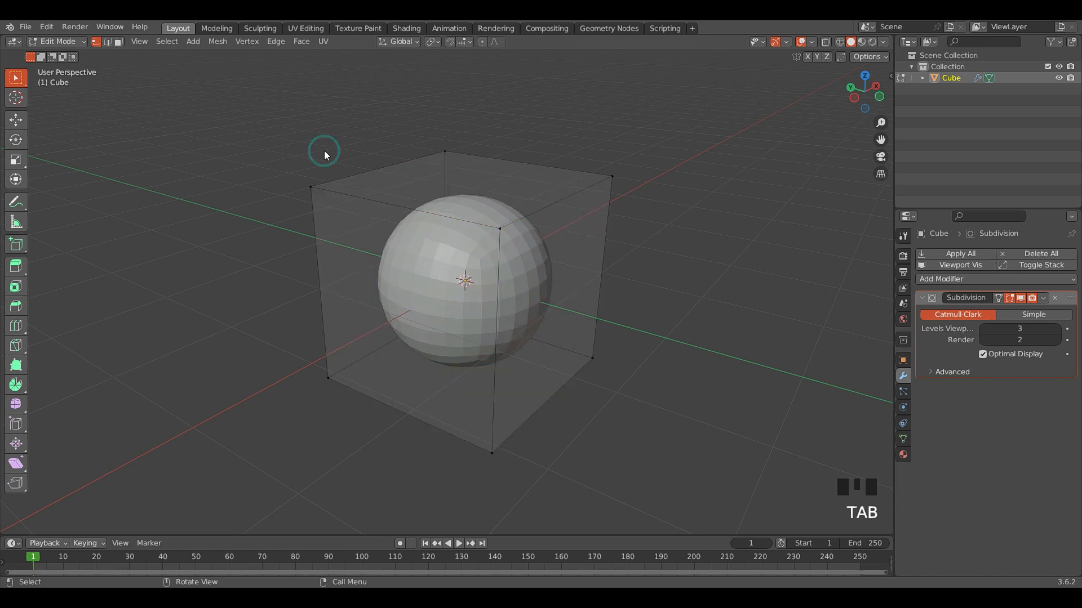
# - Apply the cube's Subdivision modifier and enter Edit Mode on the resulting sphere
pyautogui.click(1042, 298)
pyautogui.click(998, 311)
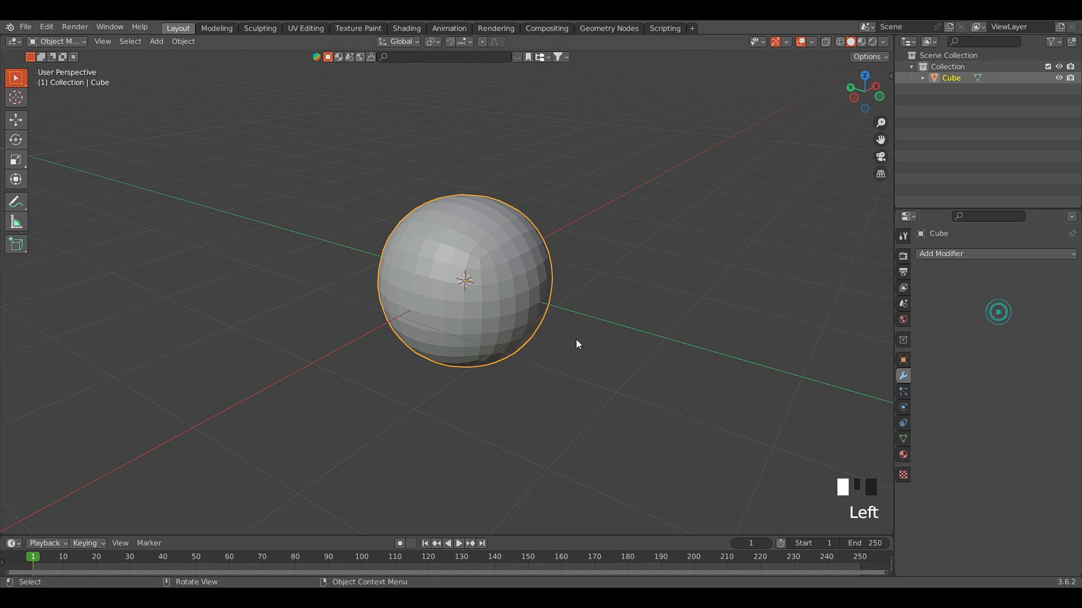
pyautogui.scroll(2, 575, 339)
pyautogui.click(408, 234)
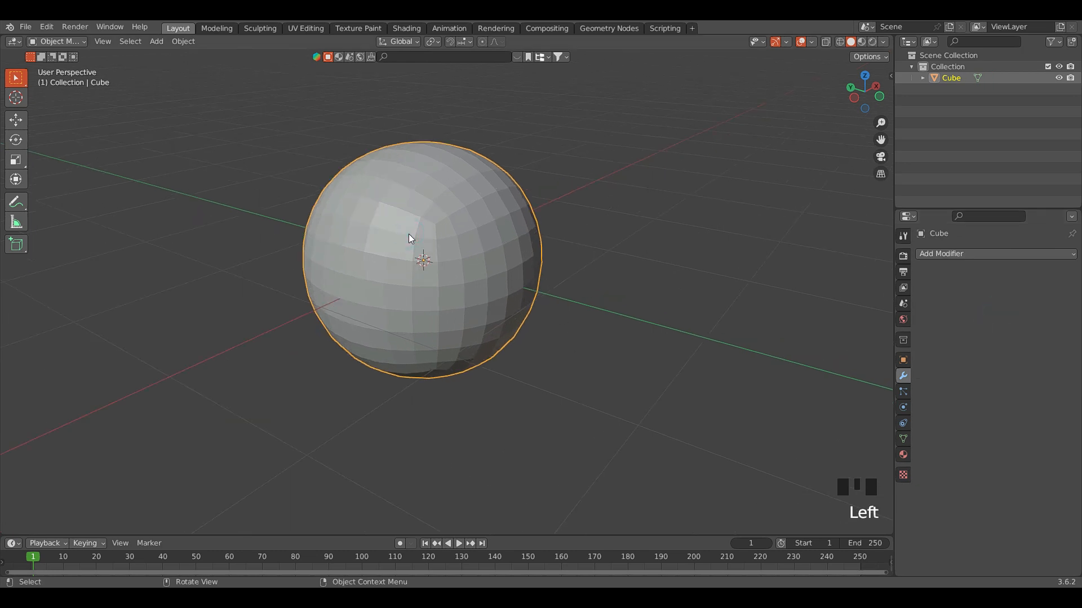
pyautogui.press('Tab')
# - Examine the applied sphere's vertex grid and face layout from several angles and distances
pyautogui.moveTo(442, 249); pyautogui.dragTo(512, 332, button='middle')
pyautogui.scroll(2, 438, 164)
pyautogui.scroll(2, 474, 226)
pyautogui.scroll(-2, 415, 250)
pyautogui.scroll(1, 417, 235)
pyautogui.scroll(-1, 392, 218)
pyautogui.scroll(2, 494, 349)
pyautogui.scroll(-2, 493, 350)
pyautogui.moveTo(418, 315); pyautogui.dragTo(370, 417, button='middle')
pyautogui.scroll(1, 466, 282)
pyautogui.moveTo(425, 391); pyautogui.dragTo(438, 348, button='middle')
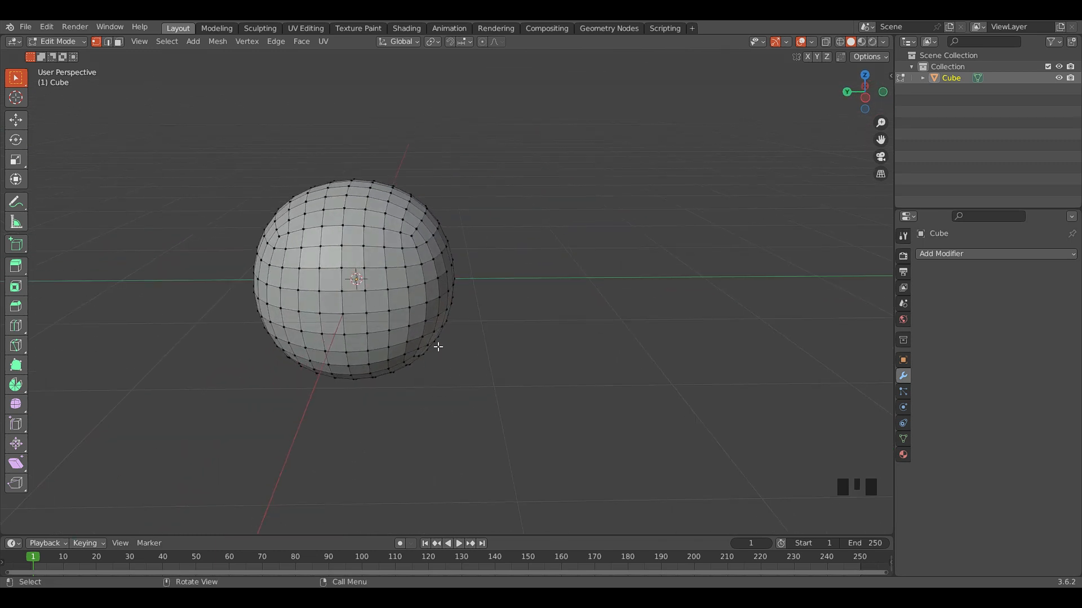
pyautogui.scroll(-2, 491, 357)
pyautogui.moveTo(490, 357); pyautogui.dragTo(452, 345, button='middle')
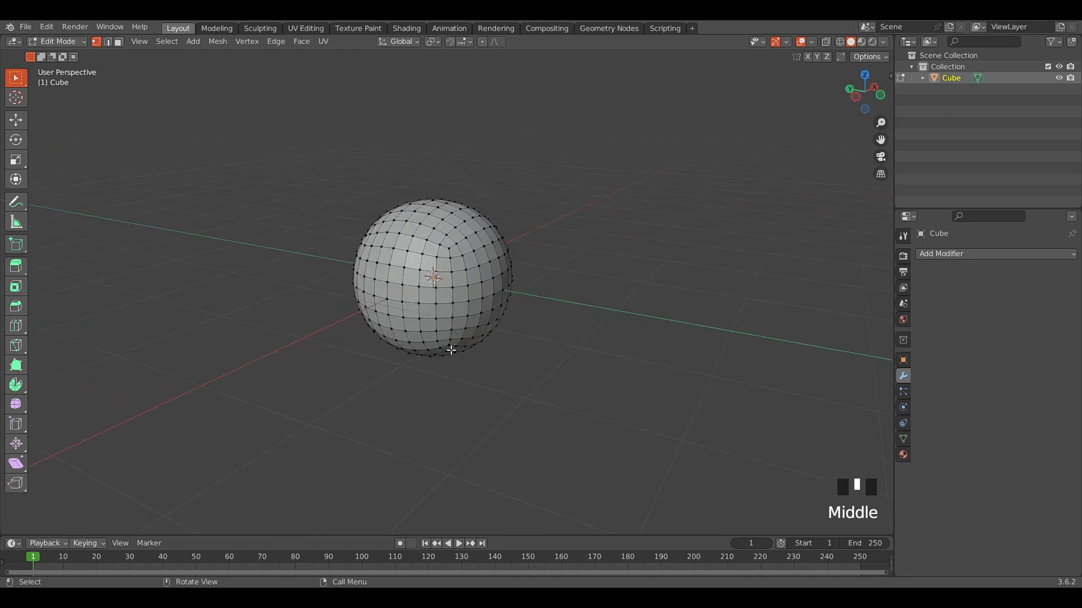
pyautogui.scroll(2, 460, 331)
pyautogui.moveTo(314, 300); pyautogui.dragTo(386, 302, button='middle')
pyautogui.keyDown('shift'); pyautogui.moveTo(546, 295); pyautogui.dragTo(437, 352, button='middle'); pyautogui.keyUp('shift')
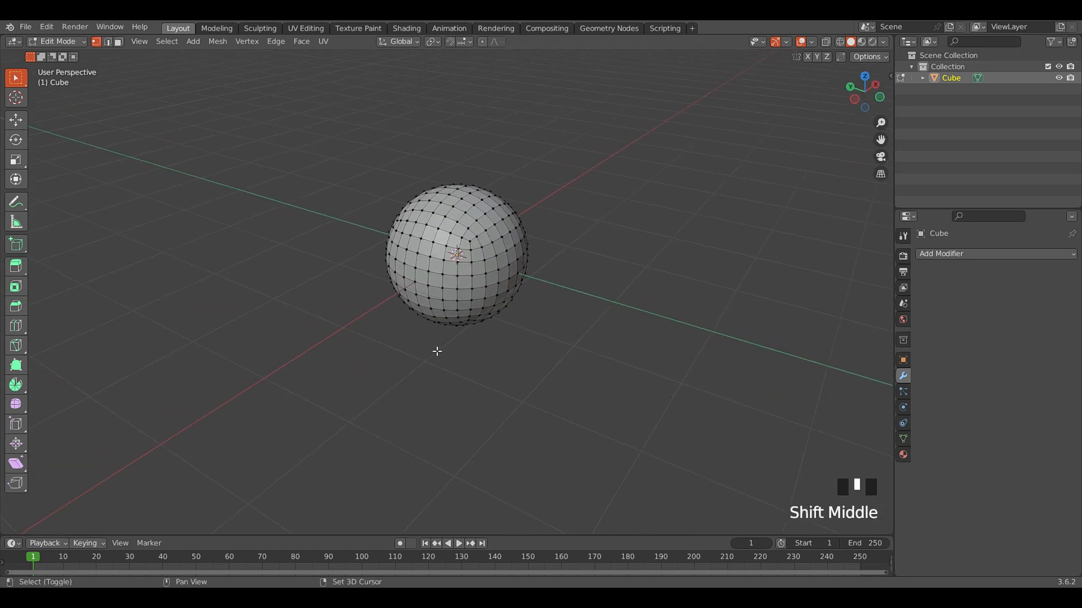
pyautogui.keyDown('shift'); pyautogui.scroll(1, 422, 295); pyautogui.keyUp('shift')
pyautogui.scroll(3, 451, 221)
pyautogui.moveTo(437, 219); pyautogui.dragTo(489, 216, button='middle')
pyautogui.scroll(-1, 503, 278)
pyautogui.moveTo(534, 314); pyautogui.dragTo(502, 340, button='middle')
pyautogui.scroll(1, 498, 321)
pyautogui.scroll(-2, 437, 338)
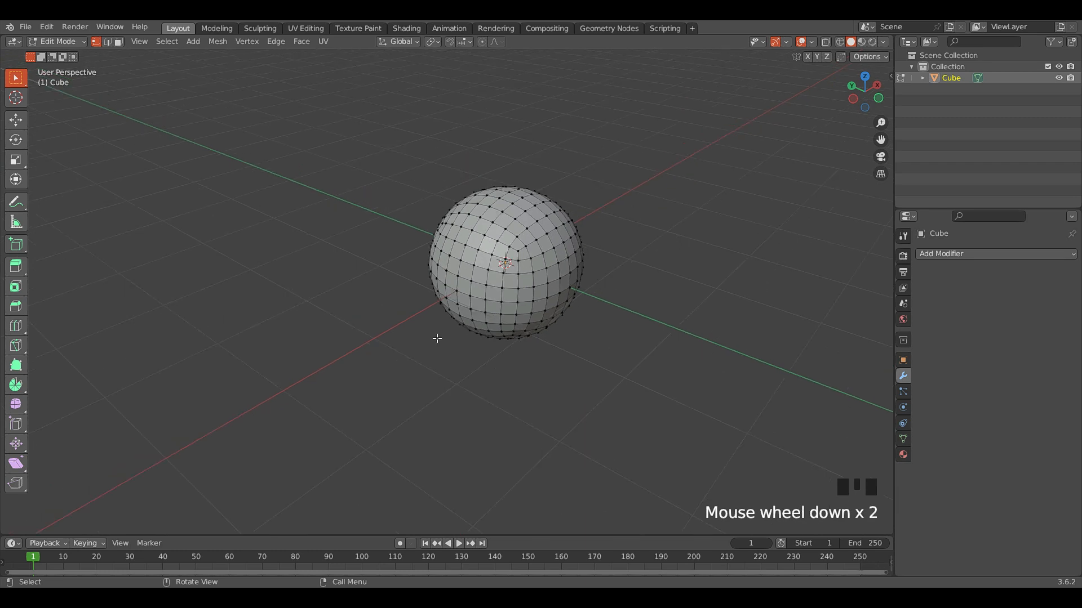
pyautogui.moveTo(437, 338); pyautogui.dragTo(531, 331, button='middle')
pyautogui.scroll(2, 441, 285)
pyautogui.keyDown('shift'); pyautogui.moveTo(441, 285); pyautogui.dragTo(645, 203, button='middle'); pyautogui.keyUp('shift')
pyautogui.scroll(3, 535, 207)
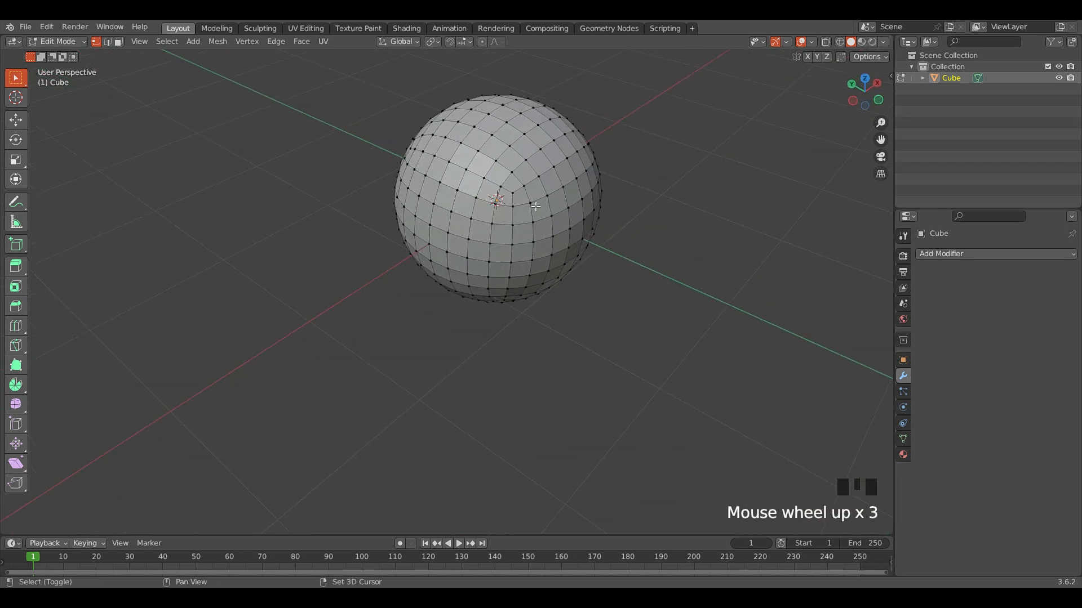
pyautogui.keyDown('shift'); pyautogui.moveTo(535, 207); pyautogui.dragTo(473, 310, button='middle'); pyautogui.keyUp('shift')
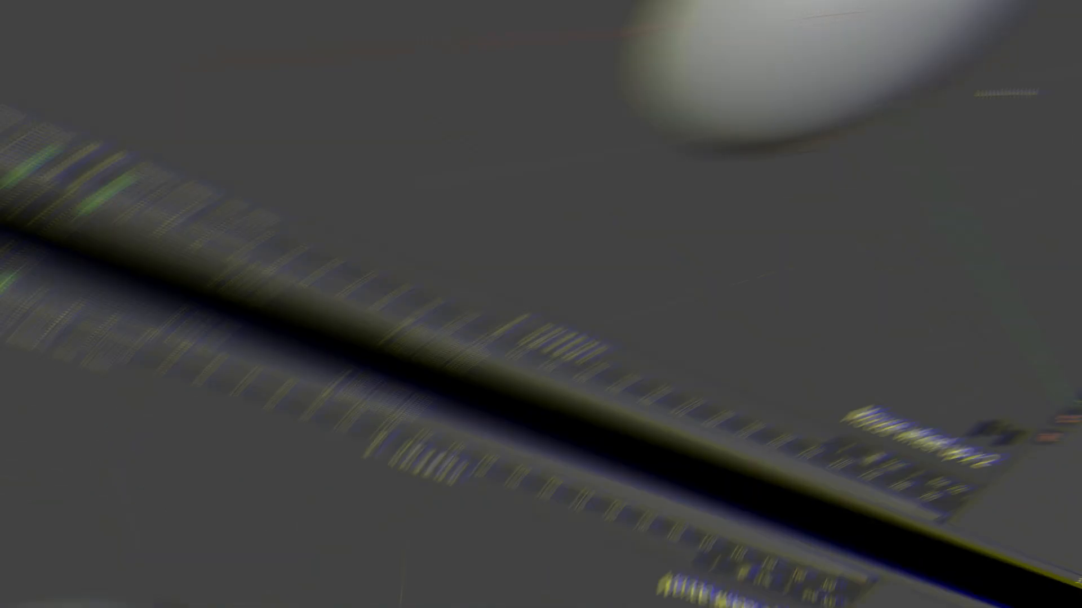
# - Open the smooth grooved sphere in Edit Mode and examine its dense mesh topology around the grooves
pyautogui.scroll(-2, 568, 234)
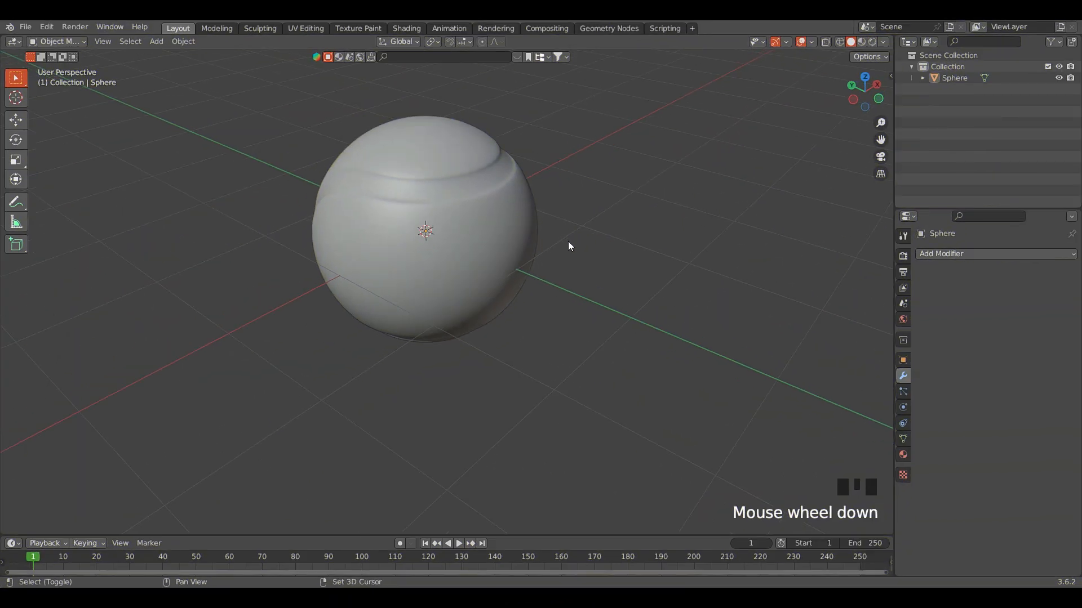
pyautogui.keyDown('shift'); pyautogui.moveTo(568, 241); pyautogui.dragTo(563, 287, button='middle'); pyautogui.keyUp('shift')
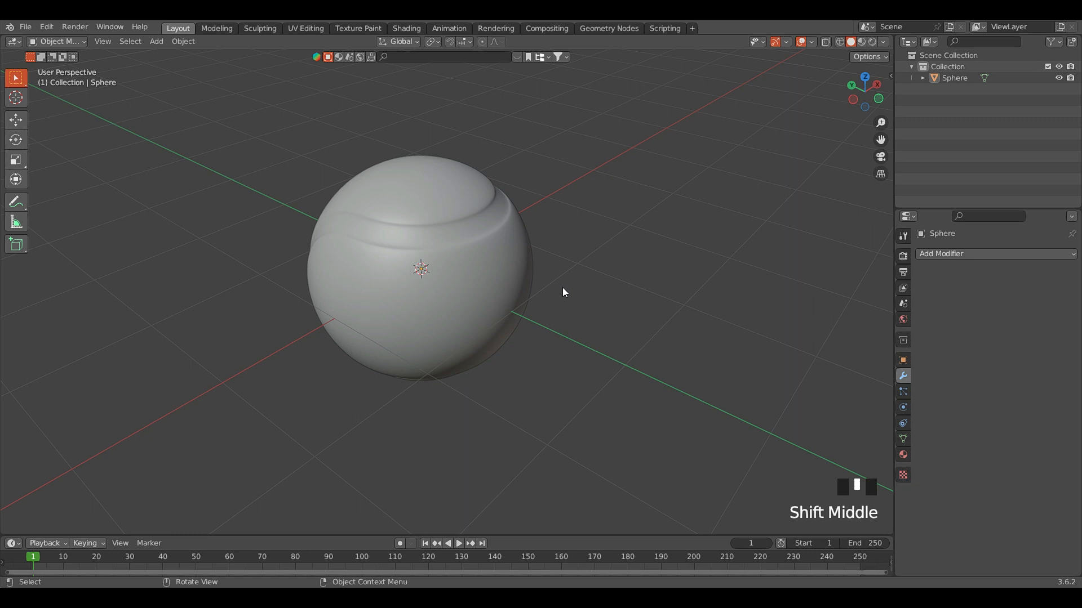
pyautogui.moveTo(499, 276); pyautogui.dragTo(515, 320, button='middle')
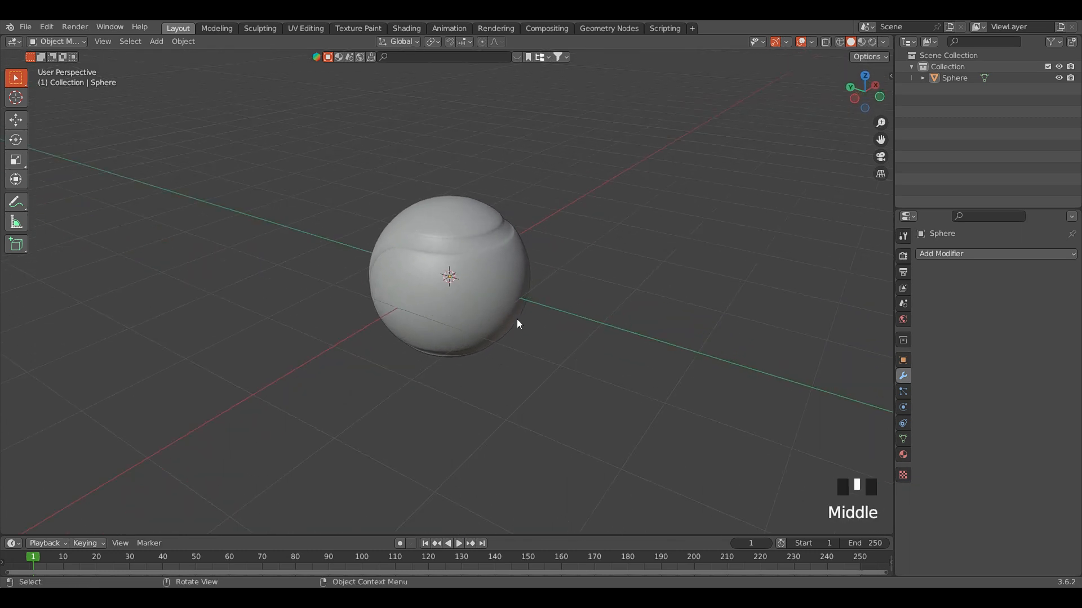
pyautogui.scroll(1, 481, 315)
pyautogui.click(449, 298)
pyautogui.press('Tab')
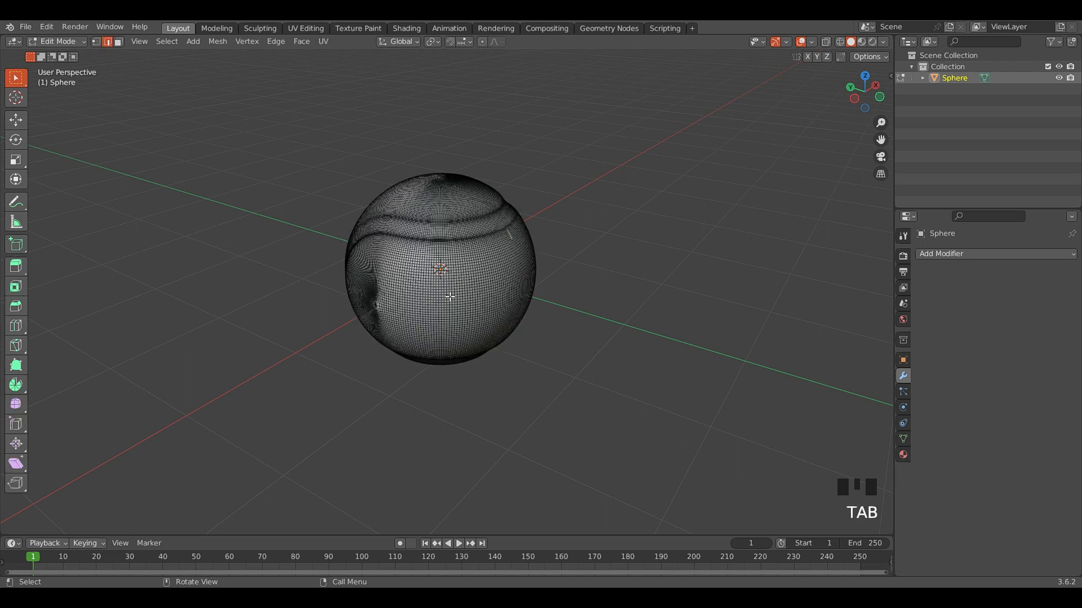
pyautogui.moveTo(301, 327); pyautogui.dragTo(331, 306, button='middle')
pyautogui.scroll(-2, 343, 297)
pyautogui.scroll(2, 400, 293)
pyautogui.scroll(-2, 391, 299)
pyautogui.scroll(1, 377, 294)
pyautogui.scroll(1, 377, 293)
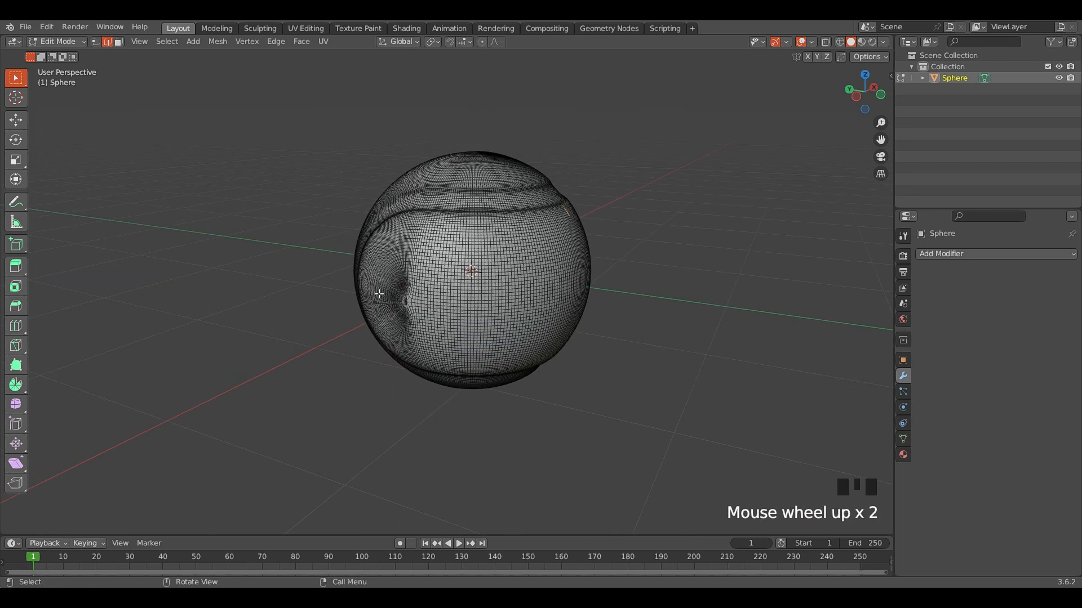
# - Delete the grooved sphere, add a new UV sphere at the origin, and view it from the front
pyautogui.press('Tab')
pyautogui.press('Delete')
pyautogui.scroll(-2, 381, 284)
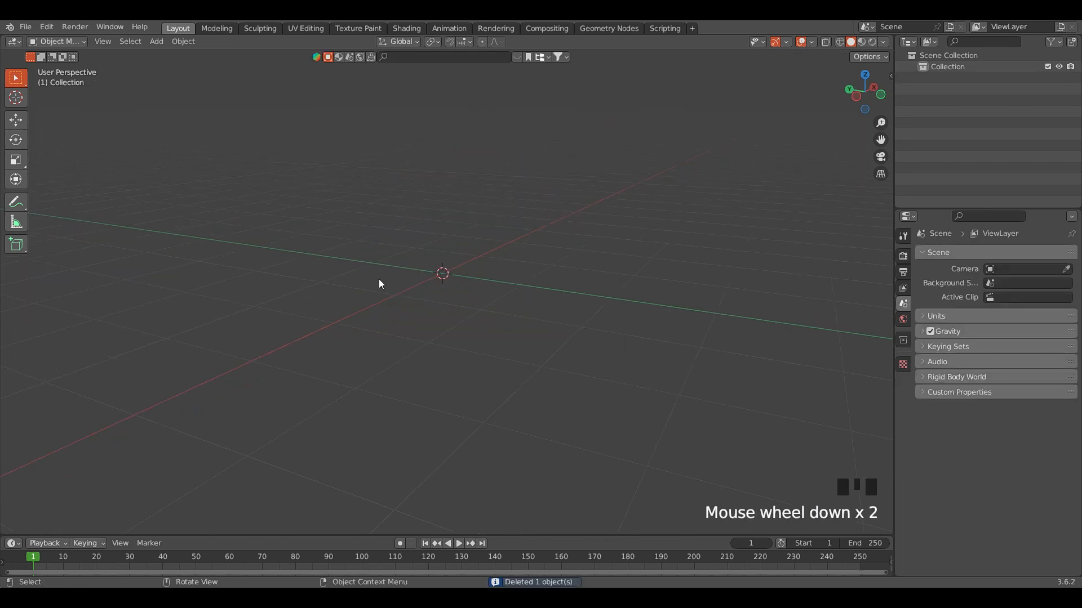
pyautogui.hotkey('shift', 'a')
pyautogui.moveTo(379, 280)
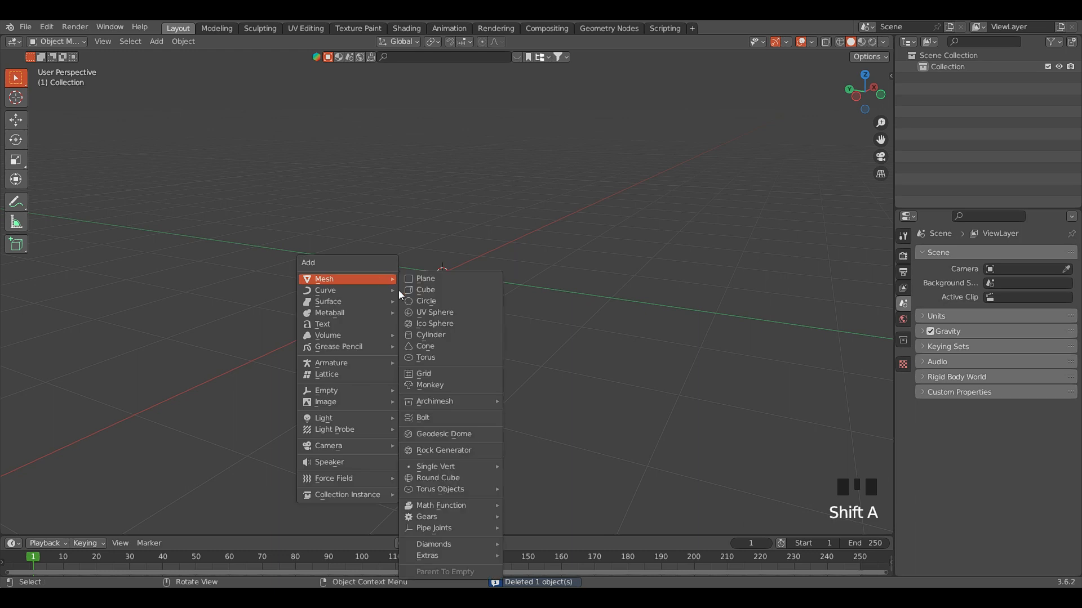
pyautogui.click(435, 313)
pyautogui.press('KP_1')
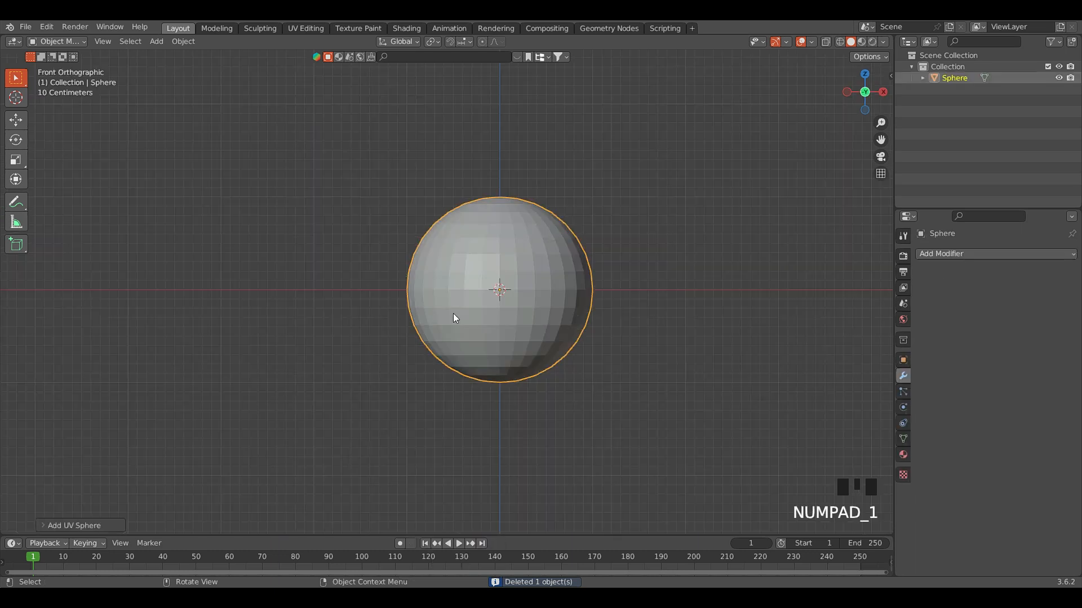
pyautogui.scroll(2, 481, 322)
# - In Edit Mode with X-ray on, rip the sphere's vertical centre column of vertices without offsetting it, and clear the selection
pyautogui.click(481, 316)
pyautogui.press('Tab')
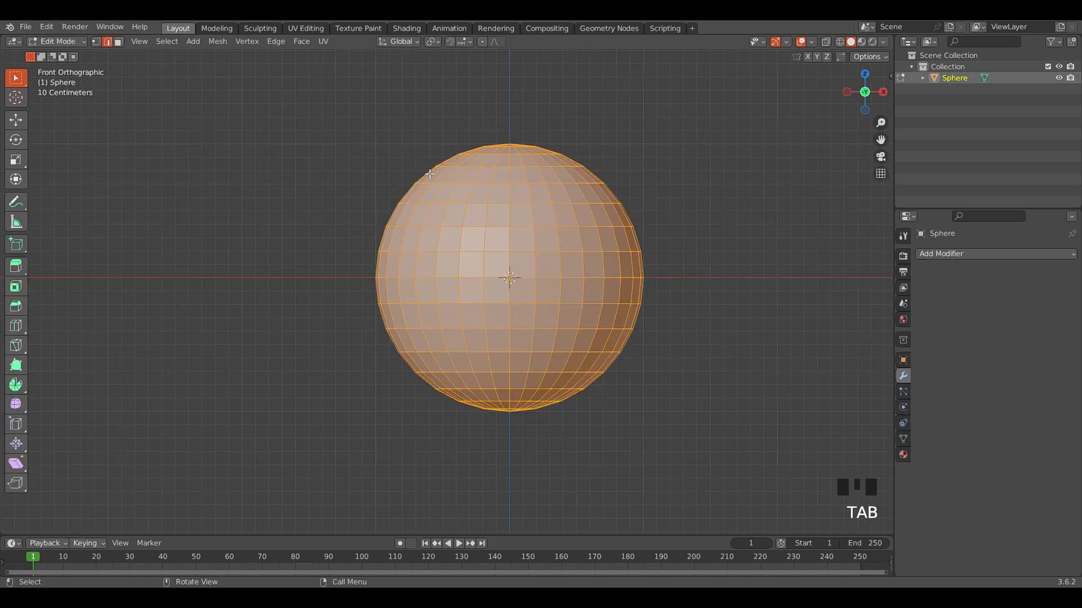
pyautogui.click(414, 134)
pyautogui.click(96, 41)
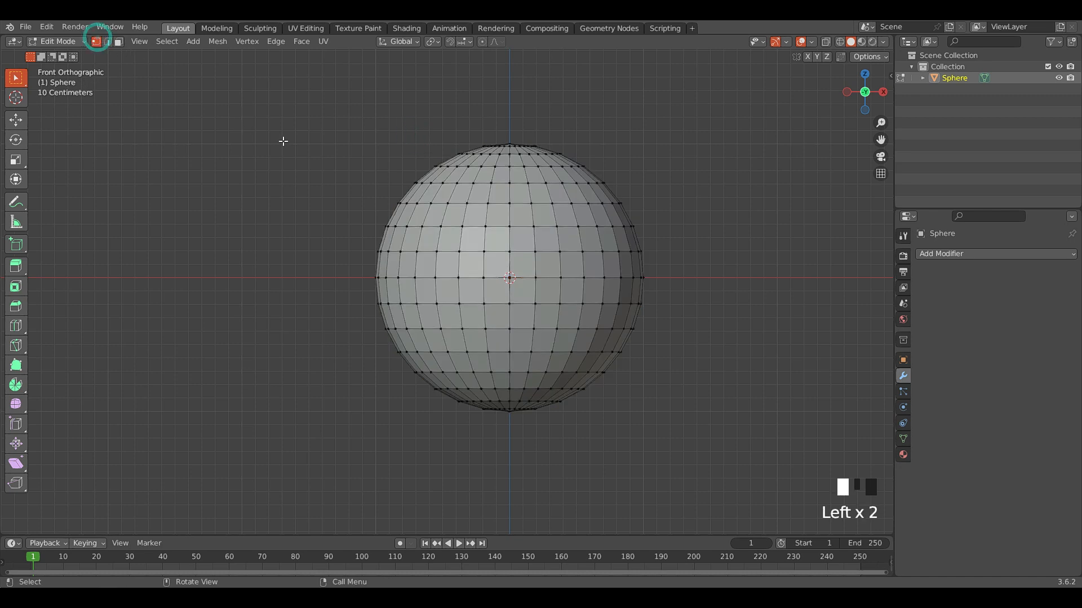
pyautogui.hotkey('alt', 'z')
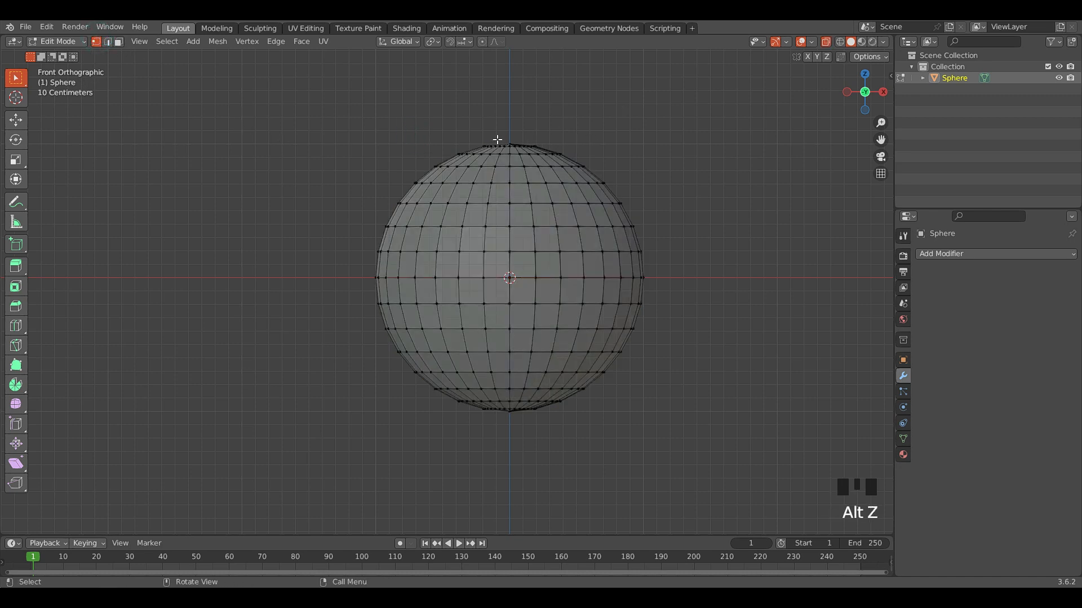
pyautogui.moveTo(504, 138); pyautogui.dragTo(514, 453)
pyautogui.press('v')
pyautogui.click(527, 473)
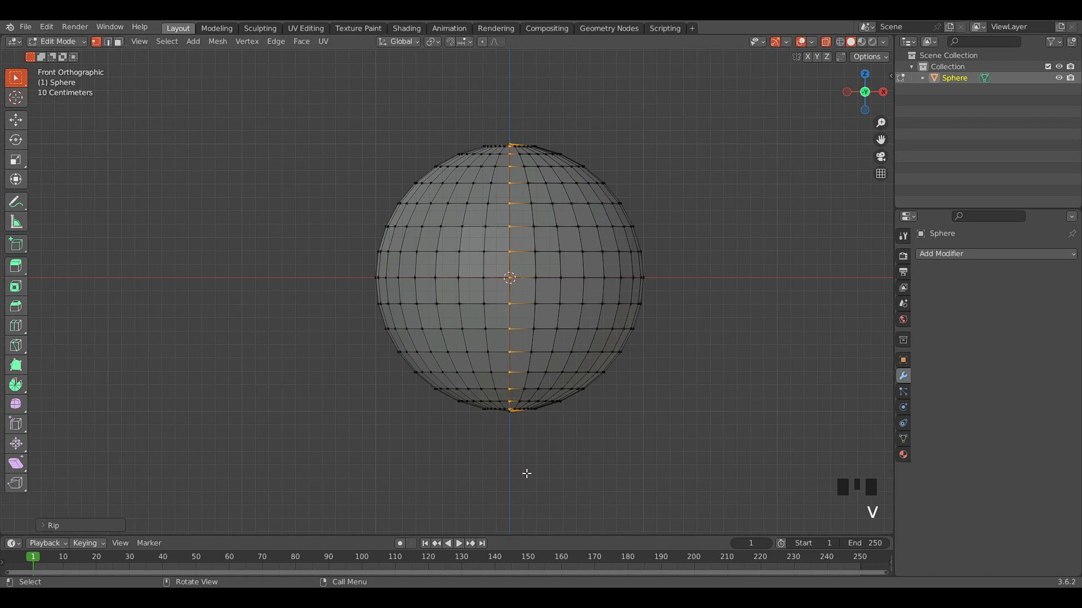
pyautogui.click(327, 214)
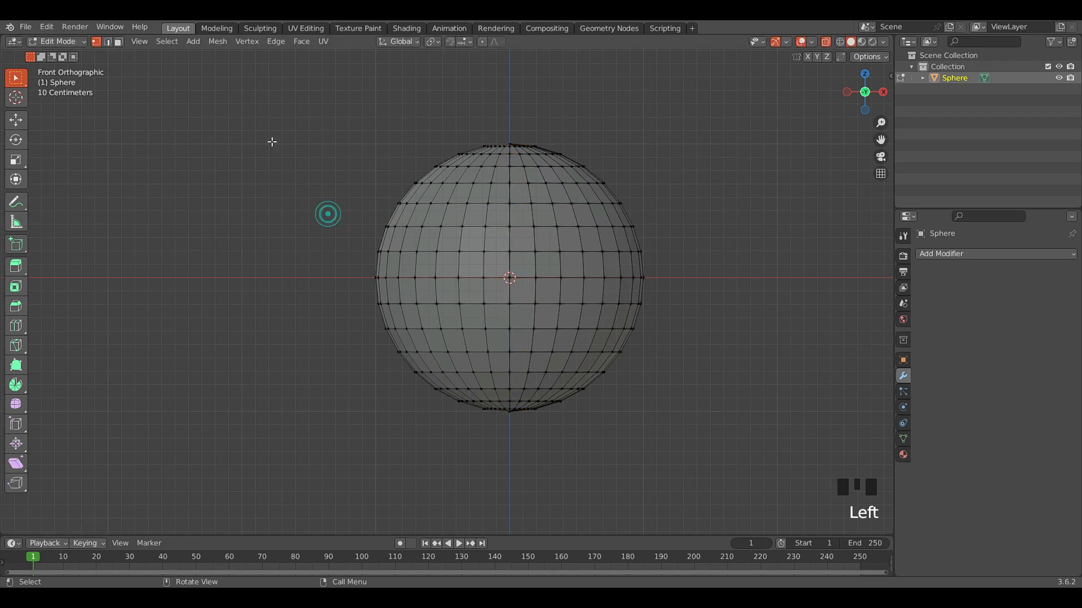
# - Select the linked right half of the sphere and rotate it about the global X axis until its pole faces the front
pyautogui.press('l')
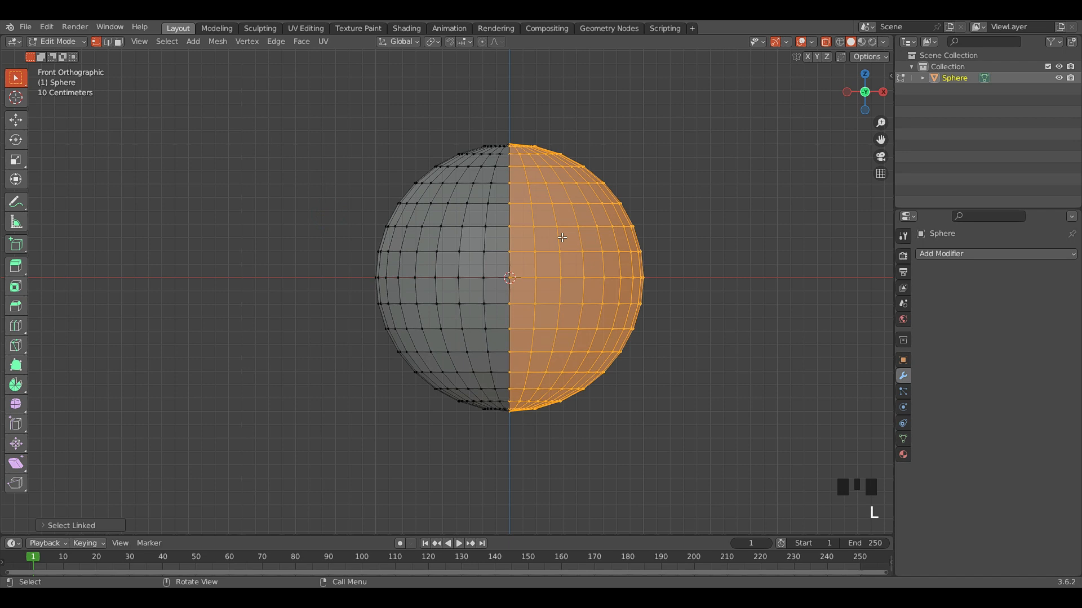
pyautogui.press('r')
pyautogui.press('x')
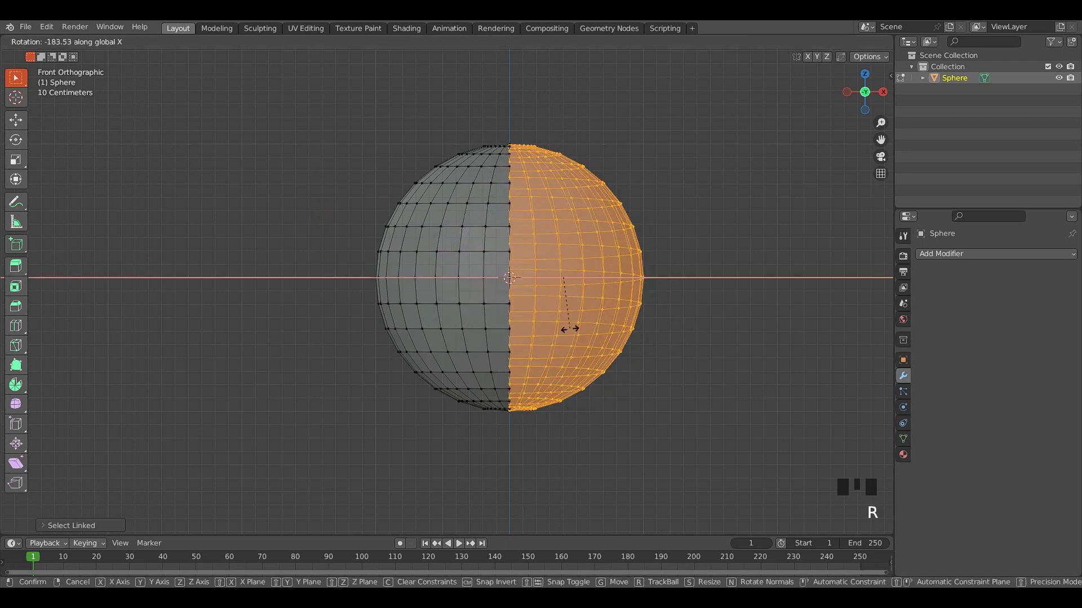
pyautogui.click(569, 328)
pyautogui.click(642, 413)
# - Merge all of the sphere's vertices By Distance, turn off X-ray, and clear the selection
pyautogui.moveTo(697, 444); pyautogui.dragTo(307, 113)
pyautogui.press('m')
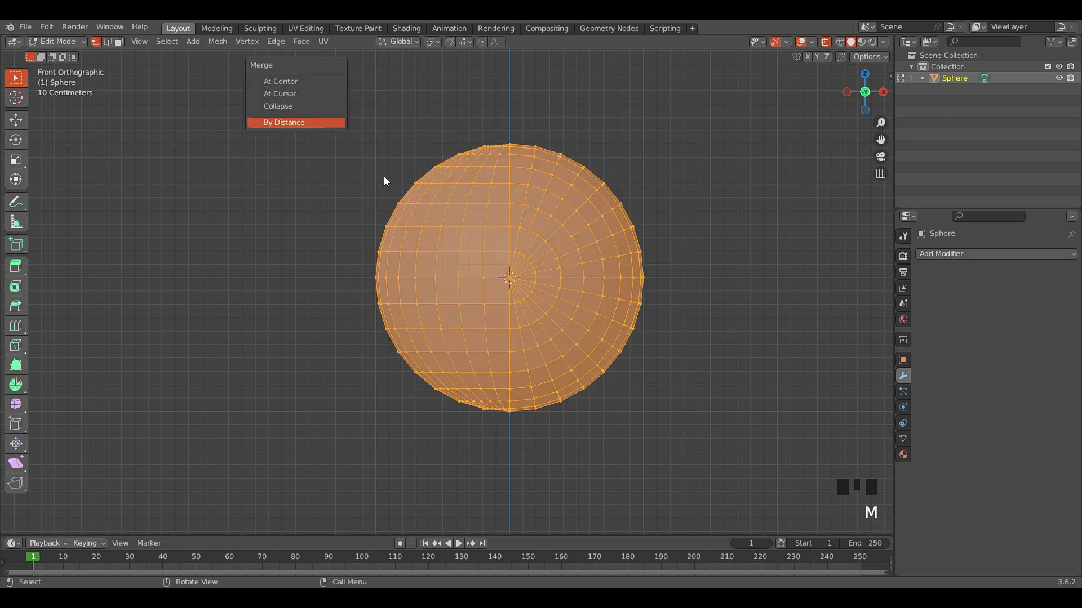
pyautogui.press('m')
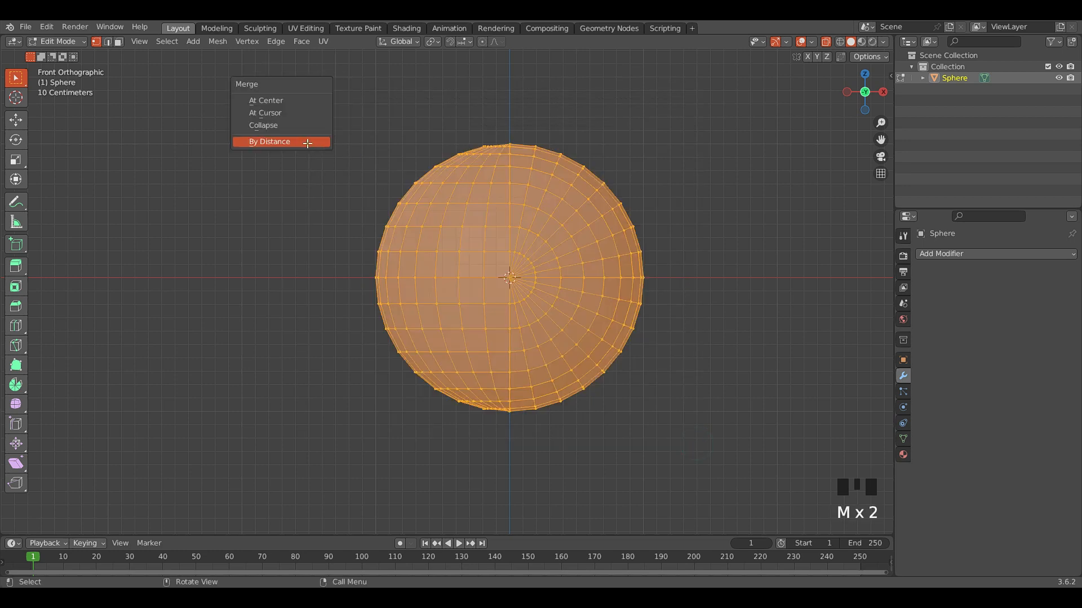
pyautogui.click(307, 142)
pyautogui.click(348, 164)
pyautogui.scroll(1, 429, 187)
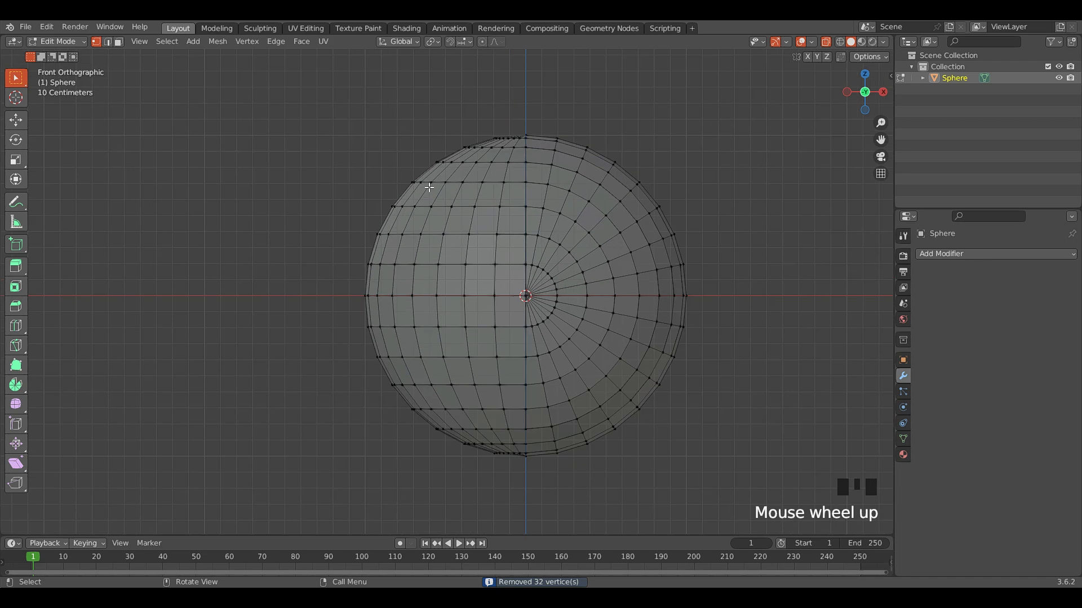
pyautogui.hotkey('alt', 'z')
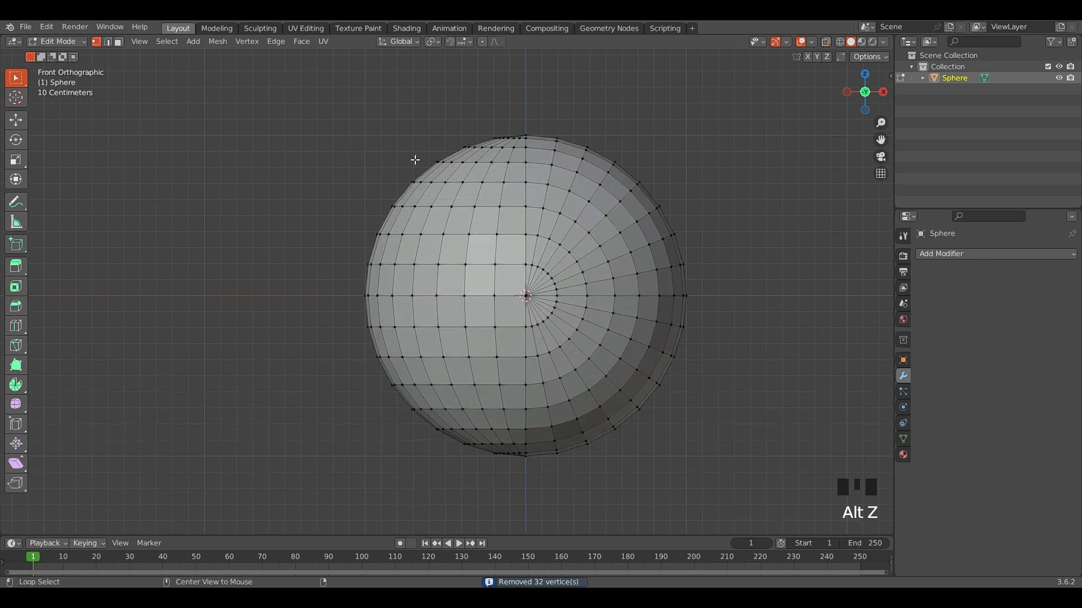
pyautogui.click(278, 215)
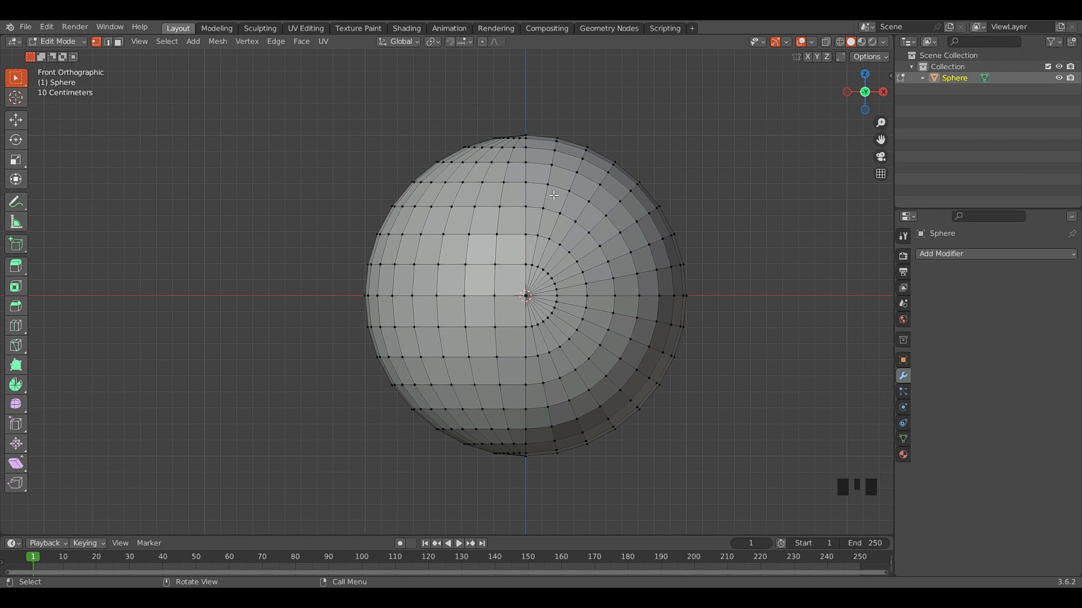
# - Loop-select two neighbouring vertex loops that curve around the front pole, one at a time, and clear the selection
pyautogui.press('alt')
pyautogui.keyDown('alt'); pyautogui.click(519, 207); pyautogui.keyUp('alt')
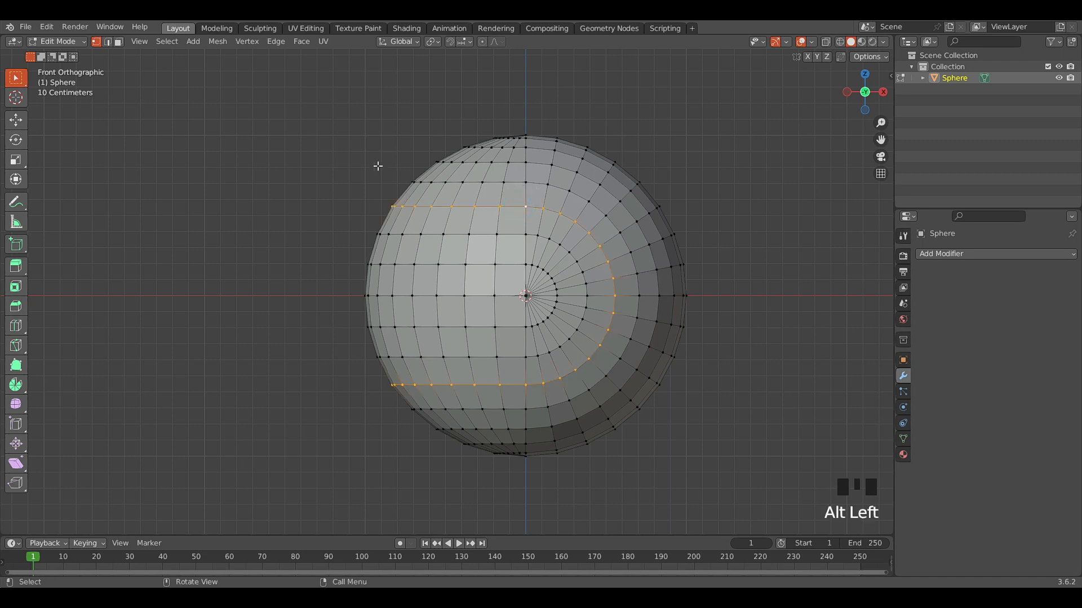
pyautogui.scroll(1, 507, 203)
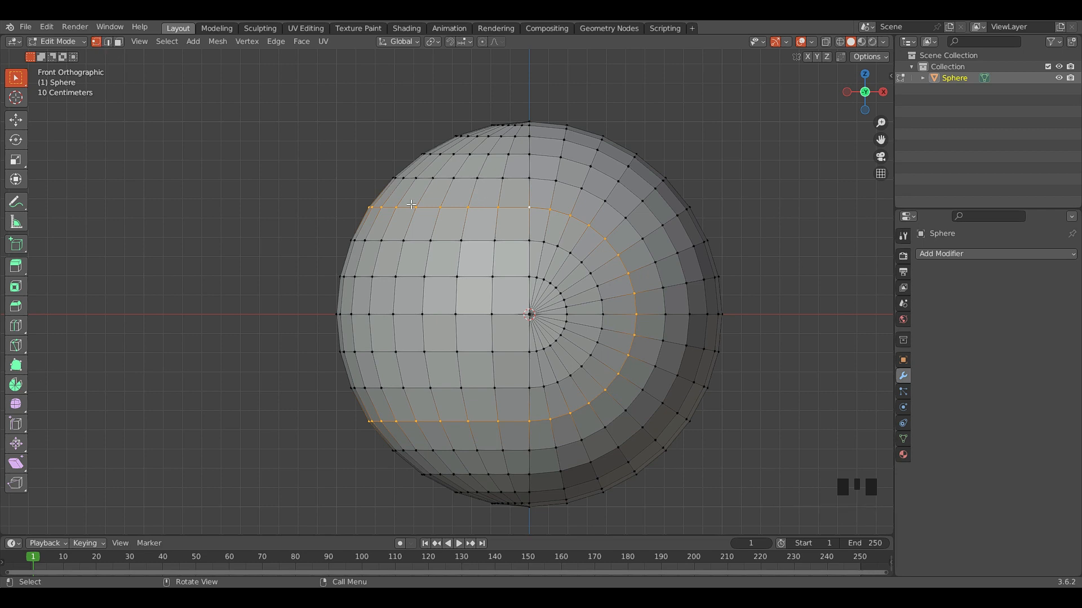
pyautogui.click(372, 189)
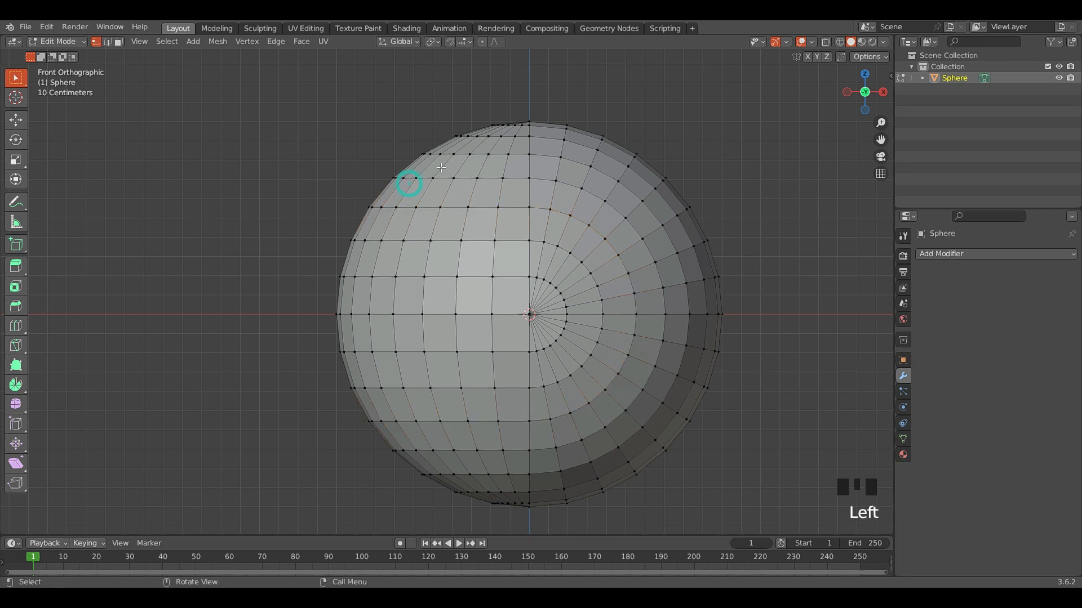
pyautogui.keyDown('alt'); pyautogui.click(503, 179); pyautogui.keyUp('alt')
pyautogui.click(335, 147)
# - In edge select mode, loop-select a curved edge loop and a vertical one on the left half in turn, clearing each selection
pyautogui.click(107, 43)
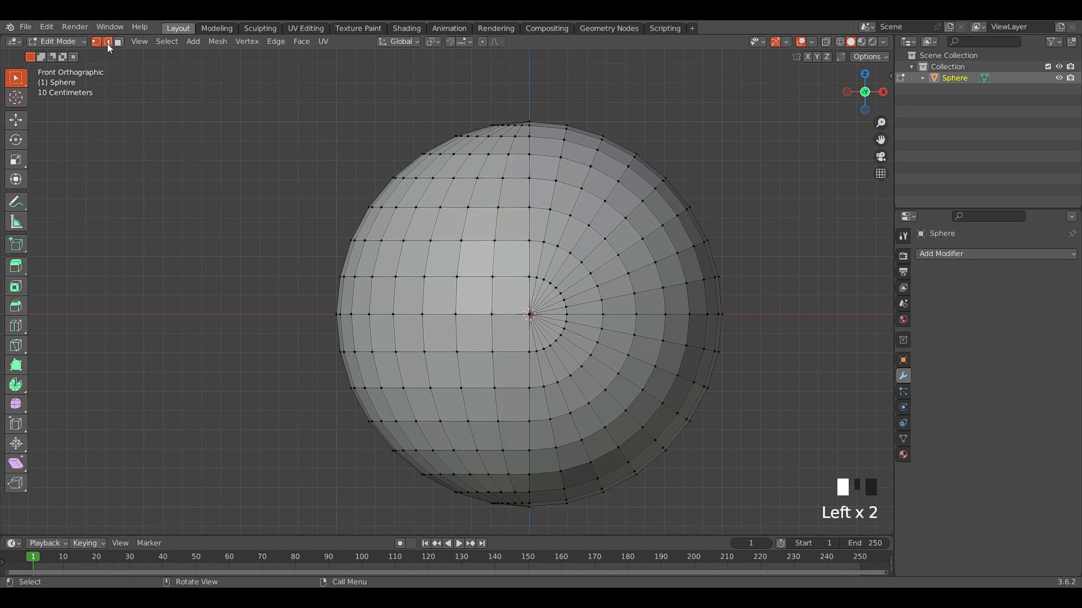
pyautogui.keyDown('alt'); pyautogui.click(461, 207); pyautogui.keyUp('alt')
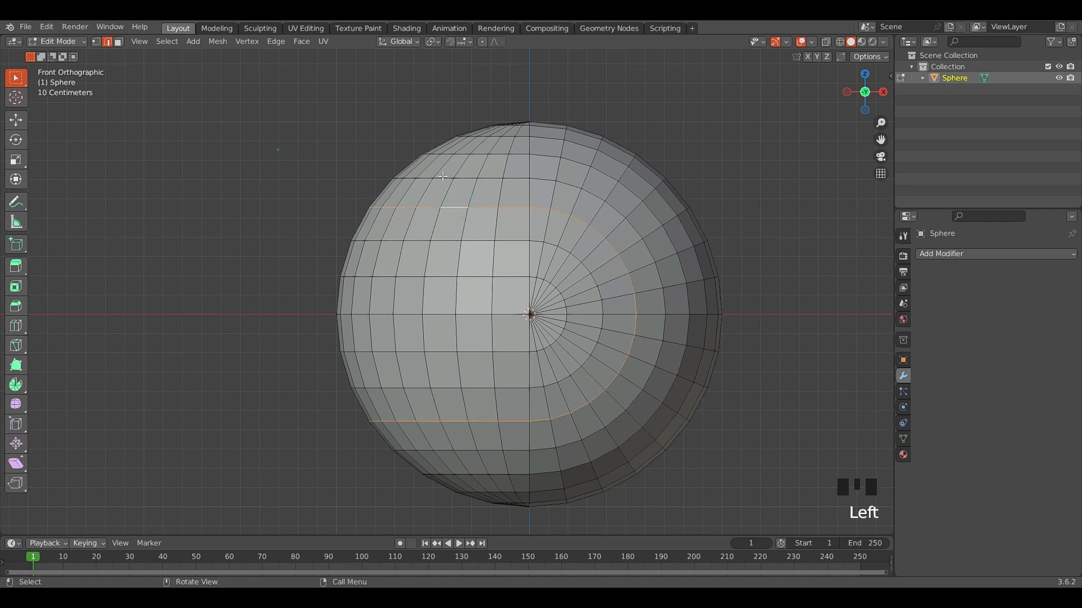
pyautogui.click(326, 157)
pyautogui.keyDown('alt'); pyautogui.click(467, 201); pyautogui.keyUp('alt')
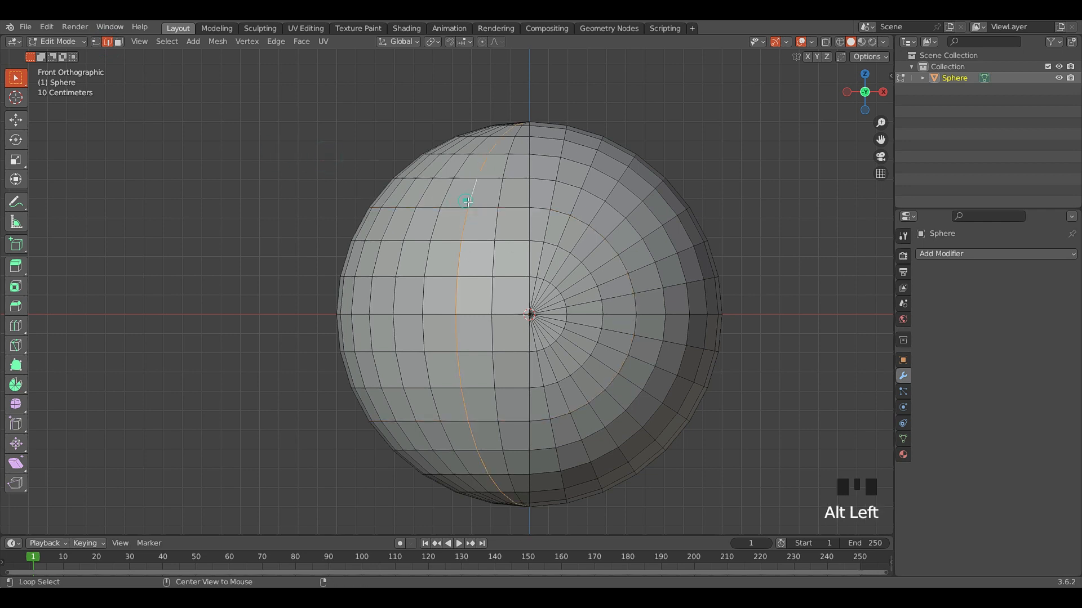
pyautogui.click(281, 164)
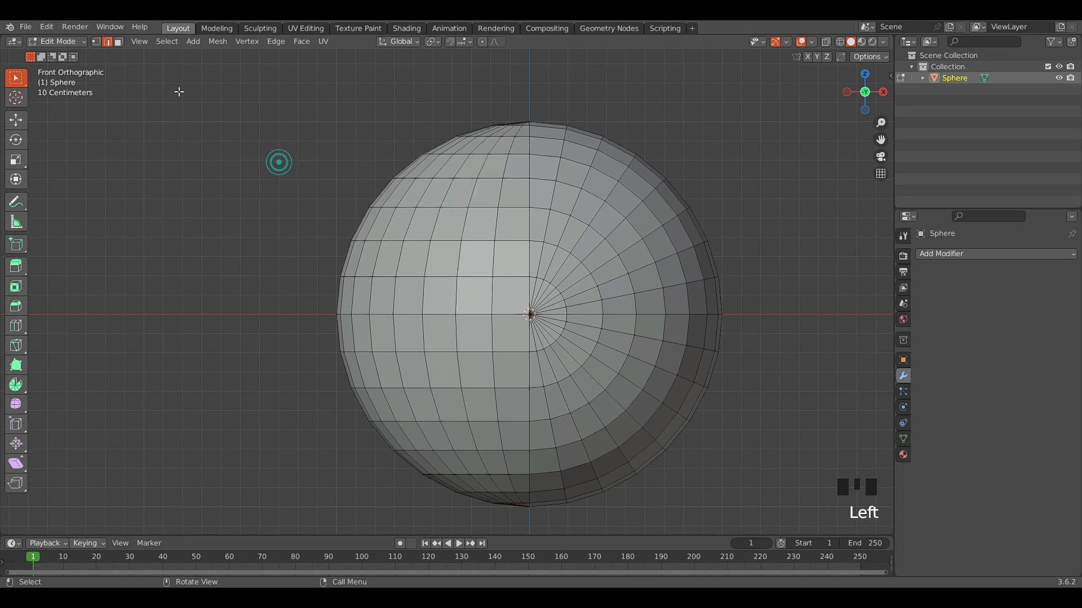
# - In face select mode, loop-select a curved face band around the pole and a vertical one in turn, clearing each selection
pyautogui.click(118, 42)
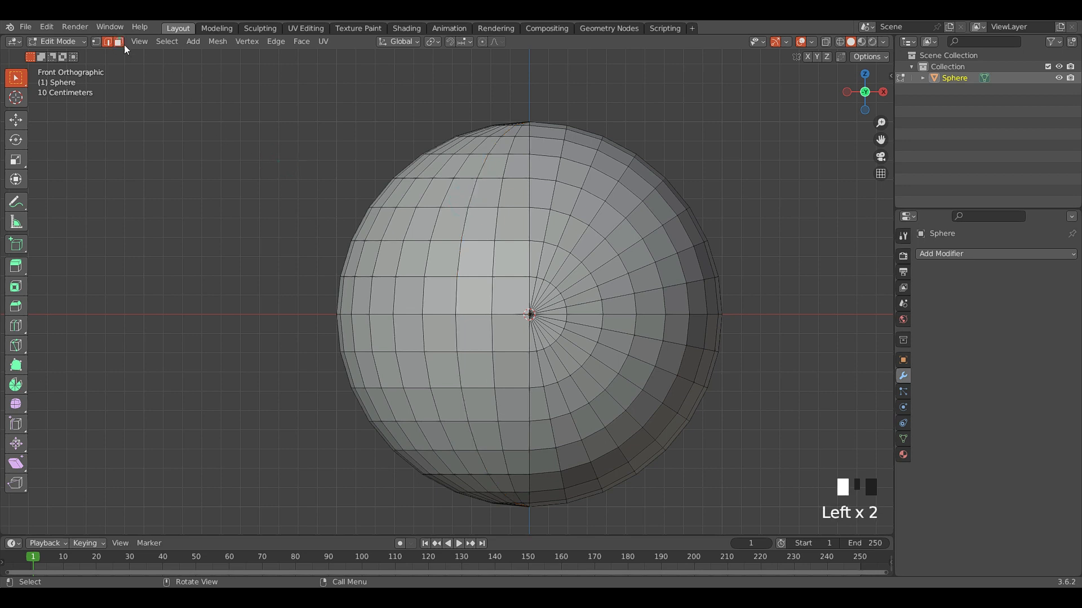
pyautogui.keyDown('alt'); pyautogui.click(462, 193); pyautogui.keyUp('alt')
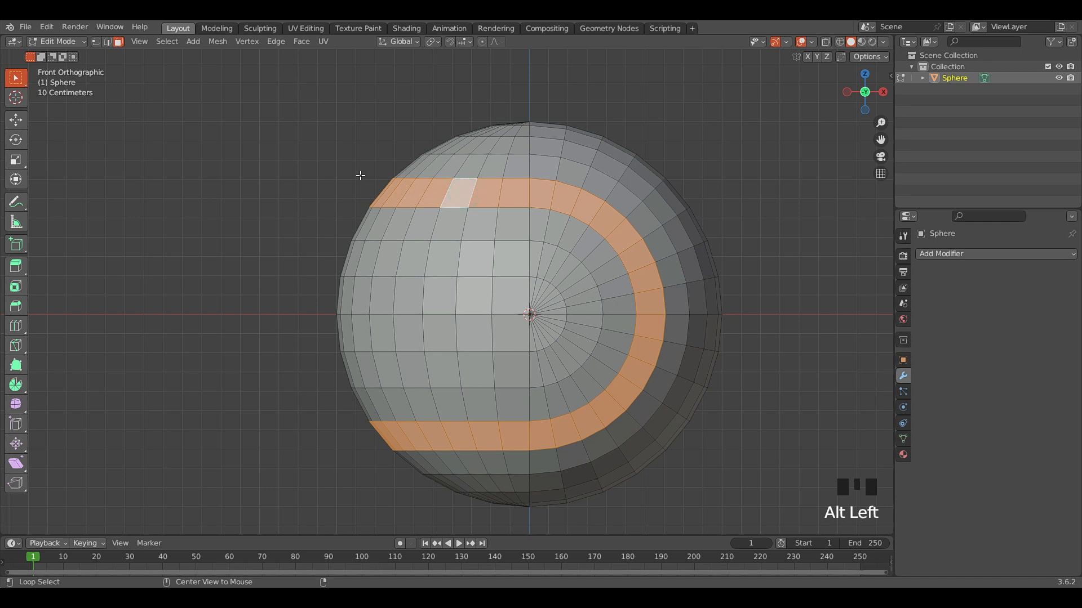
pyautogui.keyDown('alt'); pyautogui.click(296, 147); pyautogui.keyUp('alt')
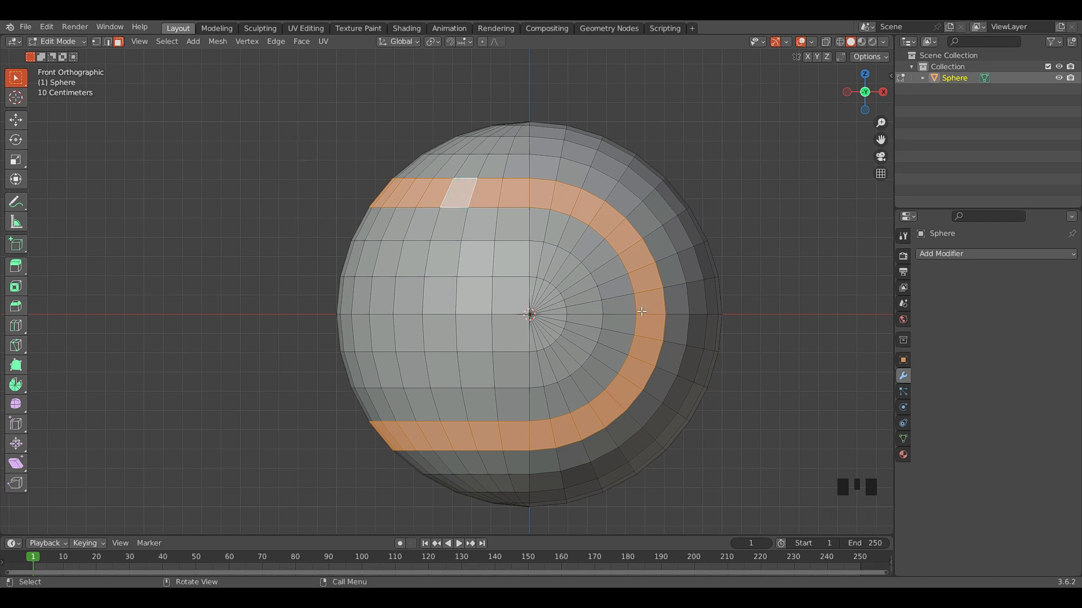
pyautogui.click(219, 167)
pyautogui.keyDown('alt'); pyautogui.click(465, 184); pyautogui.keyUp('alt')
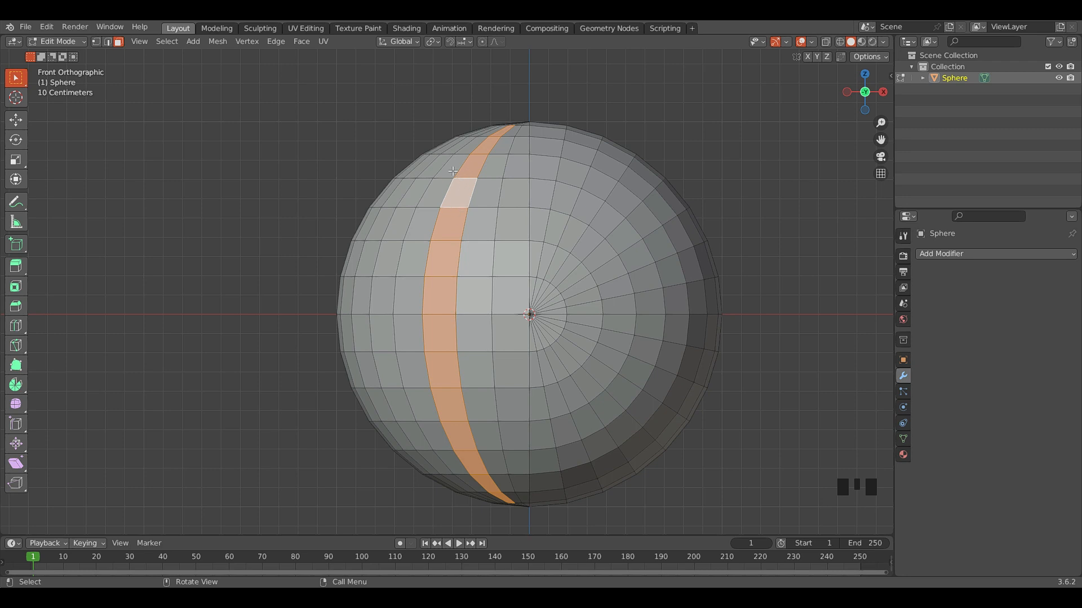
pyautogui.click(294, 127)
# - Return to edge select mode, select the two adjacent curved edge loops singly and together, and clear the selection
pyautogui.click(100, 42)
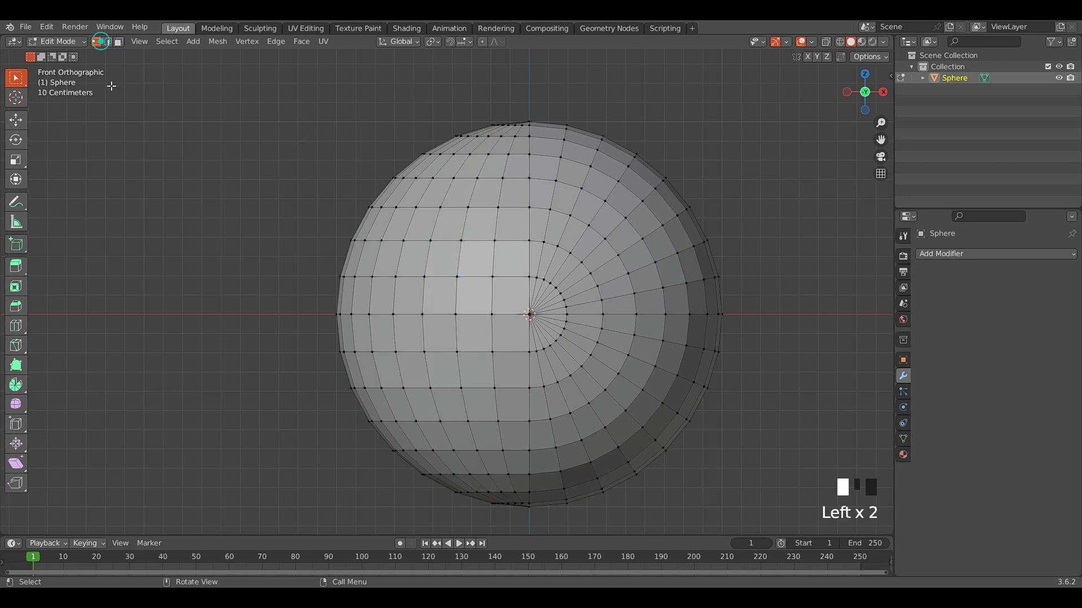
pyautogui.click(108, 42)
pyautogui.keyDown('alt'); pyautogui.click(486, 178); pyautogui.keyUp('alt')
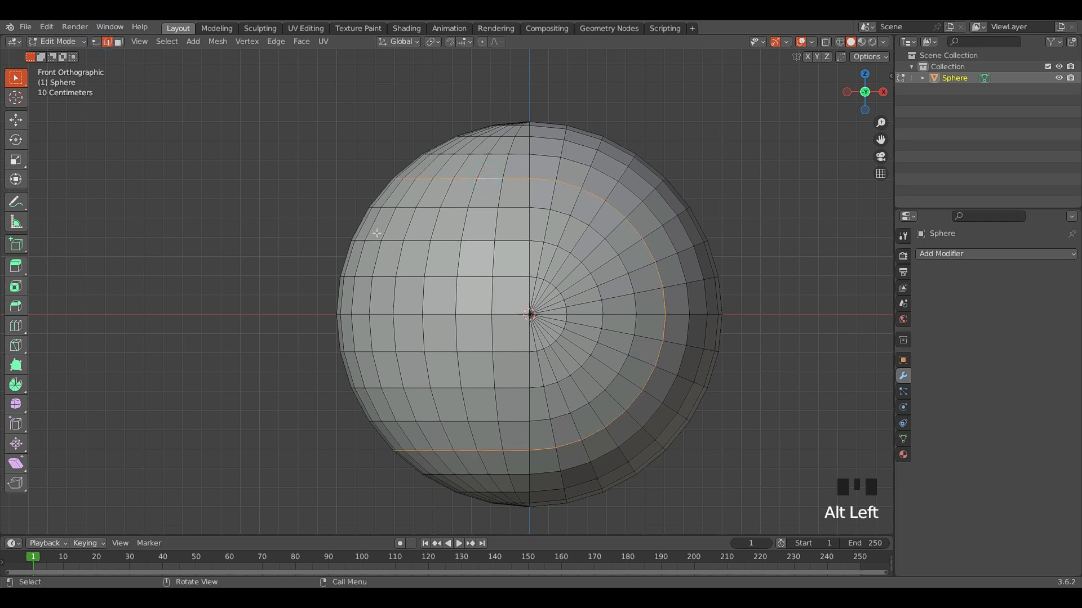
pyautogui.click(302, 186)
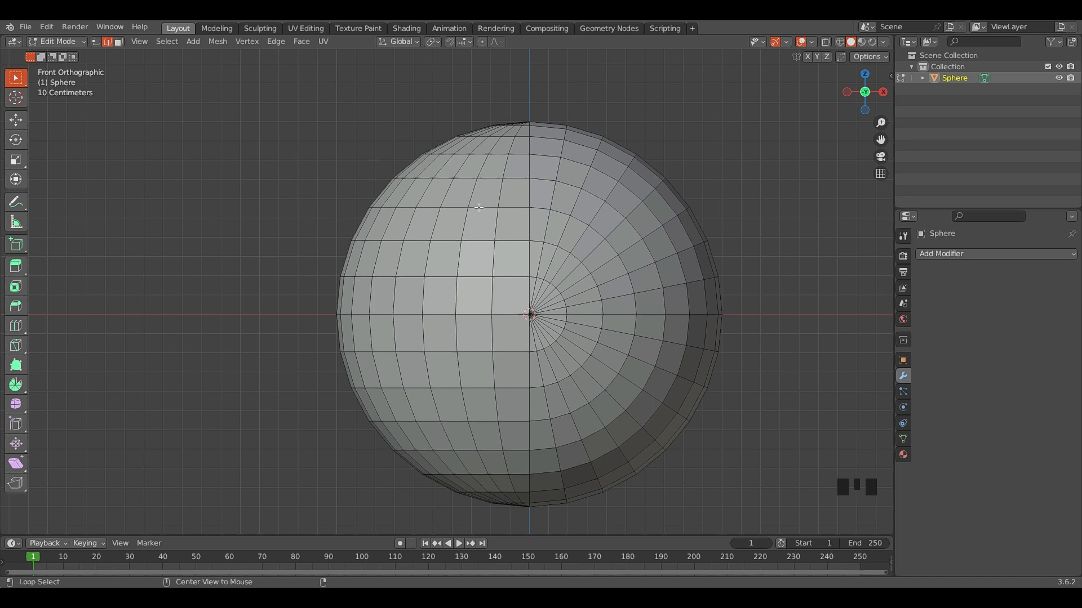
pyautogui.keyDown('alt'); pyautogui.click(459, 205); pyautogui.keyUp('alt')
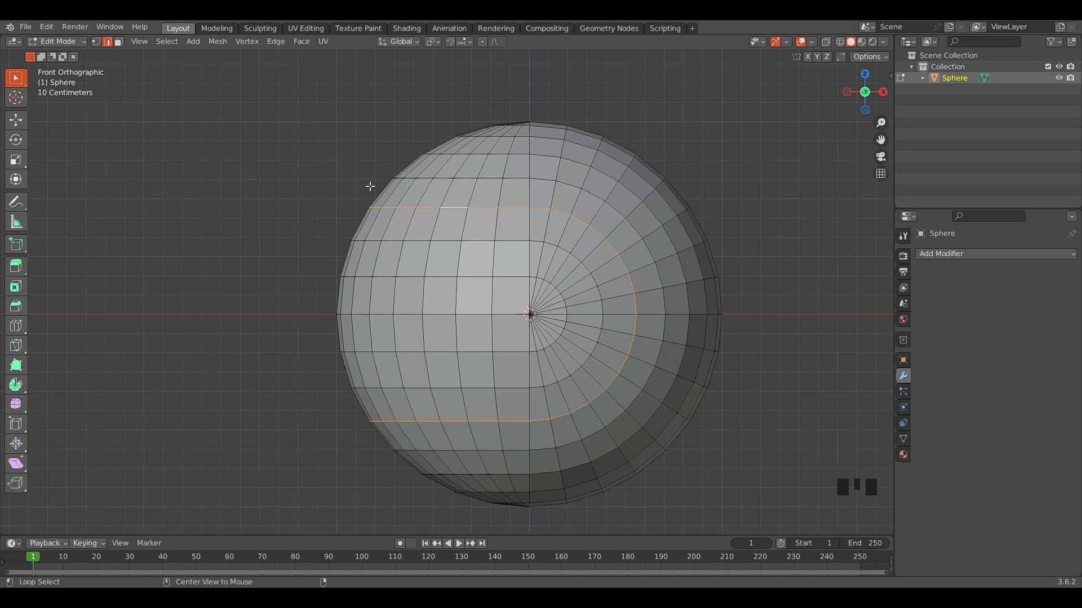
pyautogui.keyDown('alt'); pyautogui.keyDown('shift'); pyautogui.click(446, 179); pyautogui.keyUp('shift'); pyautogui.keyUp('alt')
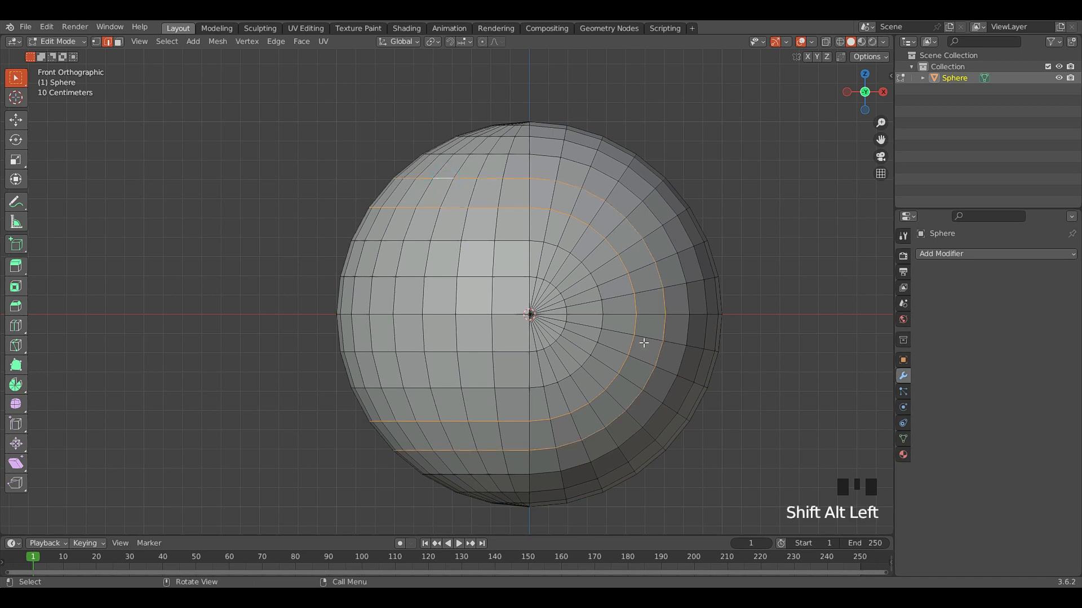
pyautogui.click(226, 114)
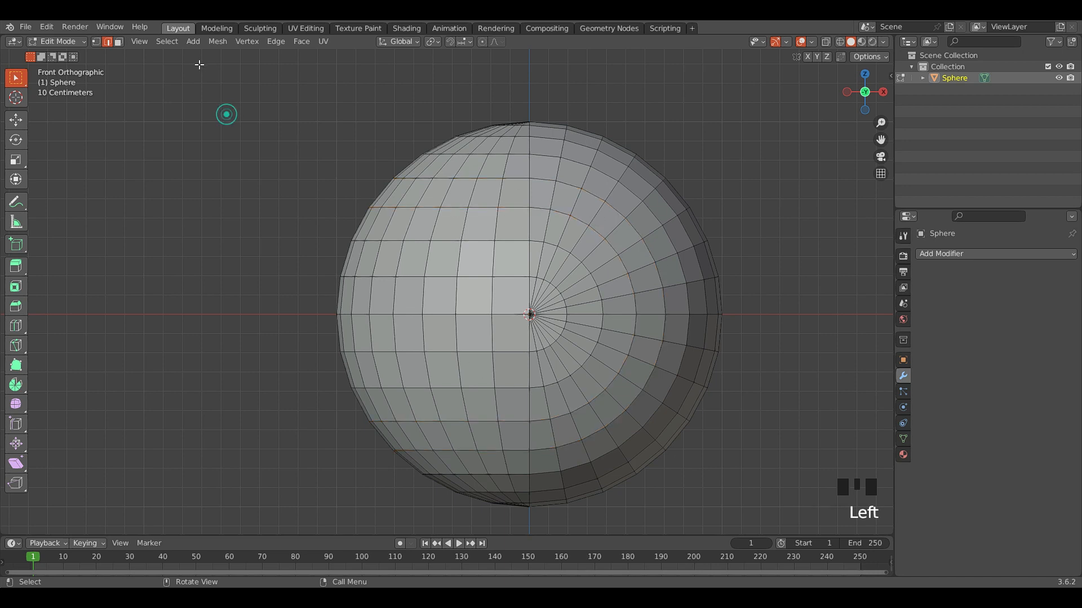
# - In face select mode, select two separate curved face loops around the front pole together, leaving one band between them
pyautogui.click(118, 41)
pyautogui.click(179, 165)
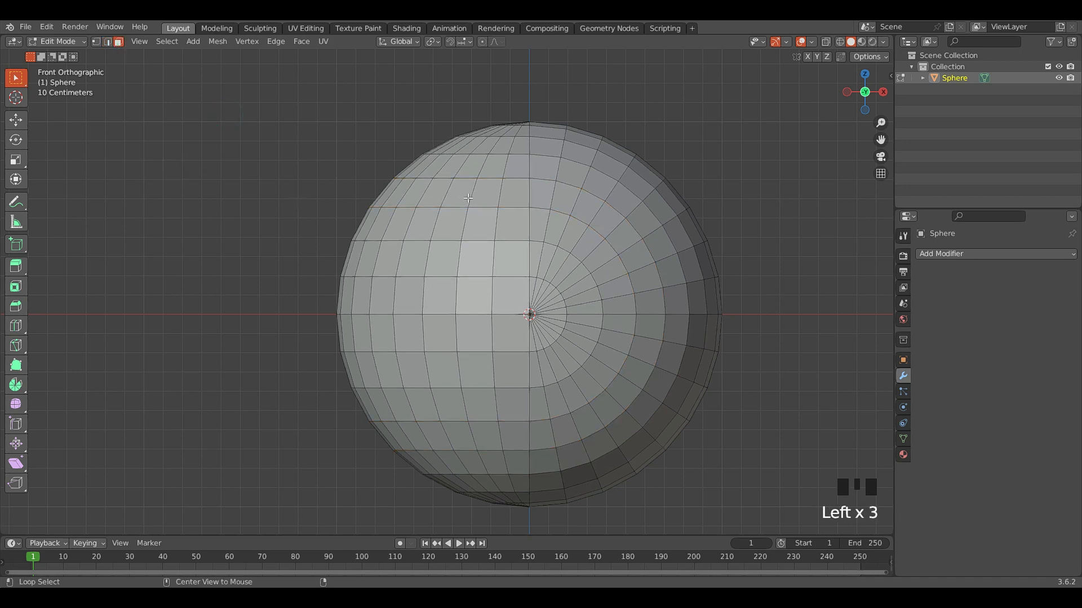
pyautogui.keyDown('alt'); pyautogui.click(461, 195); pyautogui.keyUp('alt')
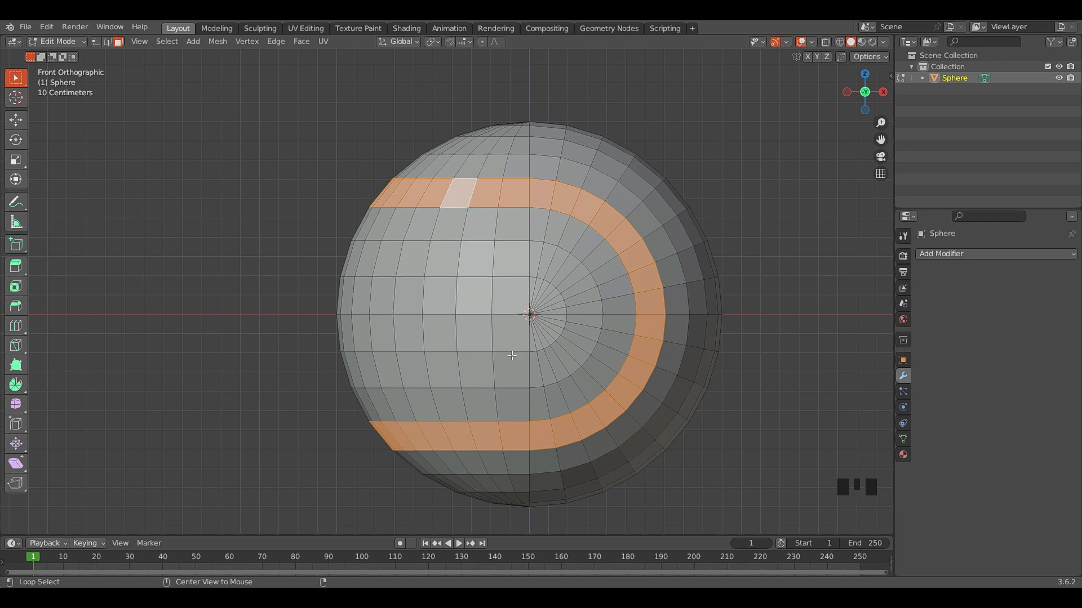
pyautogui.keyDown('alt'); pyautogui.keyDown('shift'); pyautogui.click(450, 258); pyautogui.keyUp('shift'); pyautogui.keyUp('alt')
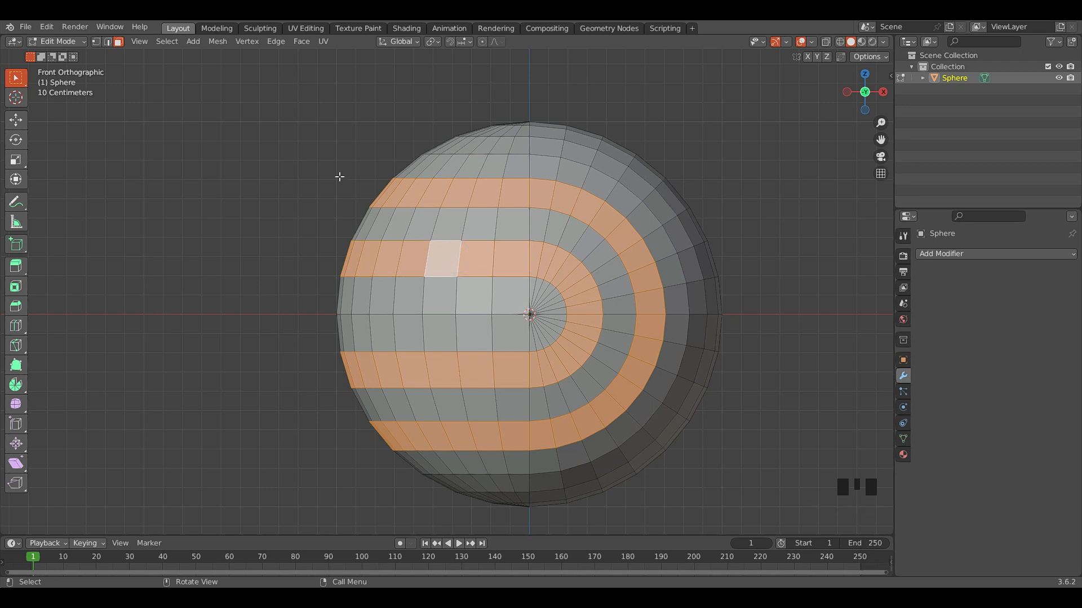
# - Clear the face selection, loop-select one vertical face band on the left half, and clear that selection too
pyautogui.click(357, 176)
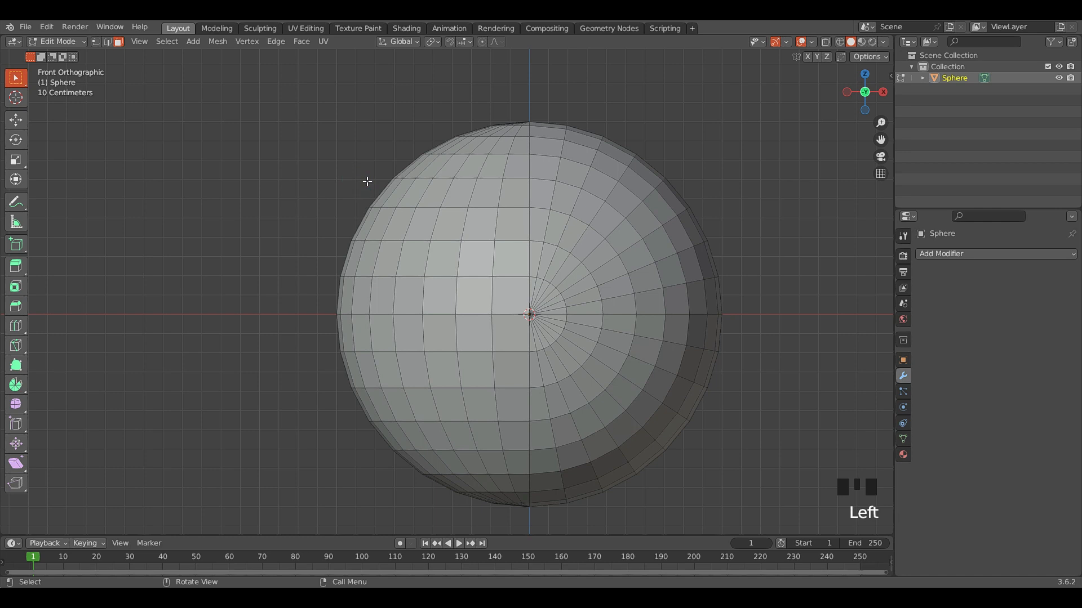
pyautogui.keyDown('alt'); pyautogui.click(486, 173); pyautogui.keyUp('alt')
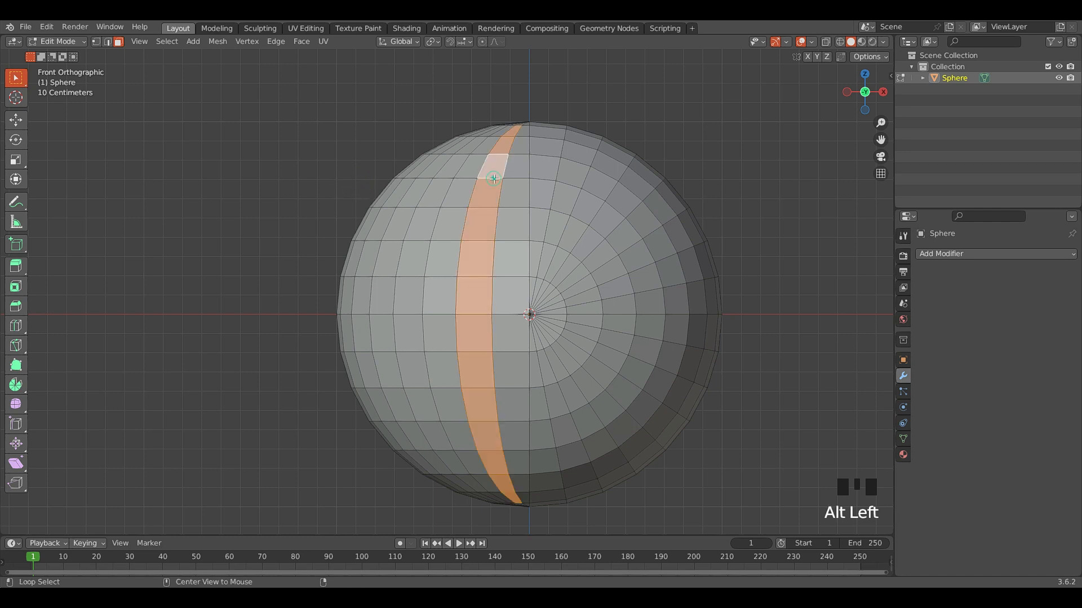
pyautogui.click(305, 146)
# - In edge select mode, loop-select a curved edge loop around the front pole and bevel it about 0.09 m wide
pyautogui.click(108, 41)
pyautogui.keyDown('alt'); pyautogui.click(513, 179); pyautogui.keyUp('alt')
pyautogui.hotkey('ctrl', 'b')
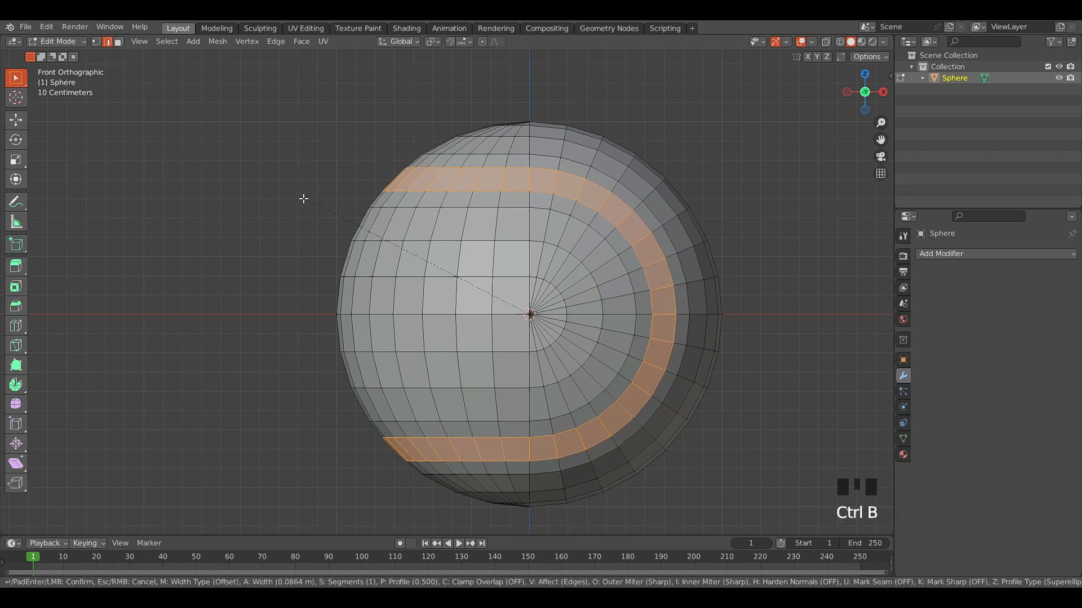
pyautogui.click(301, 199)
# - Extrude the bevelled face band and scale it inward to about 0.98 to form a groove, then clear the selection
pyautogui.moveTo(299, 198); pyautogui.dragTo(356, 194, button='middle')
pyautogui.scroll(1, 347, 189)
pyautogui.press('e')
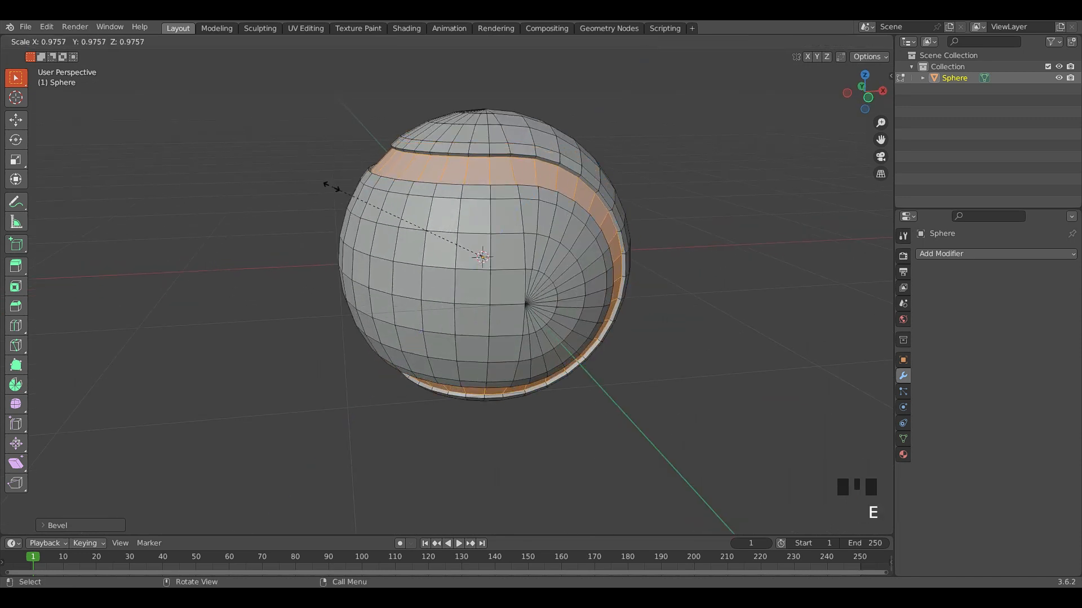
pyautogui.click(331, 187)
pyautogui.click(313, 167)
# - Return to Object Mode and apply Shade Smooth to the grooved sphere
pyautogui.moveTo(314, 166); pyautogui.dragTo(325, 209, button='middle')
pyautogui.press('Tab')
pyautogui.moveTo(532, 262); pyautogui.dragTo(434, 300, button='middle')
pyautogui.rightClick(425, 242)
pyautogui.click(425, 241)
pyautogui.scroll(-2, 434, 299)
pyautogui.moveTo(413, 339); pyautogui.dragTo(386, 267, button='middle')
pyautogui.scroll(4, 391, 234)
pyautogui.scroll(-1, 371, 220)
pyautogui.scroll(-1, 386, 267)
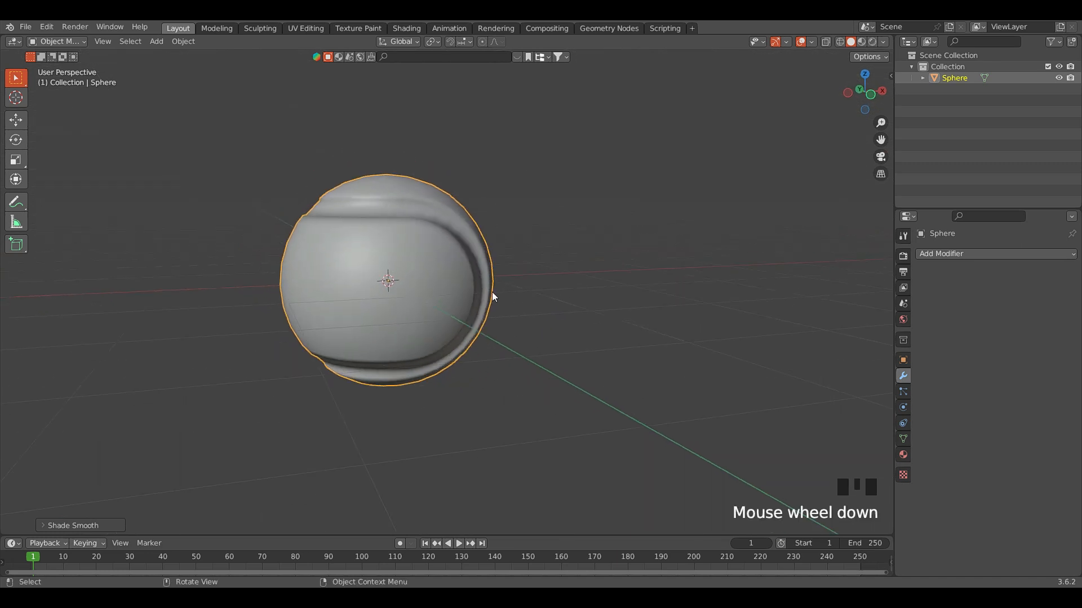
# - Enter Edit Mode with face selection and loop-select the face band on the groove's floor
pyautogui.press('Tab')
pyautogui.scroll(2, 431, 270)
pyautogui.moveTo(431, 271); pyautogui.dragTo(438, 211, button='middle')
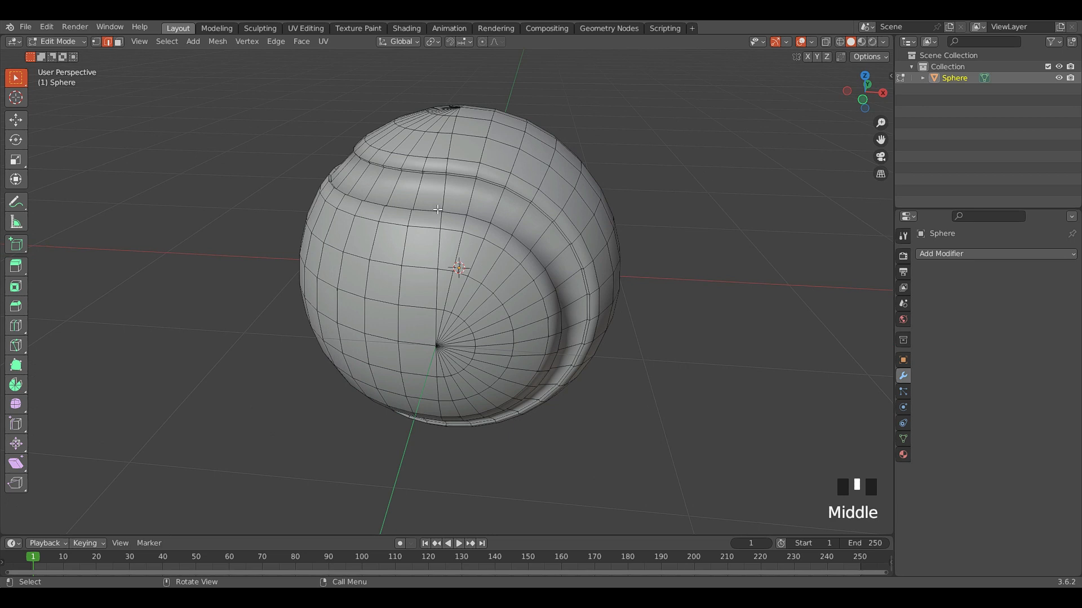
pyautogui.click(118, 42)
pyautogui.keyDown('alt'); pyautogui.click(434, 194); pyautogui.keyUp('alt')
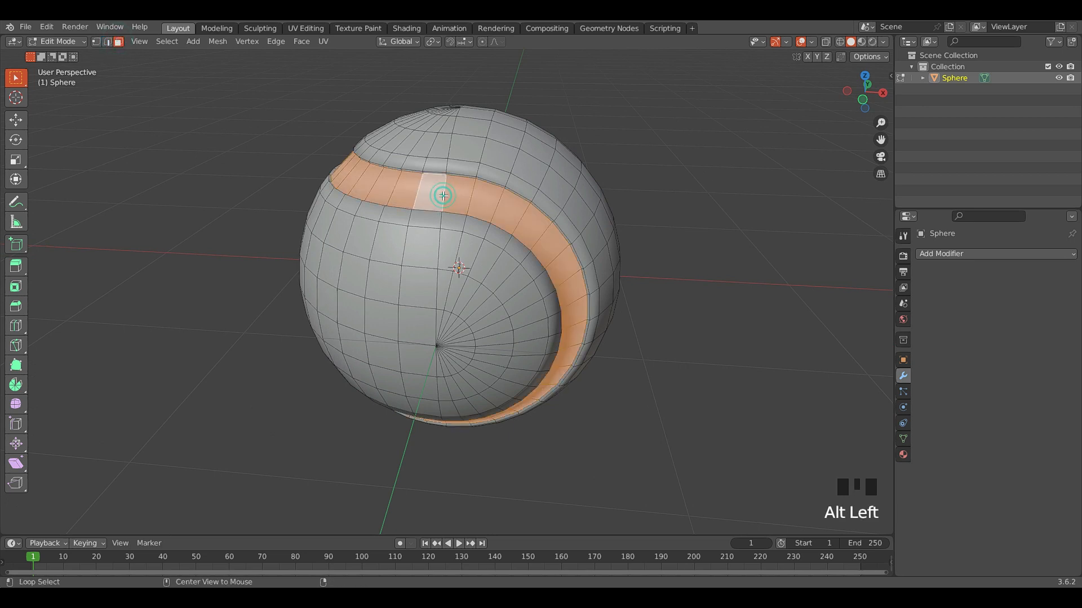
pyautogui.moveTo(434, 194); pyautogui.dragTo(444, 185, button='middle')
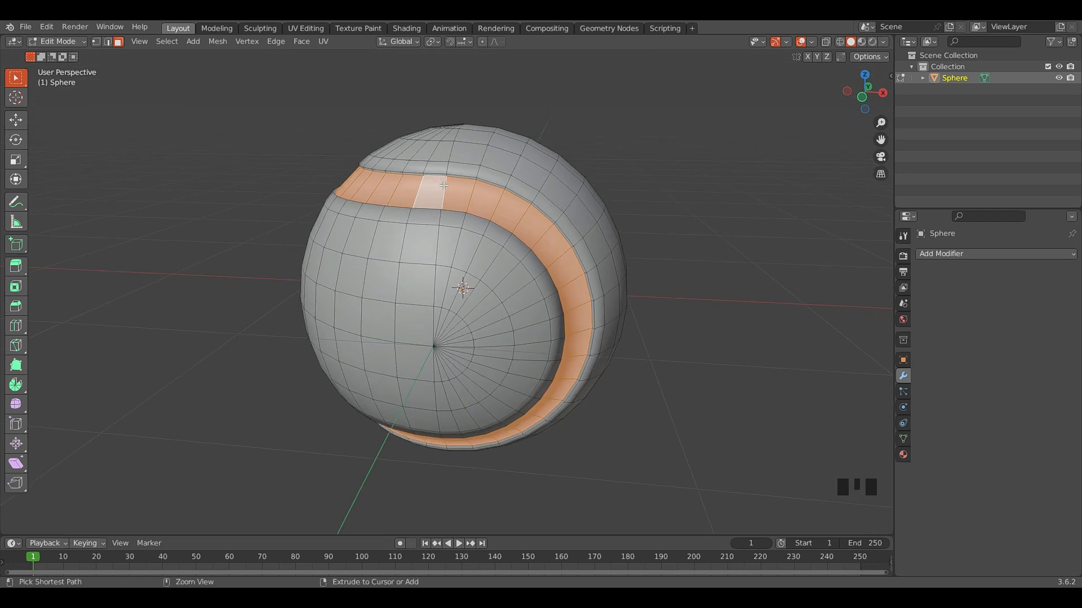
# - Grow the groove-floor face selection three times with Select More, then shrink it twice with Select Less
pyautogui.press('ctrl+KP_Add')
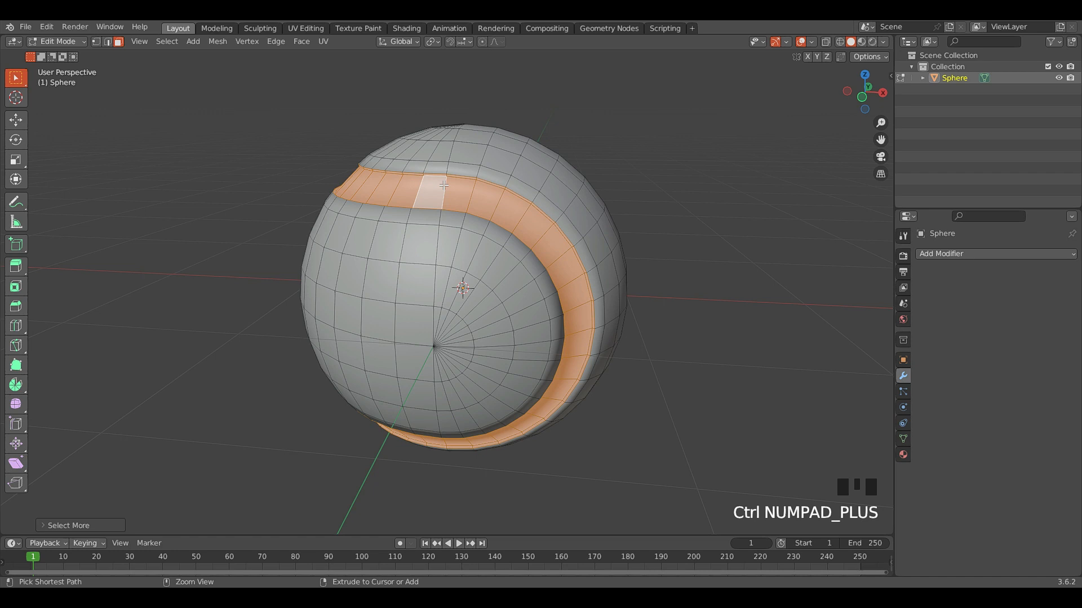
pyautogui.press('ctrl+KP_Add')
pyautogui.press('ctrl+KP_Add')
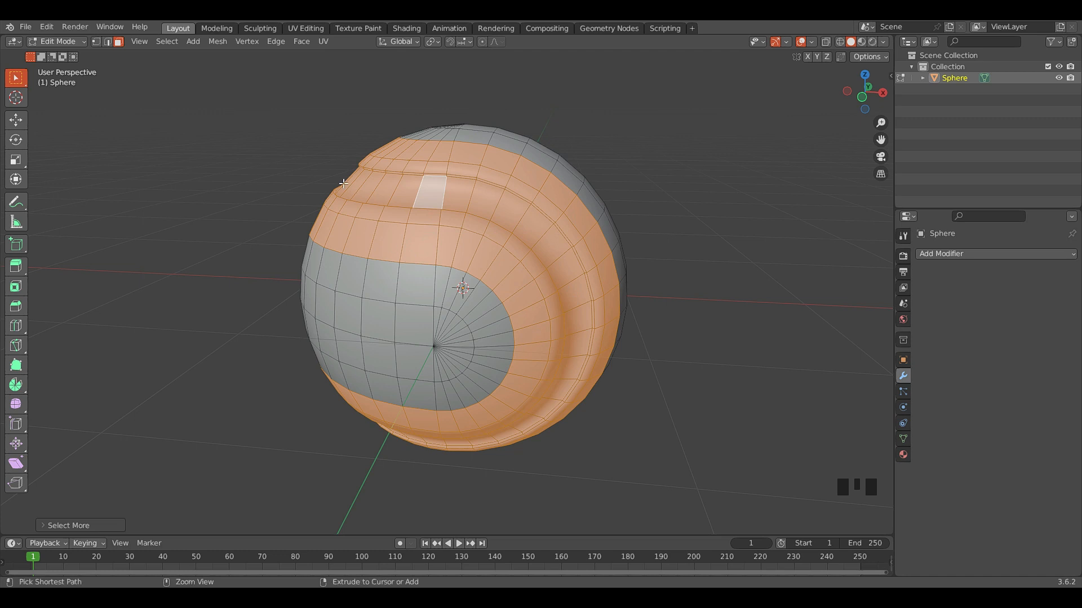
pyautogui.press('ctrl+KP_Subtract')
pyautogui.press('ctrl+KP_Subtract')
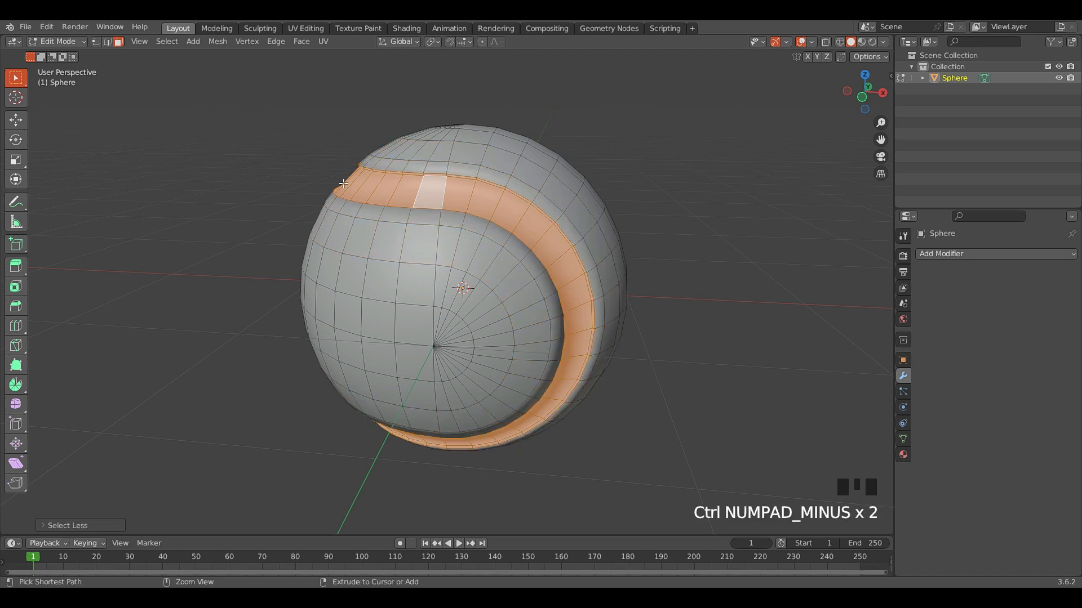
# - Shrink the selection to the groove floor once more, grow it three times, and shrink it twice
pyautogui.moveTo(710, 235); pyautogui.dragTo(683, 222, button='middle')
pyautogui.scroll(2, 687, 220)
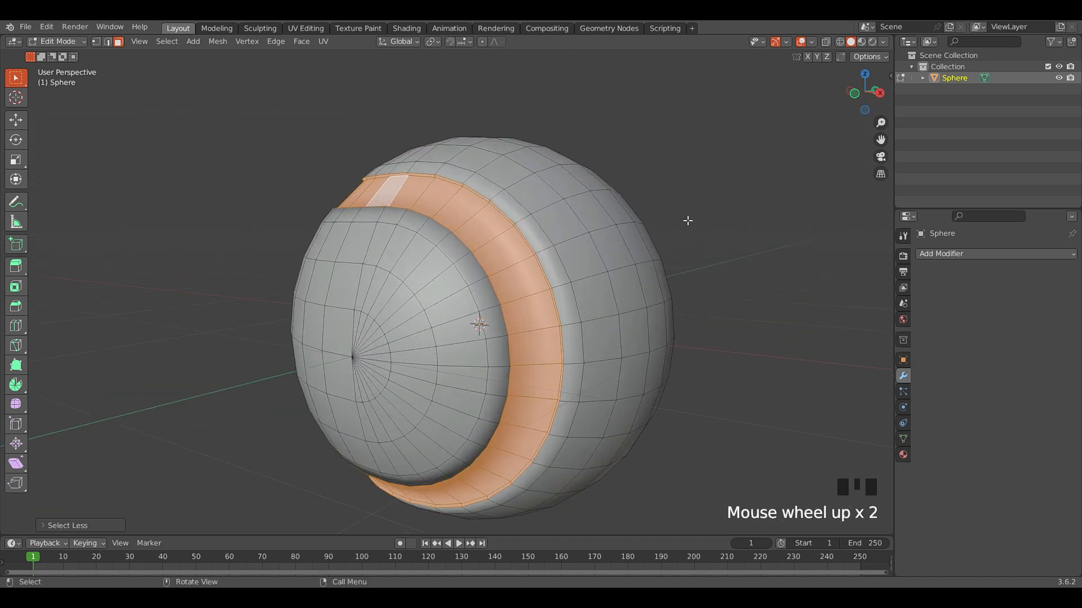
pyautogui.press('ctrl+KP_Subtract')
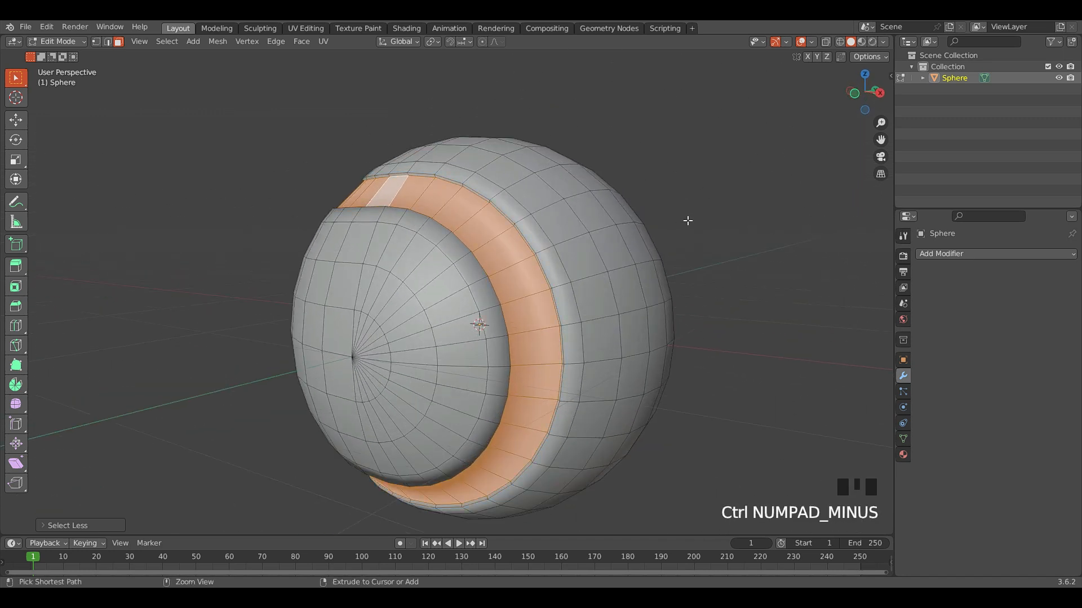
pyautogui.press('ctrl+KP_Add')
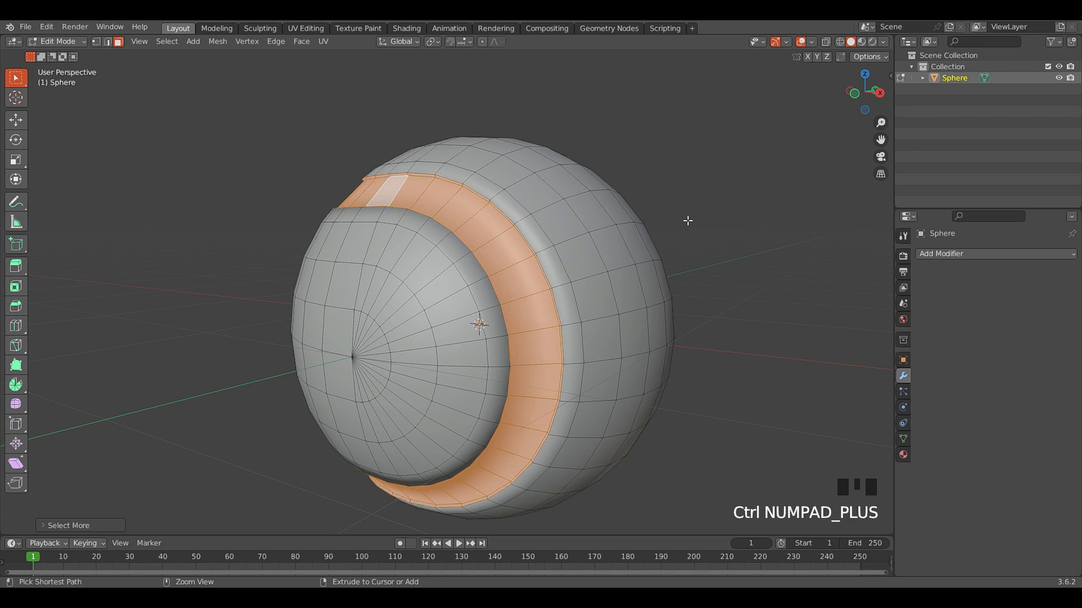
pyautogui.press('ctrl+KP_Add')
pyautogui.press('ctrl+KP_Add')
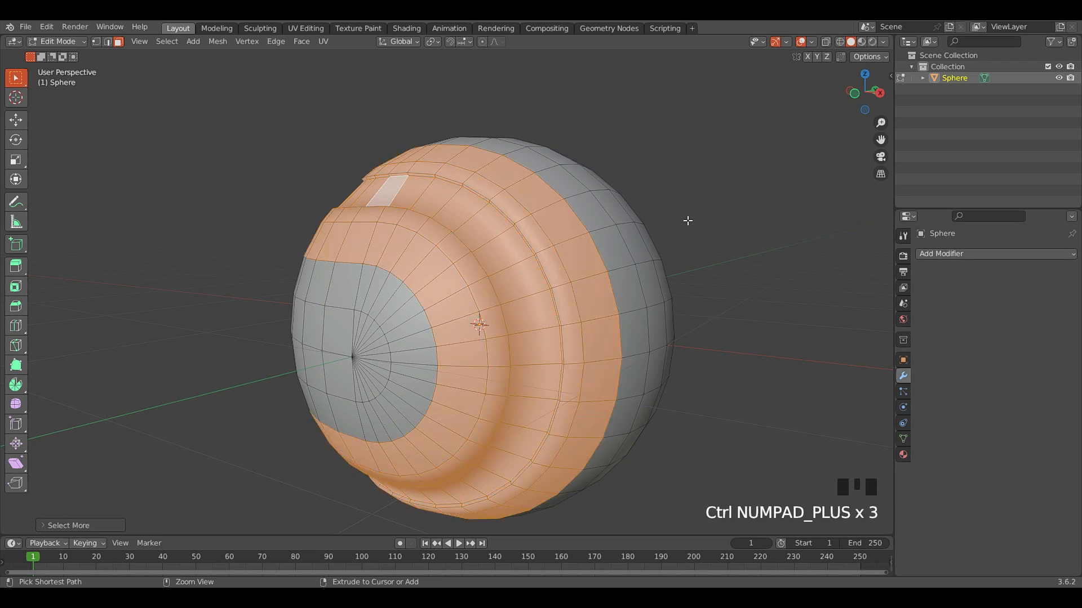
pyautogui.press('ctrl+KP_Subtract')
pyautogui.press('ctrl+KP_Subtract')
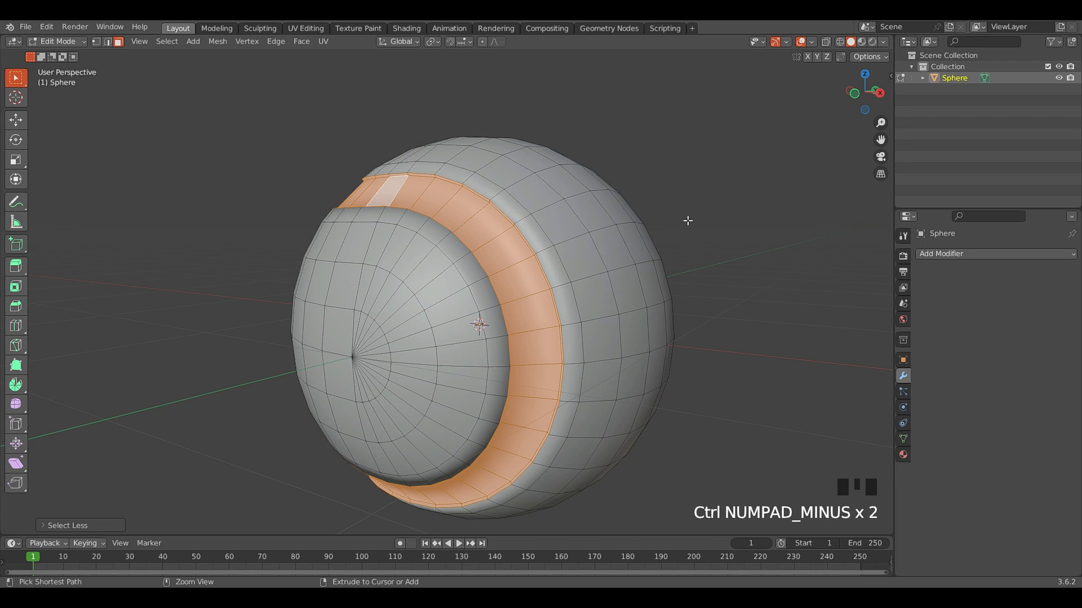
# - Invert the groove band selection to the rest of the sphere and back, and repeat both inversions
pyautogui.scroll(-2, 753, 241)
pyautogui.moveTo(753, 241); pyautogui.dragTo(758, 284, button='middle')
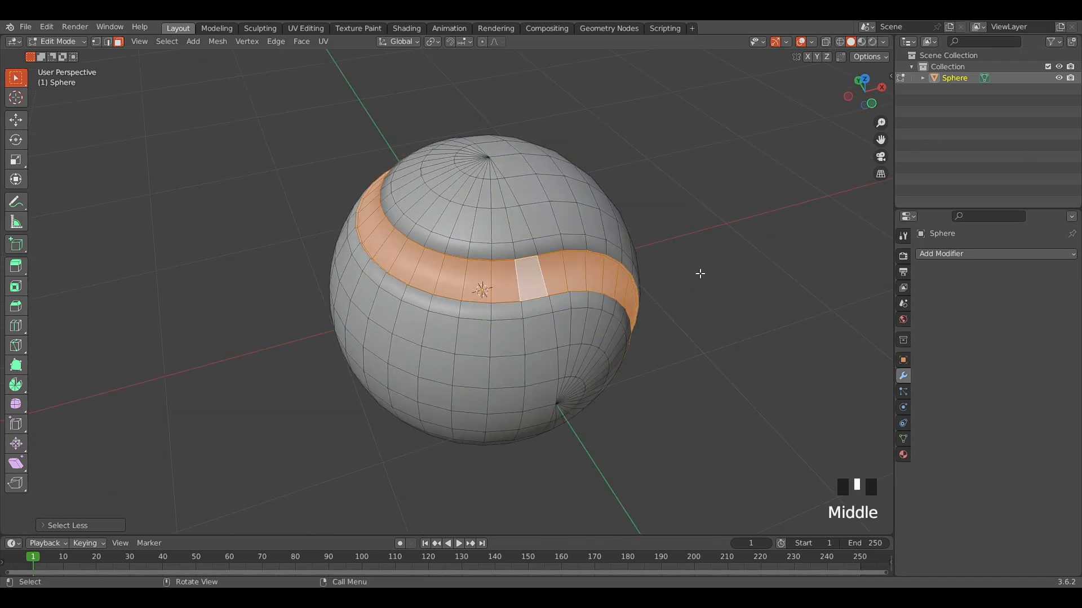
pyautogui.hotkey('ctrl', 'i')
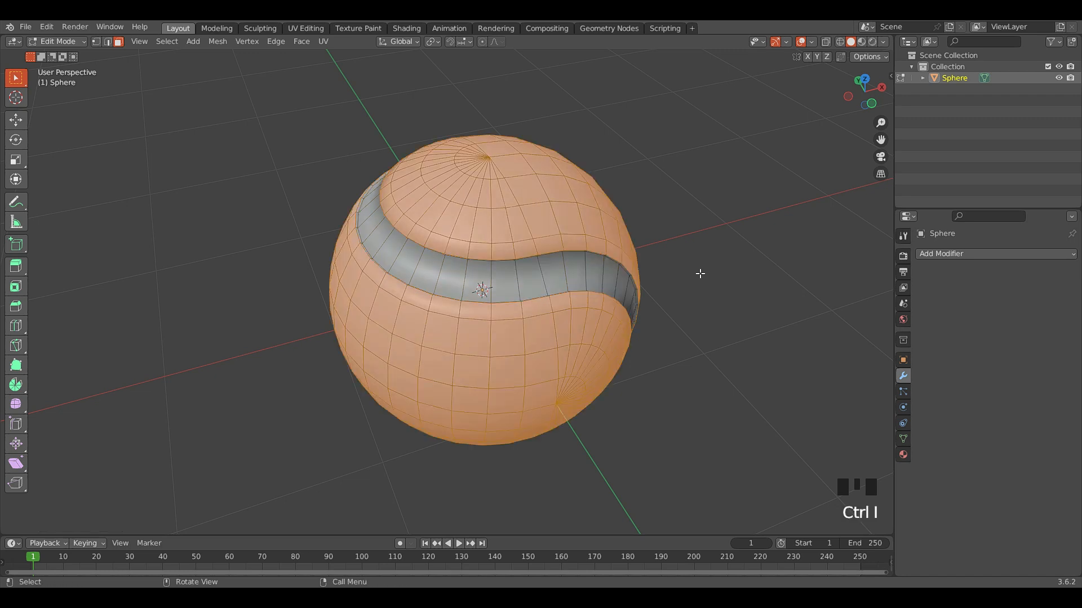
pyautogui.scroll(-2, 343, 220)
pyautogui.moveTo(343, 219); pyautogui.dragTo(363, 391, button='middle')
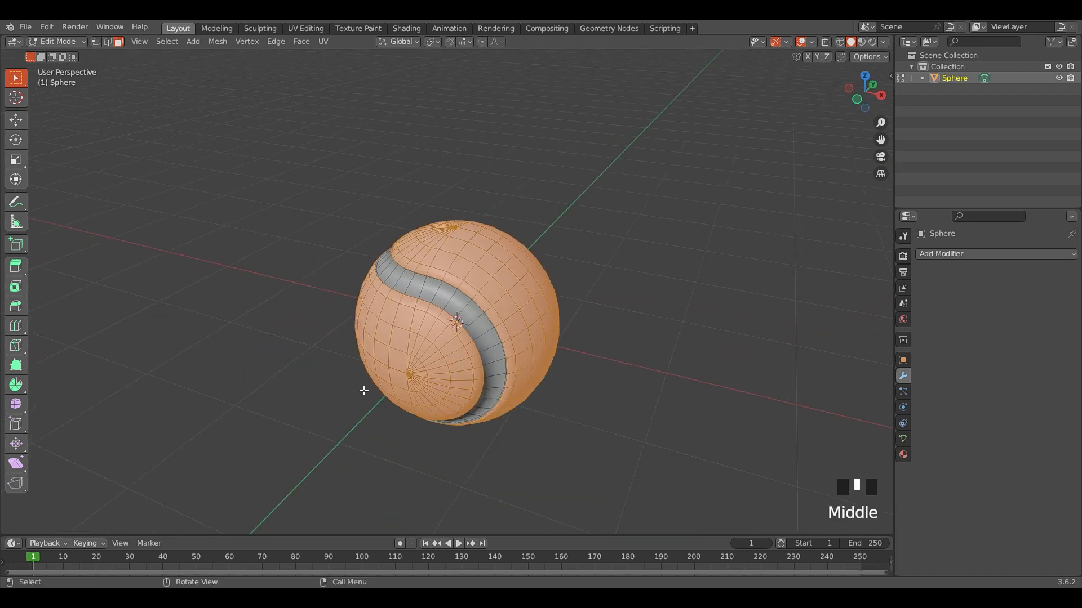
pyautogui.scroll(2, 380, 420)
pyautogui.scroll(-1, 385, 414)
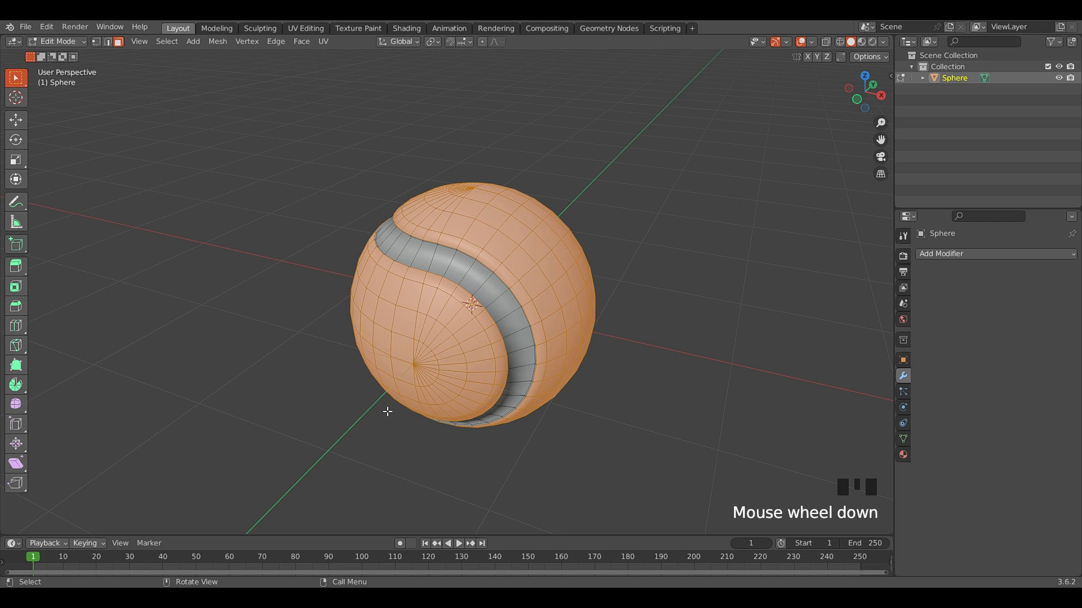
pyautogui.hotkey('ctrl', 'i')
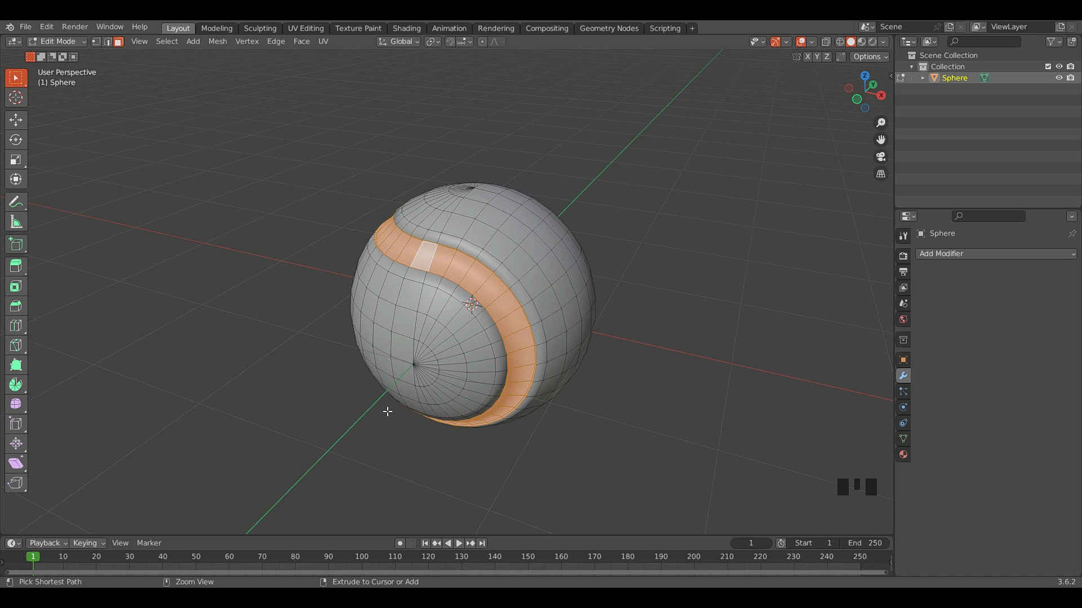
pyautogui.hotkey('ctrl', 'i')
pyautogui.hotkey('ctrl', 'i')
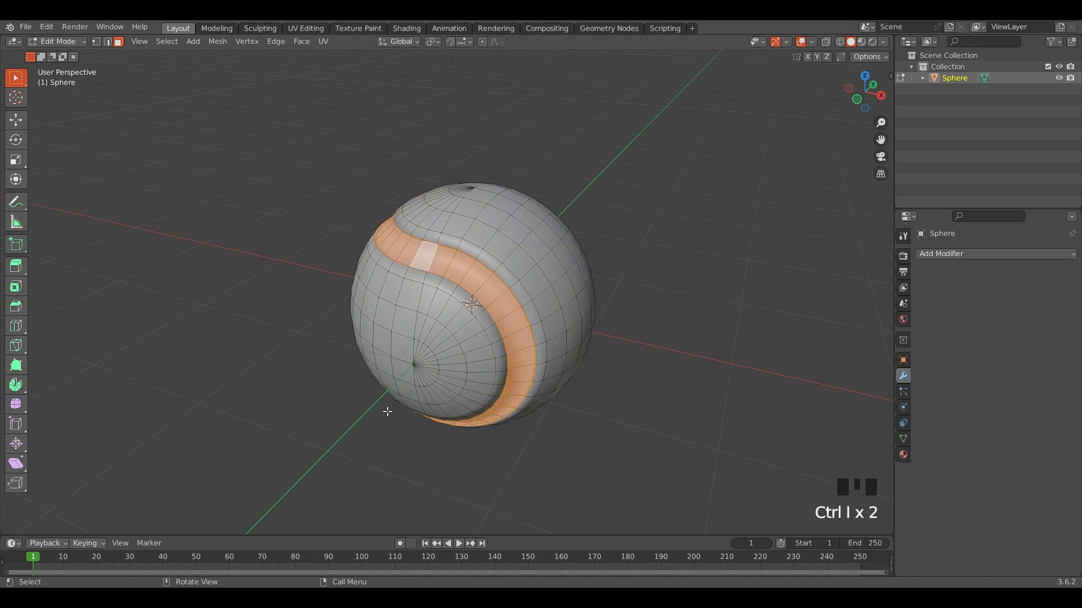
# - Leave Edit Mode, delete the grooved sphere, and add a mesh cylinder
pyautogui.click(401, 348)
pyautogui.moveTo(401, 349); pyautogui.dragTo(419, 335, button='middle')
pyautogui.scroll(3, 419, 336)
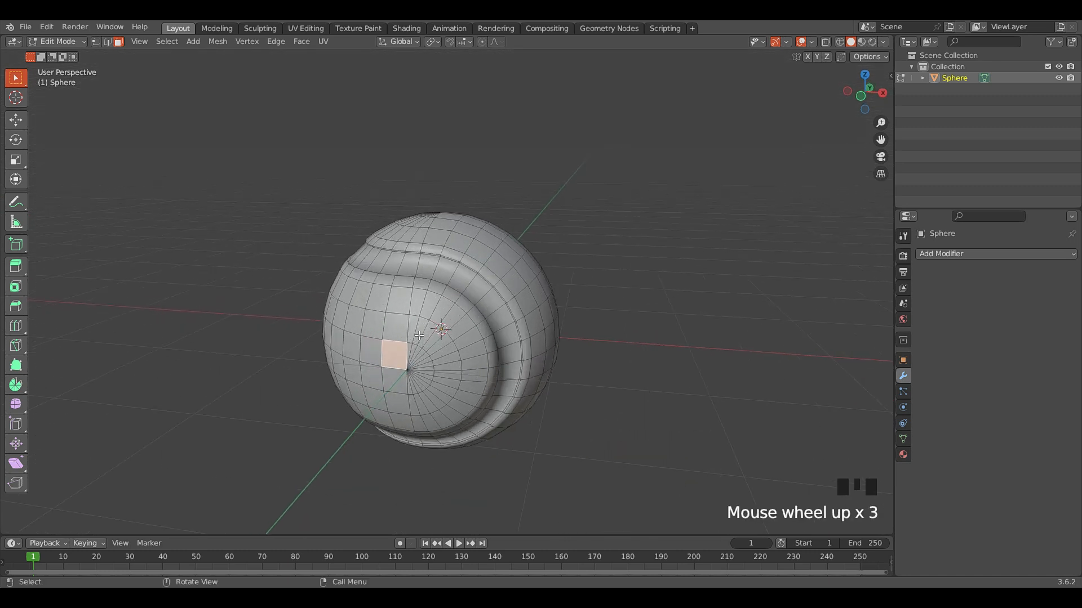
pyautogui.press('Tab')
pyautogui.press('Delete')
pyautogui.hotkey('shift', 'a')
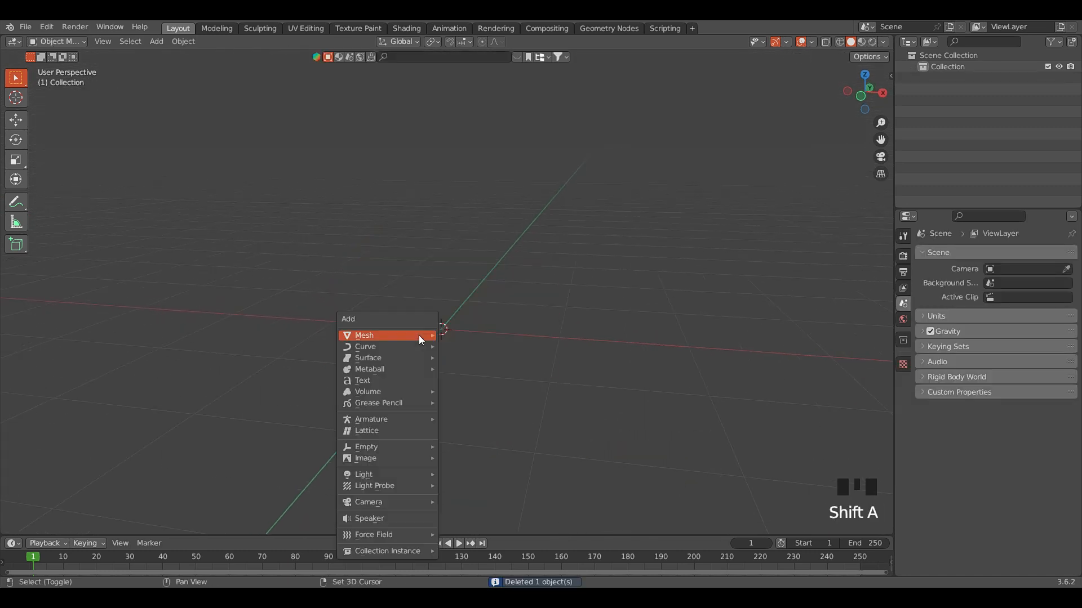
pyautogui.moveTo(419, 336)
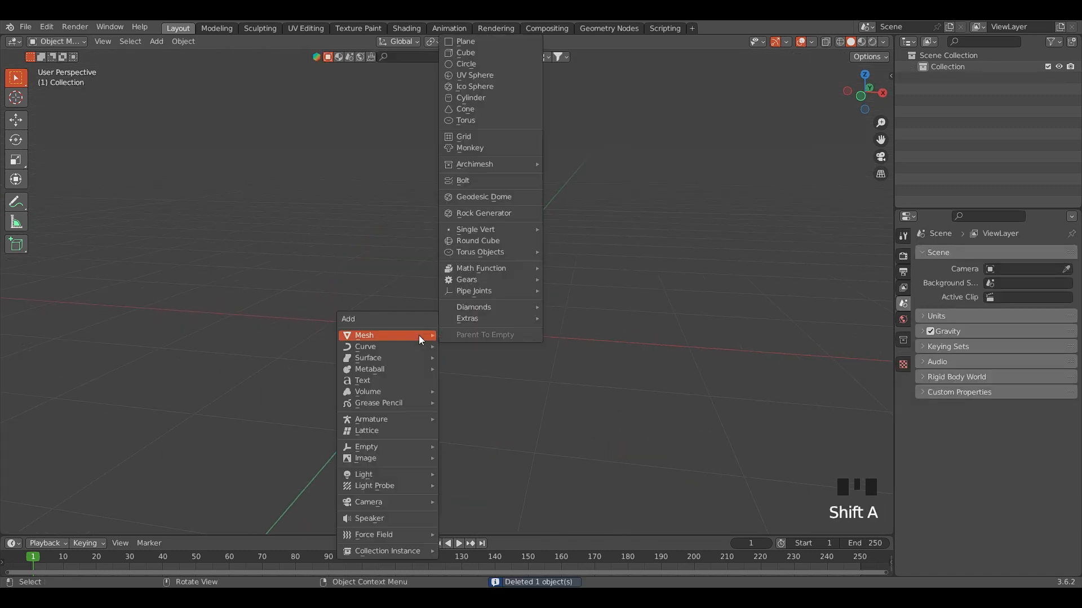
pyautogui.click(480, 100)
# - Enter Edit Mode on the cylinder, clear the selection, and loop-select all of its side faces
pyautogui.scroll(-1, 377, 314)
pyautogui.moveTo(378, 315); pyautogui.dragTo(388, 205, button='middle')
pyautogui.press('Tab')
pyautogui.click(246, 112)
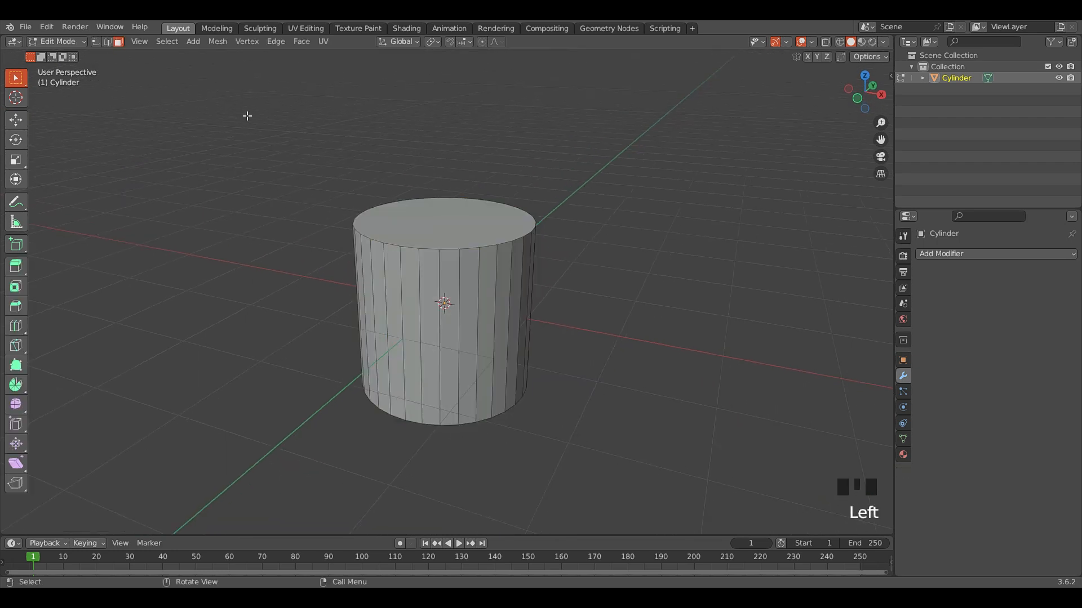
pyautogui.moveTo(387, 250); pyautogui.dragTo(388, 252, button='middle')
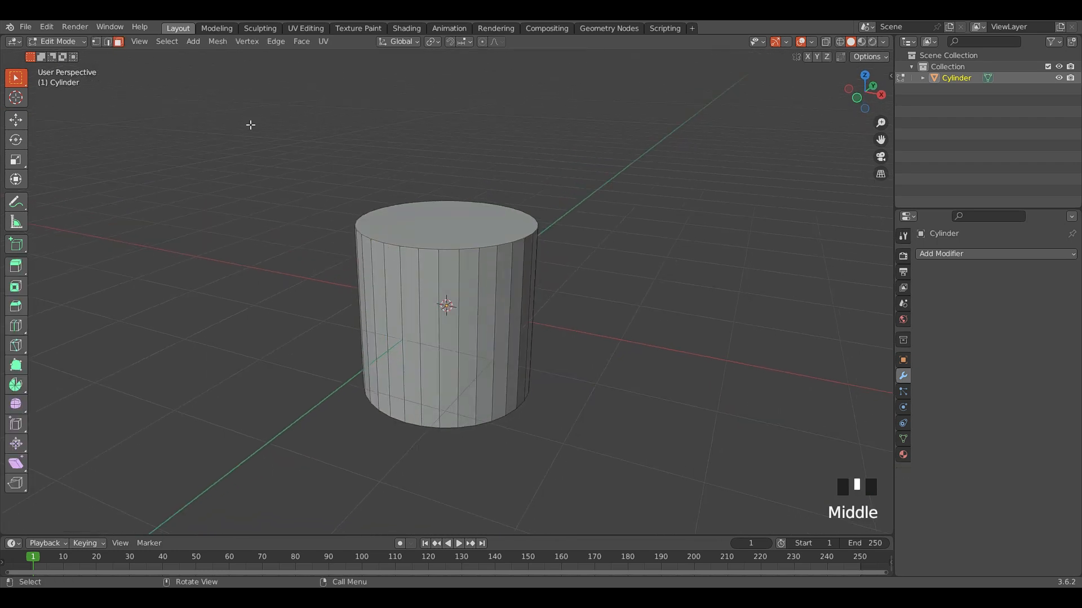
pyautogui.keyDown('alt'); pyautogui.click(414, 266); pyautogui.keyUp('alt')
# - Apply Checker Deselect to the cylinder's selected side faces
pyautogui.click(166, 42)
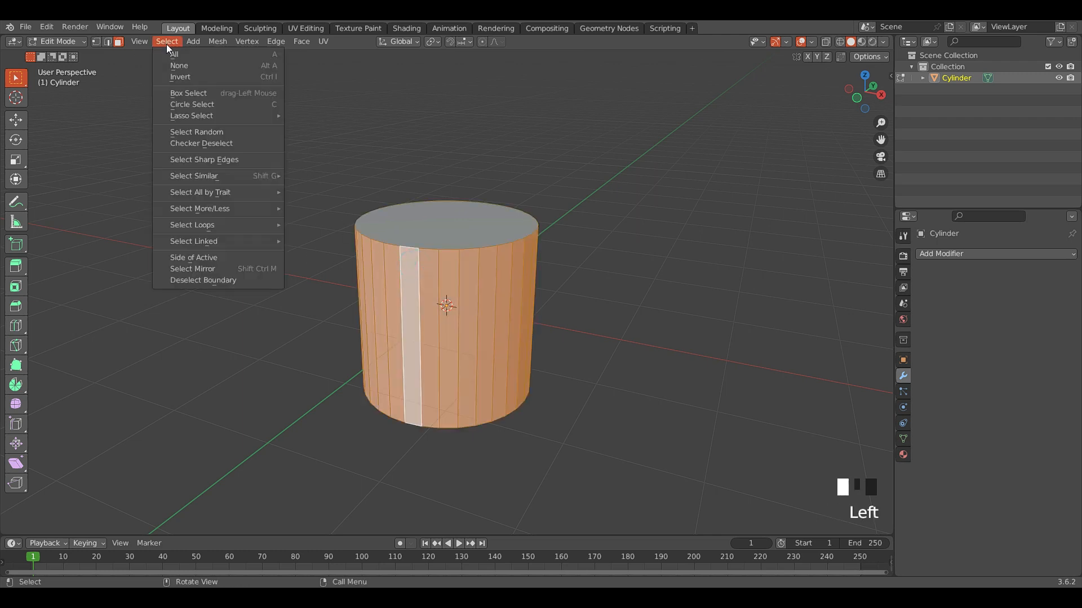
pyautogui.click(194, 143)
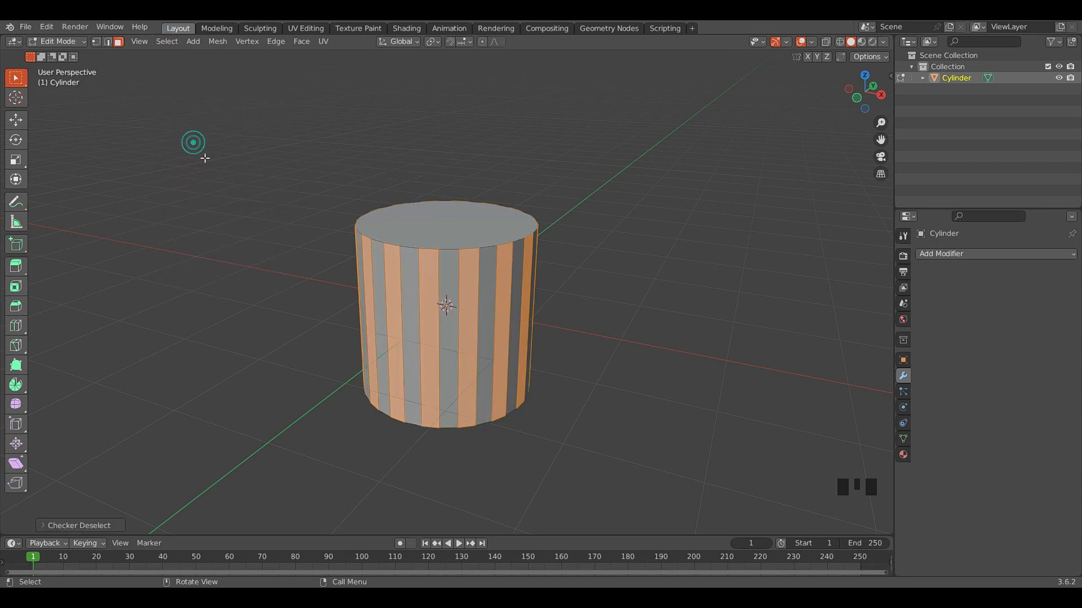
pyautogui.moveTo(292, 241); pyautogui.dragTo(85, 485, button='middle')
# - Set the Checker Deselect options to 2 deselected and 2 selected faces
pyautogui.click(42, 526)
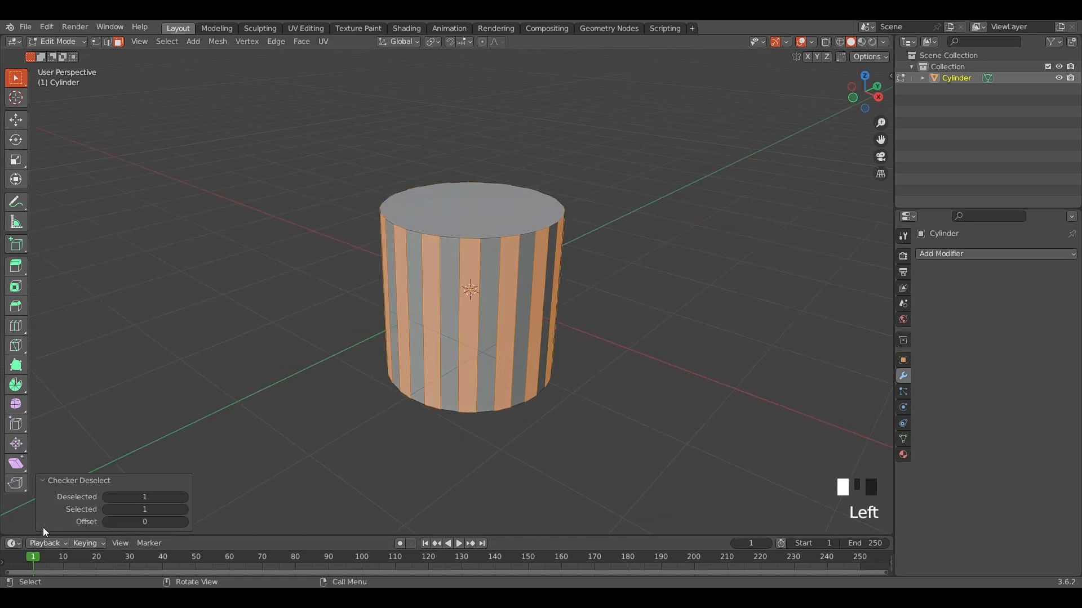
pyautogui.click(186, 497)
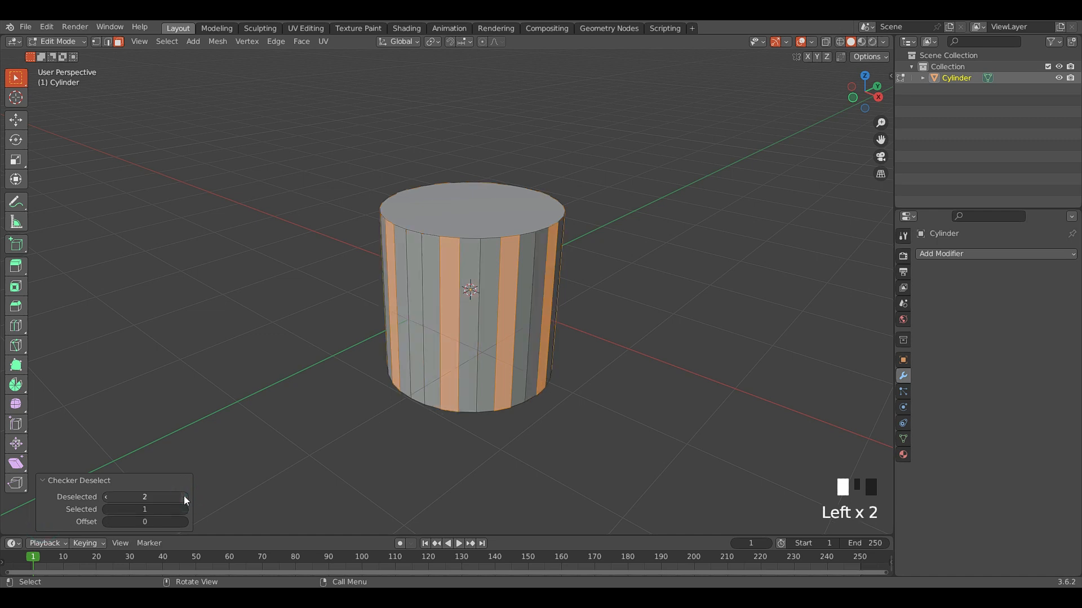
pyautogui.click(184, 510)
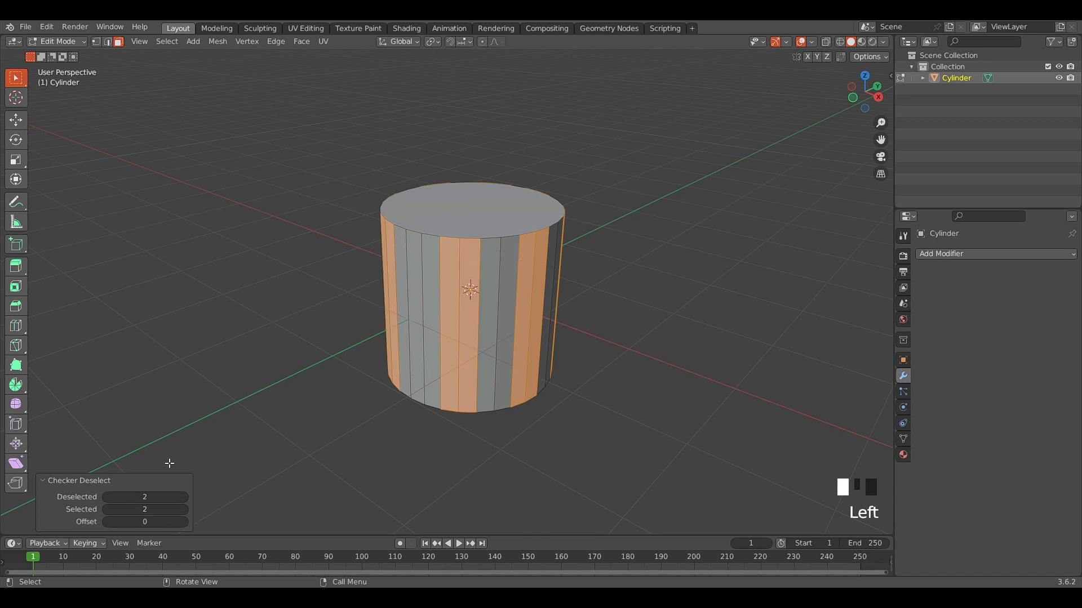
# - Set the Checker Deselect options to 1 selected and 1 deselected face, and clear the cylinder's face selection
pyautogui.click(107, 509)
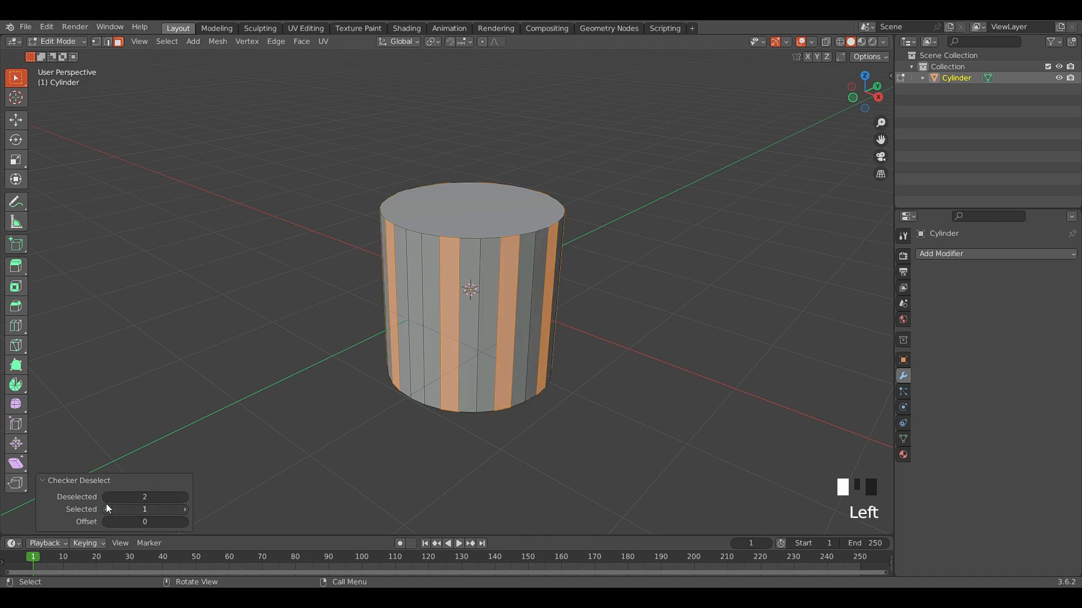
pyautogui.click(107, 497)
pyautogui.click(275, 327)
pyautogui.scroll(-1, 272, 326)
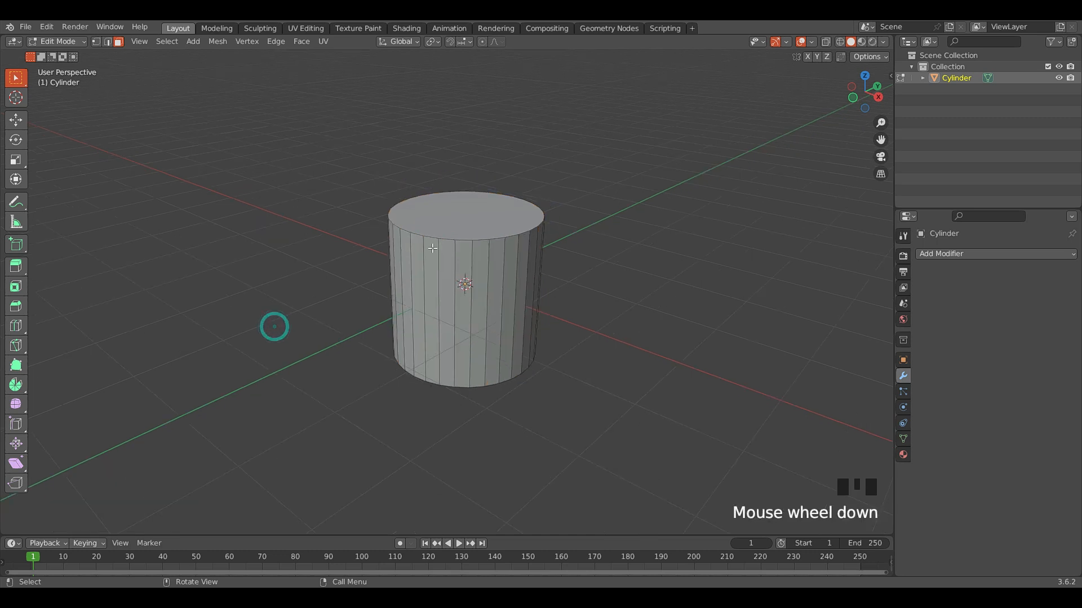
pyautogui.moveTo(273, 326); pyautogui.dragTo(350, 195, button='middle')
pyautogui.scroll(2, 350, 195)
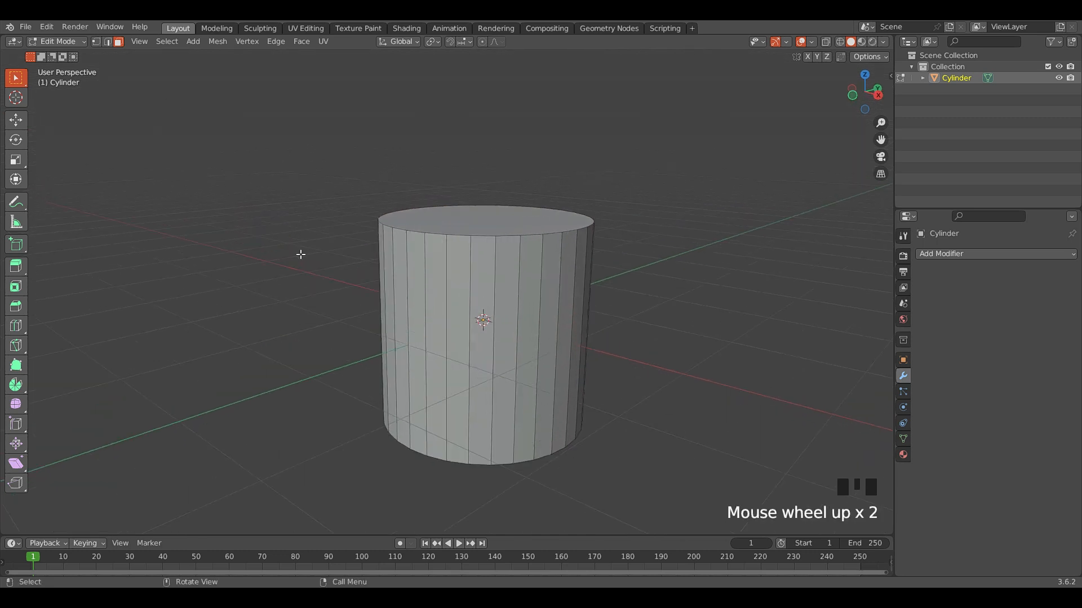
# - Loop-select the cylinder's side faces and clear the selection again
pyautogui.keyDown('alt'); pyautogui.click(485, 279); pyautogui.keyUp('alt')
pyautogui.click(386, 156)
pyautogui.moveTo(386, 156); pyautogui.dragTo(391, 240, button='middle')
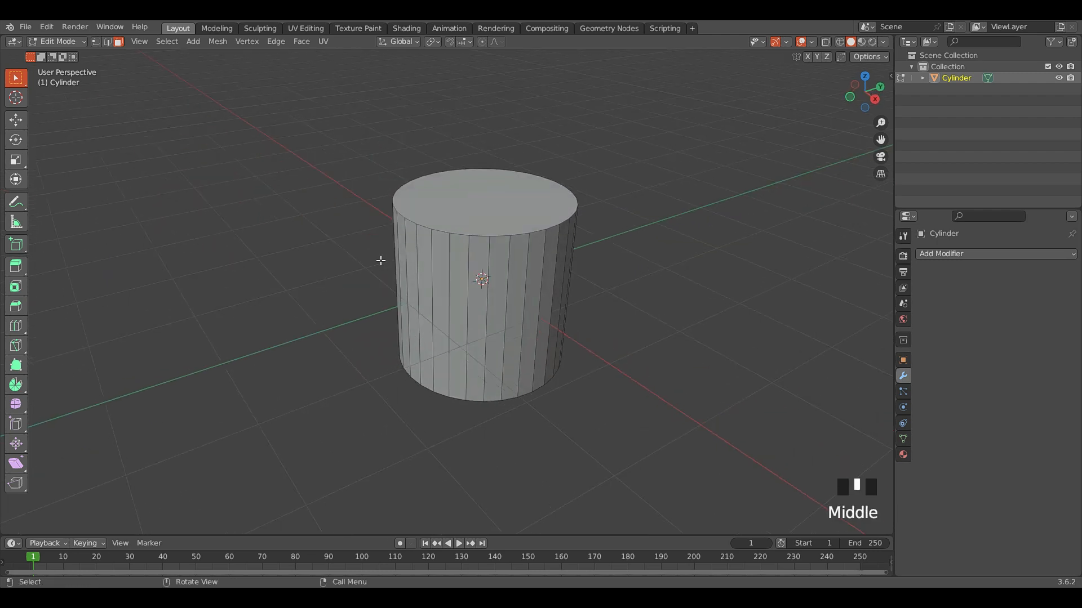
pyautogui.scroll(1, 470, 301)
pyautogui.moveTo(488, 291); pyautogui.dragTo(462, 240, button='middle')
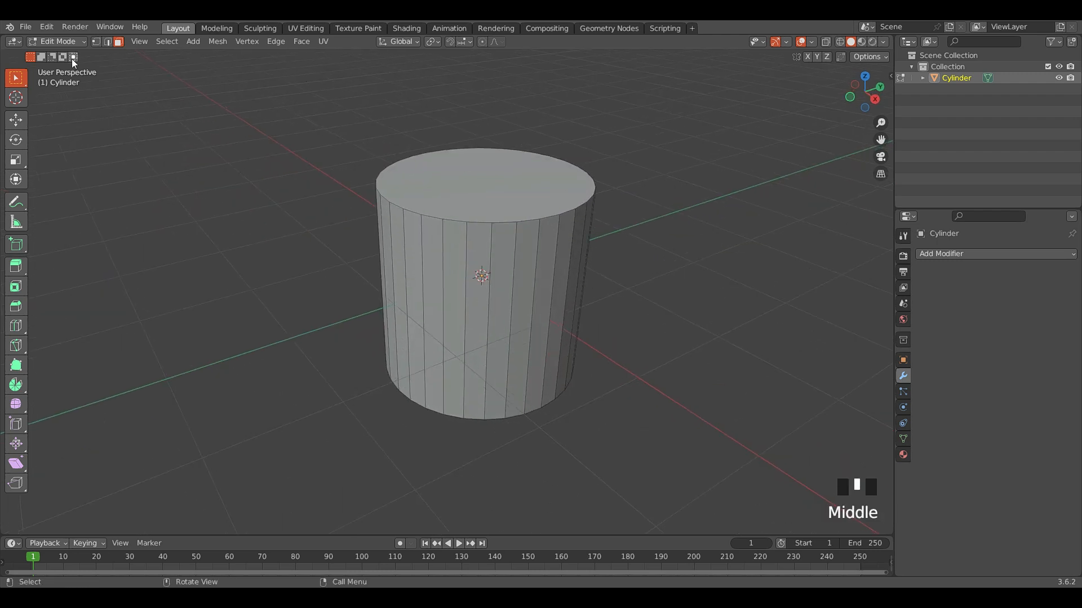
# - Switch to vertex select mode and back to face select mode
pyautogui.click(96, 41)
pyautogui.moveTo(309, 162); pyautogui.dragTo(256, 97, button='middle')
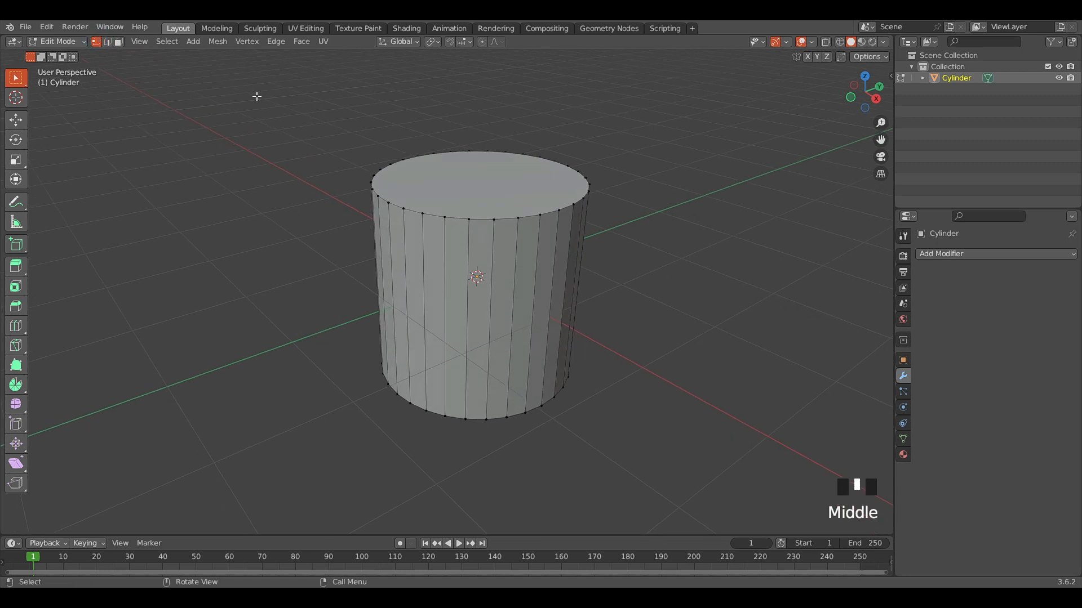
pyautogui.click(120, 43)
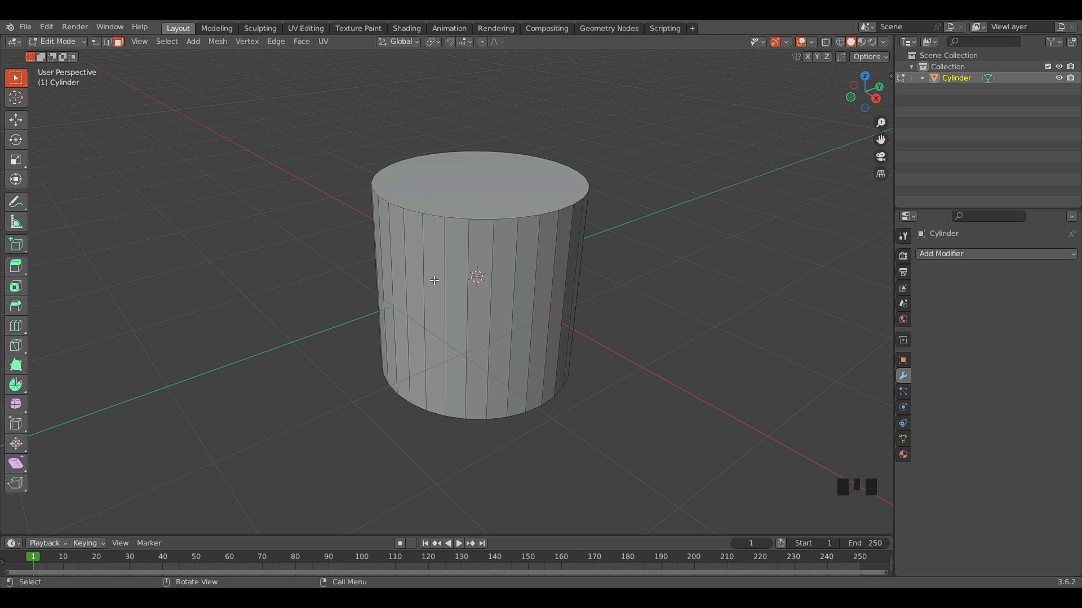
pyautogui.scroll(1, 417, 291)
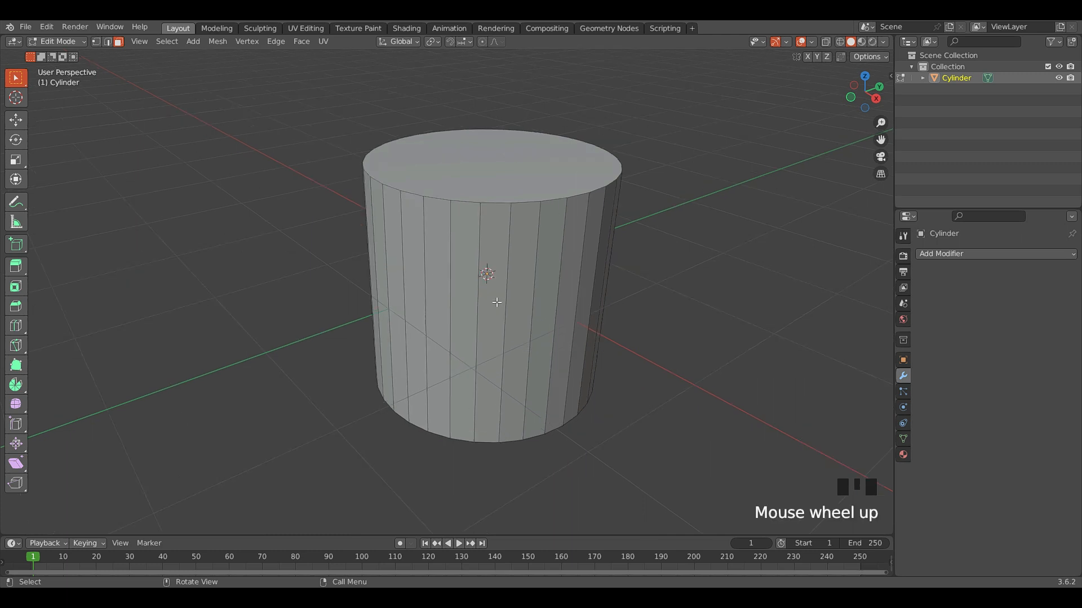
pyautogui.scroll(-2, 464, 287)
pyautogui.scroll(2, 464, 287)
pyautogui.moveTo(463, 288)
pyautogui.mouseDown(button='middle')
pyautogui.moveTo(510, 268)
pyautogui.moveTo(468, 285)
pyautogui.mouseUp(button='middle')
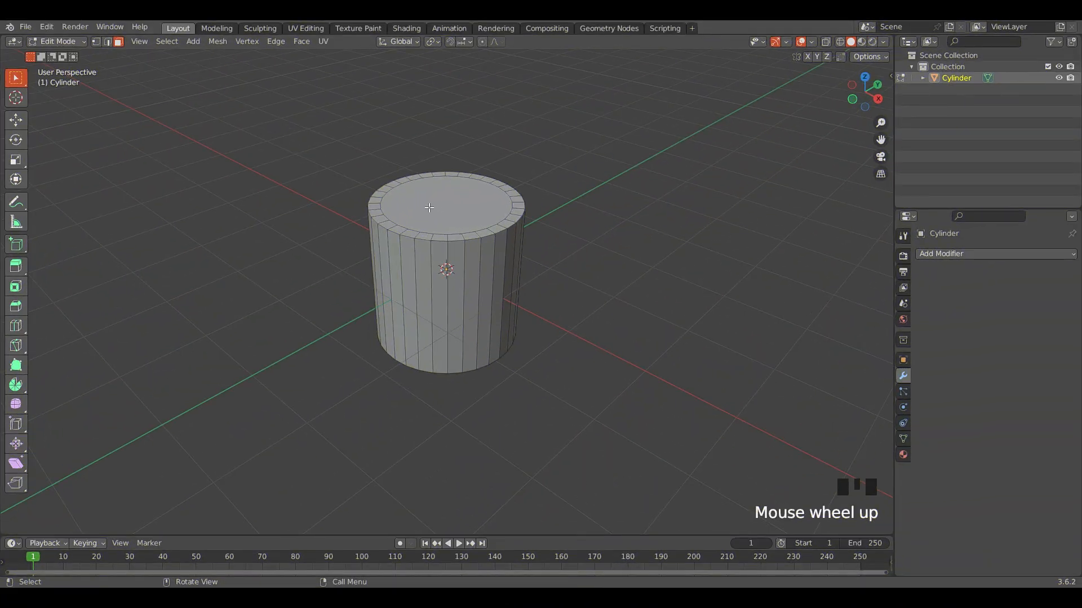
pyautogui.scroll(2, 429, 208)
pyautogui.scroll(-1, 430, 208)
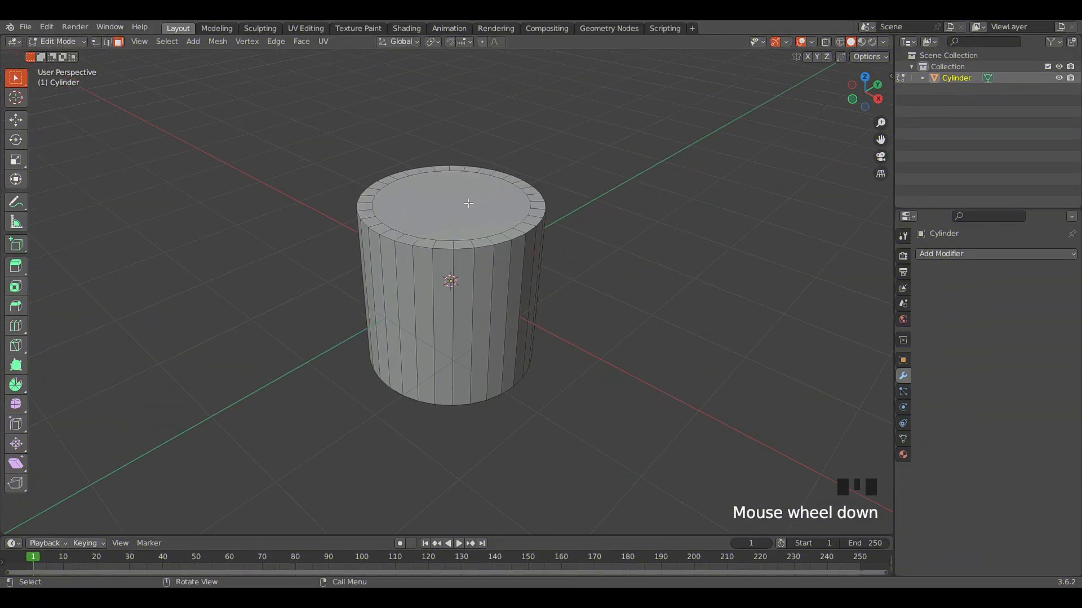
pyautogui.scroll(-1, 469, 204)
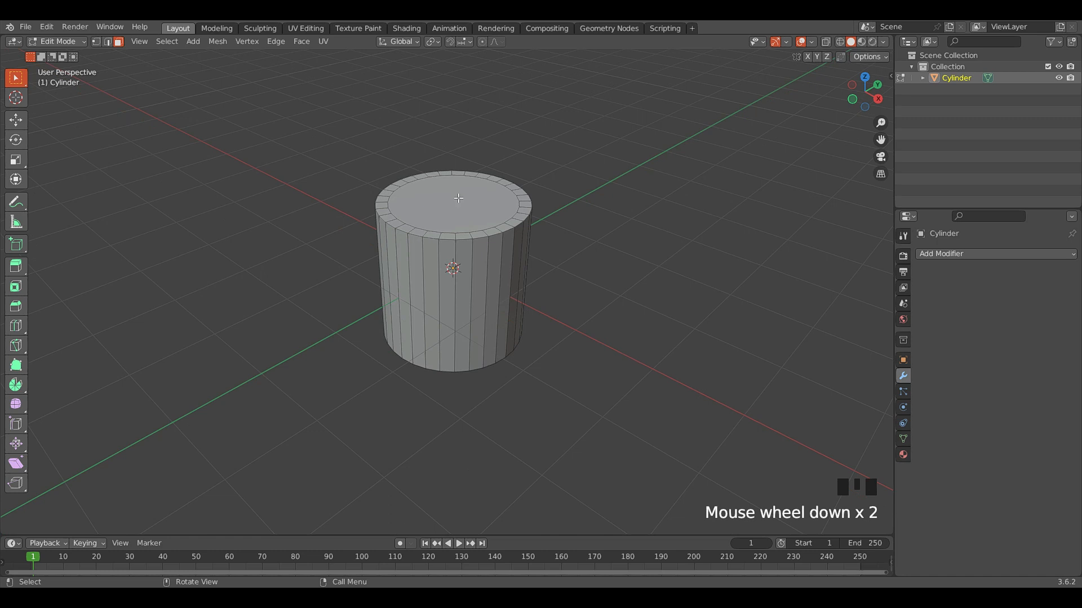
pyautogui.scroll(1, 435, 197)
pyautogui.scroll(-1, 432, 208)
pyautogui.moveTo(433, 207); pyautogui.dragTo(435, 206, button='middle')
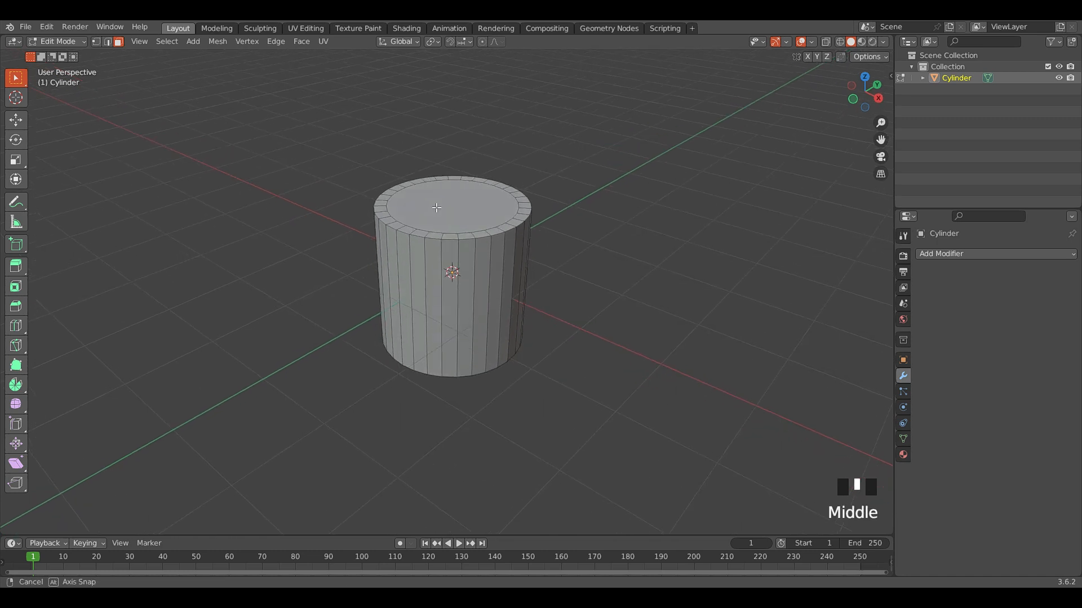
pyautogui.scroll(1, 435, 206)
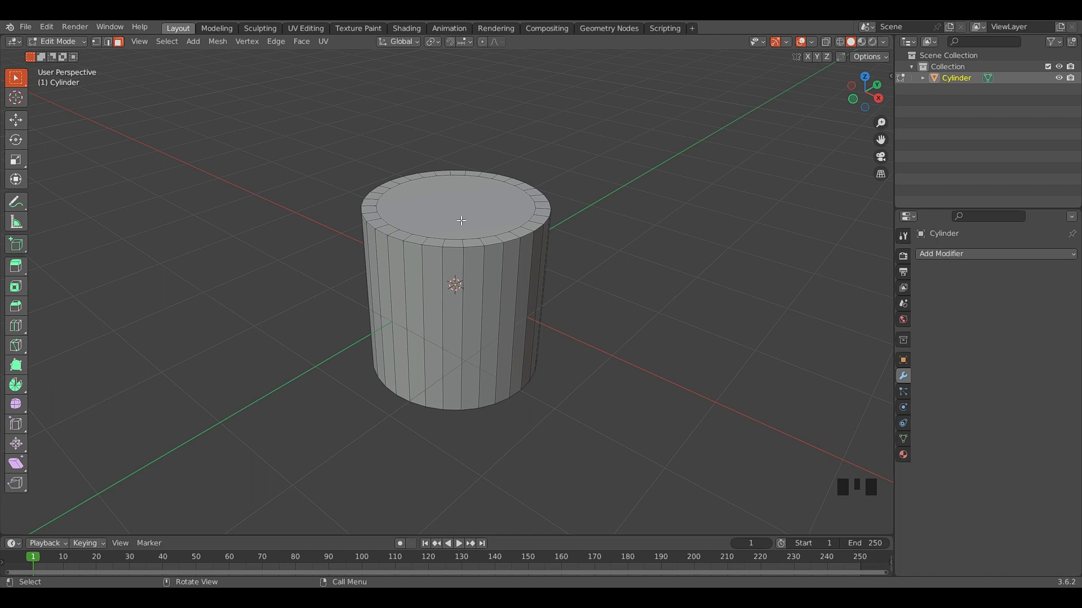
# - Open the cylinder's mesh data properties, which hold its vertex groups, while staying in Edit Mode
pyautogui.press('Tab')
pyautogui.press('Tab')
pyautogui.click(903, 440)
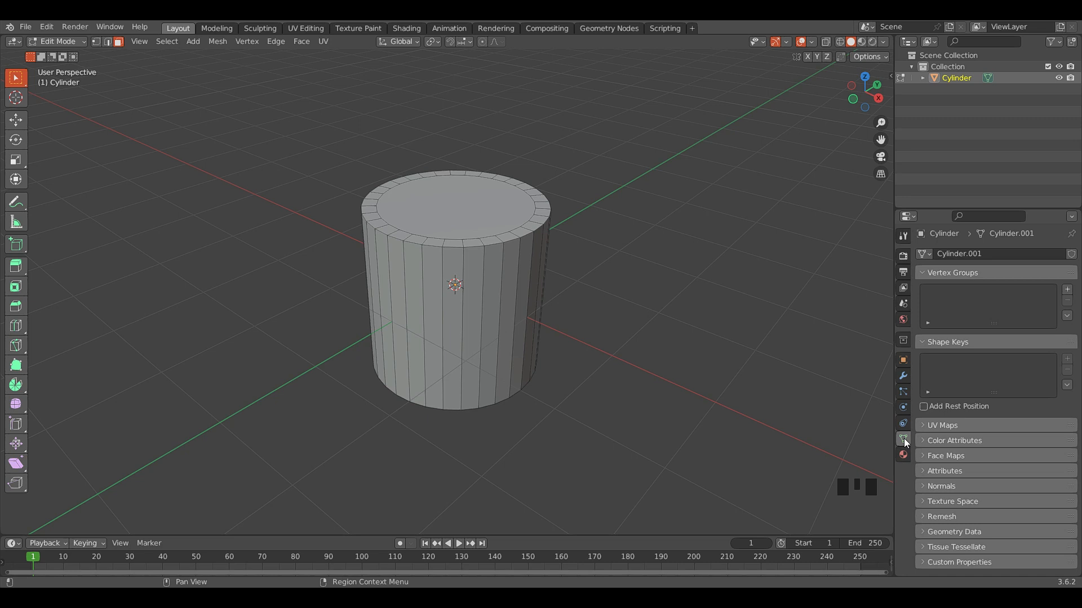
pyautogui.scroll(-2, 568, 333)
pyautogui.scroll(2, 568, 333)
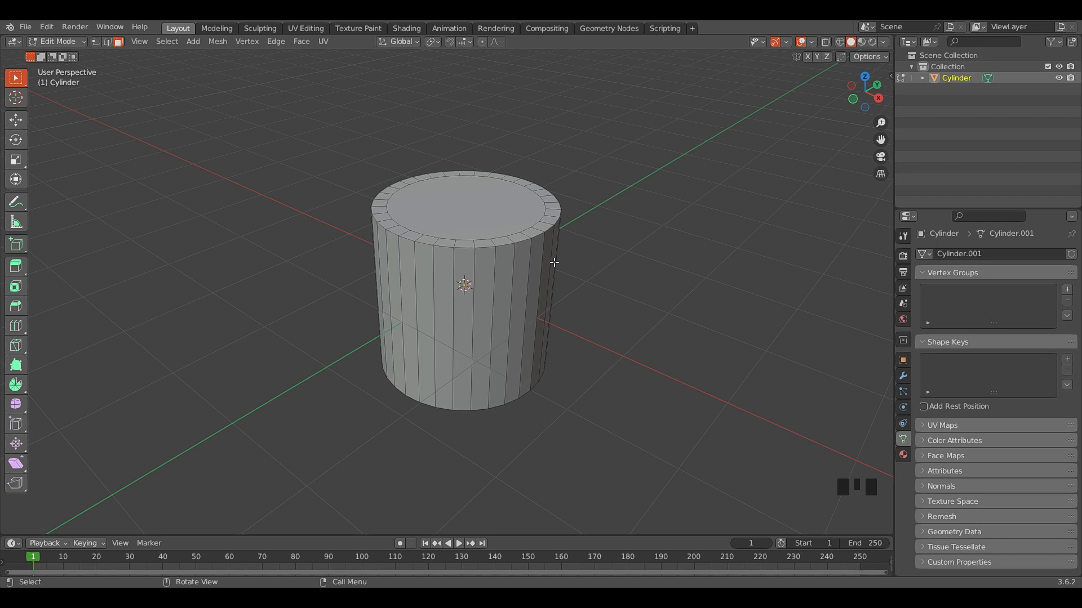
# - In face select mode, loop-select all of the cylinder's side faces
pyautogui.click(254, 292)
pyautogui.click(119, 41)
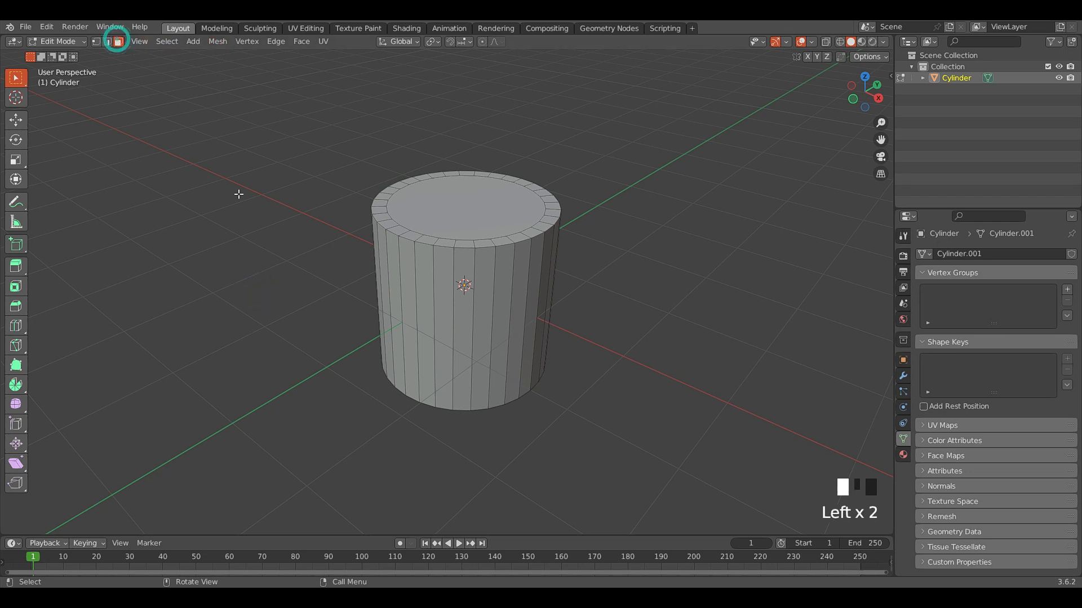
pyautogui.keyDown('alt'); pyautogui.click(428, 262); pyautogui.keyUp('alt')
pyautogui.scroll(-2, 429, 262)
pyautogui.moveTo(429, 262)
pyautogui.mouseDown(button='middle')
pyautogui.moveTo(490, 280)
pyautogui.moveTo(441, 275)
pyautogui.mouseUp(button='middle')
pyautogui.scroll(1, 441, 276)
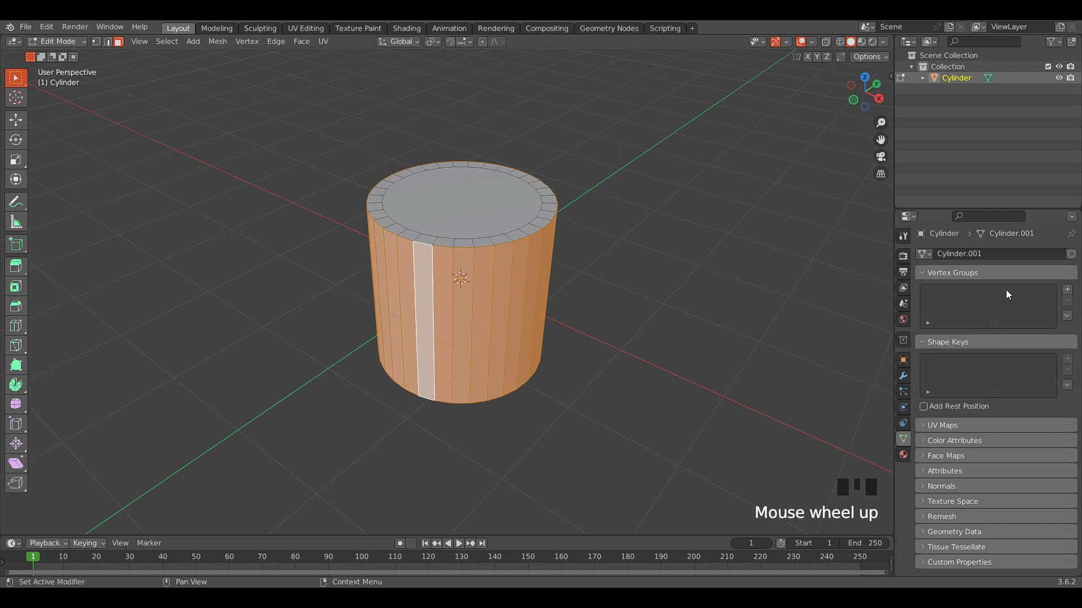
# - Add a vertex group named LATERAL to the cylinder and clear the face selection
pyautogui.click(1067, 290)
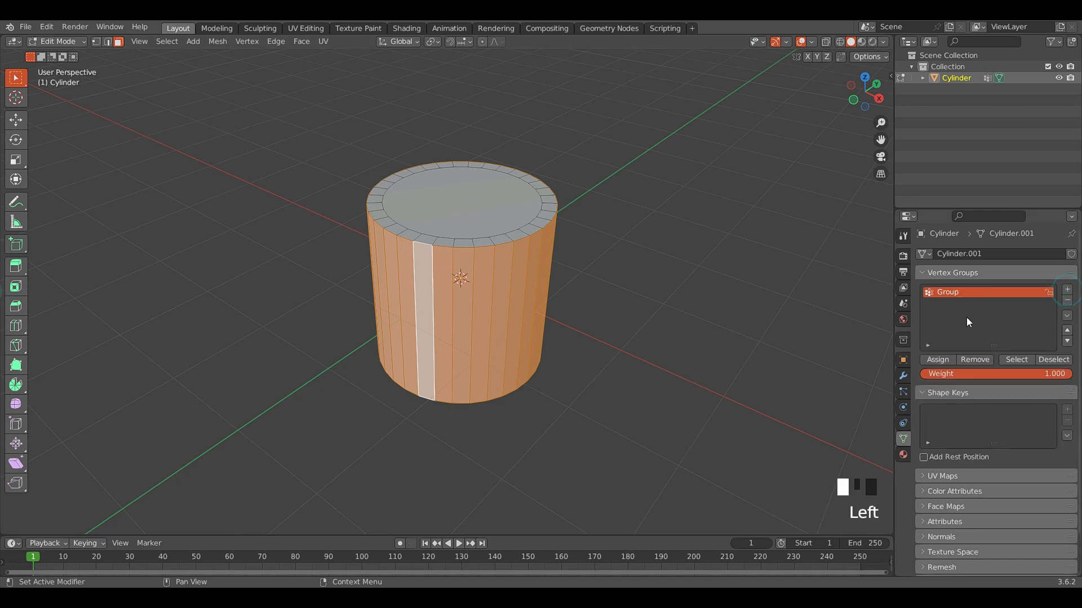
pyautogui.click(948, 292)
pyautogui.tripleClick(950, 292)
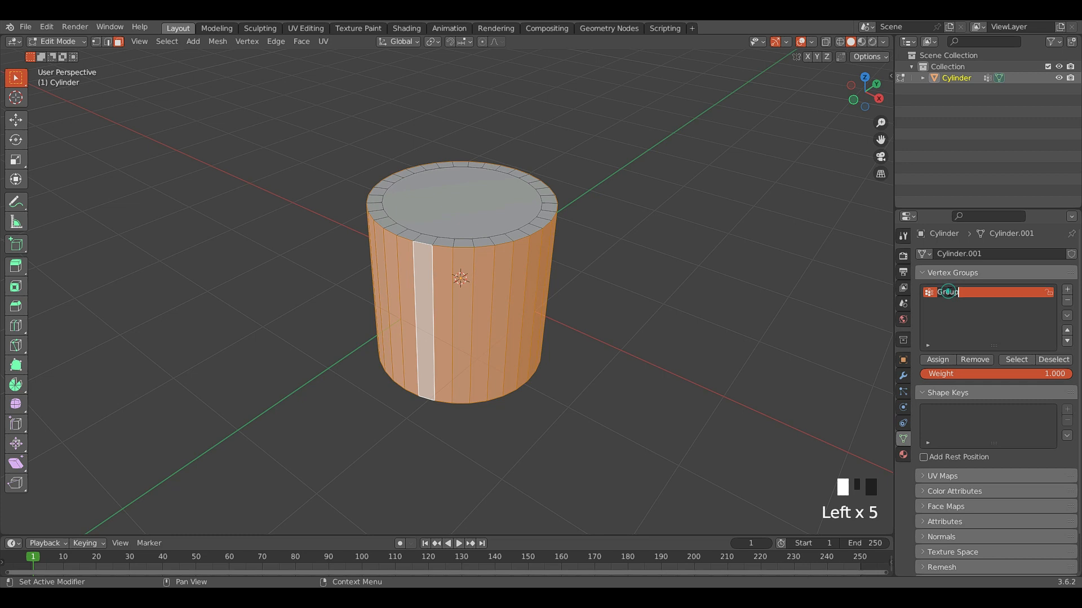
pyautogui.press('BackSpace')
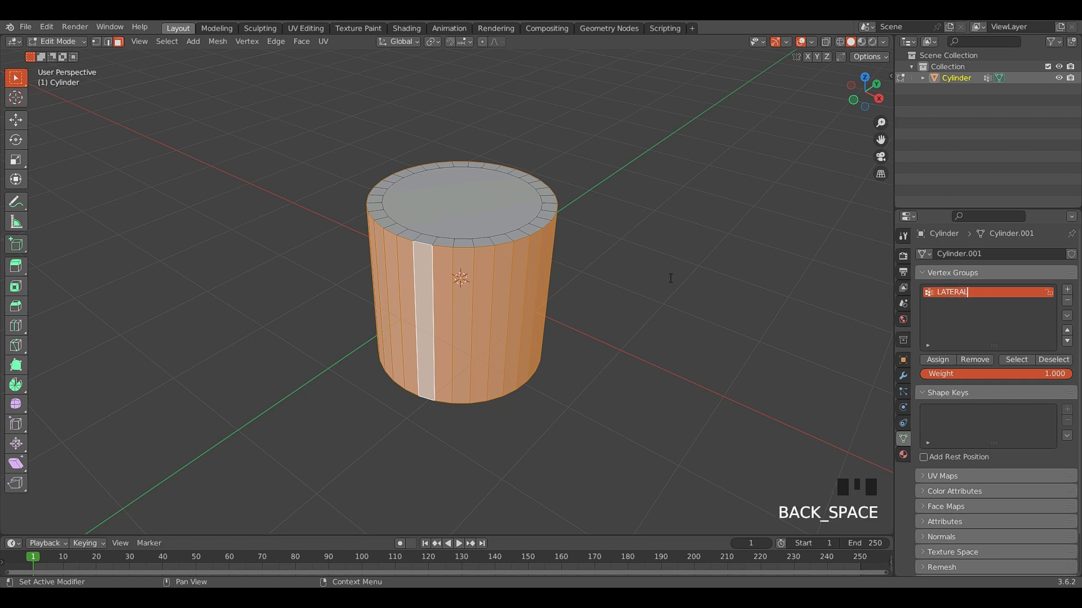
pyautogui.click(639, 269)
pyautogui.click(635, 279)
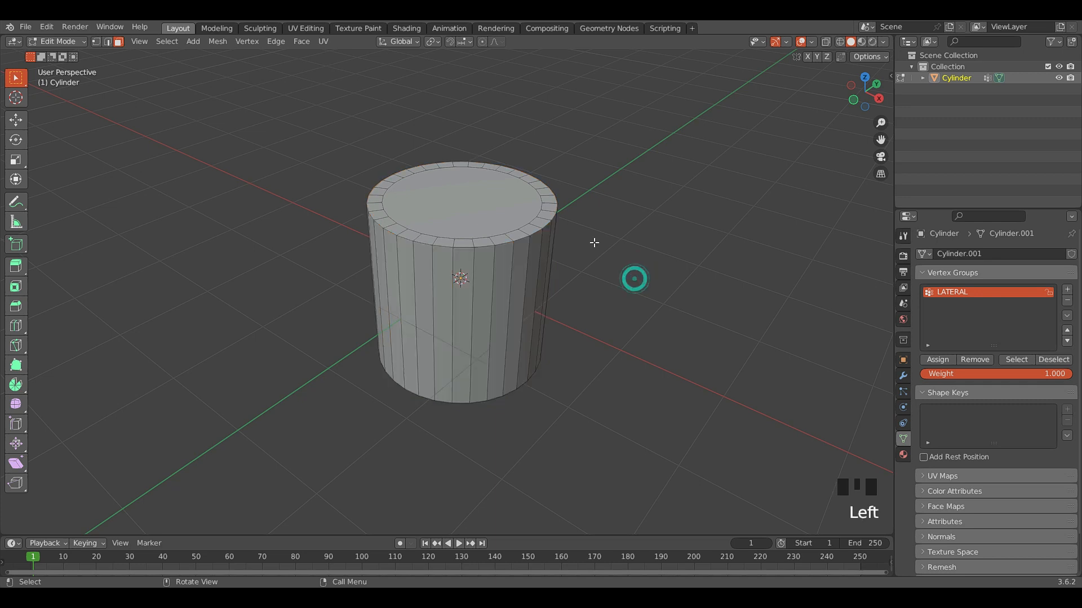
# - Loop-select the narrow ring of faces around the cylinder's top face
pyautogui.click(517, 208)
pyautogui.click(636, 295)
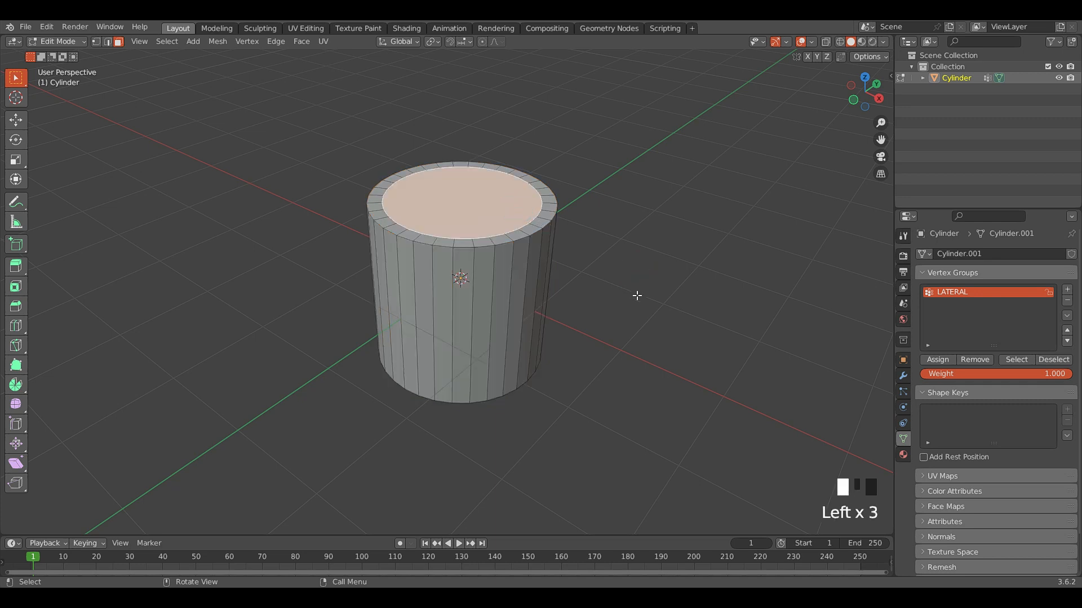
pyautogui.keyDown('alt'); pyautogui.click(541, 221); pyautogui.keyUp('alt')
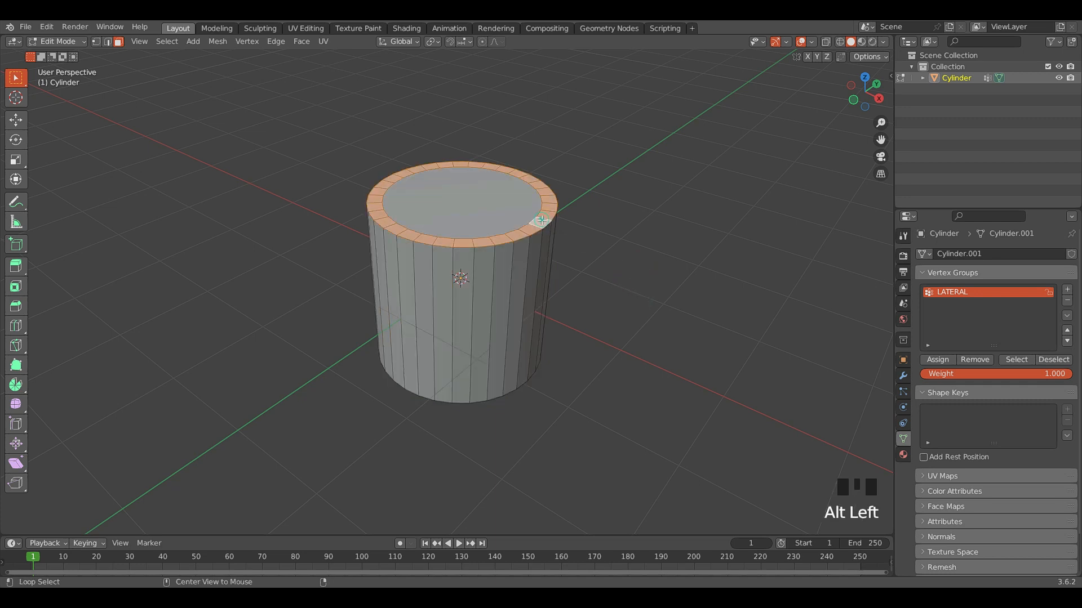
# - Add a second vertex group to the cylinder and name it SUPERIOR
pyautogui.click(1066, 289)
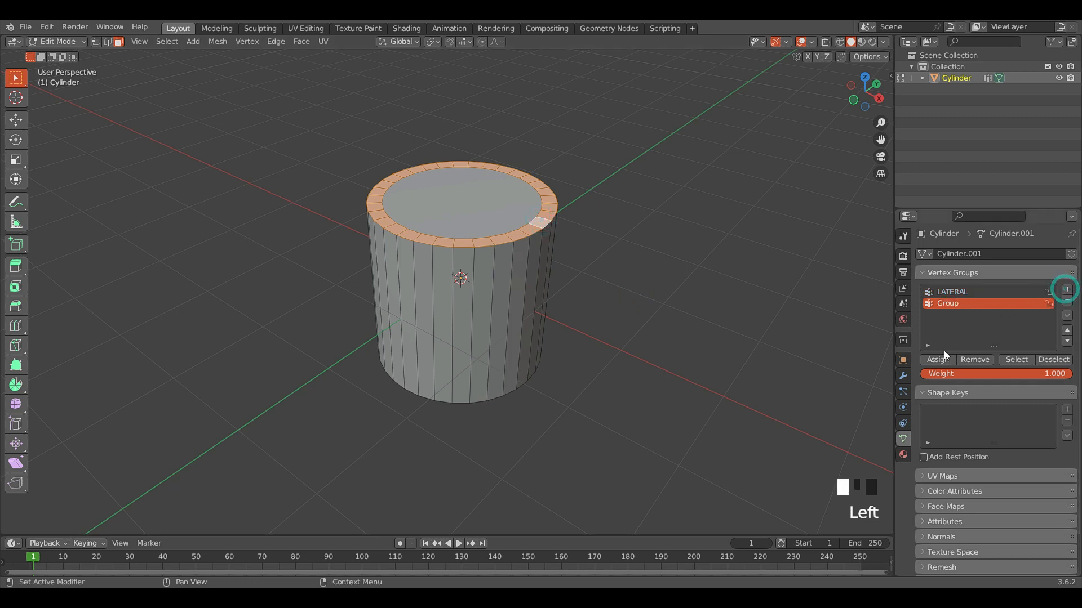
pyautogui.doubleClick(944, 303)
pyautogui.doubleClick(944, 303)
pyautogui.write('SUPERIOR')
pyautogui.click(705, 325)
pyautogui.click(946, 295)
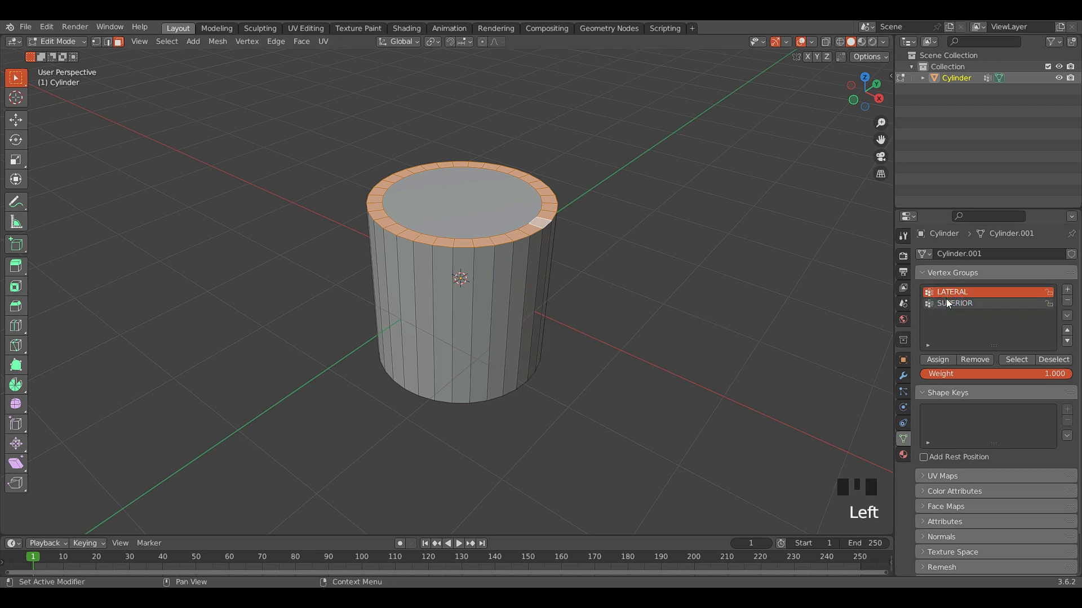
pyautogui.press('F2')
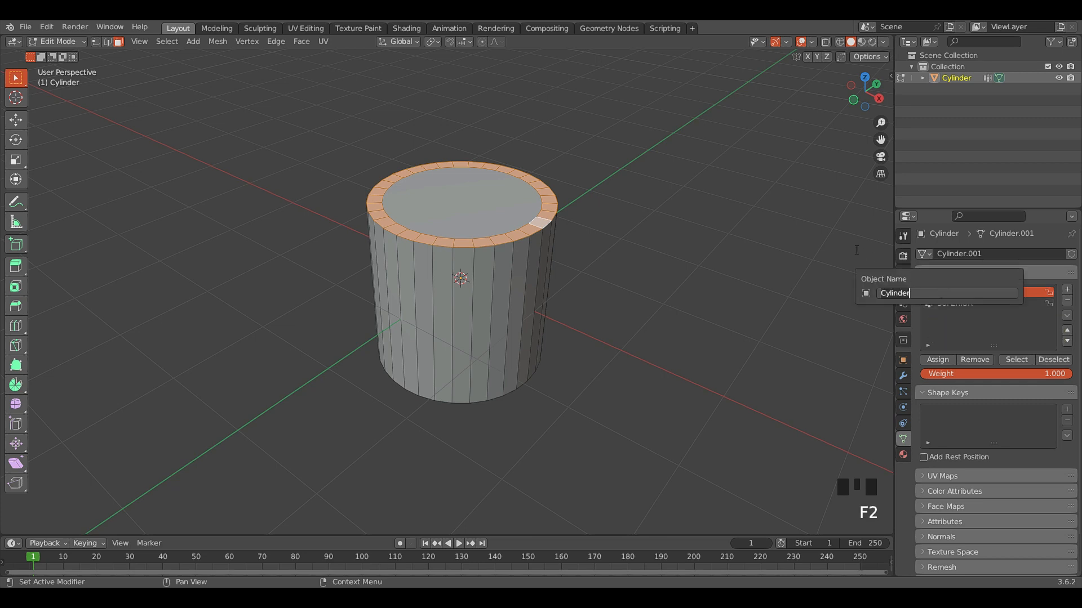
pyautogui.click(804, 228)
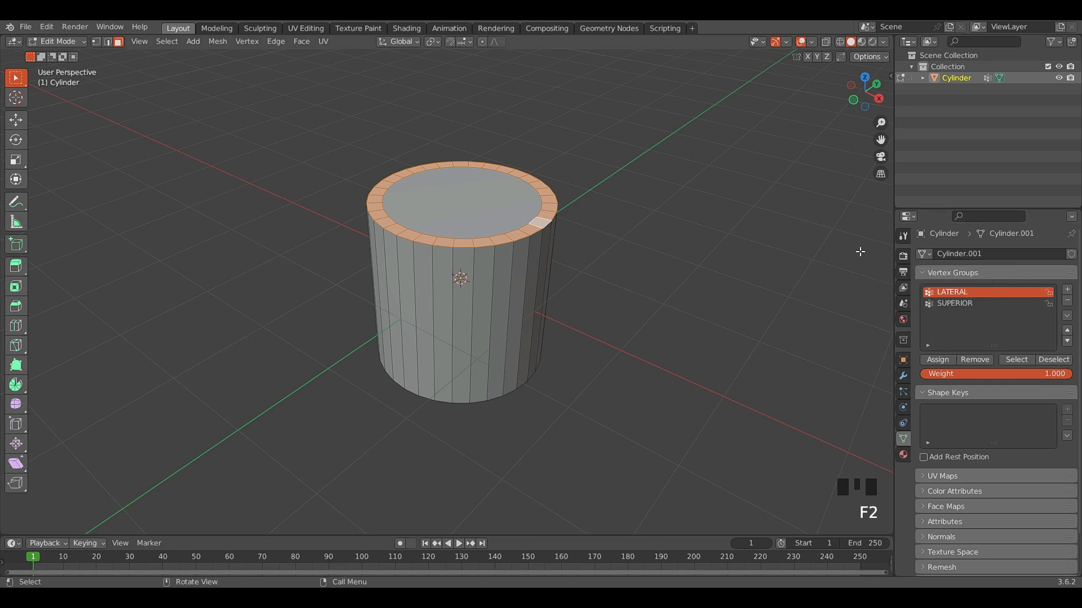
# - Try to select the faces of the SUPERIOR vertex group and those of the LATERAL group, starting from a cleared selection
pyautogui.click(955, 293)
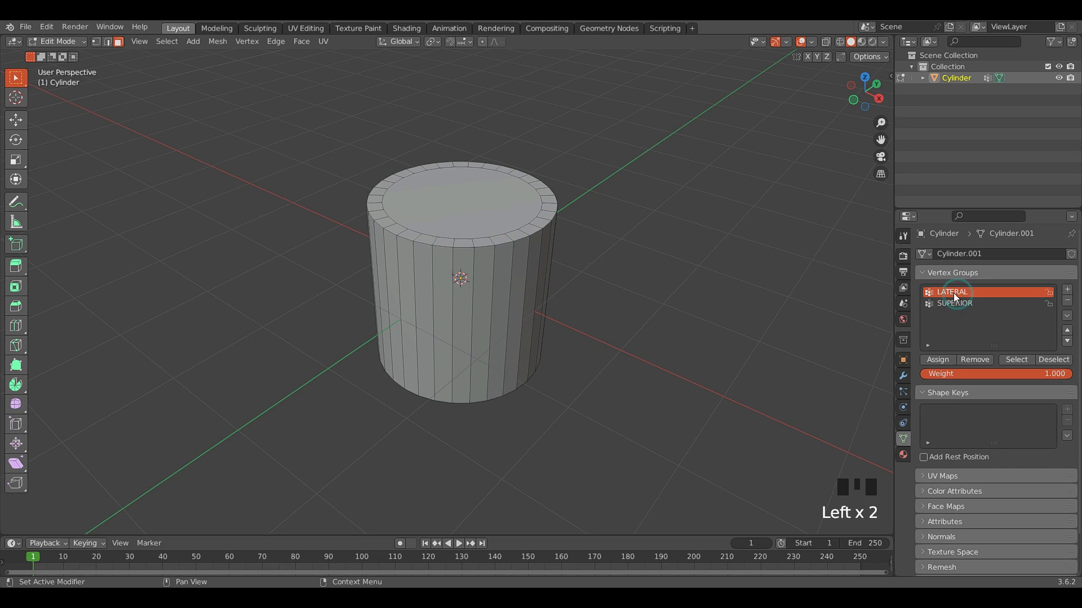
pyautogui.click(791, 269)
pyautogui.scroll(-2, 721, 265)
pyautogui.moveTo(721, 265); pyautogui.dragTo(726, 260, button='middle')
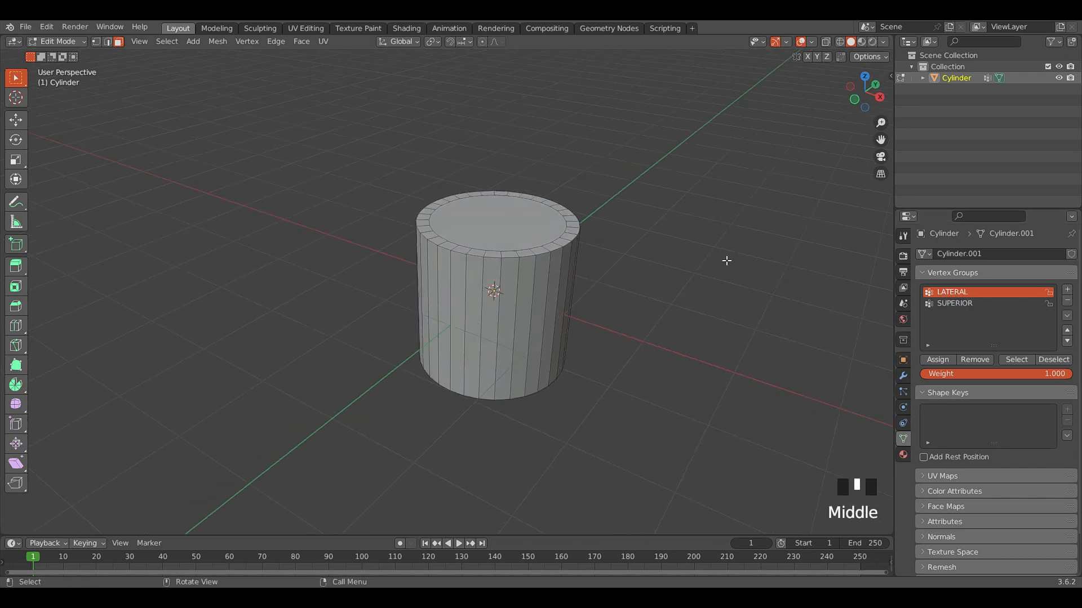
pyautogui.scroll(1, 648, 343)
pyautogui.keyDown('shift'); pyautogui.moveTo(648, 343); pyautogui.dragTo(633, 300, button='middle'); pyautogui.keyUp('shift')
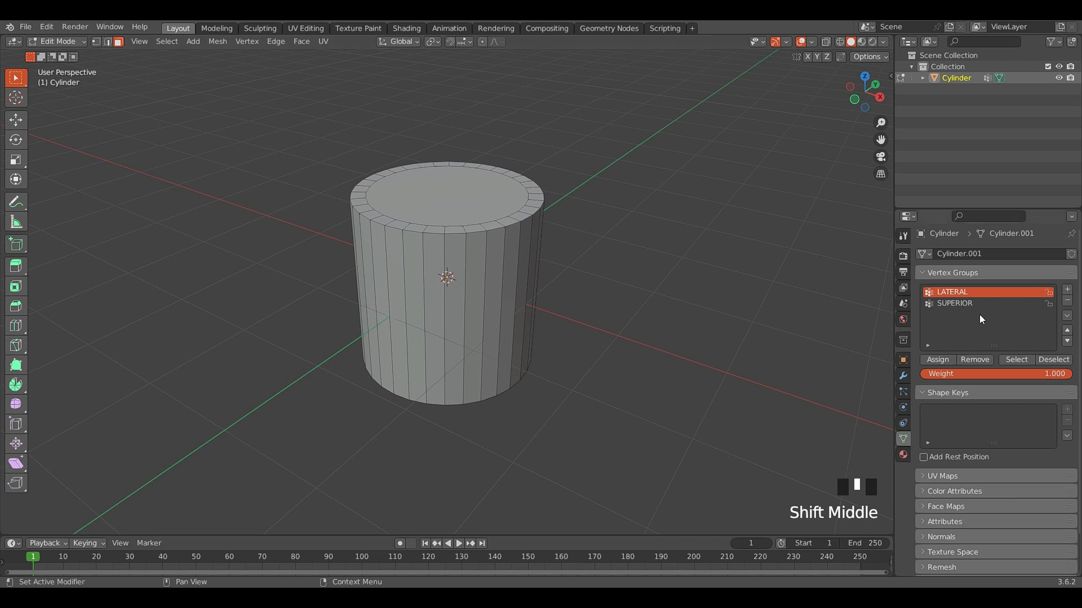
pyautogui.click(812, 292)
pyautogui.click(946, 303)
pyautogui.click(1008, 359)
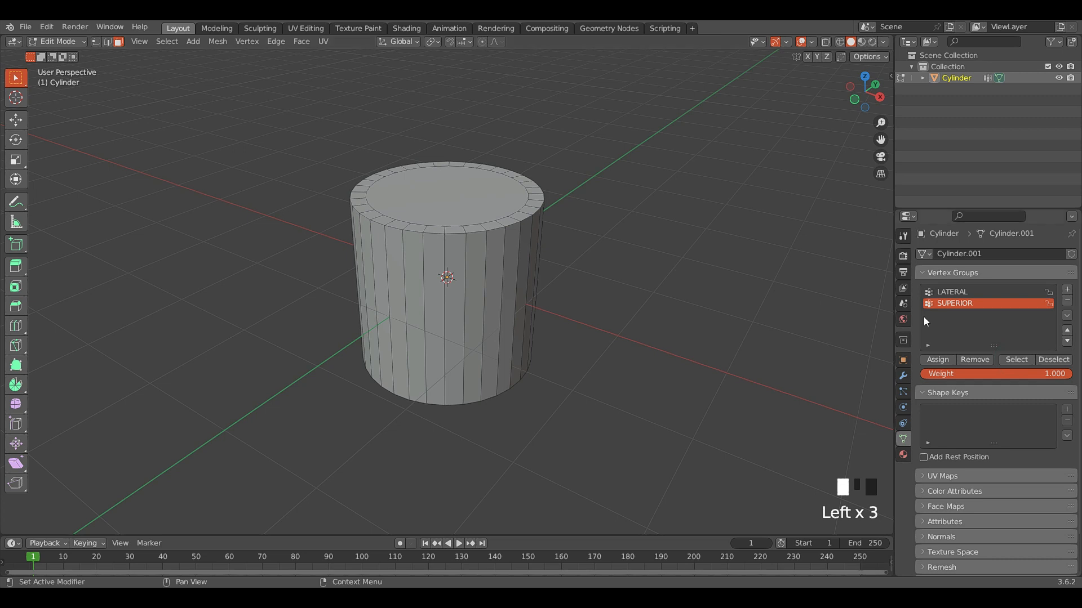
pyautogui.click(947, 291)
pyautogui.click(1012, 358)
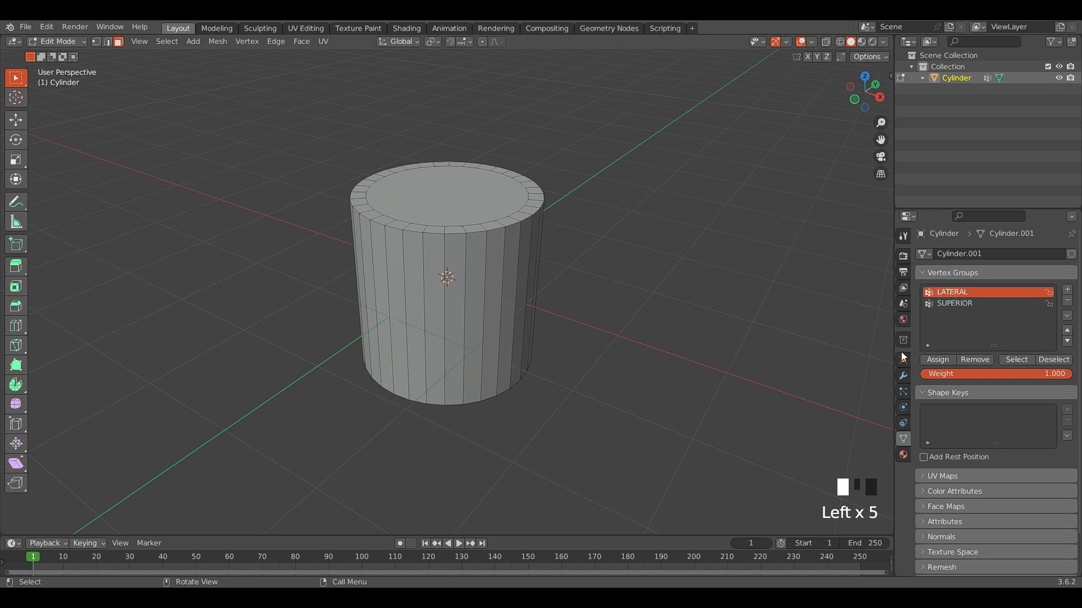
# - Loop-select the cylinder's side faces, assign them to the LATERAL vertex group, and clear the selection
pyautogui.click(934, 359)
pyautogui.click(737, 268)
pyautogui.click(714, 273)
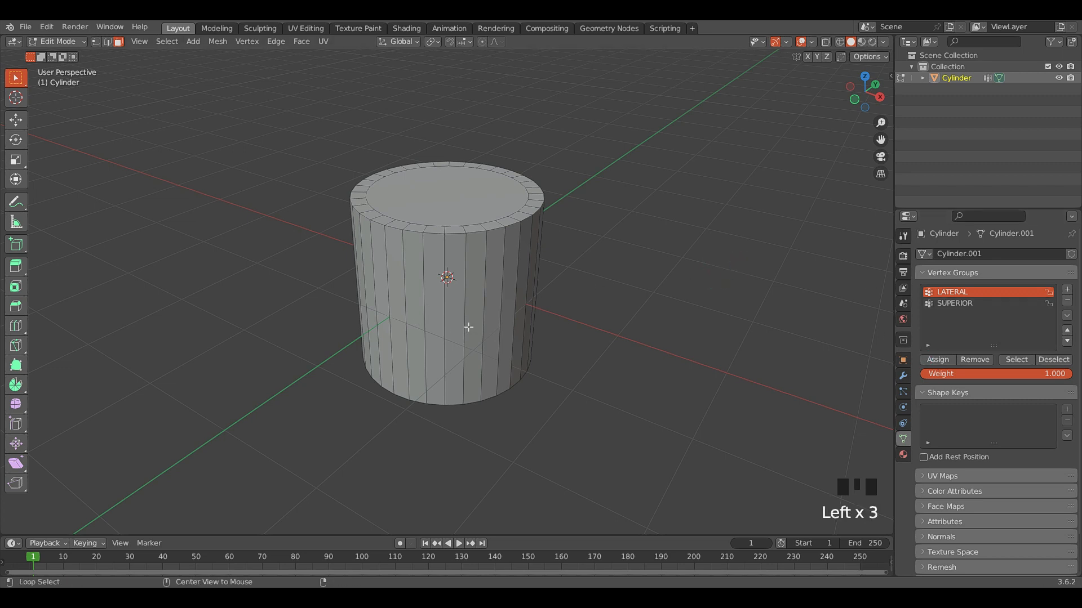
pyautogui.keyDown('alt'); pyautogui.click(457, 319); pyautogui.keyUp('alt')
pyautogui.click(939, 361)
pyautogui.click(724, 262)
pyautogui.click(569, 220)
# - Loop-select the cylinder's top ring of faces, assign it to the SUPERIOR vertex group, and clear the selection
pyautogui.moveTo(605, 258); pyautogui.dragTo(572, 257, button='middle')
pyautogui.scroll(2, 572, 256)
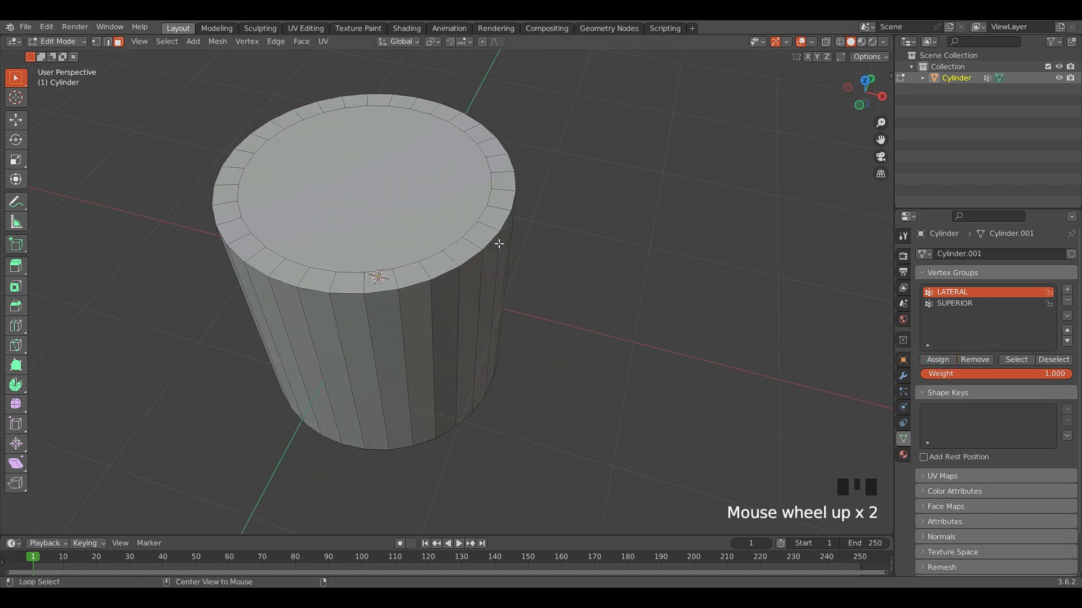
pyautogui.keyDown('alt'); pyautogui.click(486, 228); pyautogui.keyUp('alt')
pyautogui.moveTo(486, 229); pyautogui.dragTo(681, 265, button='middle')
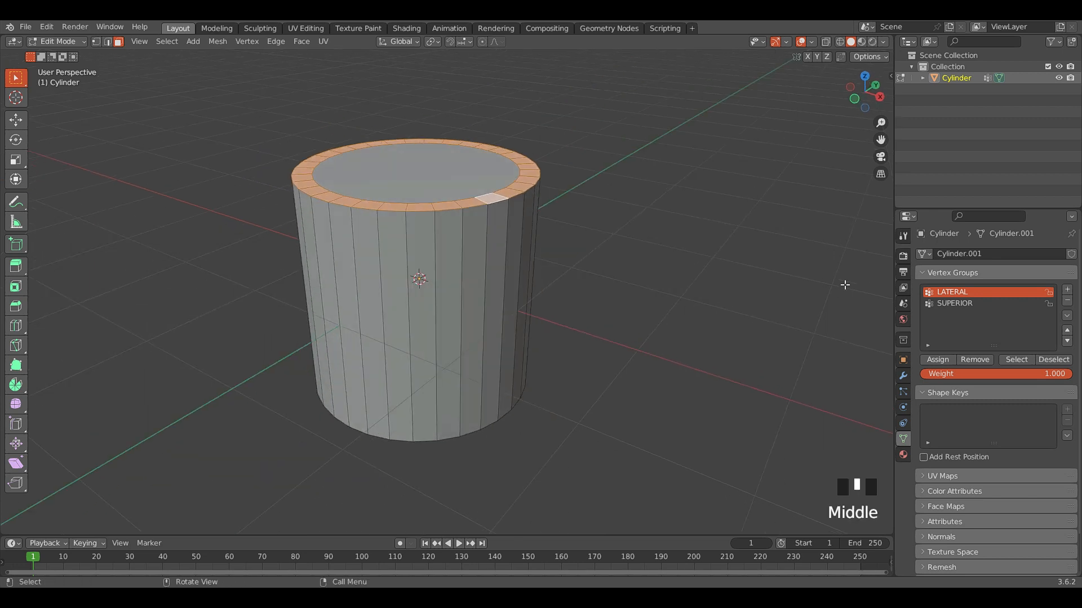
pyautogui.click(942, 303)
pyautogui.click(937, 359)
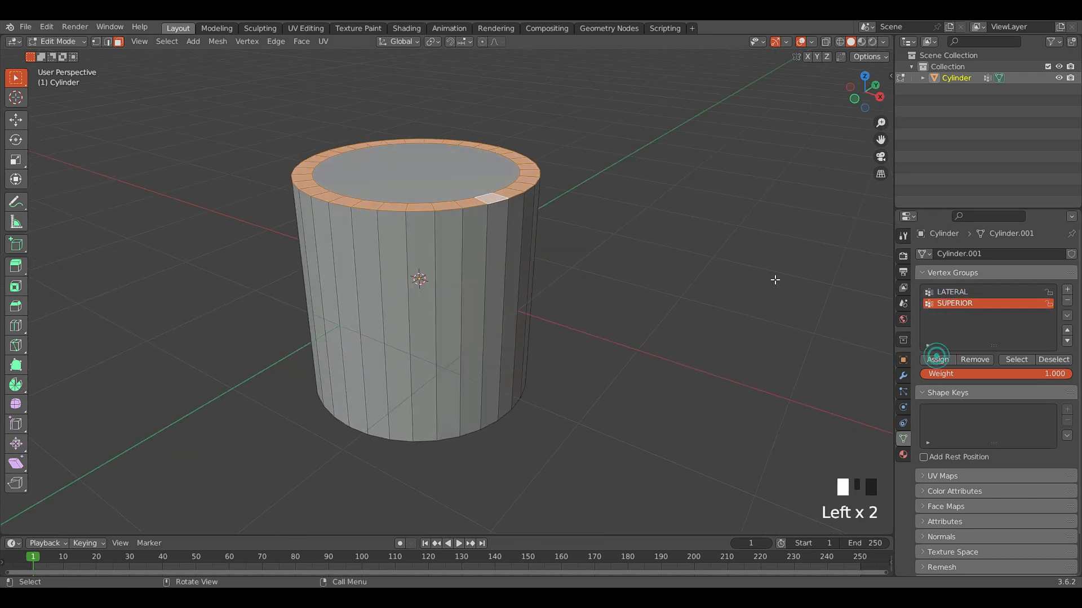
pyautogui.click(754, 269)
pyautogui.click(710, 238)
# - Select the cylinder's side faces through the LATERAL vertex group
pyautogui.click(965, 292)
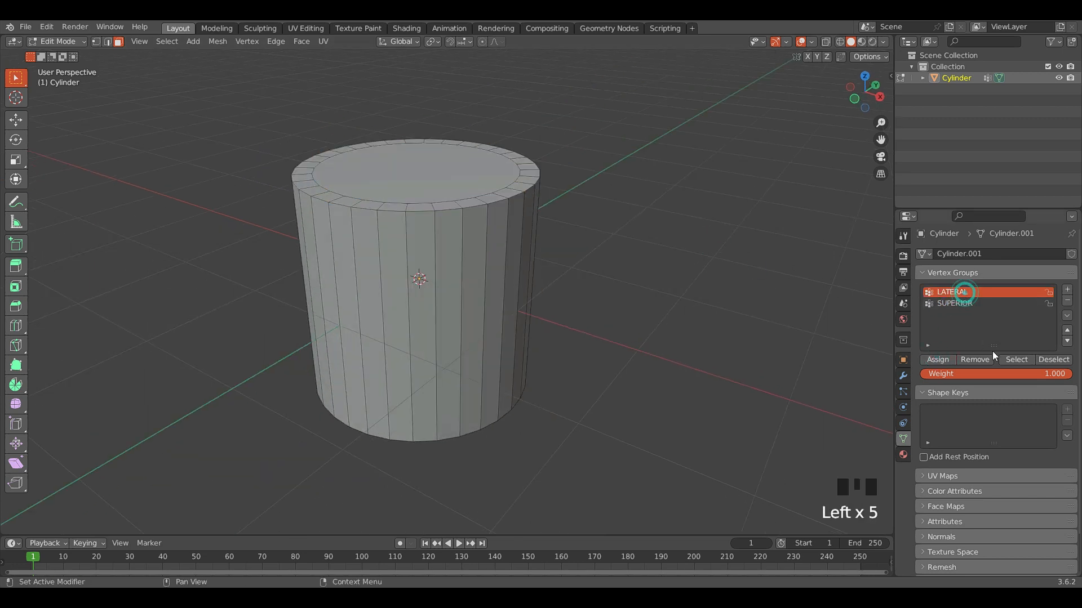
pyautogui.click(1006, 358)
pyautogui.moveTo(570, 261); pyautogui.dragTo(569, 268, button='middle')
pyautogui.scroll(2, 507, 260)
pyautogui.moveTo(495, 259); pyautogui.dragTo(489, 224, button='middle')
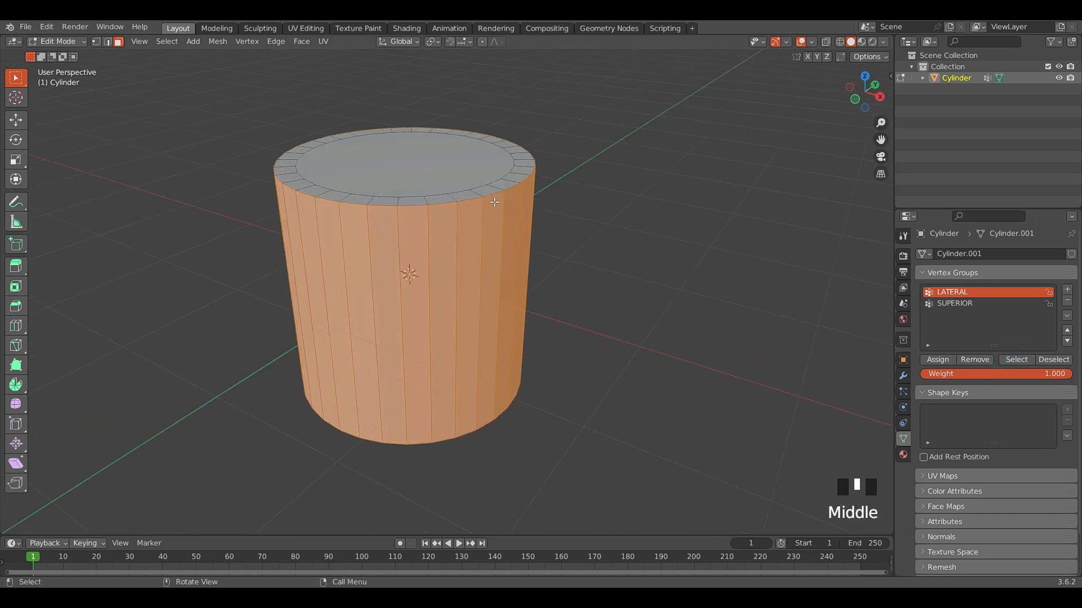
# - Clear the cylinder's face selection and return to Object Mode
pyautogui.scroll(-1, 494, 203)
pyautogui.click(664, 234)
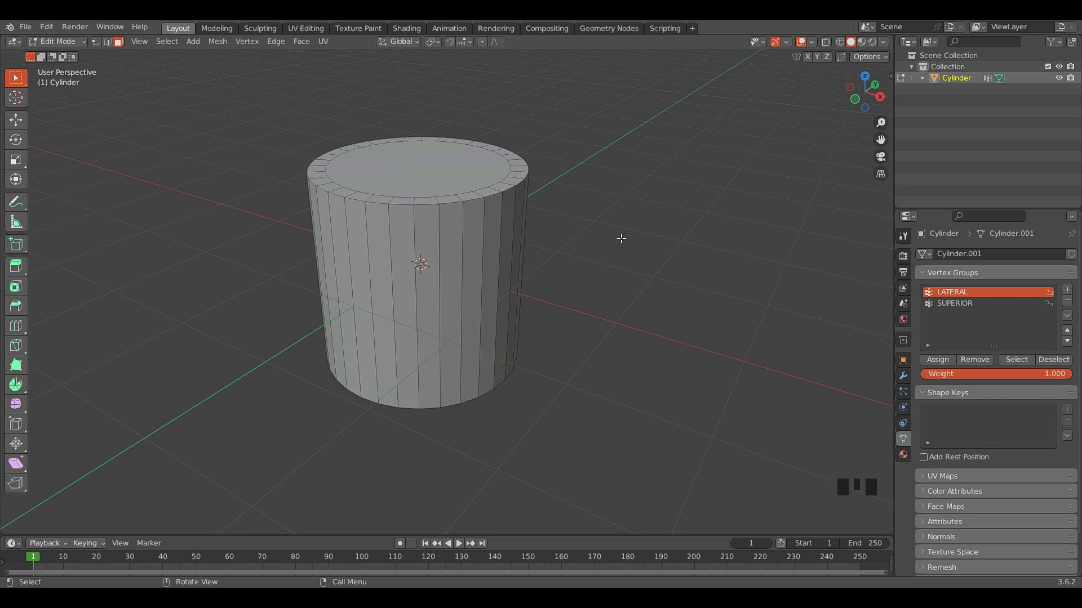
pyautogui.press('Tab')
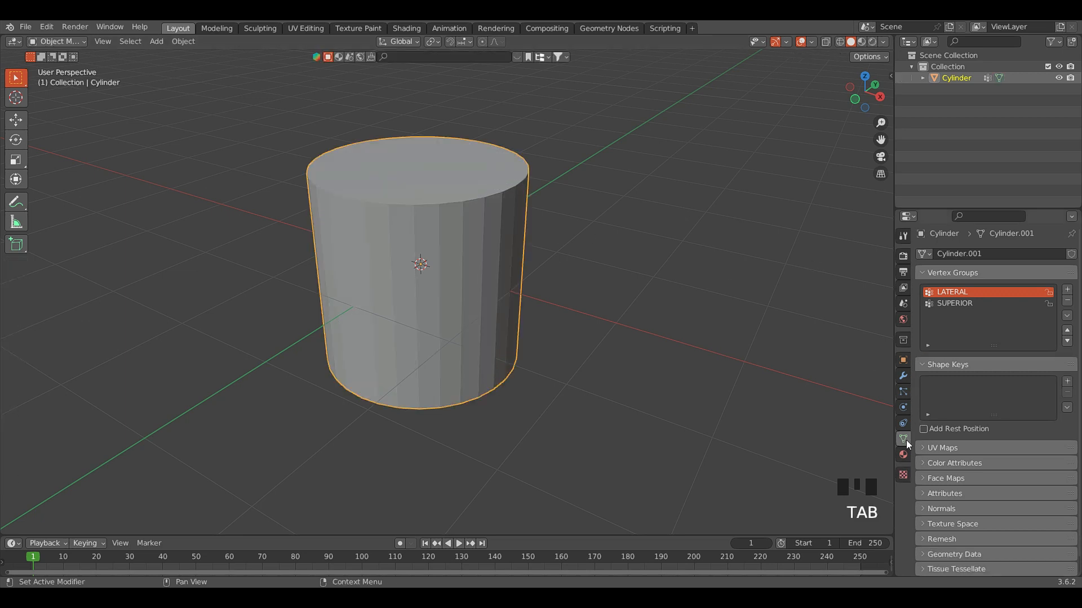
# - Create two new materials for the cylinder, each in its own material slot
pyautogui.click(901, 455)
pyautogui.click(973, 302)
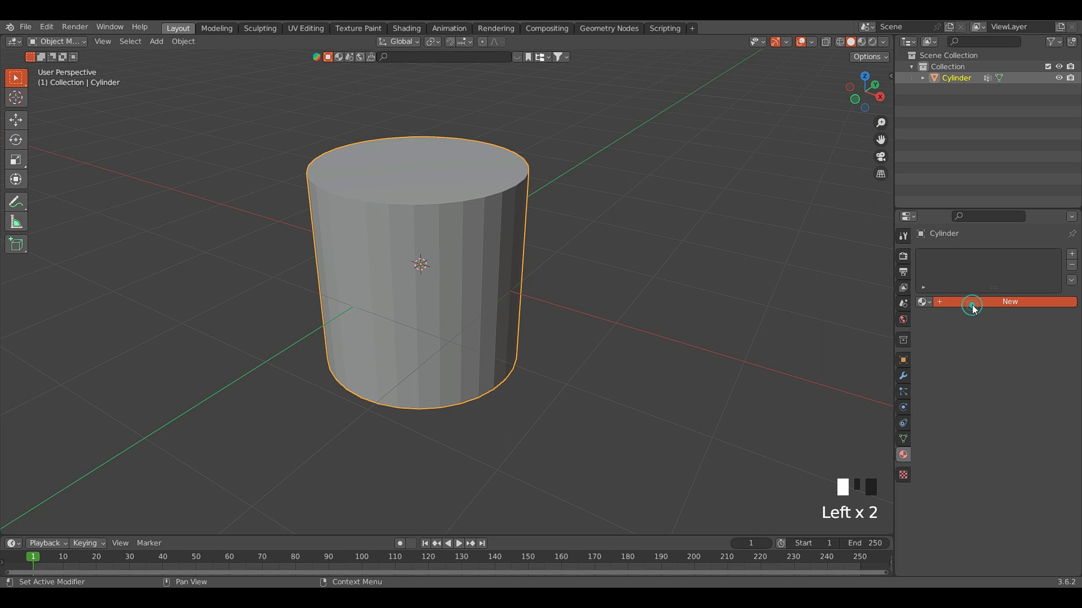
pyautogui.click(1071, 254)
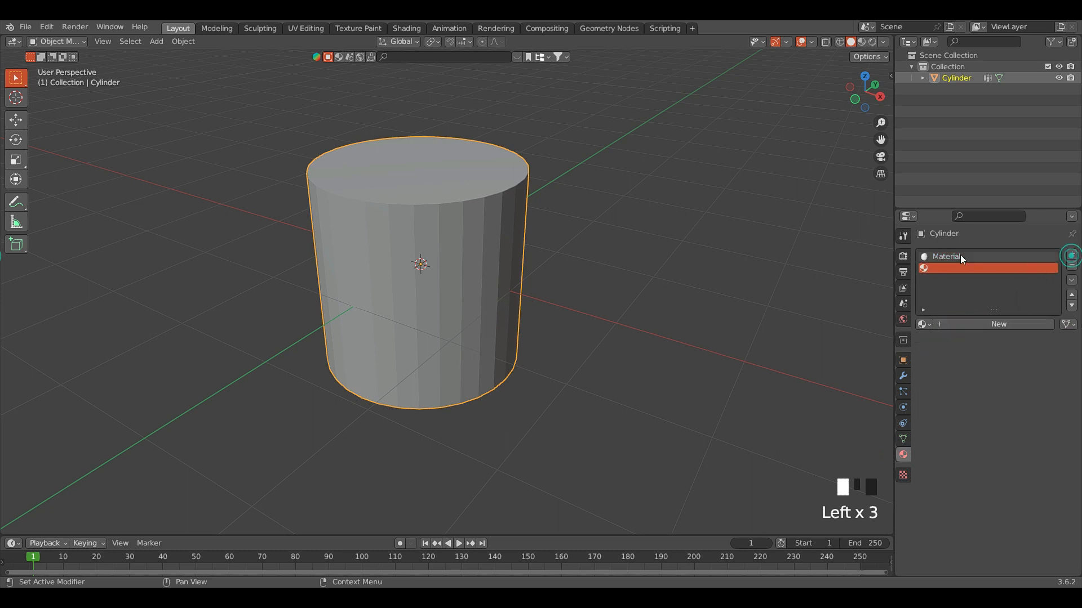
pyautogui.click(1070, 256)
pyautogui.click(975, 277)
pyautogui.click(1071, 266)
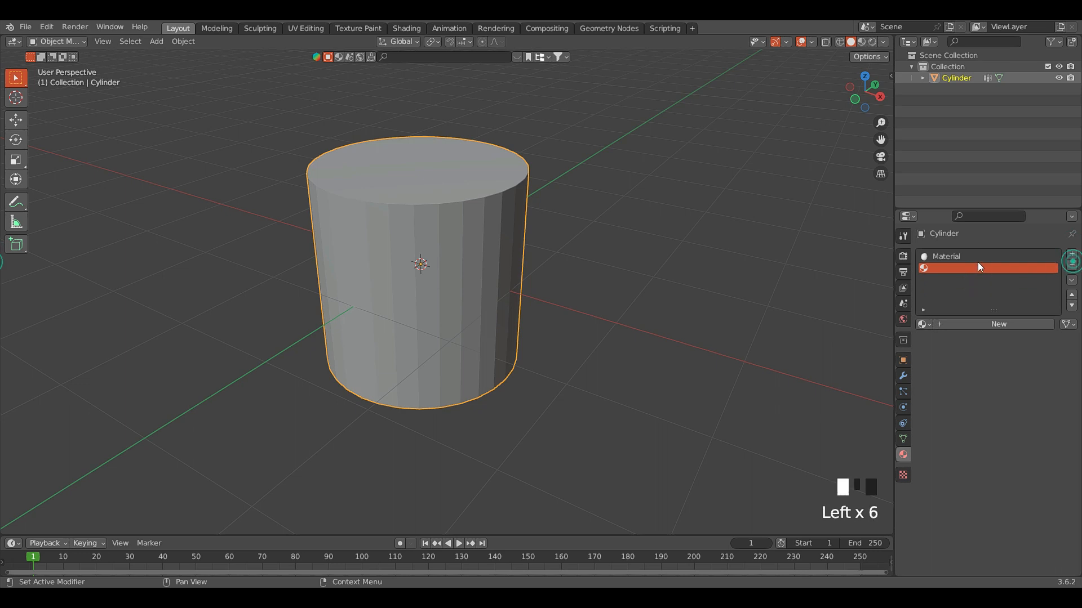
pyautogui.click(992, 324)
# - Name the first material AZULI and set its base color to blue
pyautogui.click(952, 260)
pyautogui.click(965, 322)
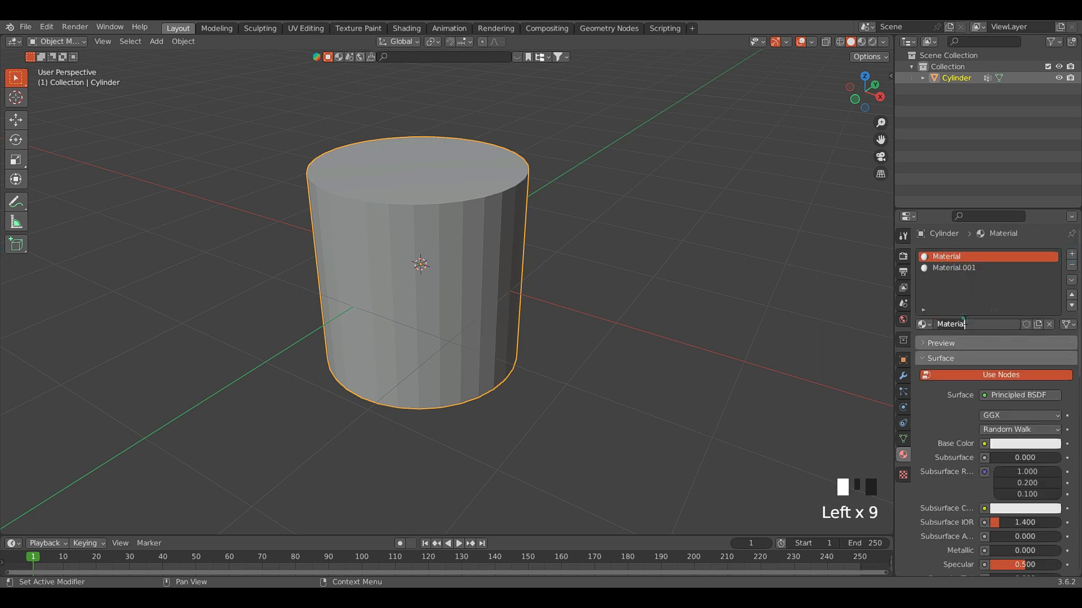
pyautogui.write('AZULI')
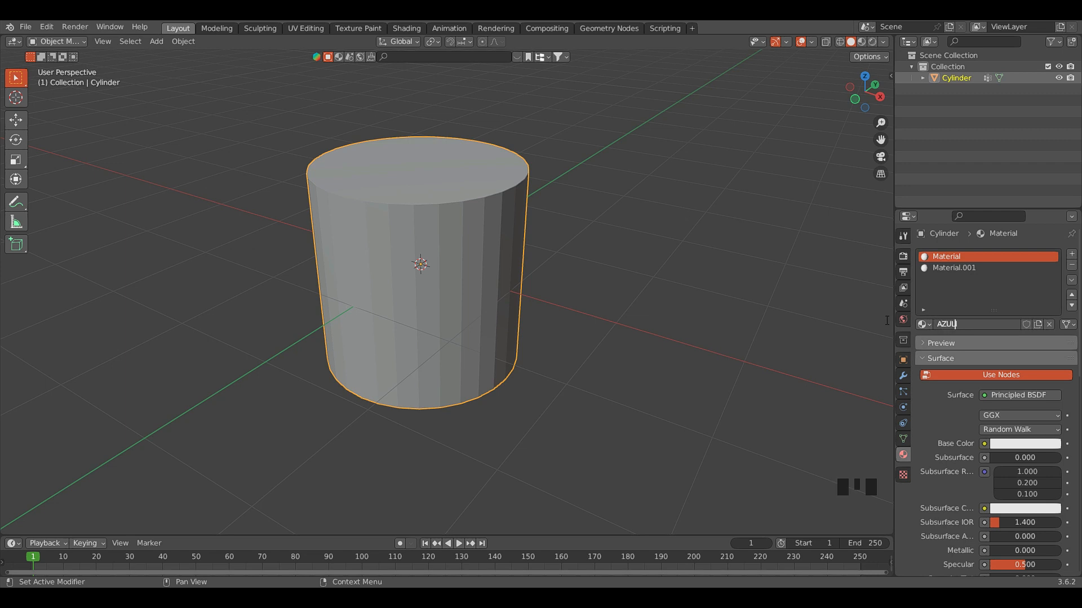
pyautogui.click(964, 291)
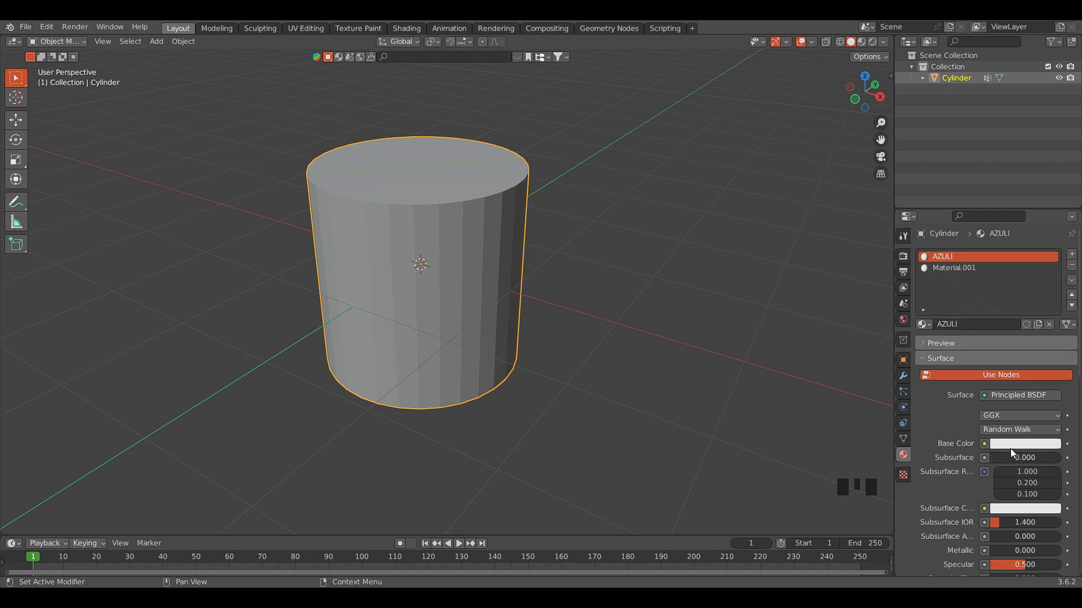
pyautogui.click(1009, 449)
pyautogui.click(1040, 299)
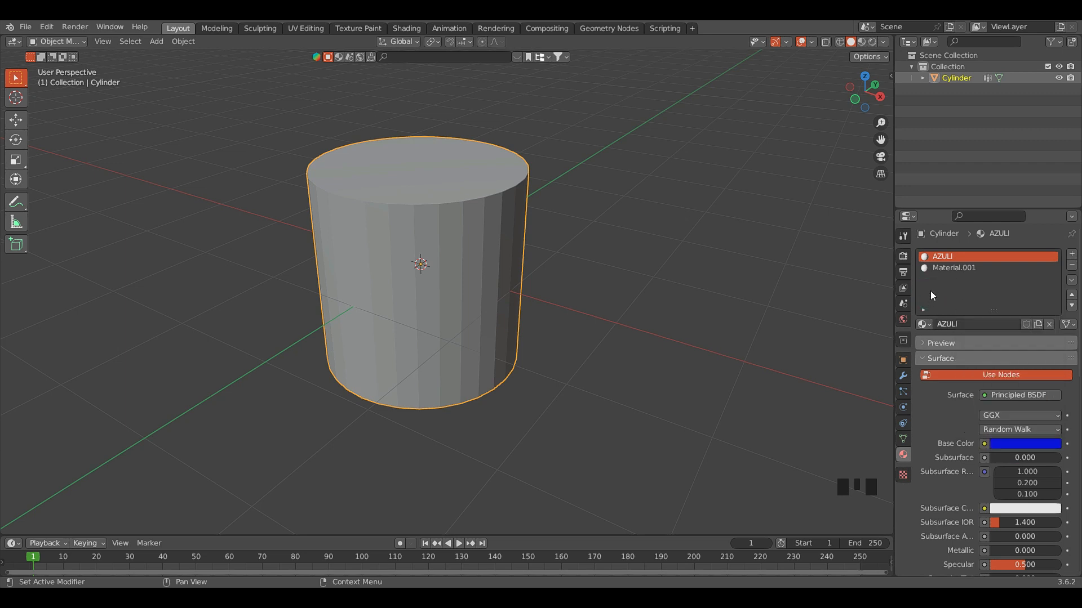
# - Correct the blue material's name to AZUL
pyautogui.click(940, 269)
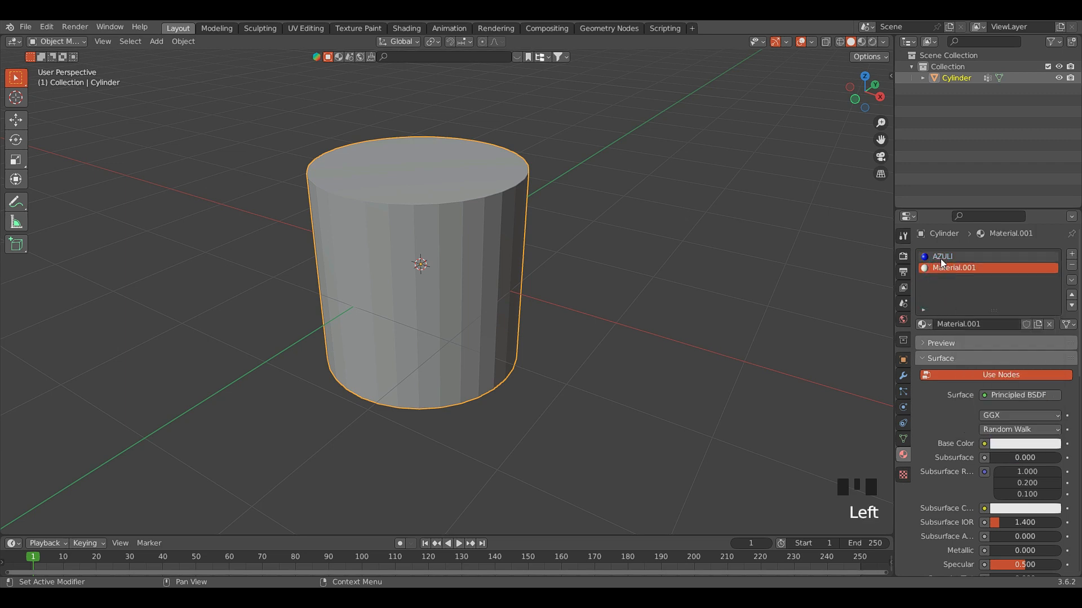
pyautogui.click(940, 258)
pyautogui.click(957, 324)
pyautogui.press('BackSpace')
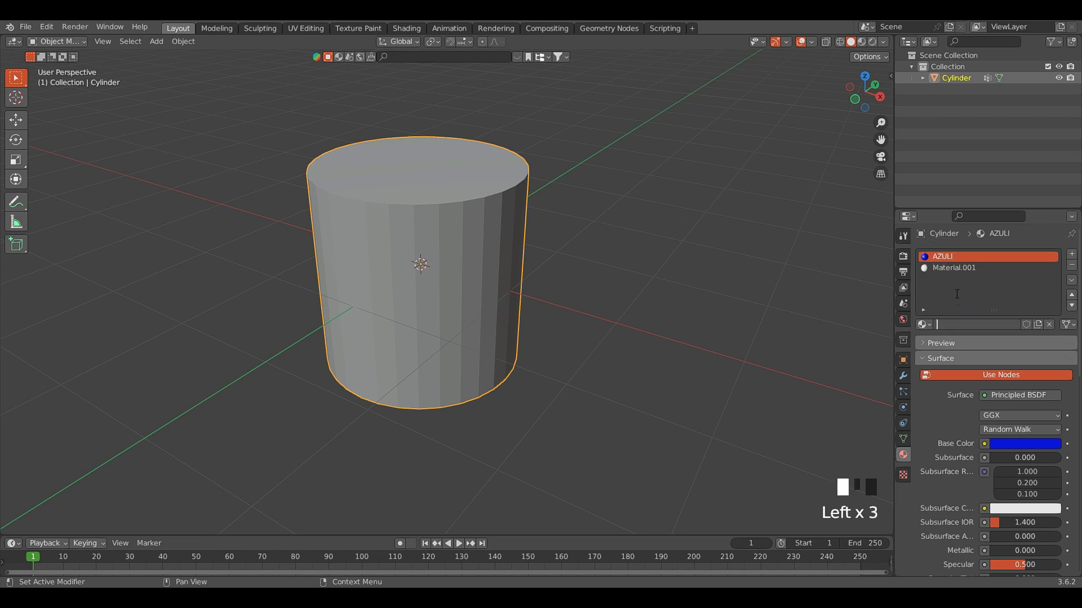
pyautogui.press('Escape')
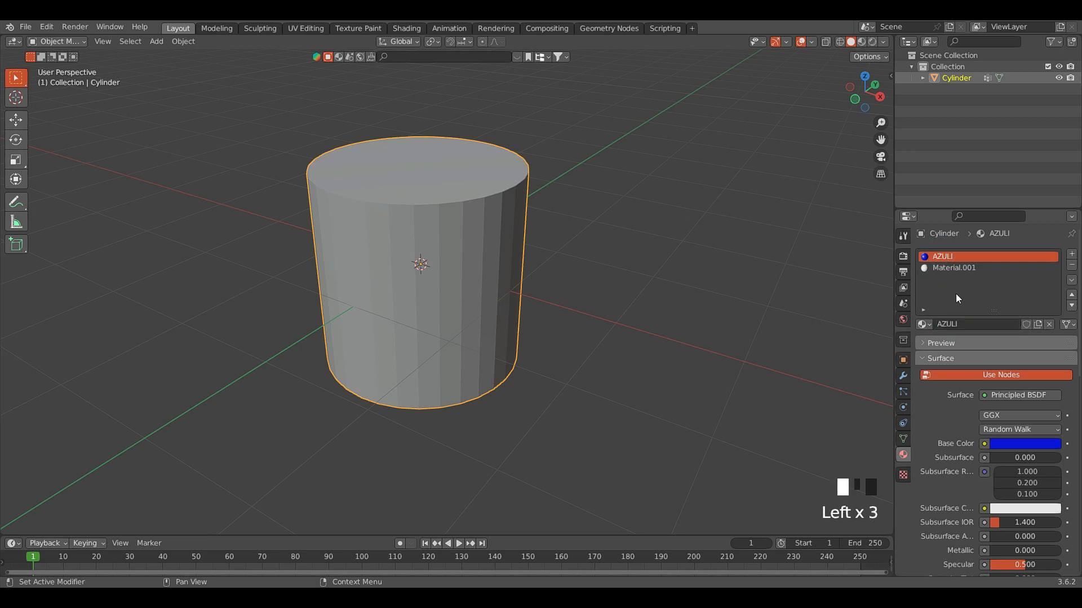
pyautogui.doubleClick(941, 258)
pyautogui.write('A')
# - Rename the second material AMARELO
pyautogui.click(954, 270)
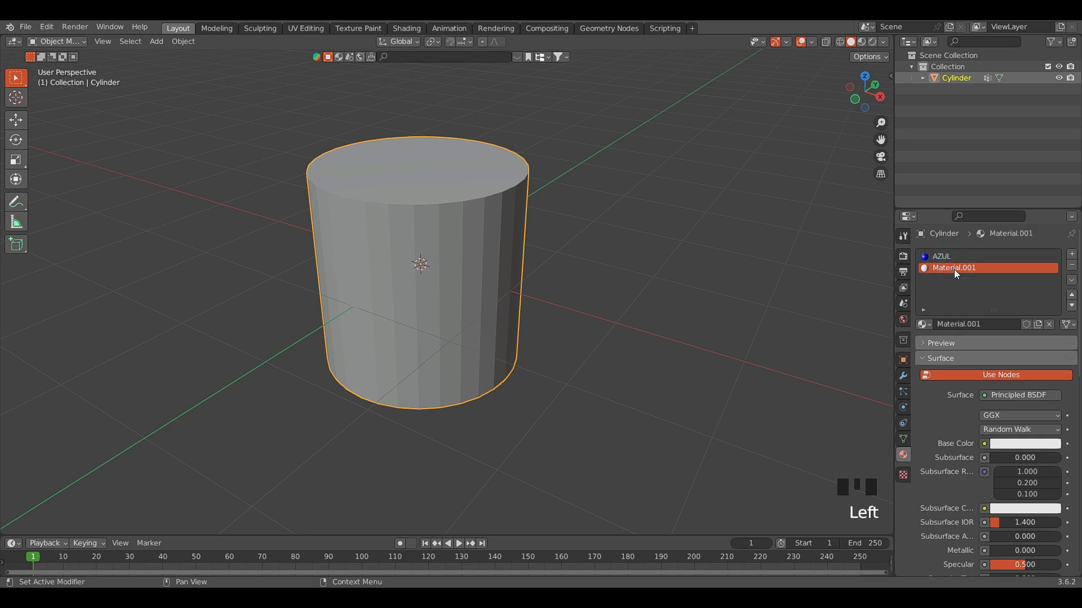
pyautogui.press('F2')
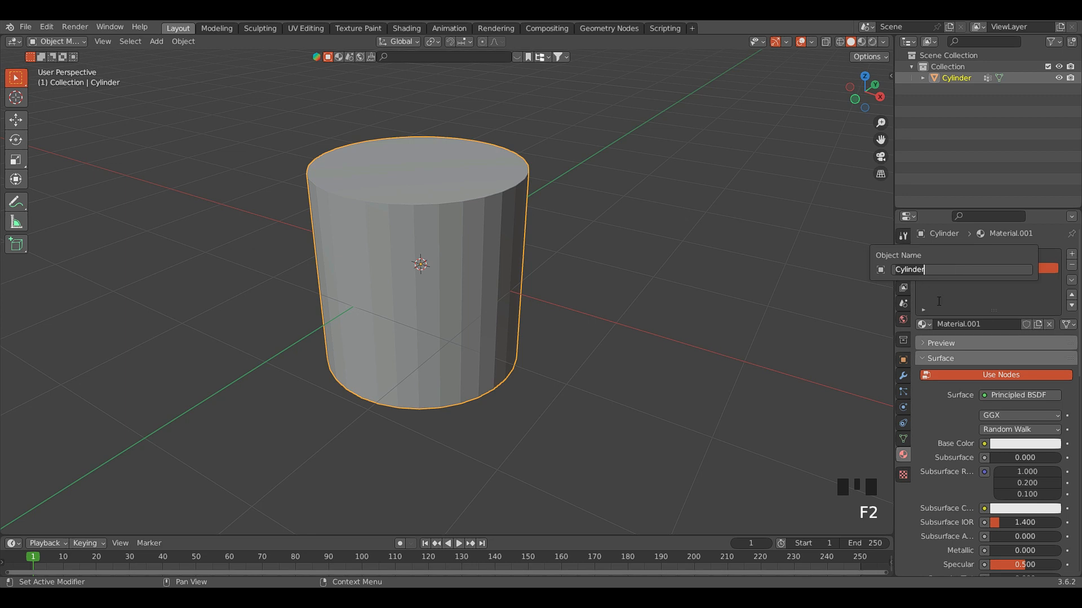
pyautogui.click(938, 301)
pyautogui.click(962, 269)
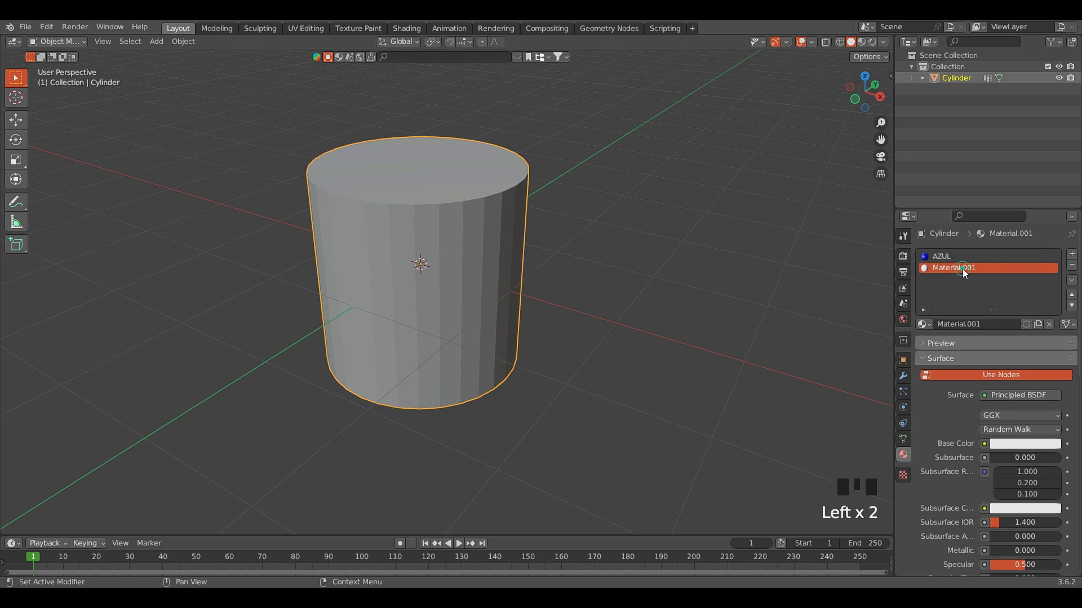
pyautogui.doubleClick(962, 269)
pyautogui.write('AMARELO')
pyautogui.click(949, 312)
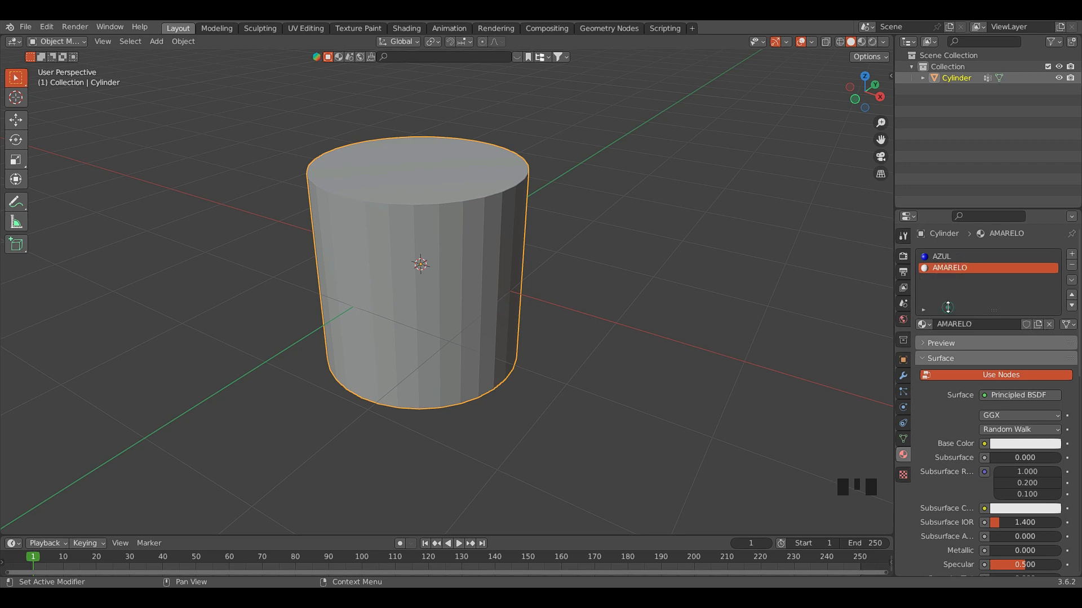
# - Set the AMARELO material's base color to a bright greenish yellow
pyautogui.click(1000, 441)
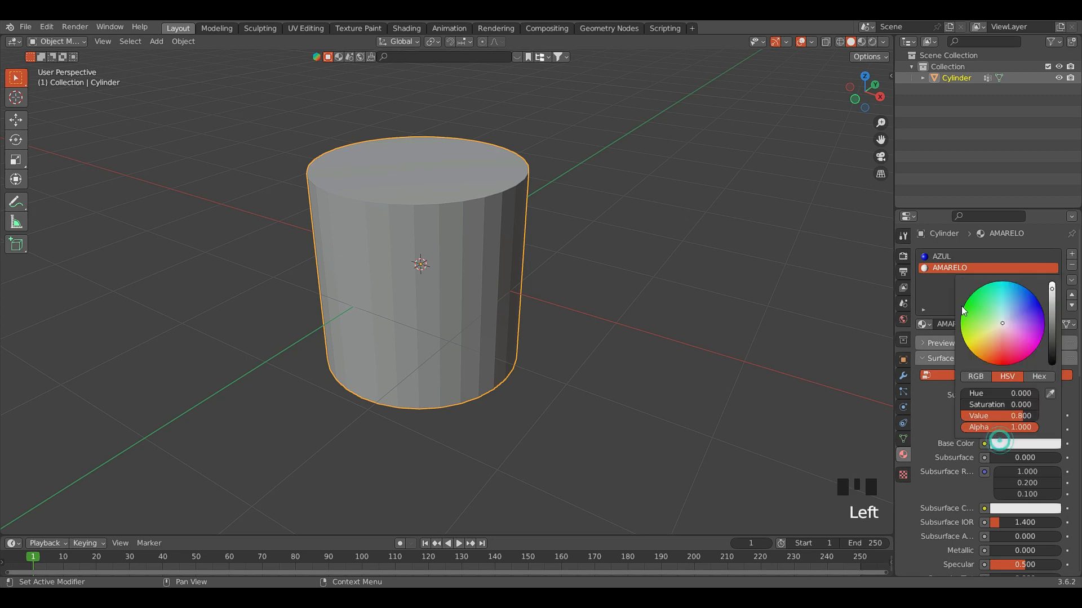
pyautogui.click(966, 338)
pyautogui.click(933, 297)
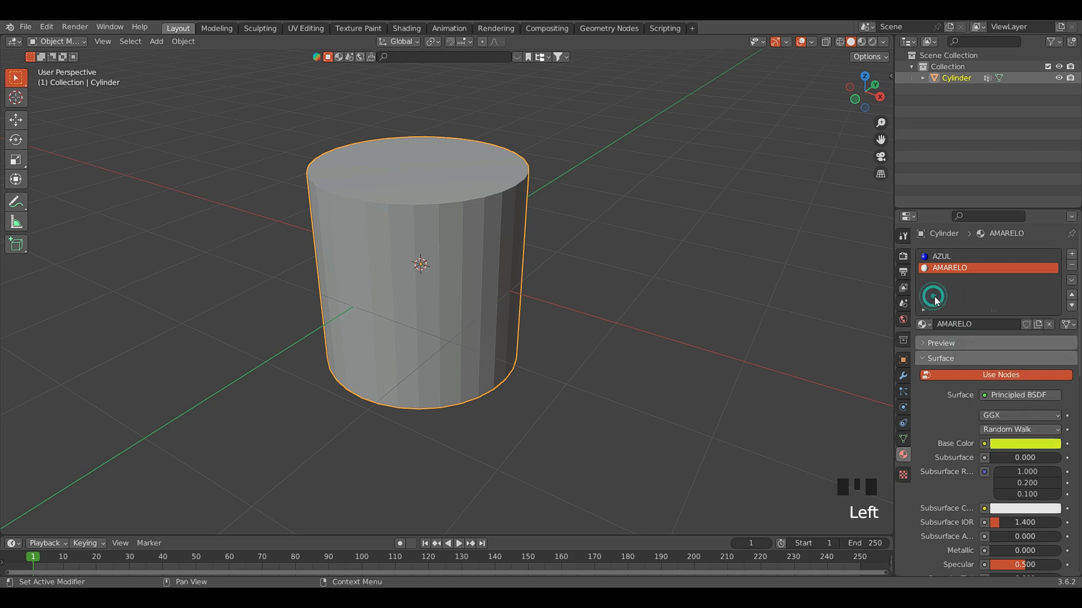
# - Make the AZUL slot active, show the viewport in Material Preview shading, and deselect the cylinder
pyautogui.click(936, 261)
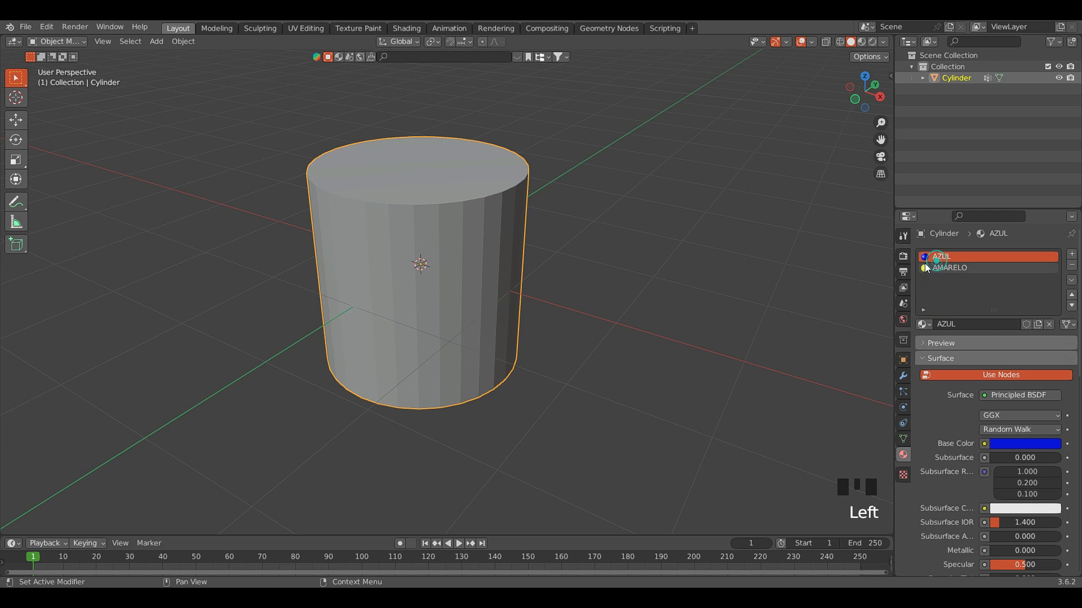
pyautogui.click(860, 43)
pyautogui.keyDown('shift'); pyautogui.moveTo(559, 240); pyautogui.dragTo(541, 251, button='middle'); pyautogui.keyUp('shift')
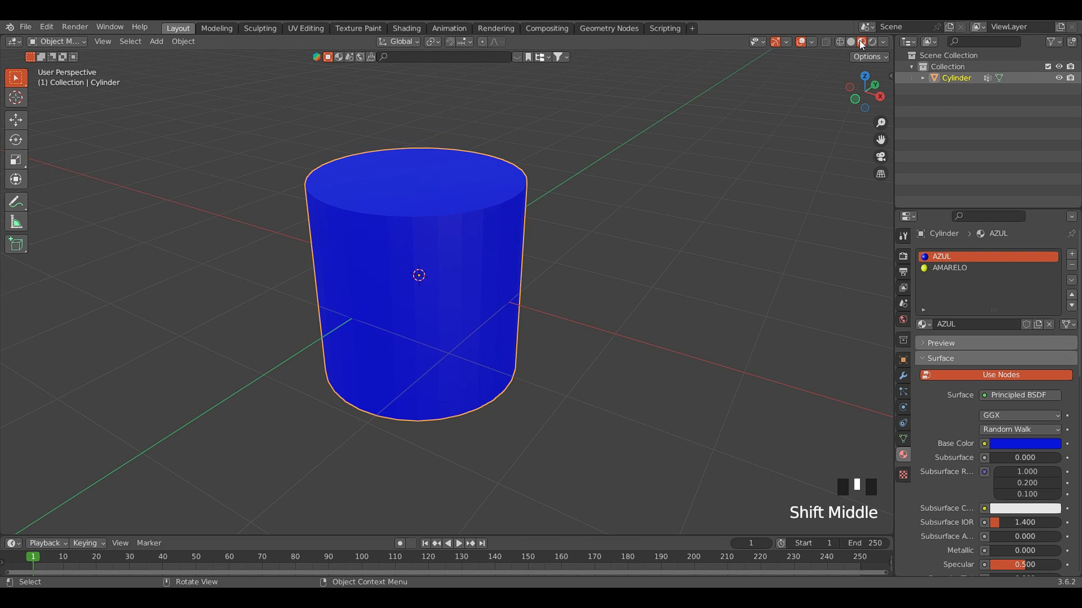
pyautogui.click(655, 227)
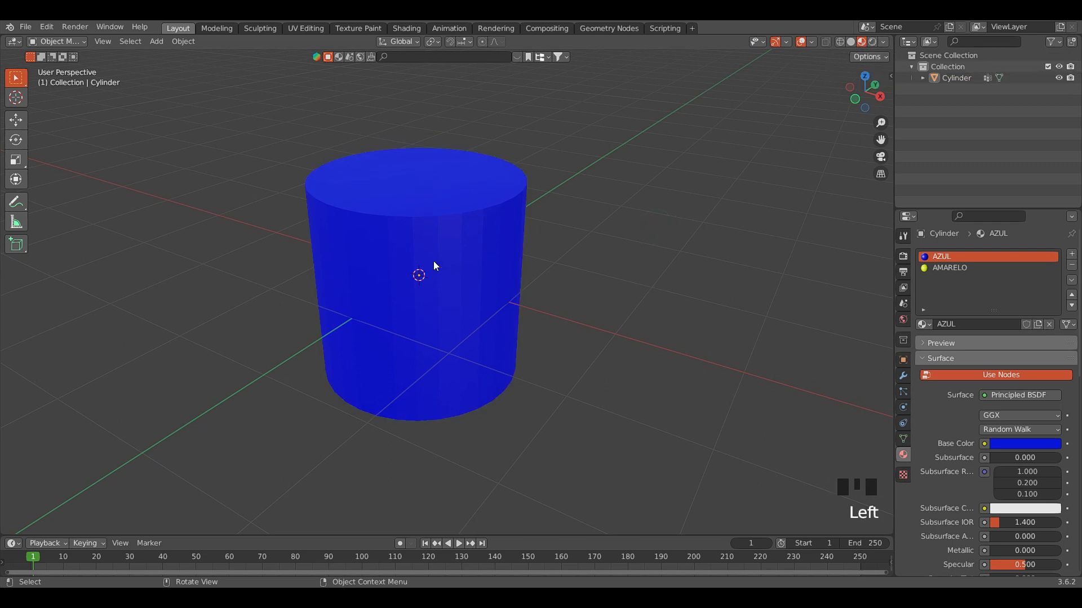
# - Try to show AMARELO on the cylinder by making its slot active with the object selected, and expand the material preview
pyautogui.click(956, 268)
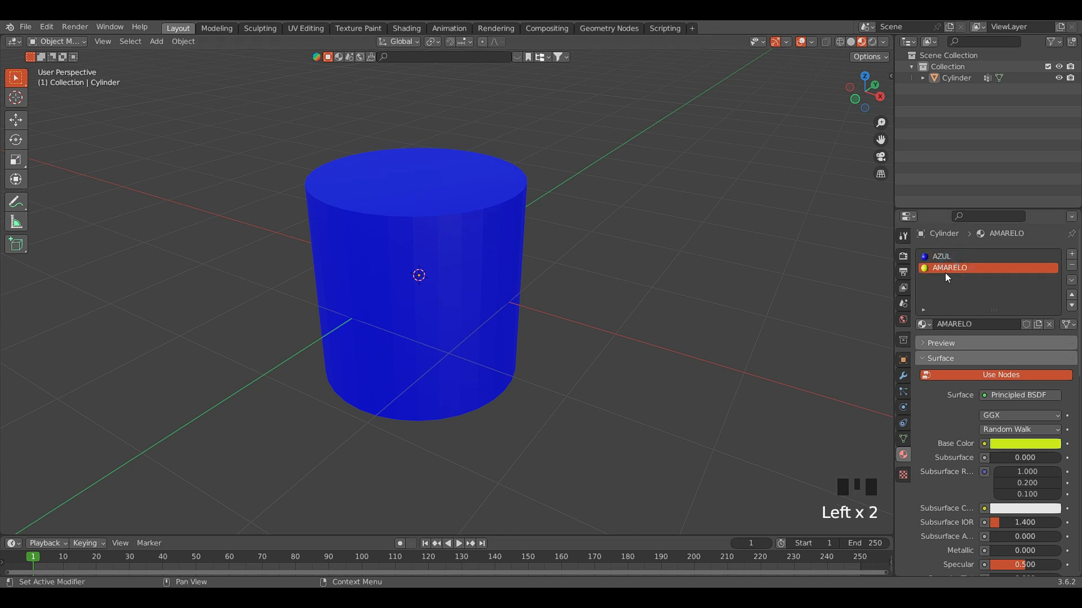
pyautogui.click(952, 268)
pyautogui.click(952, 269)
pyautogui.click(432, 248)
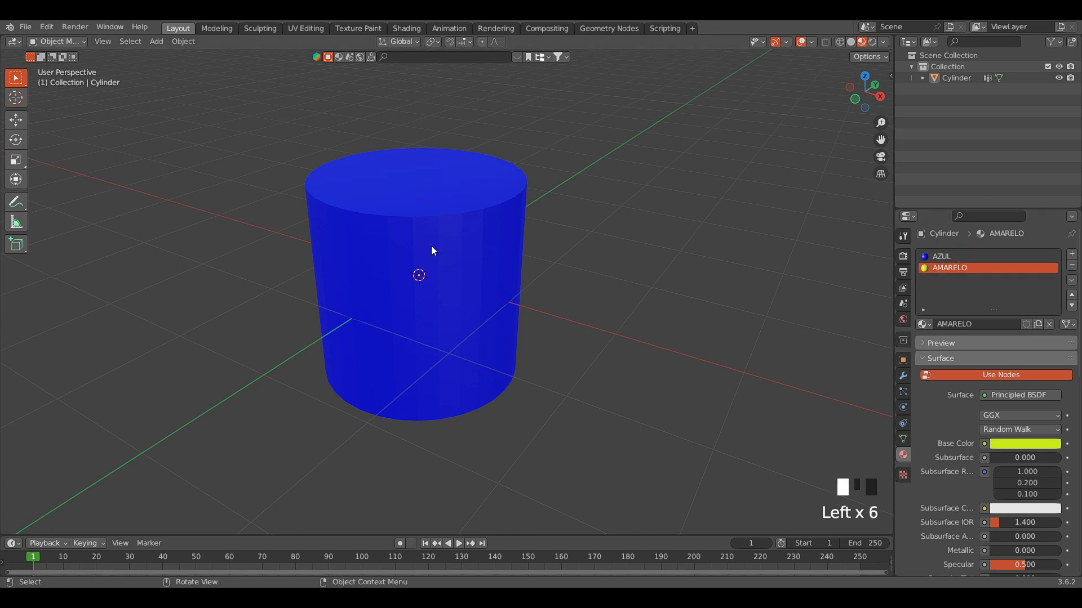
pyautogui.doubleClick(972, 264)
pyautogui.click(925, 323)
pyautogui.click(927, 327)
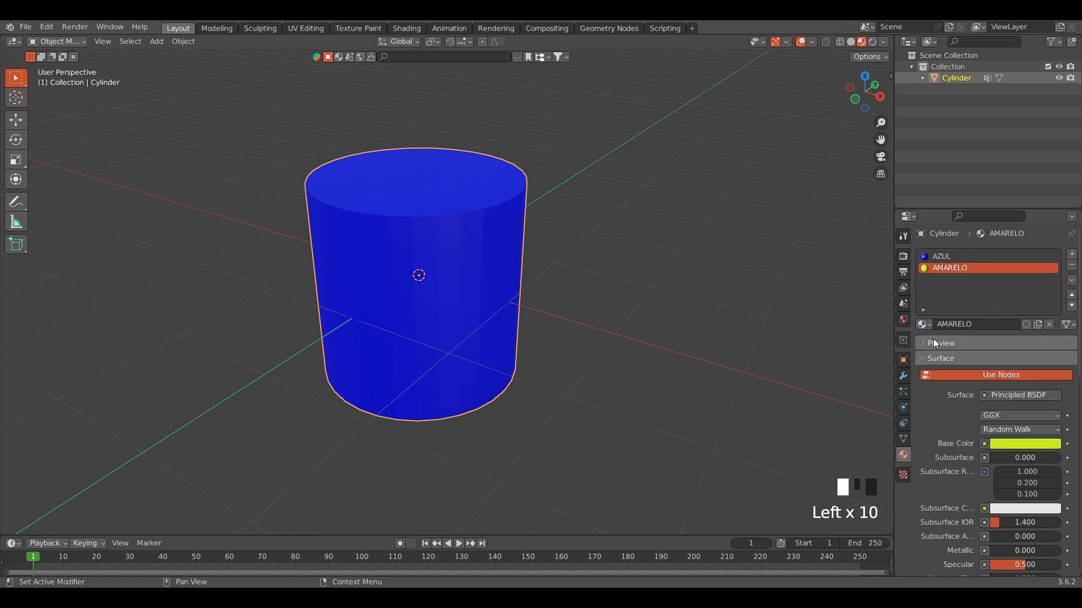
pyautogui.click(928, 323)
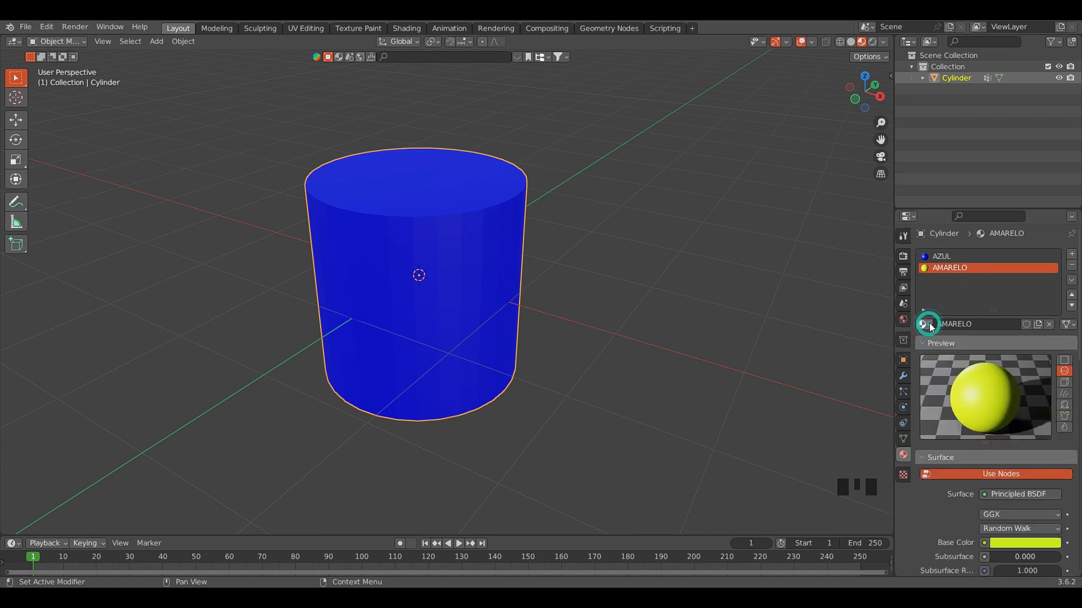
pyautogui.click(936, 303)
# - Try replacing AMARELO with AZUL in the second material slot, and undo the replacement
pyautogui.click(932, 325)
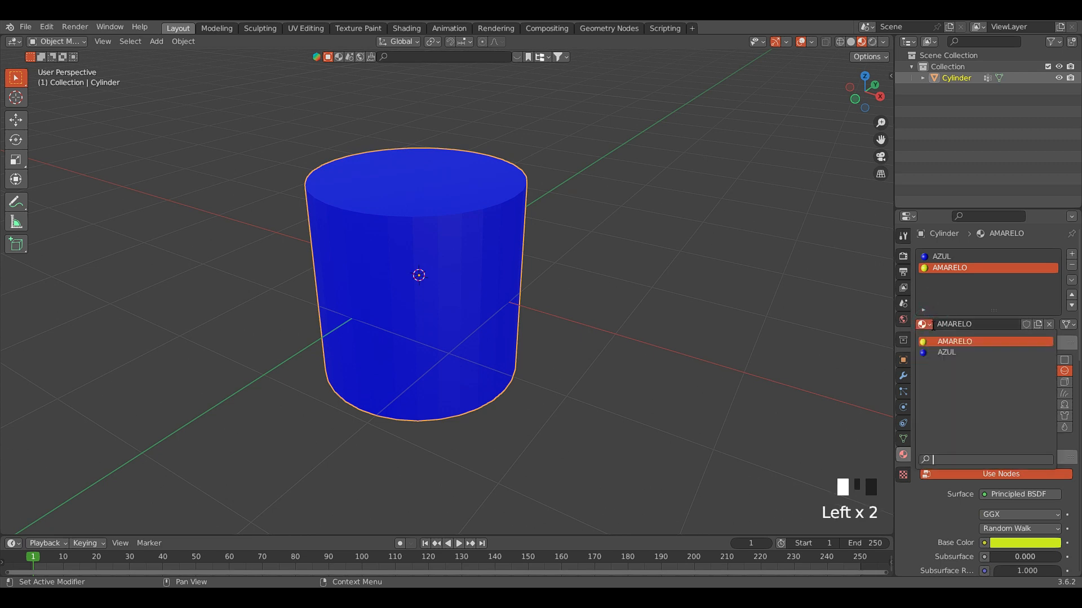
pyautogui.click(943, 352)
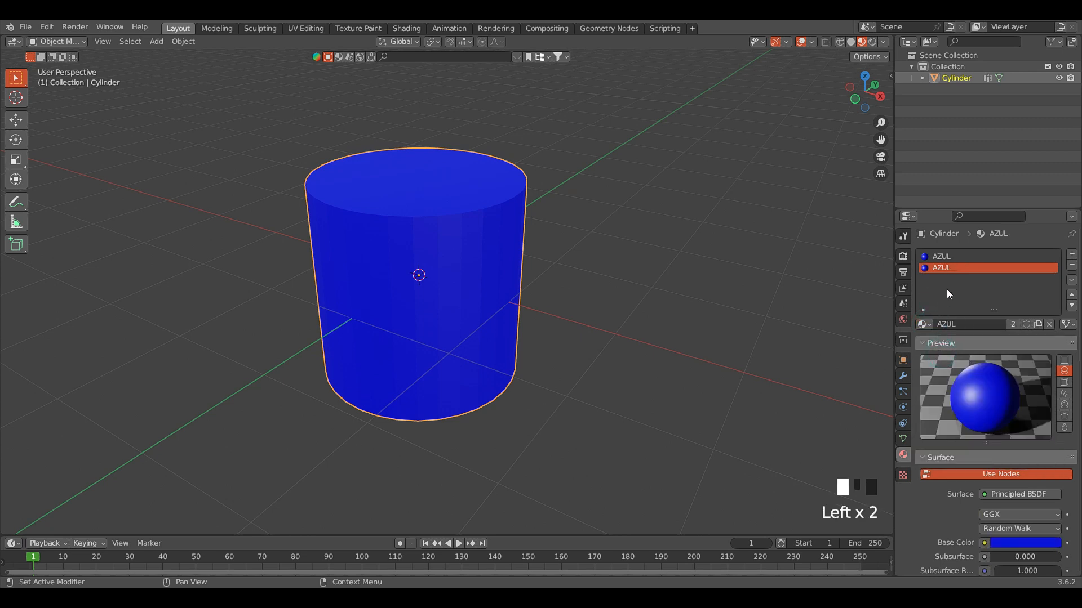
pyautogui.hotkey('ctrl', 'z')
# - Reselect the cylinder, try to change its color by switching between the AZUL and AMARELO slots, and deselect it
pyautogui.click(692, 264)
pyautogui.click(398, 185)
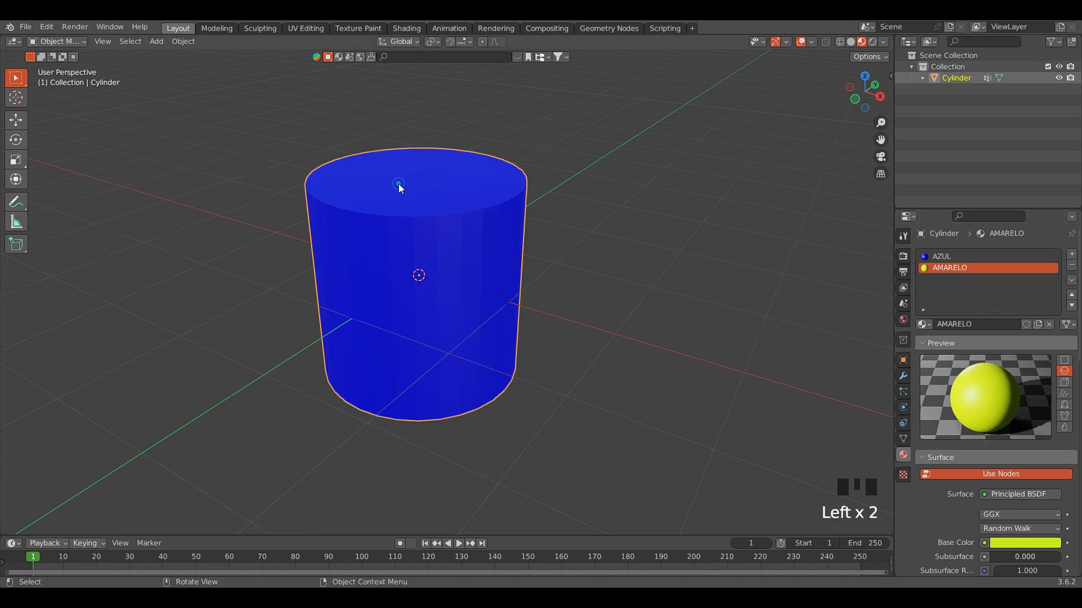
pyautogui.click(956, 258)
pyautogui.click(954, 269)
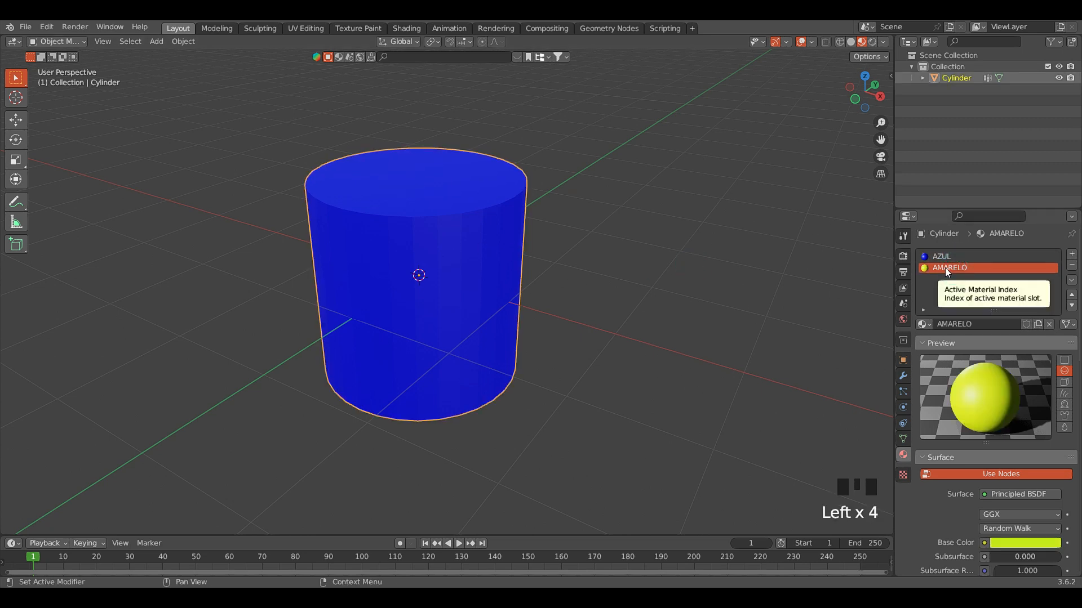
pyautogui.click(748, 237)
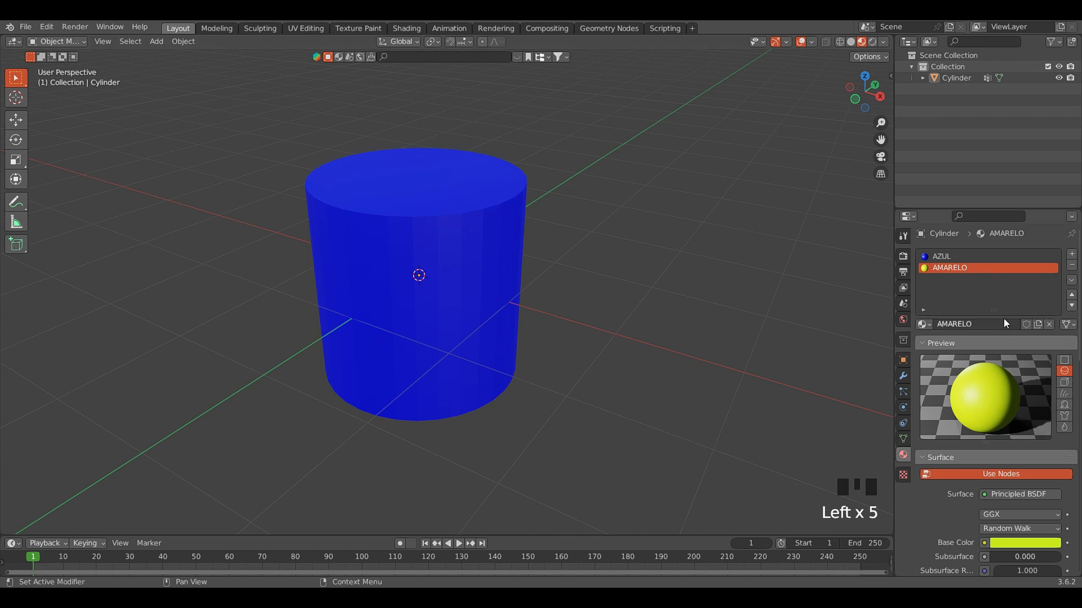
# - Select the cylinder, enter Edit Mode with no faces selected, and show its vertex groups
pyautogui.click(772, 315)
pyautogui.scroll(-1, 428, 261)
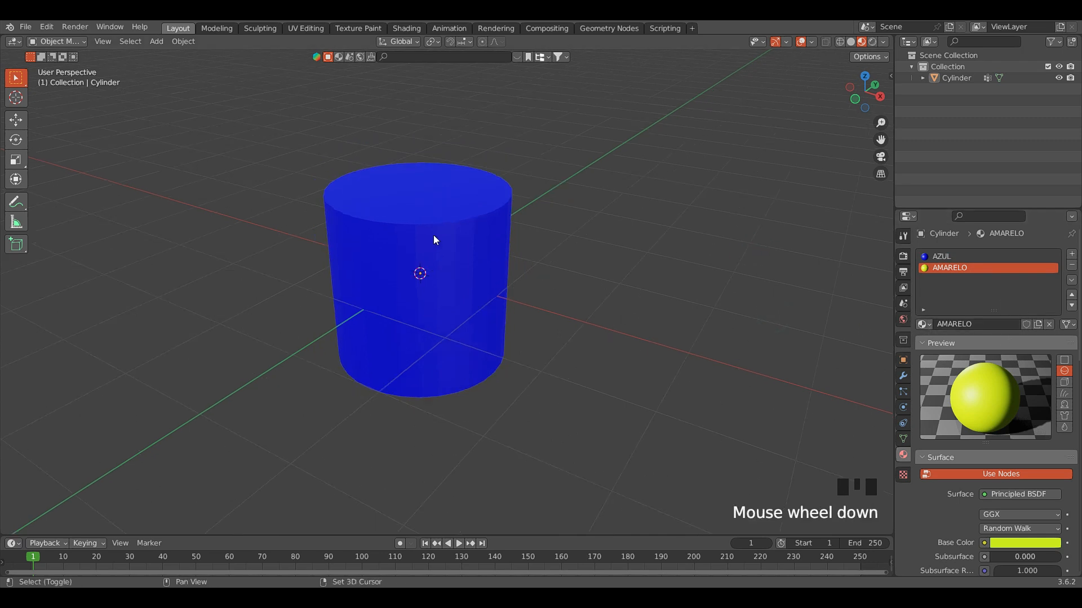
pyautogui.keyDown('shift'); pyautogui.moveTo(433, 235); pyautogui.dragTo(422, 249, button='middle'); pyautogui.keyUp('shift')
pyautogui.scroll(2, 425, 255)
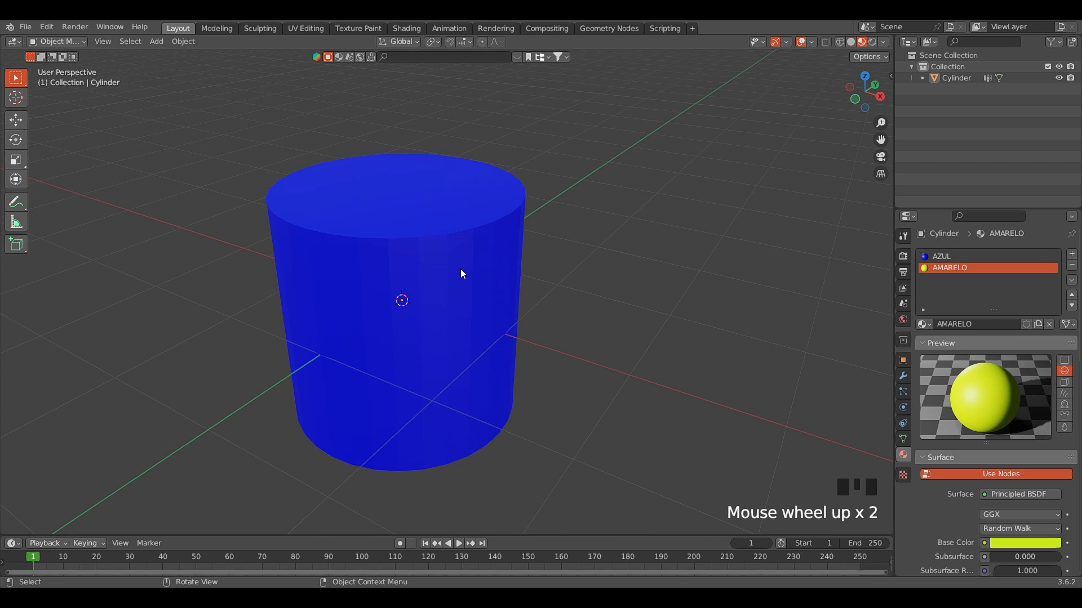
pyautogui.click(571, 260)
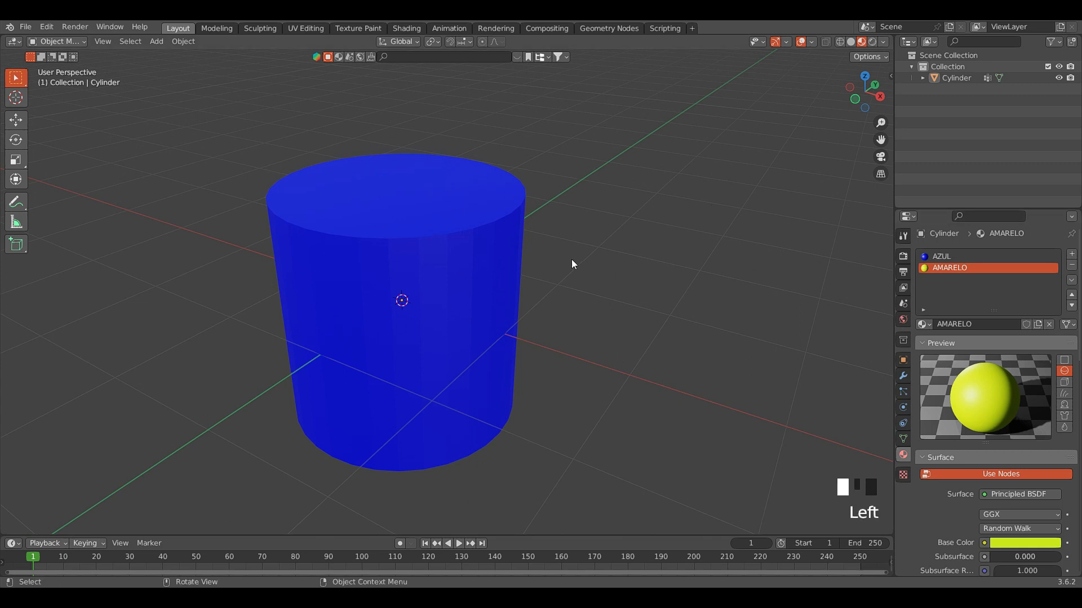
pyautogui.click(332, 213)
pyautogui.press('Tab')
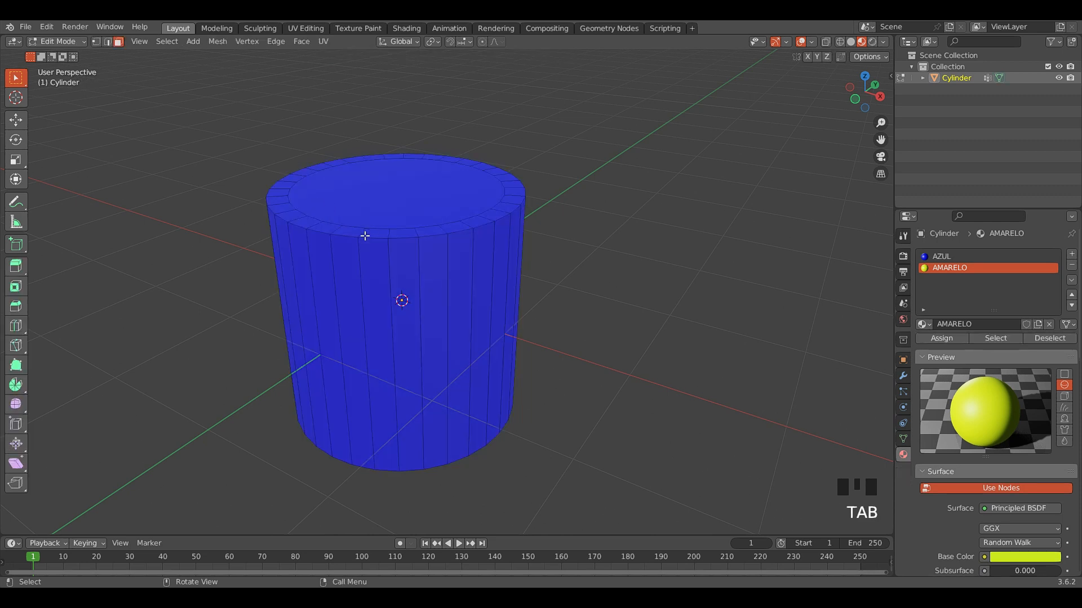
pyautogui.click(618, 338)
pyautogui.click(902, 438)
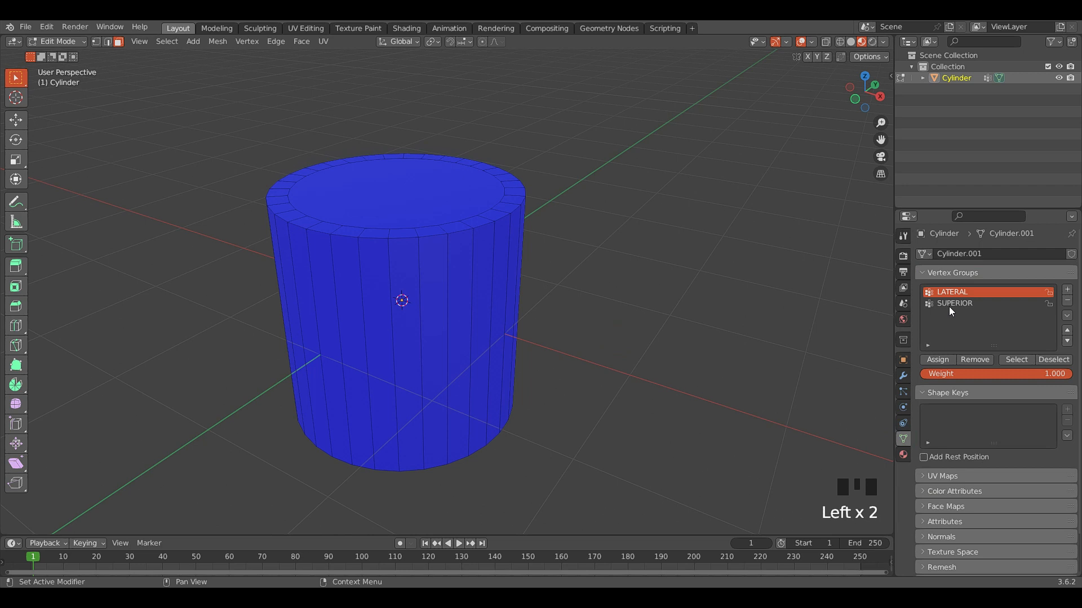
# - Select the side faces stored in the LATERAL vertex group, assign the AMARELO material to them, and clear the selection
pyautogui.click(1006, 359)
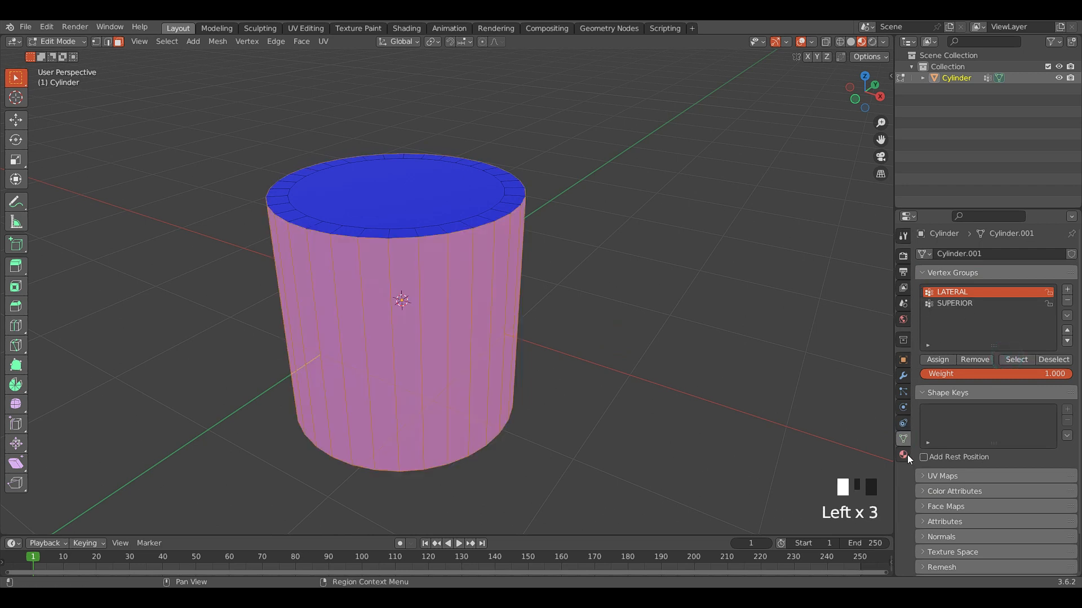
pyautogui.click(903, 455)
pyautogui.click(946, 340)
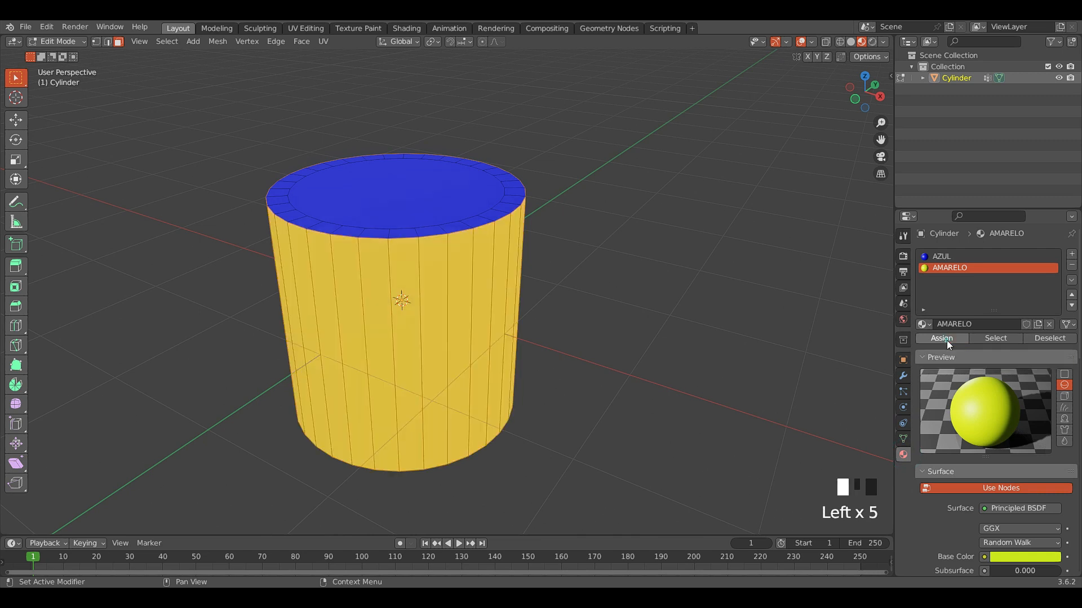
pyautogui.click(724, 237)
pyautogui.moveTo(576, 212); pyautogui.dragTo(572, 220, button='middle')
pyautogui.click(572, 222)
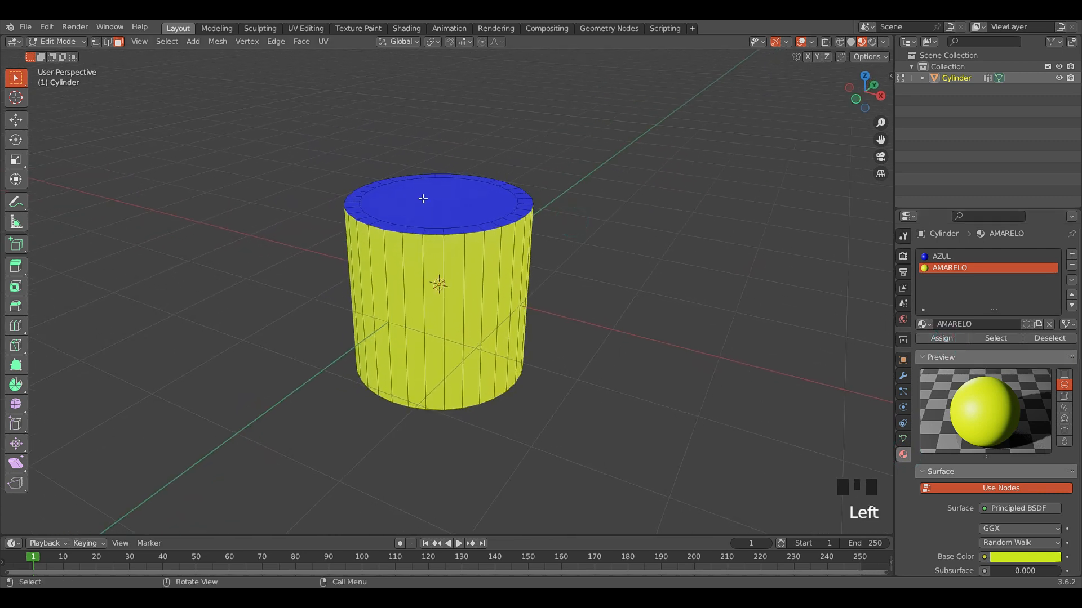
pyautogui.scroll(2, 465, 213)
pyautogui.click(599, 249)
pyautogui.moveTo(654, 251)
pyautogui.mouseDown(button='middle')
pyautogui.moveTo(677, 246)
pyautogui.moveTo(625, 231)
pyautogui.moveTo(636, 261)
pyautogui.mouseUp(button='middle')
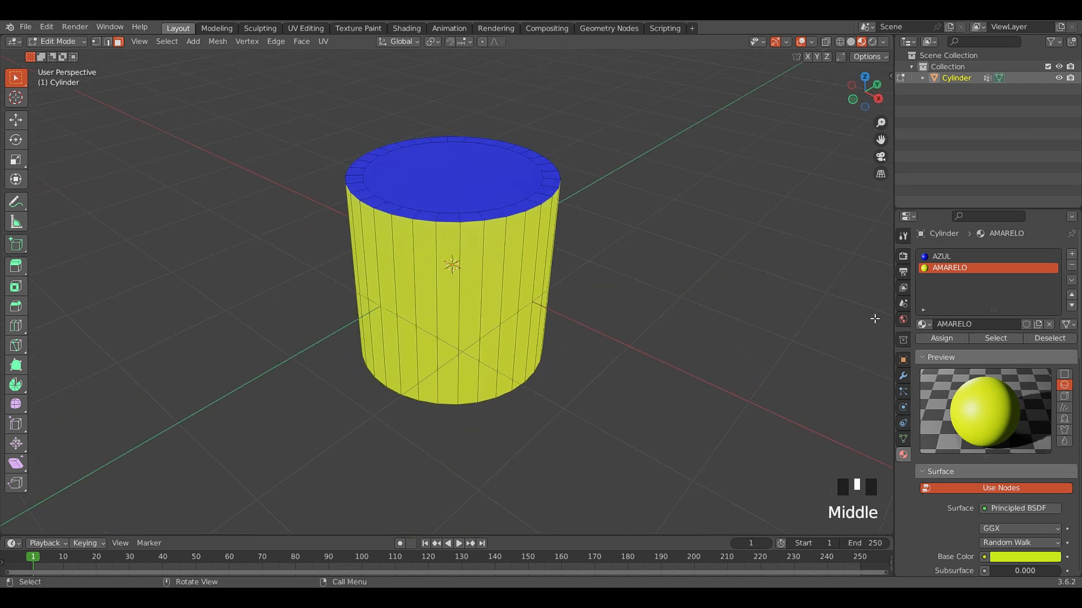
pyautogui.click(708, 247)
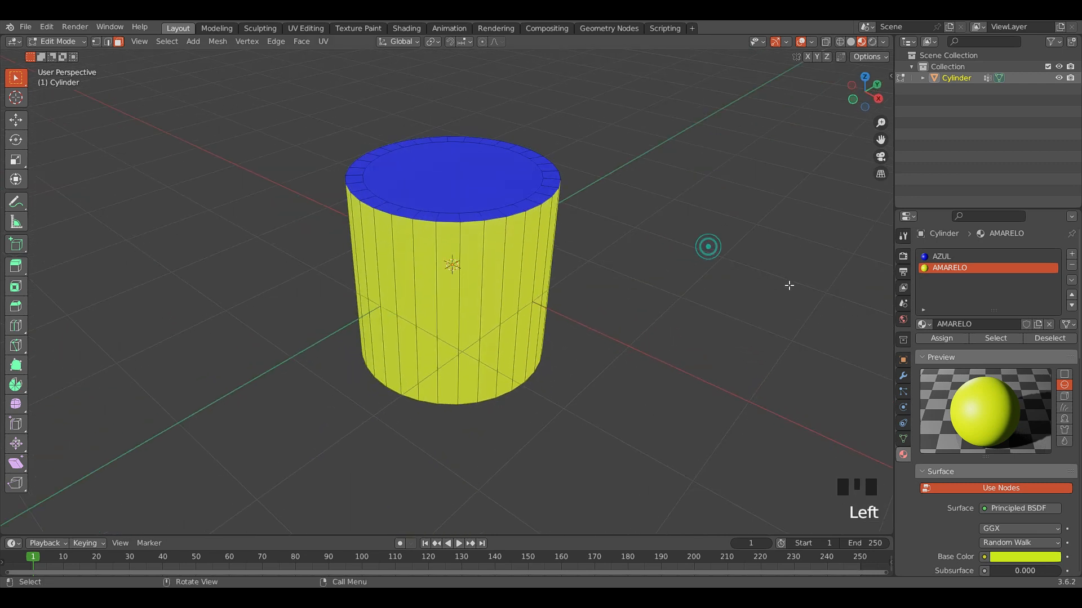
# - Select the top faces stored in the SUPERIOR vertex group, assign AMARELO to them, clear the selection, and return to Object Mode
pyautogui.click(903, 439)
pyautogui.click(952, 304)
pyautogui.click(1021, 358)
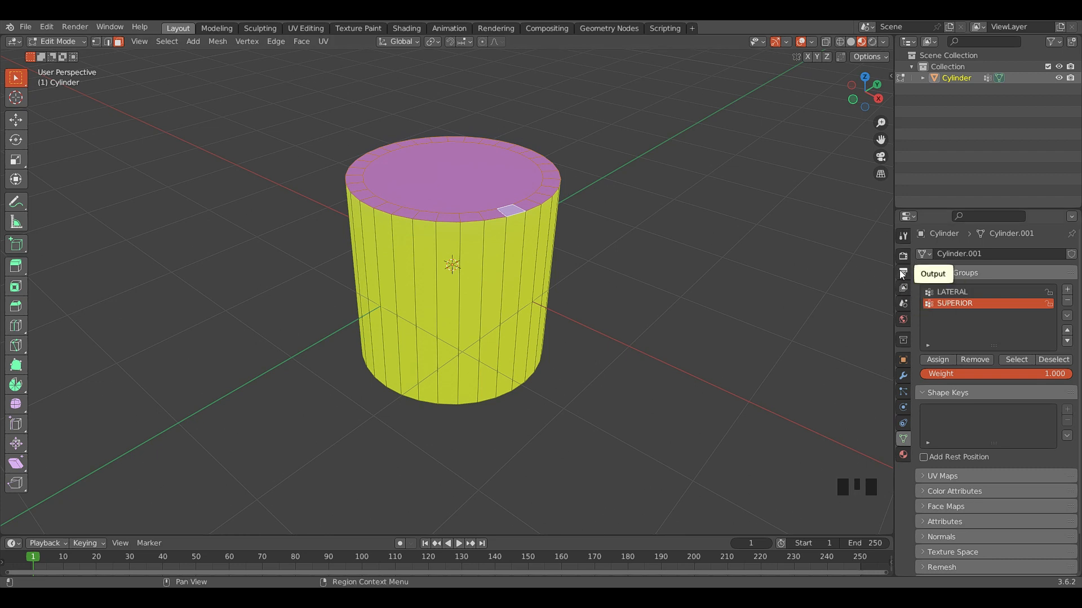
pyautogui.click(902, 454)
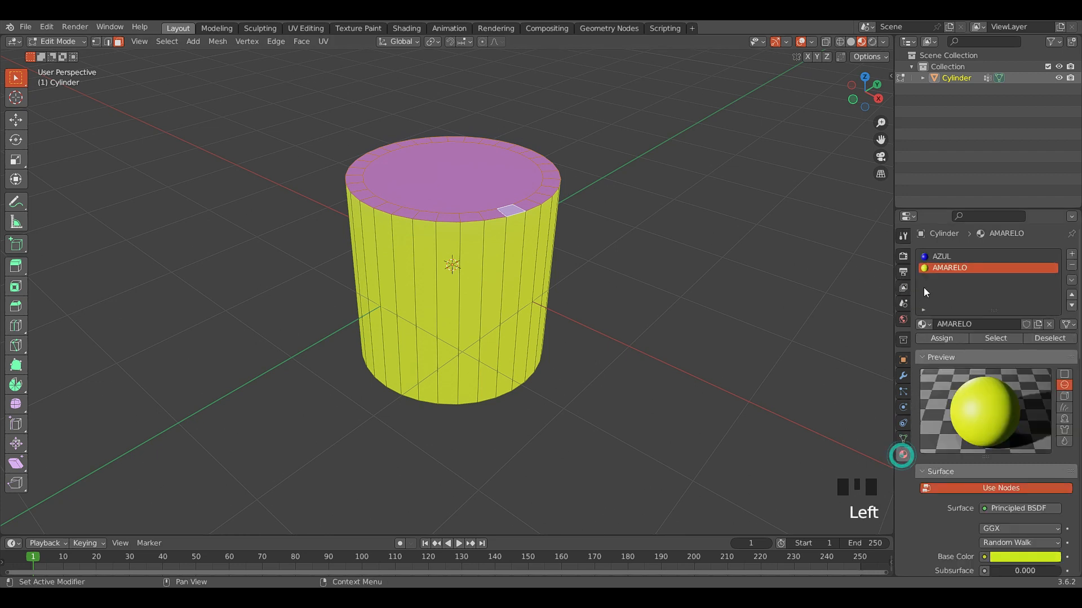
pyautogui.click(948, 340)
pyautogui.scroll(-2, 613, 275)
pyautogui.click(613, 276)
pyautogui.moveTo(613, 276); pyautogui.dragTo(536, 465, button='middle')
pyautogui.scroll(-2, 522, 328)
pyautogui.scroll(2, 516, 159)
pyautogui.scroll(1, 516, 159)
pyautogui.press('Tab')
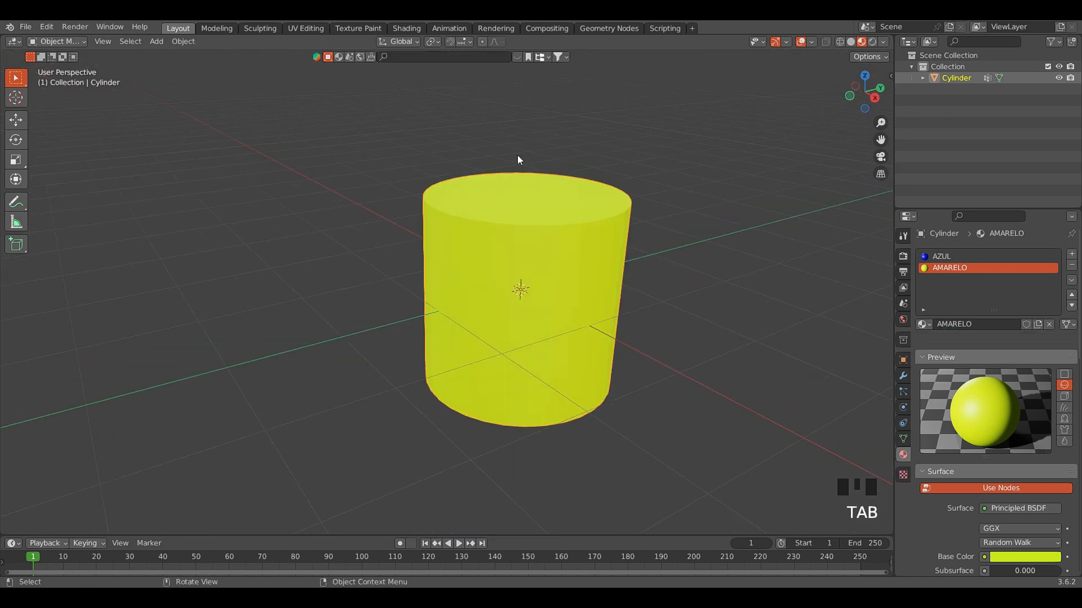
pyautogui.moveTo(320, 202); pyautogui.dragTo(404, 127, button='middle')
pyautogui.moveTo(446, 171); pyautogui.dragTo(550, 276, button='middle')
pyautogui.scroll(3, 389, 122)
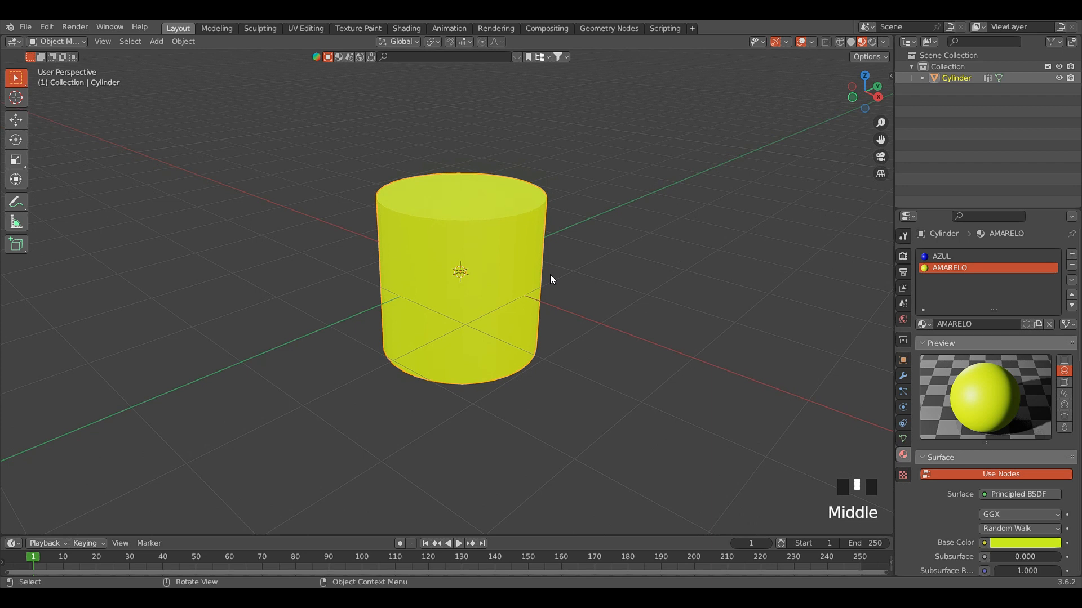
pyautogui.scroll(2, 546, 262)
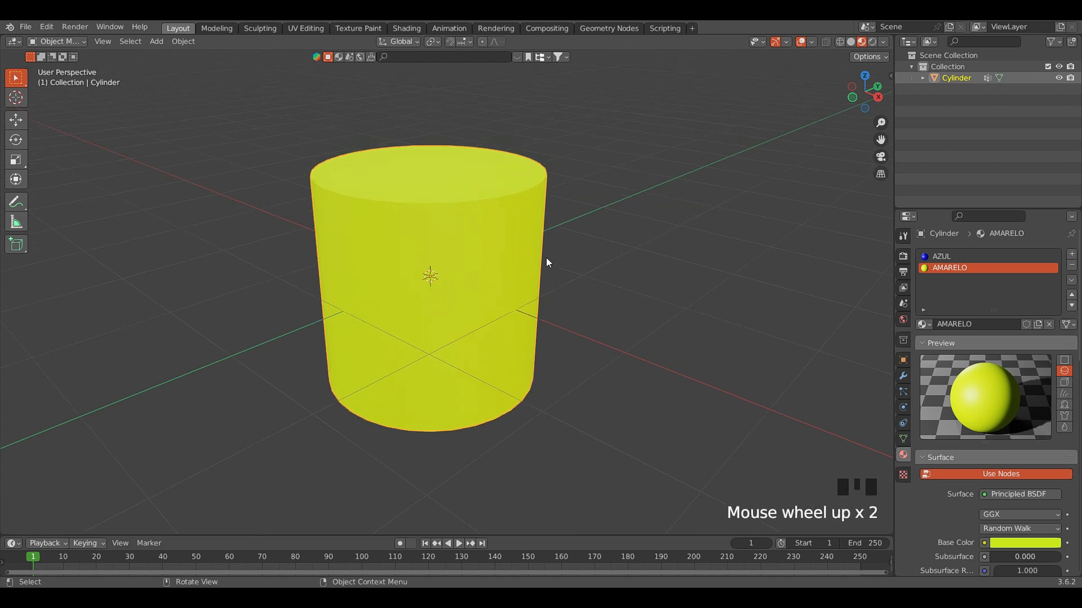
pyautogui.scroll(-2, 546, 262)
pyautogui.scroll(2, 546, 262)
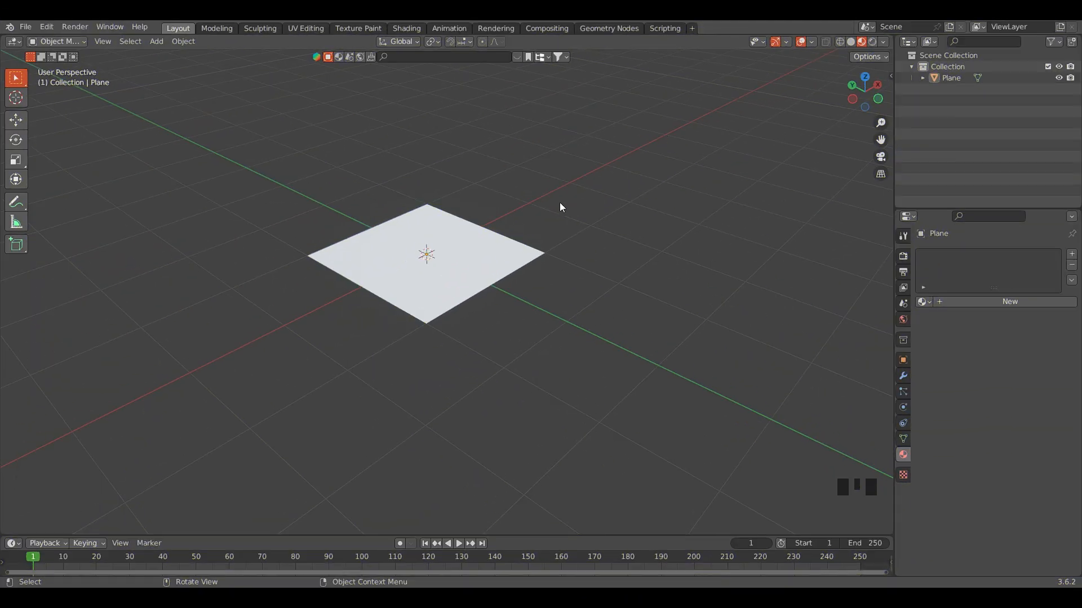
# - Open the plane in Edit Mode in the top orthographic view and deselect its geometry
pyautogui.scroll(2, 558, 208)
pyautogui.scroll(-1, 526, 207)
pyautogui.moveTo(559, 218); pyautogui.dragTo(486, 265, button='middle')
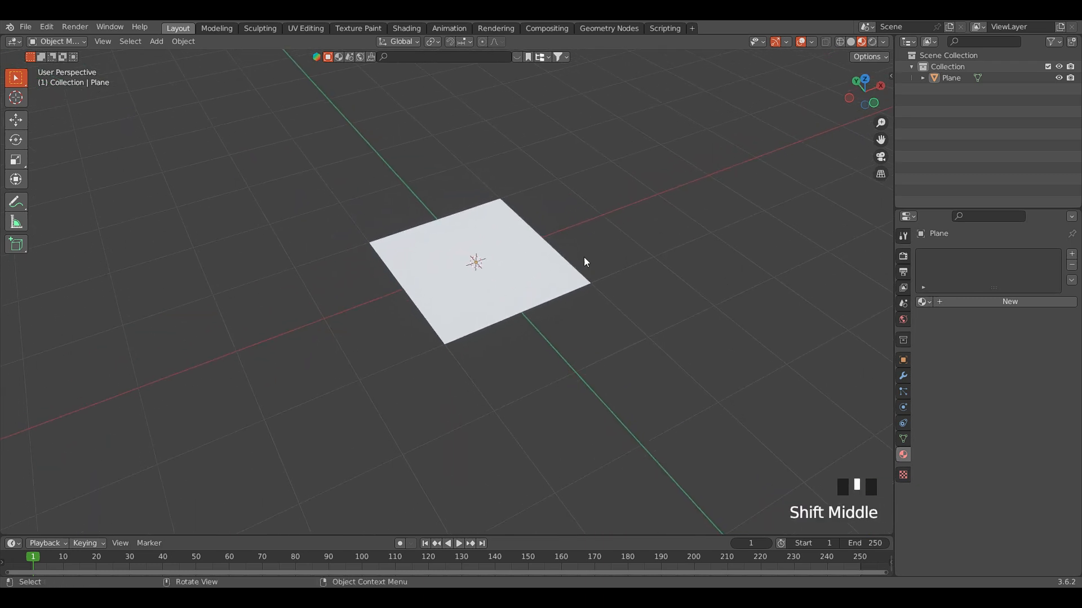
pyautogui.scroll(2, 589, 258)
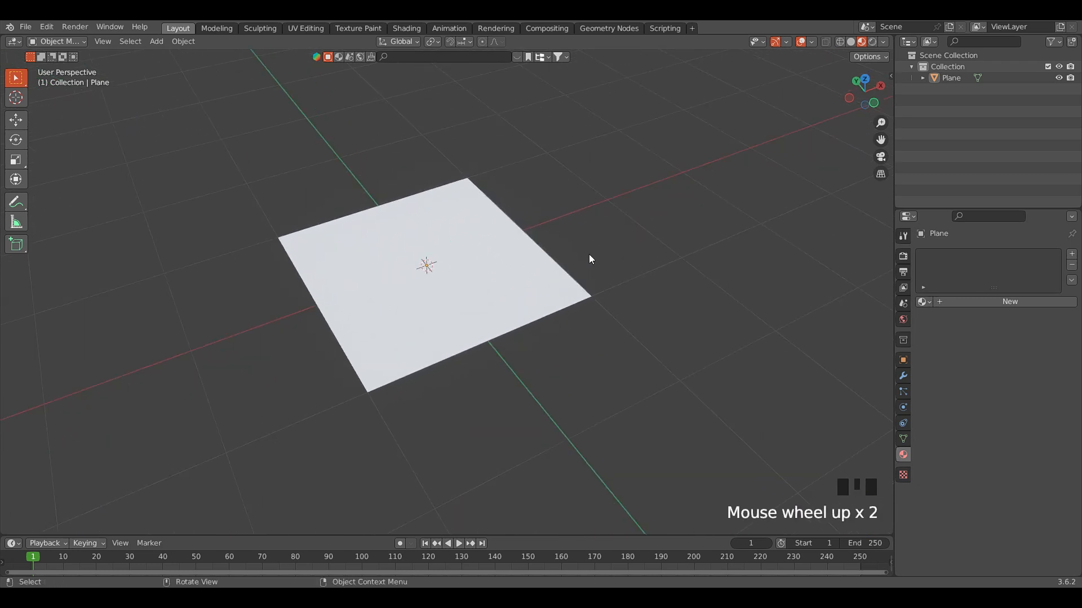
pyautogui.click(463, 214)
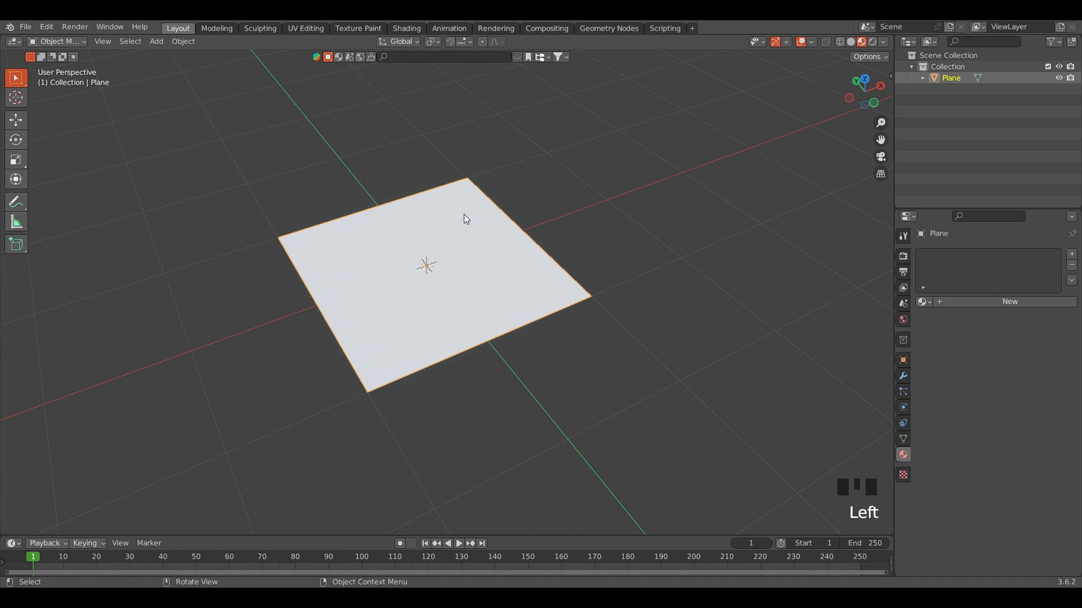
pyautogui.press('KP_7')
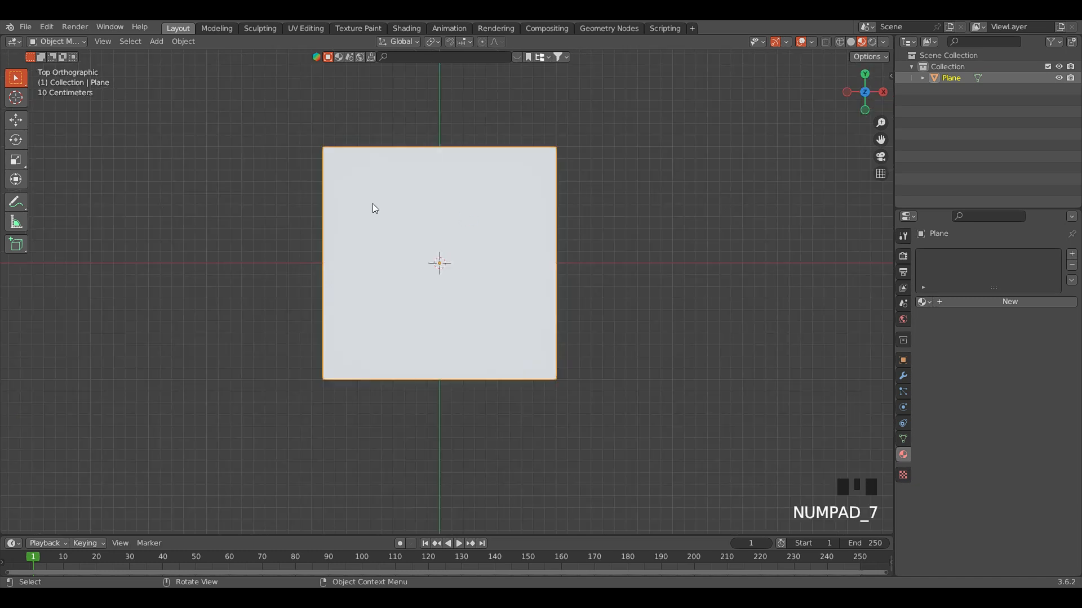
pyautogui.press('Tab')
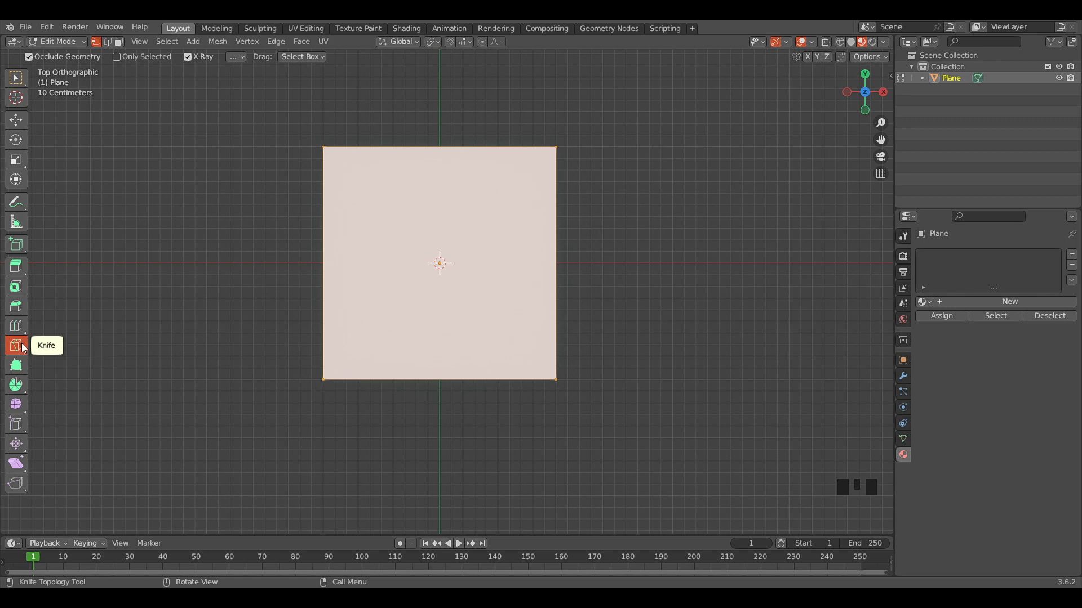
pyautogui.click(16, 77)
pyautogui.click(225, 158)
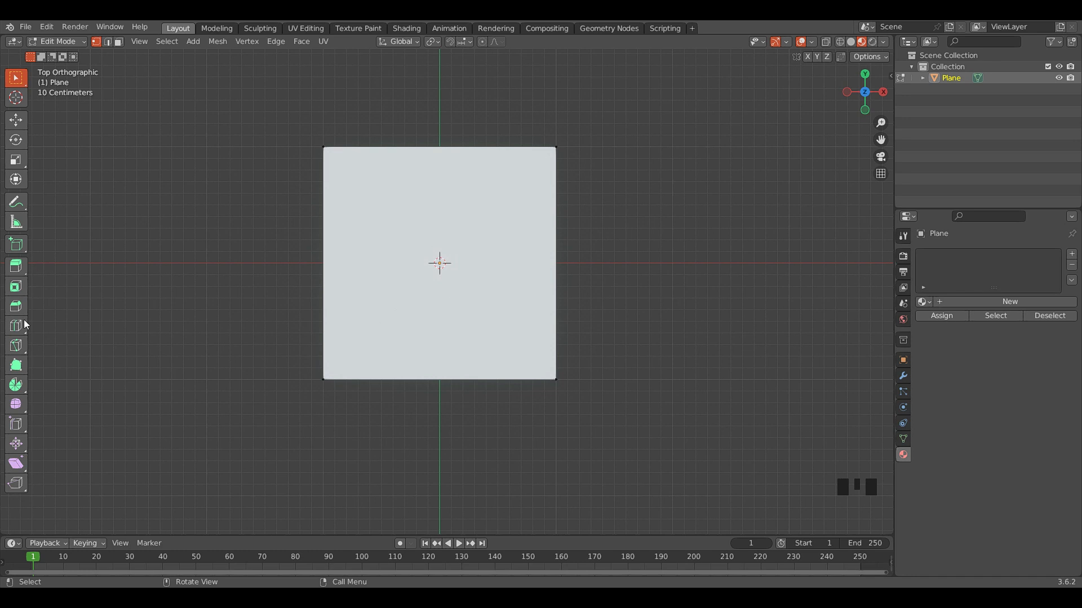
# - Cut a closed six-point outline inside the plane with the Knife tool, notched at its lower-left part, and return to the selection tool
pyautogui.click(15, 346)
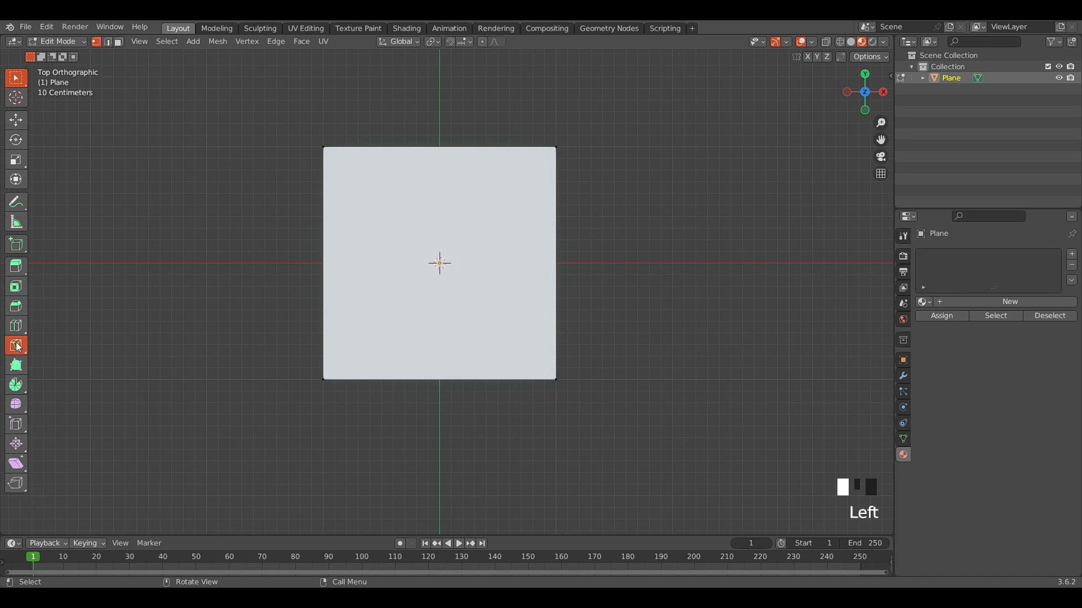
pyautogui.click(383, 194)
pyautogui.click(385, 313)
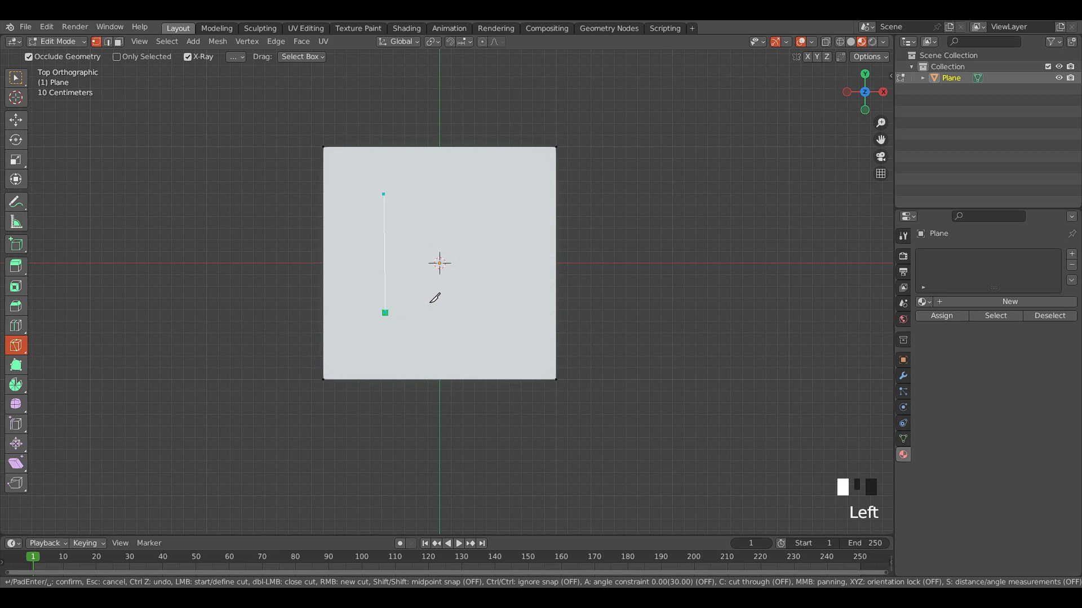
pyautogui.click(444, 301)
pyautogui.click(510, 330)
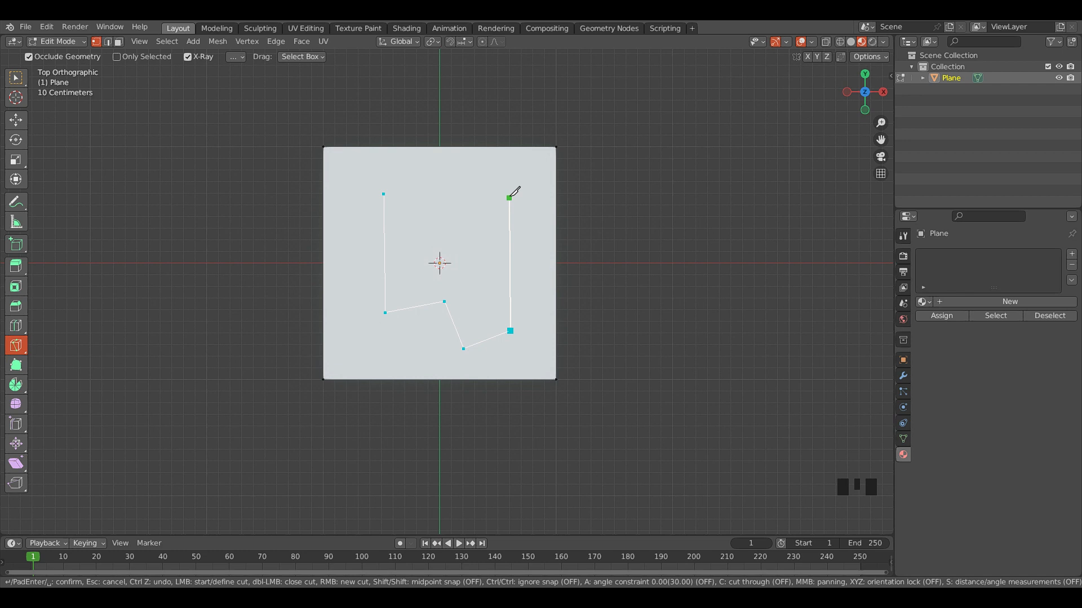
pyautogui.click(504, 184)
pyautogui.click(389, 192)
pyautogui.press('Return')
pyautogui.click(16, 78)
# - Straighten the upper edge of the cut outline by scaling its two vertices to 0 along Y
pyautogui.scroll(-2, 310, 338)
pyautogui.moveTo(310, 338); pyautogui.dragTo(321, 295, button='middle')
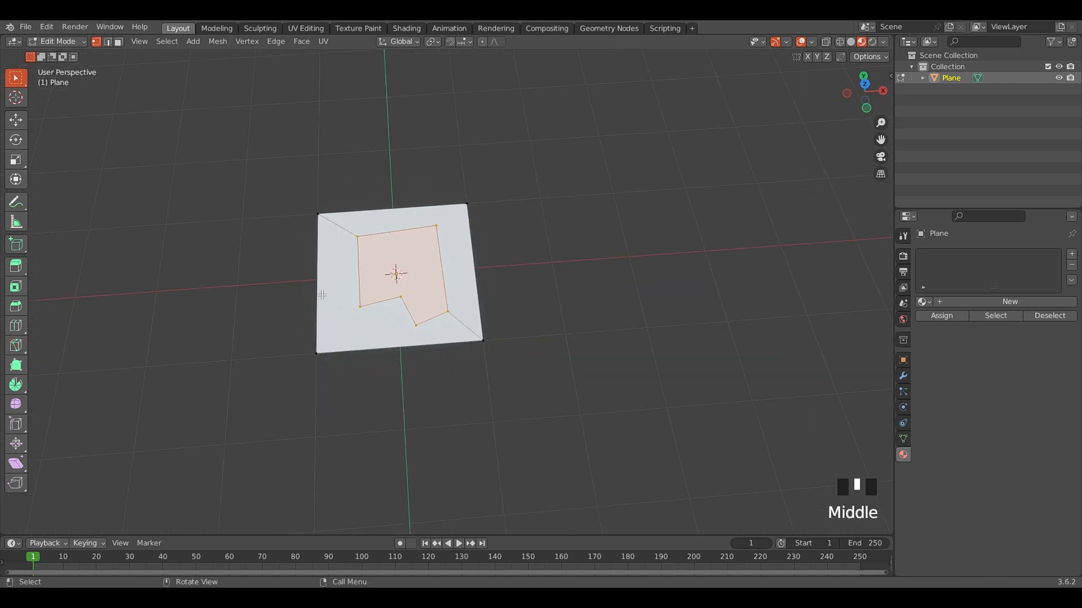
pyautogui.press('KP_7')
pyautogui.scroll(4, 357, 251)
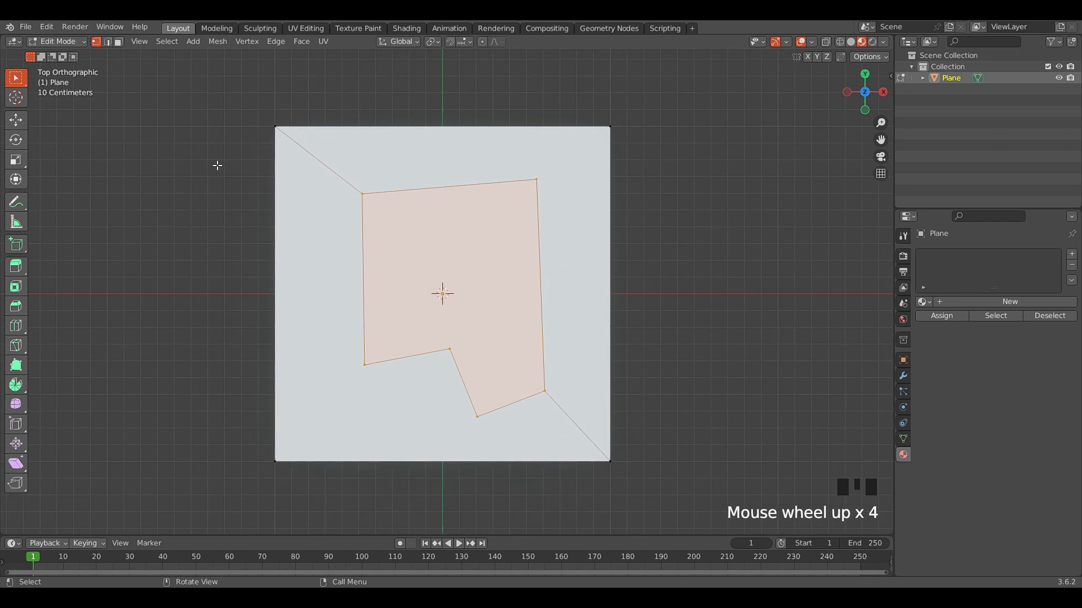
pyautogui.click(194, 143)
pyautogui.click(383, 191)
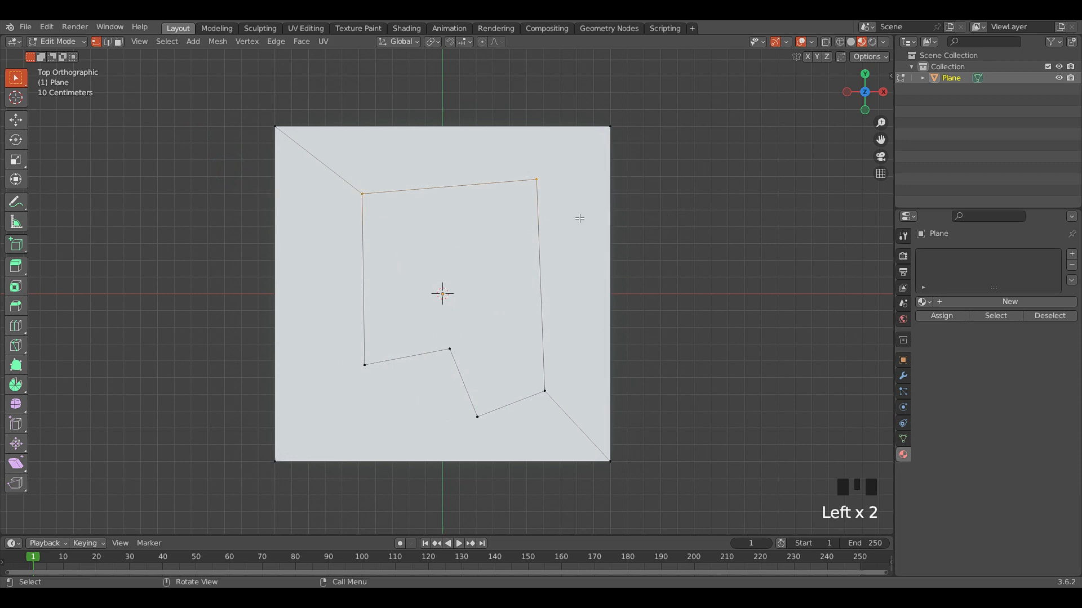
pyautogui.press('s')
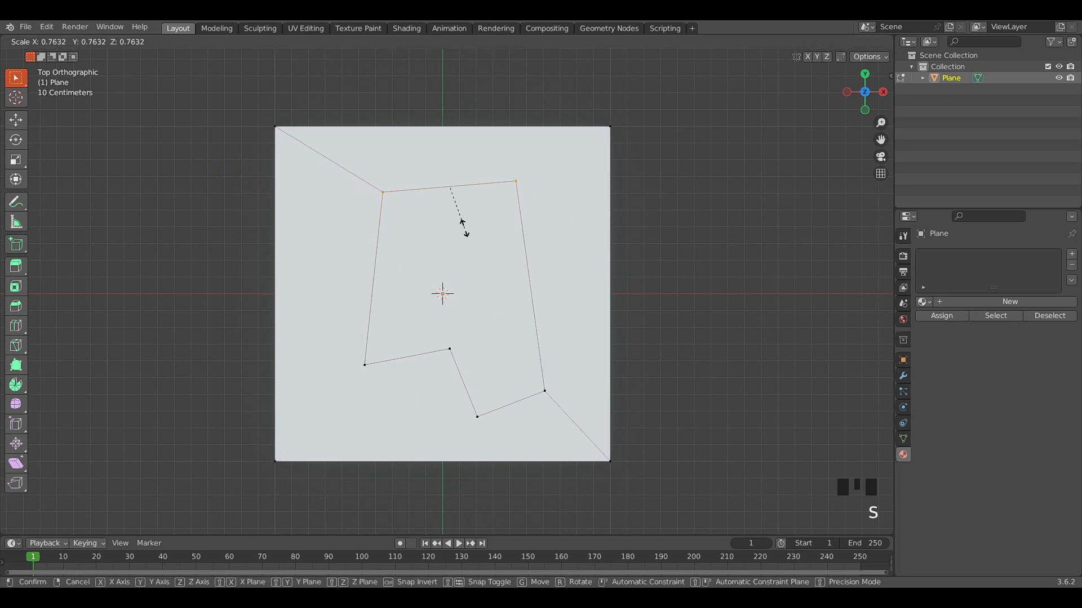
pyautogui.press('y')
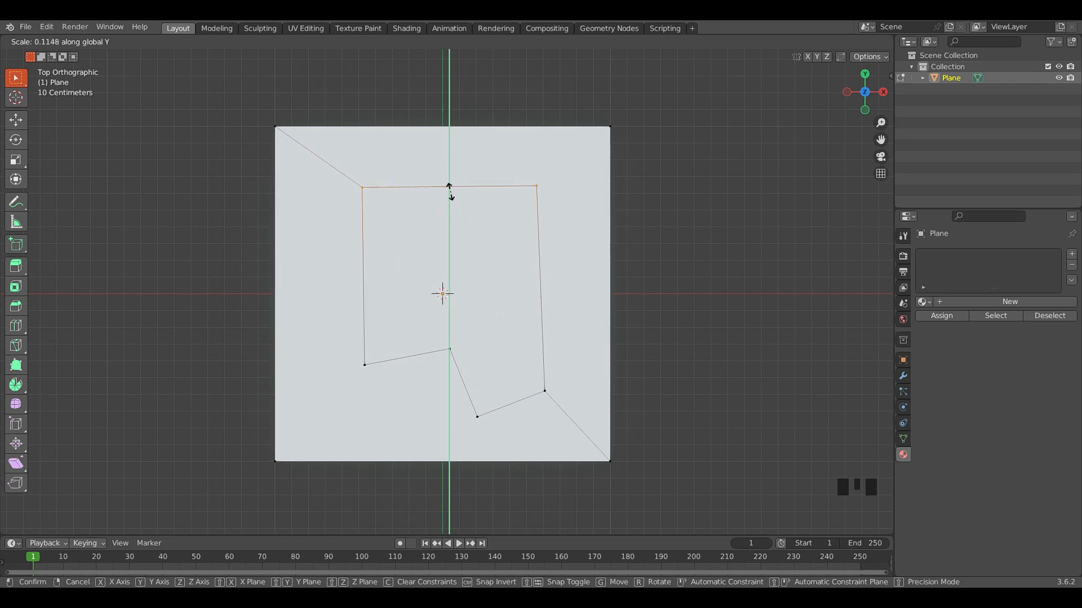
pyautogui.write('0')
pyautogui.press('Return')
# - Make the outline's left edge vertical by scaling its two vertices to 0 along X
pyautogui.click(348, 244)
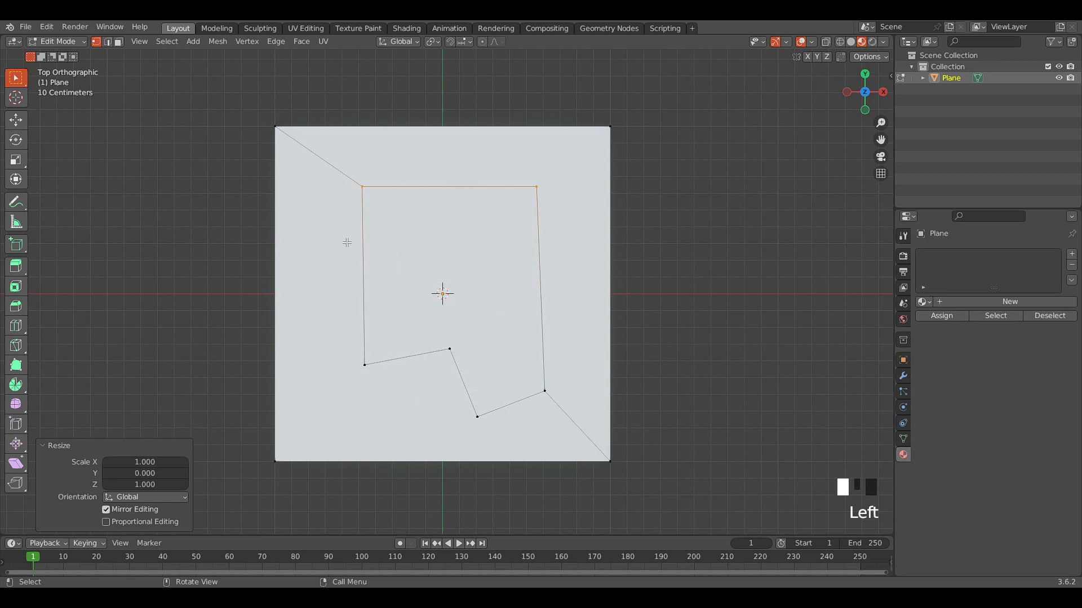
pyautogui.moveTo(349, 158); pyautogui.dragTo(403, 399)
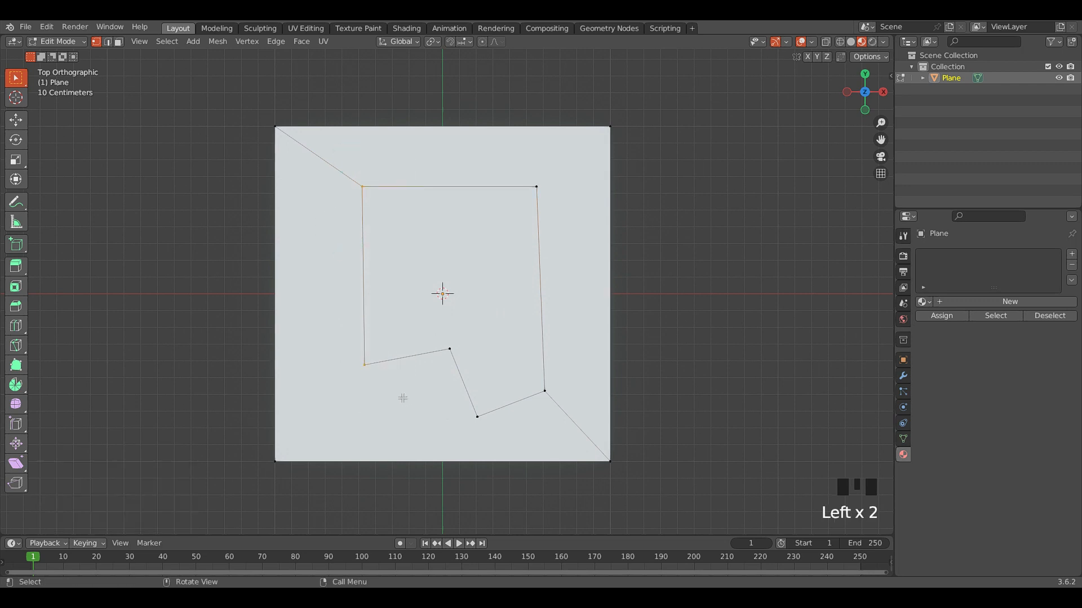
pyautogui.write('sx0')
pyautogui.press('Return')
# - Level the horizontal edge of the outline's notch by scaling its two vertices to 0 along Y
pyautogui.moveTo(337, 313); pyautogui.dragTo(292, 277)
pyautogui.moveTo(443, 380); pyautogui.dragTo(503, 393)
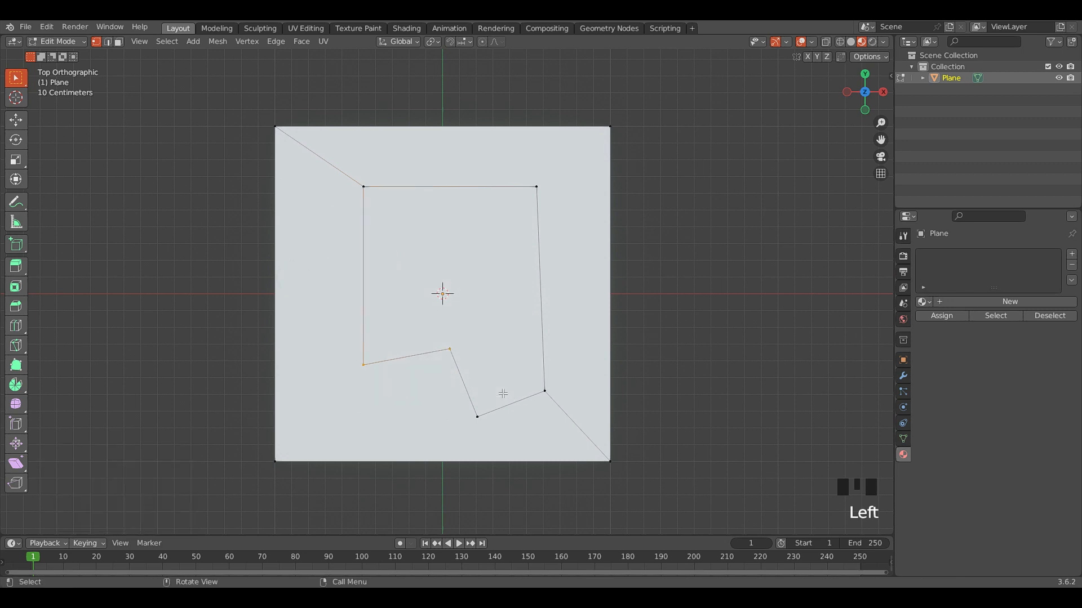
pyautogui.write('sy0')
pyautogui.press('Return')
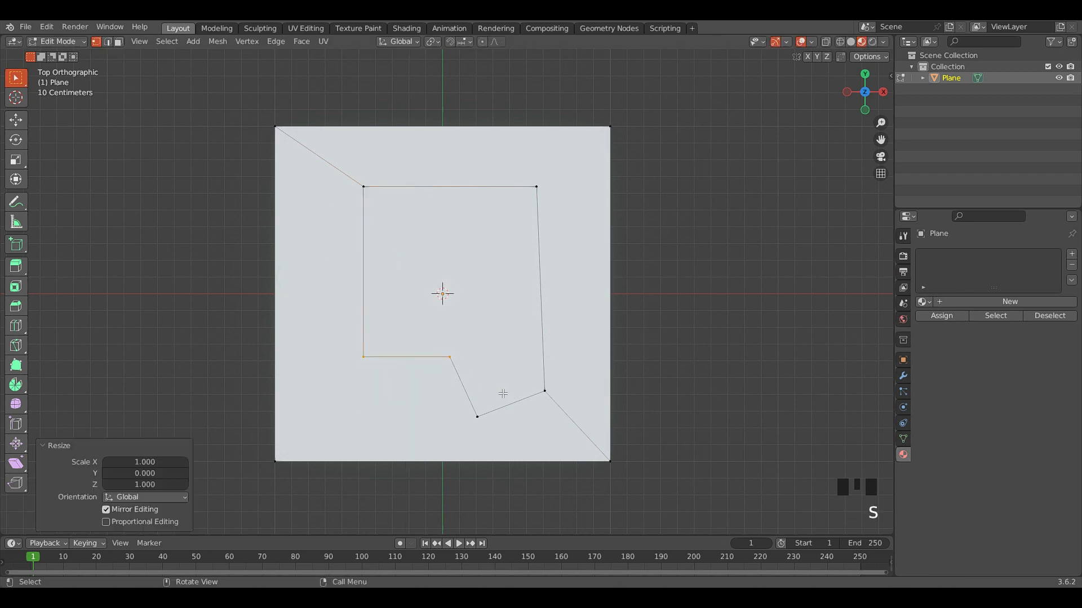
# - Level the outline's lowest edge by scaling its two vertices to 0 along Y
pyautogui.click(449, 402)
pyautogui.moveTo(421, 381); pyautogui.dragTo(558, 434)
pyautogui.press('s')
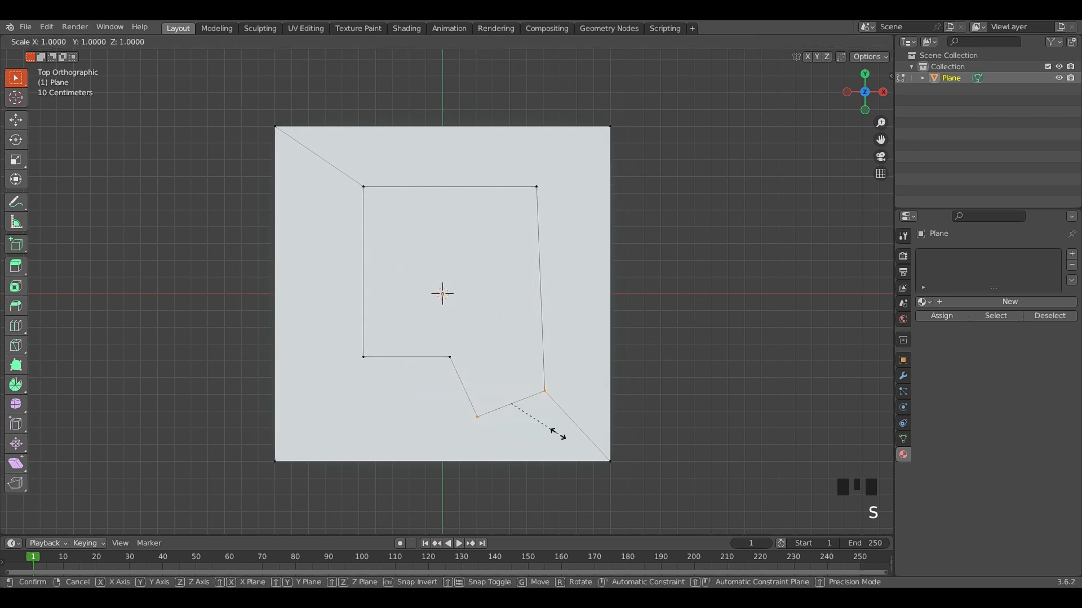
pyautogui.write('y0')
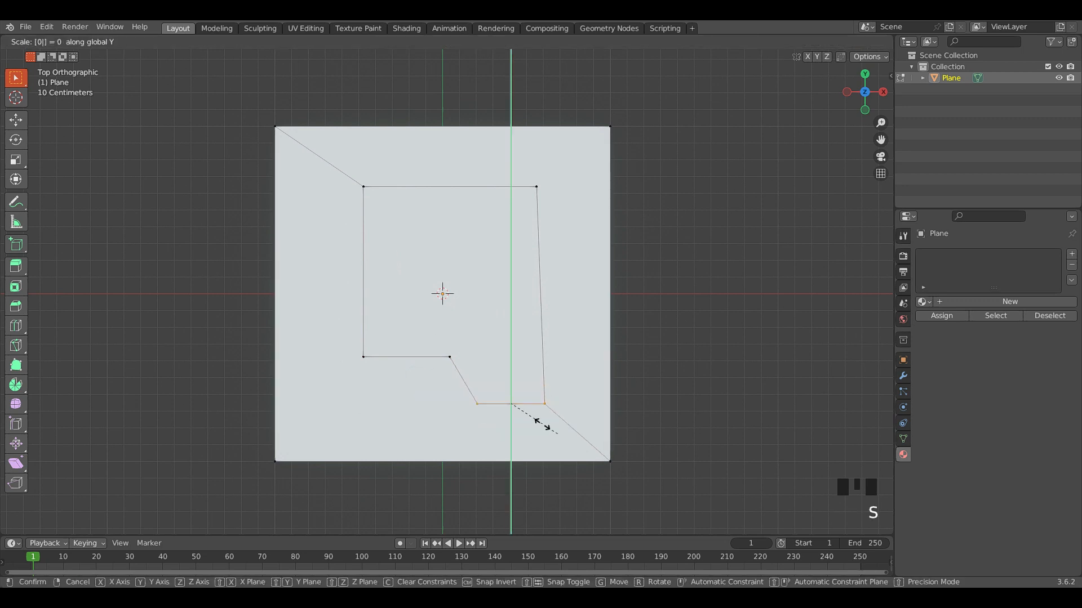
pyautogui.click(478, 351)
# - Make the slanted short edge of the outline's notch vertical by scaling its two vertices to 0 along X
pyautogui.moveTo(425, 330); pyautogui.dragTo(501, 423)
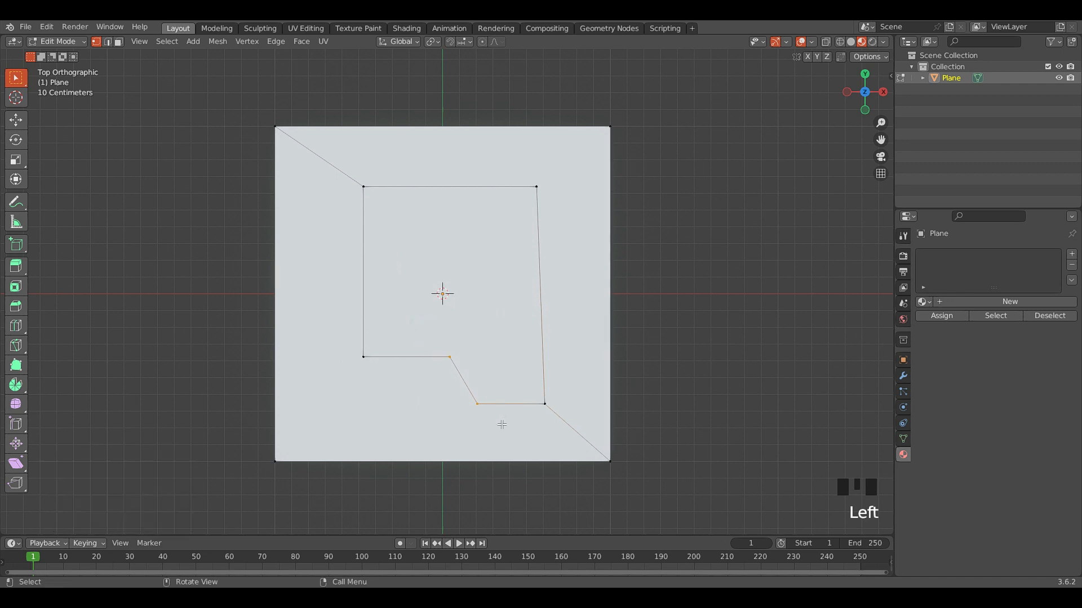
pyautogui.write('sx0')
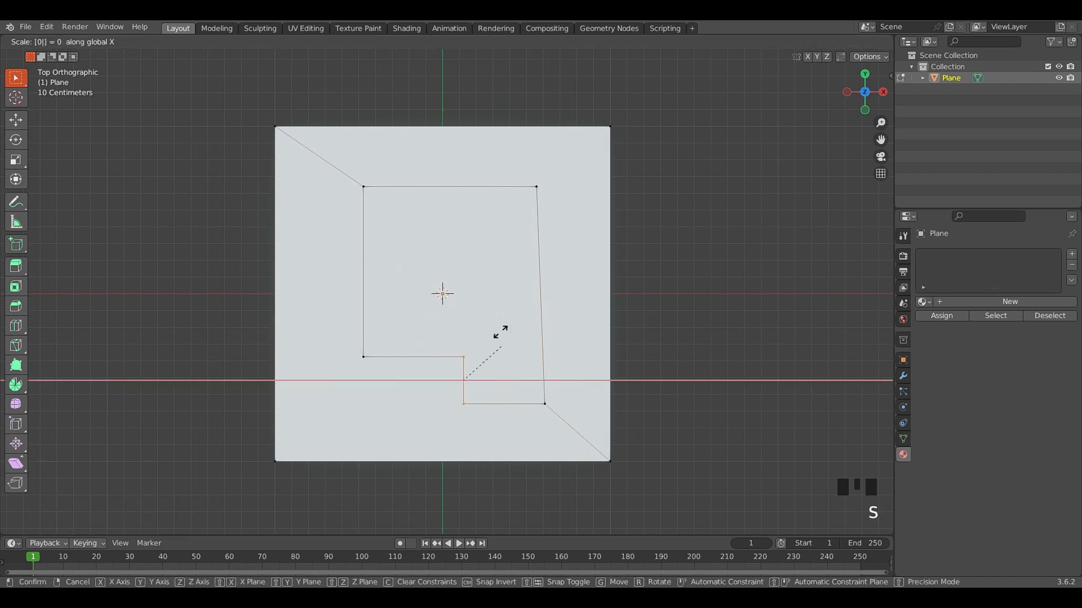
pyautogui.press('Escape')
pyautogui.press('Escape')
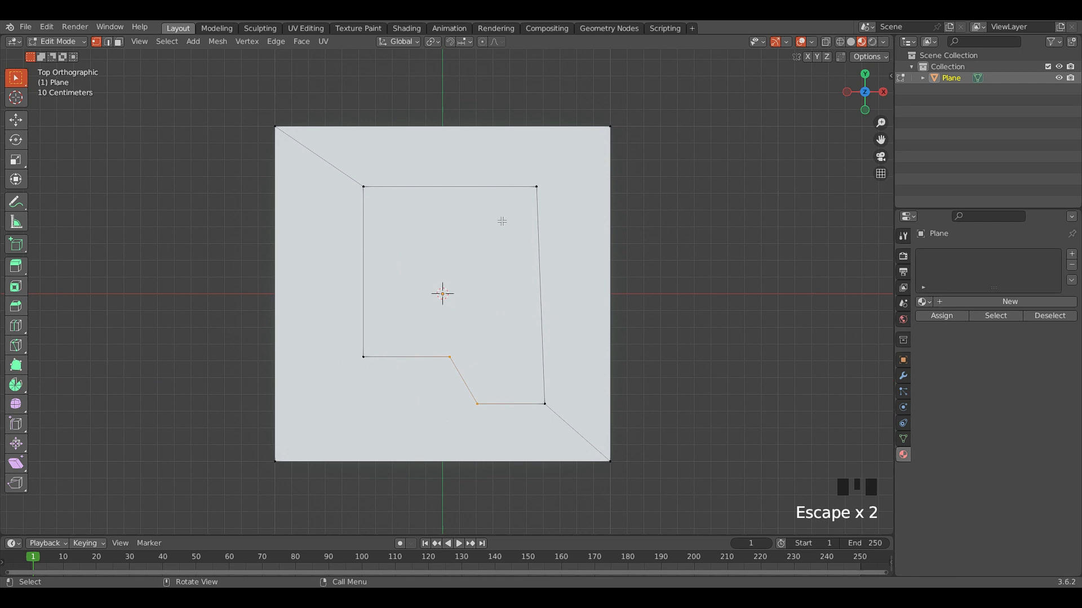
pyautogui.write('sx0')
pyautogui.click(502, 222)
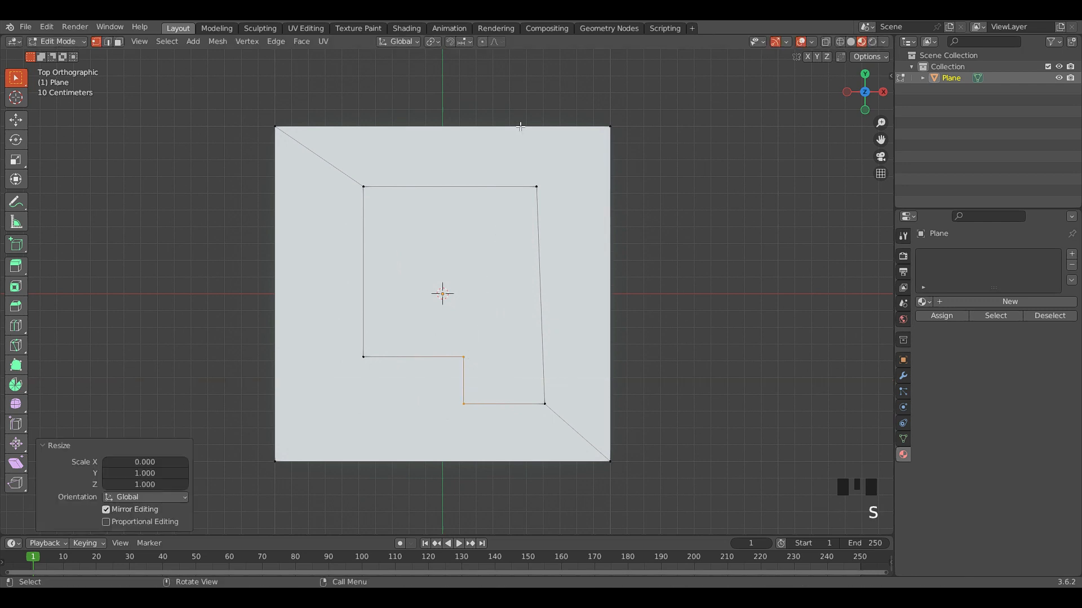
# - Make the outline's right edge vertical by scaling its two vertices to 0 along X, and clear the selection
pyautogui.moveTo(516, 176); pyautogui.dragTo(552, 420)
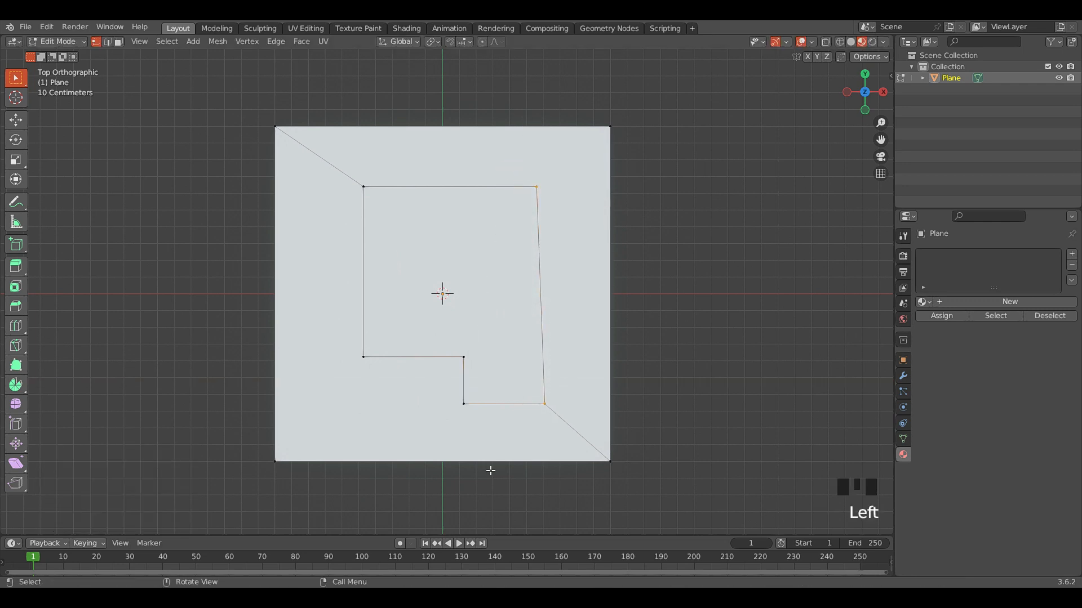
pyautogui.write('sx')
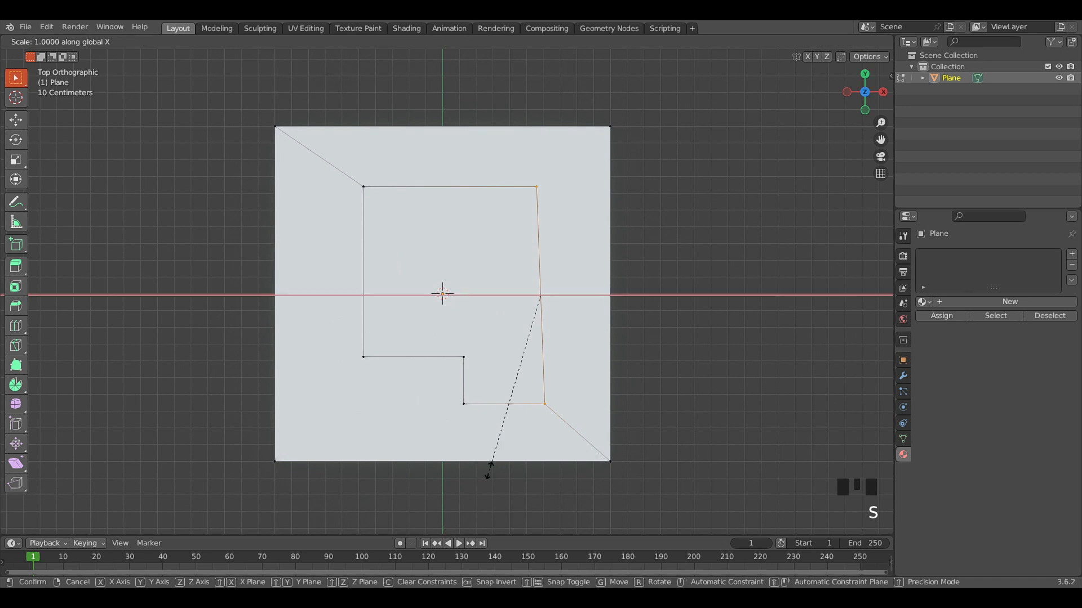
pyautogui.write('0')
pyautogui.click(488, 471)
pyautogui.click(15, 81)
pyautogui.click(218, 192)
# - Connect the outline's upper-right vertex to the plane's upper-right corner with a new edge
pyautogui.scroll(-1, 264, 275)
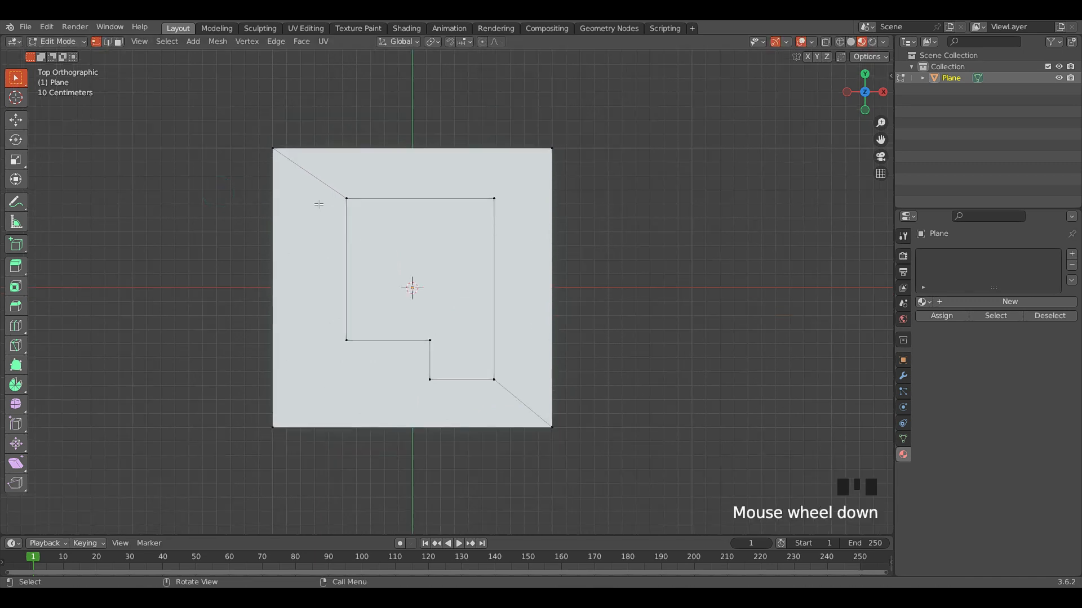
pyautogui.scroll(1, 319, 205)
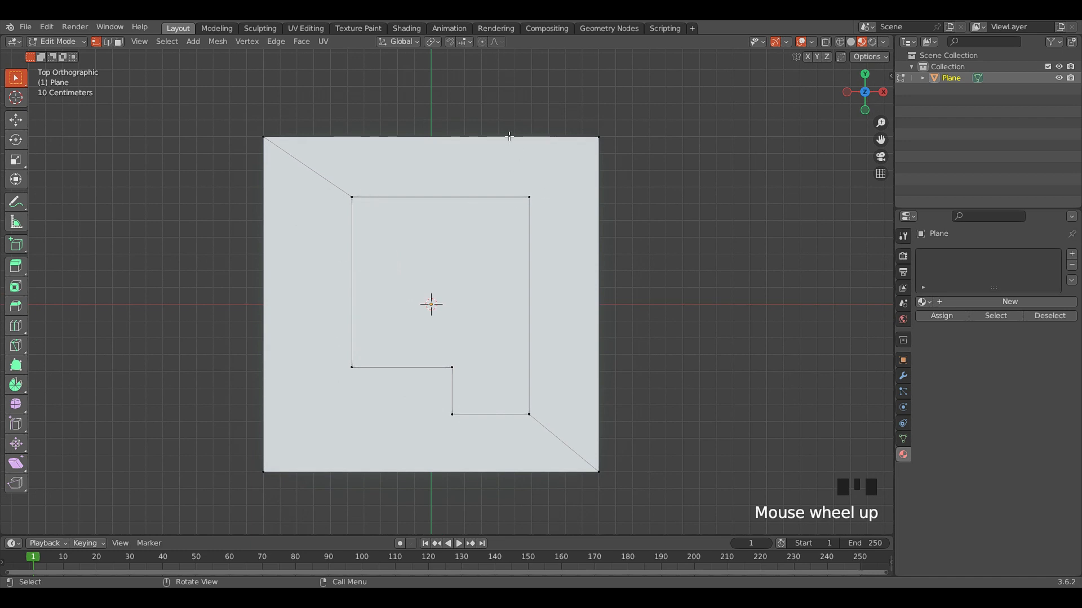
pyautogui.moveTo(505, 113); pyautogui.dragTo(523, 148)
pyautogui.scroll(-1, 366, 203)
pyautogui.scroll(2, 438, 184)
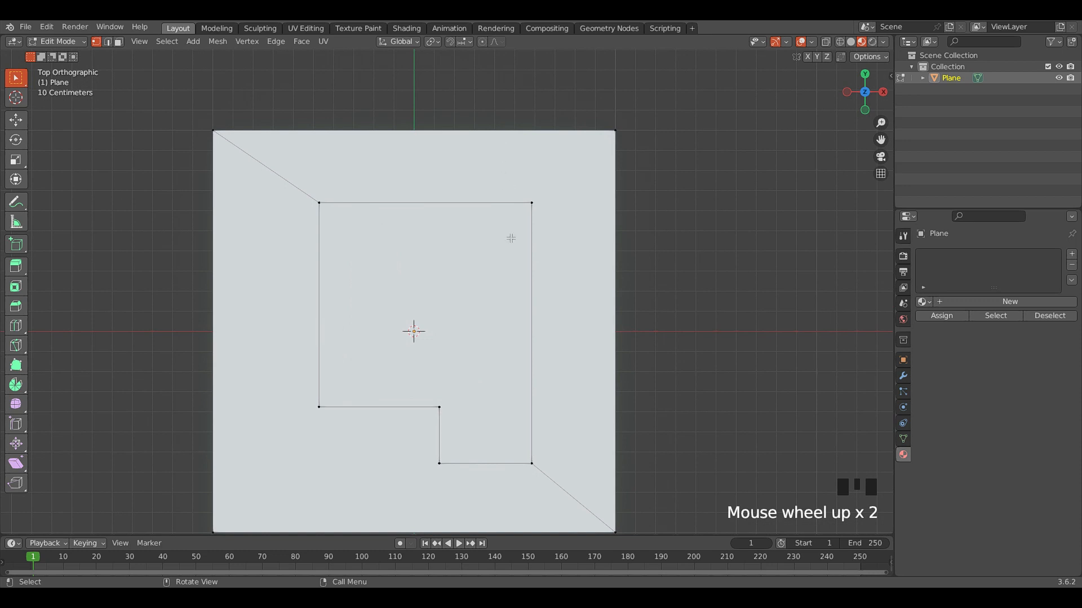
pyautogui.moveTo(475, 106); pyautogui.dragTo(699, 242)
pyautogui.press('f')
pyautogui.click(713, 197)
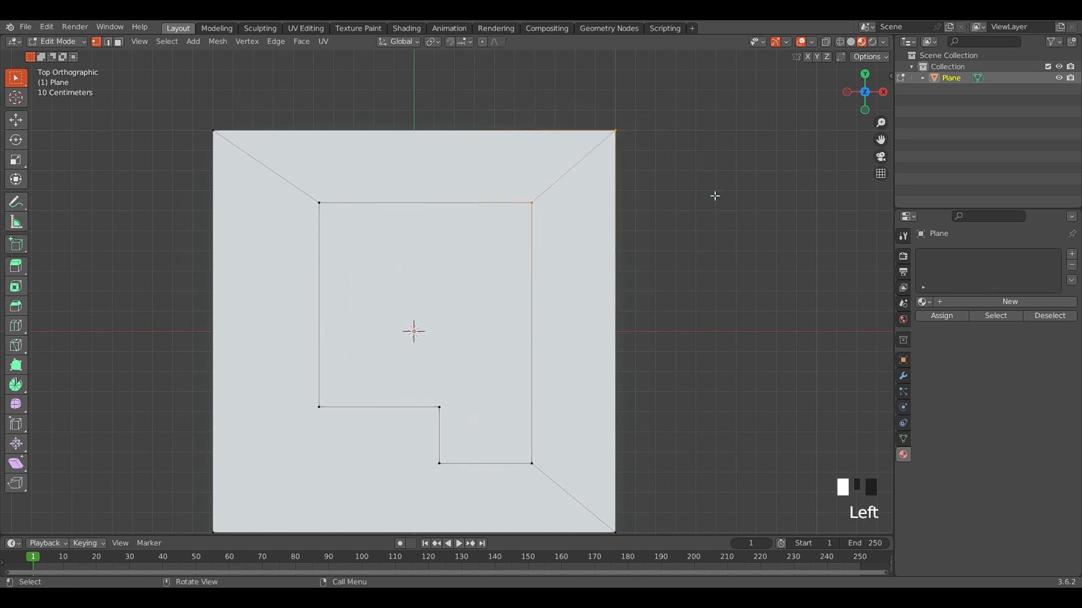
# - Connect the outline's lower-left vertex to the plane's lower-left corner with a new edge
pyautogui.scroll(-2, 714, 196)
pyautogui.scroll(1, 296, 306)
pyautogui.moveTo(263, 306); pyautogui.dragTo(414, 467)
pyautogui.press('f')
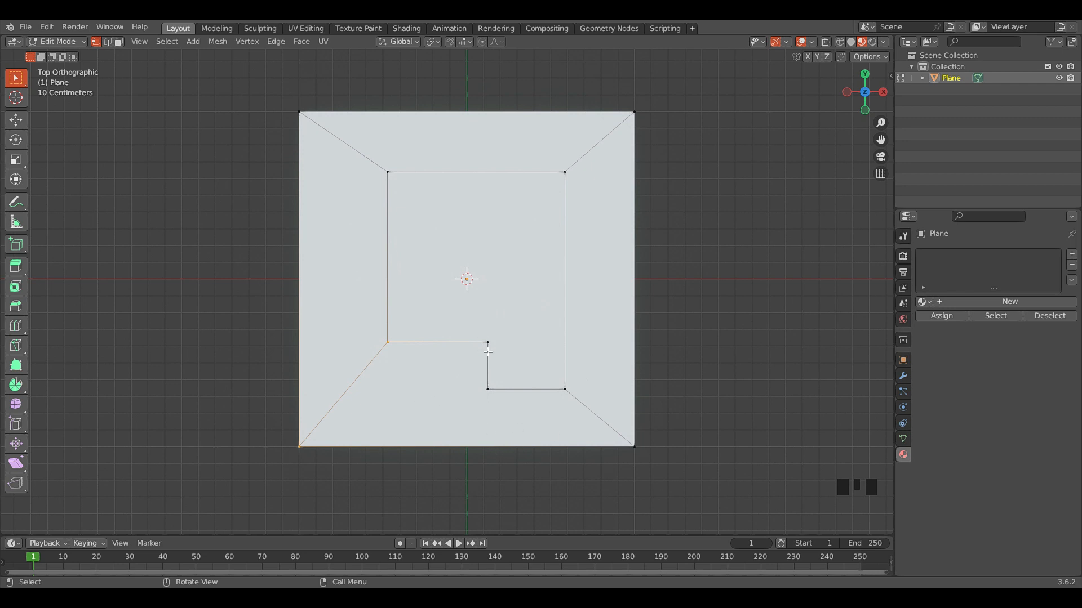
pyautogui.scroll(-1, 357, 302)
pyautogui.scroll(1, 235, 186)
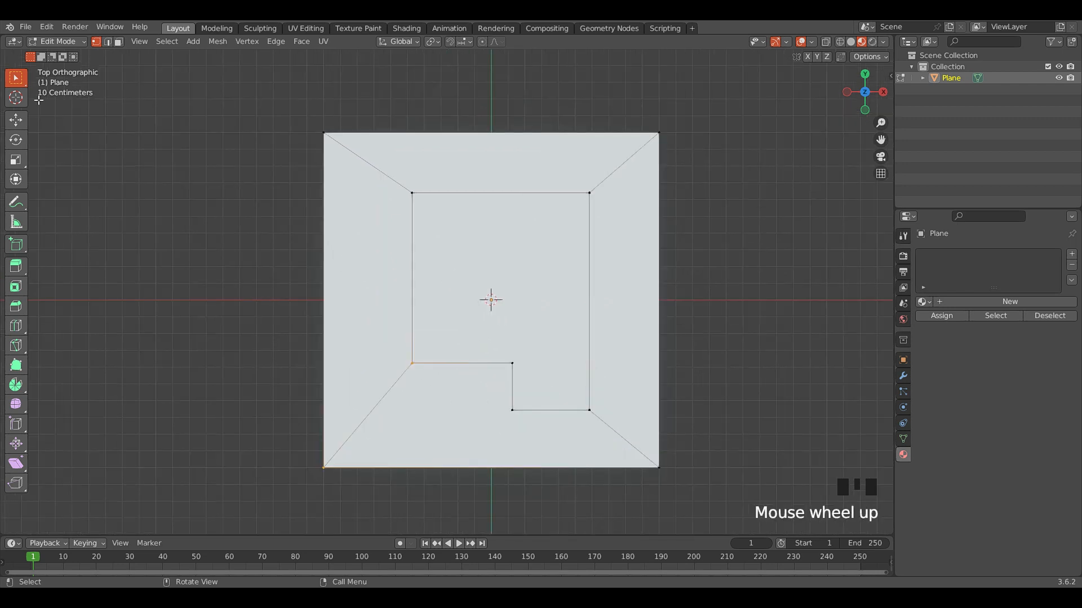
# - Clear the selection, select only the L-shaped inner face in face select mode, and extrude it upward along Z
pyautogui.doubleClick(299, 236)
pyautogui.scroll(-2, 299, 237)
pyautogui.moveTo(299, 236); pyautogui.dragTo(362, 238, button='middle')
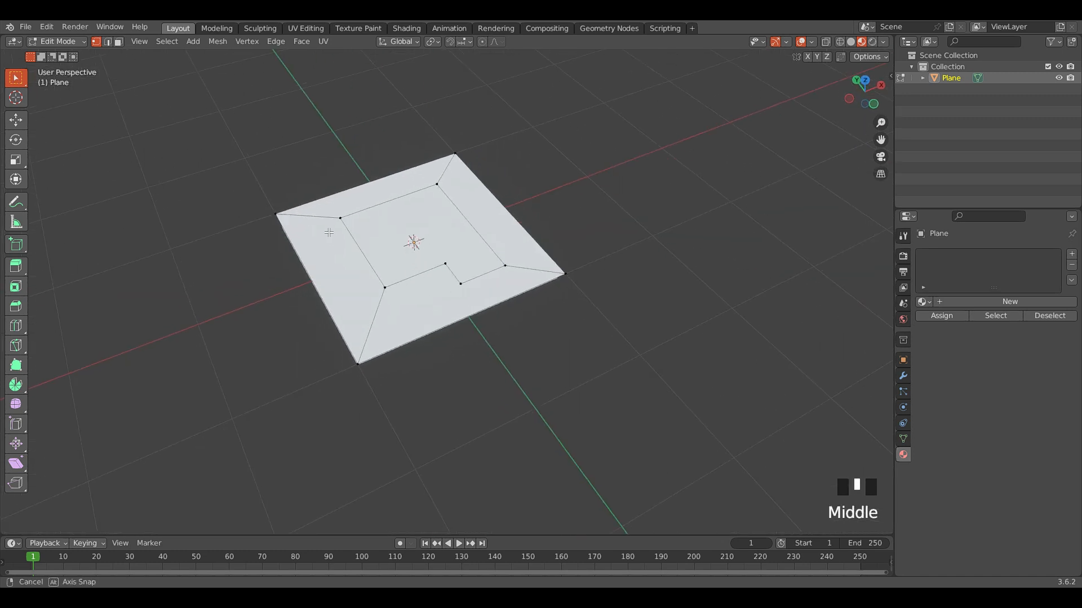
pyautogui.scroll(1, 362, 238)
pyautogui.scroll(1, 362, 238)
pyautogui.click(366, 235)
pyautogui.click(396, 212)
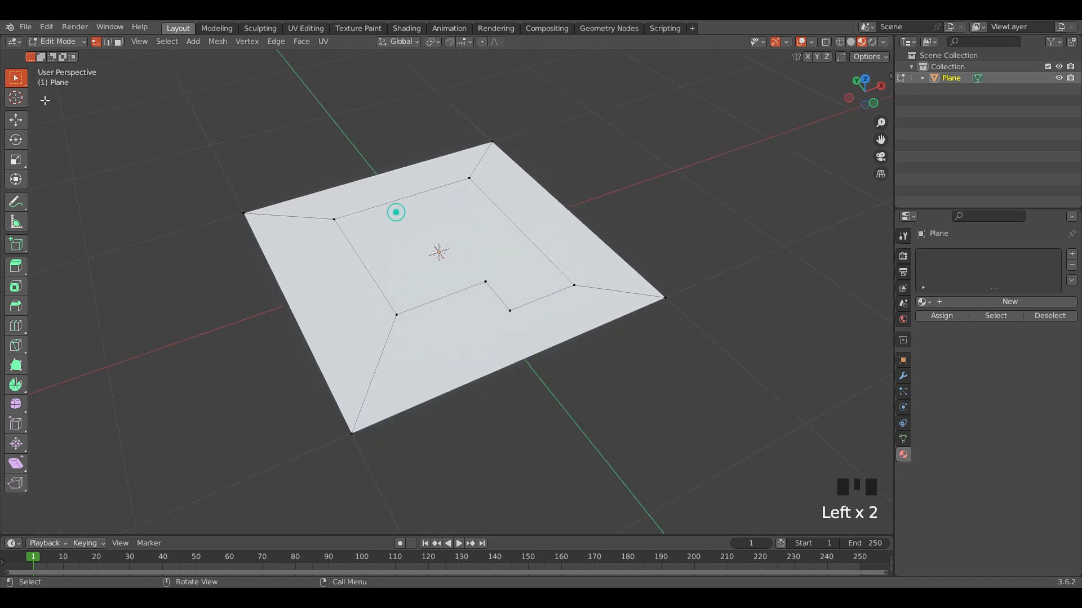
pyautogui.click(118, 42)
pyautogui.click(390, 243)
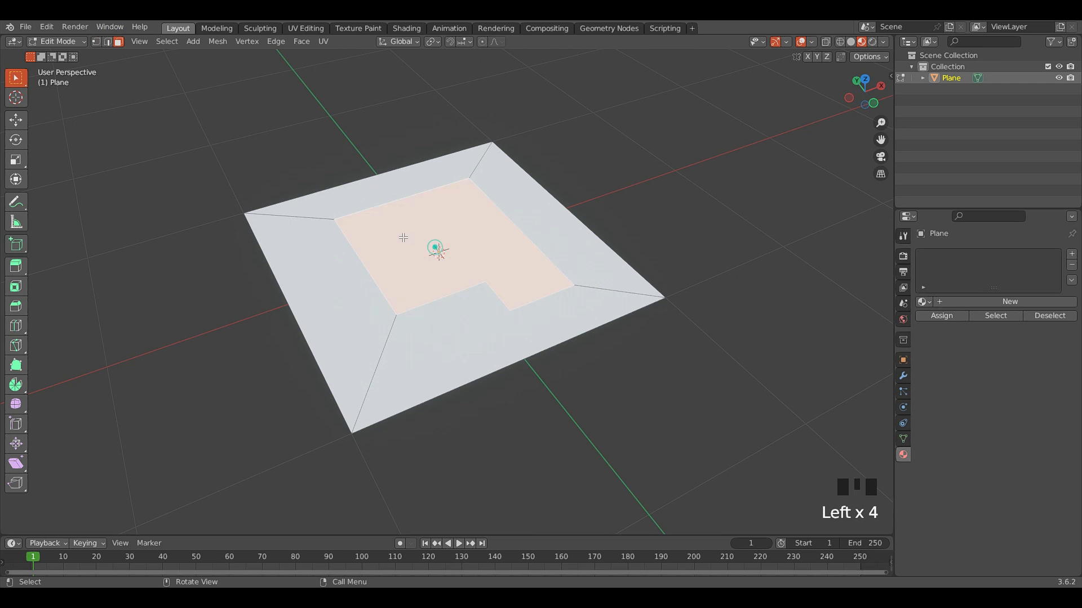
pyautogui.press('e')
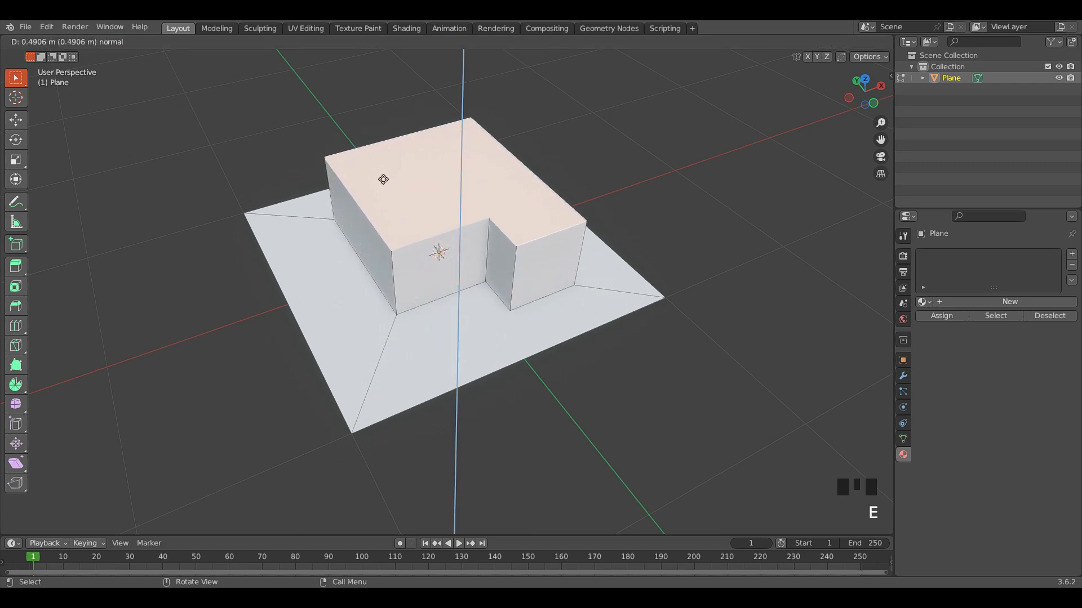
pyautogui.press('x')
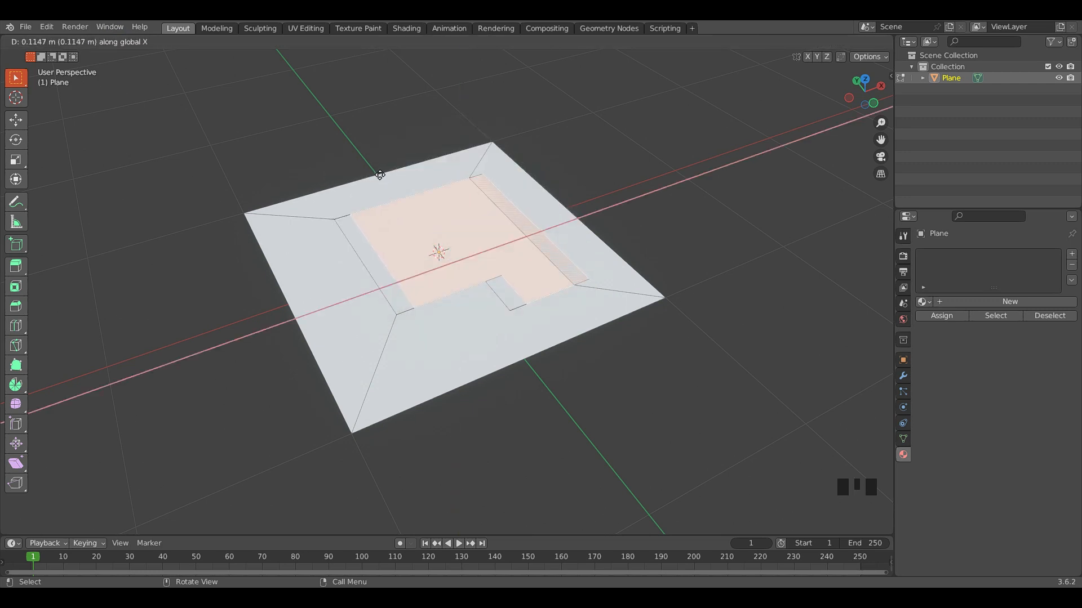
pyautogui.press('y')
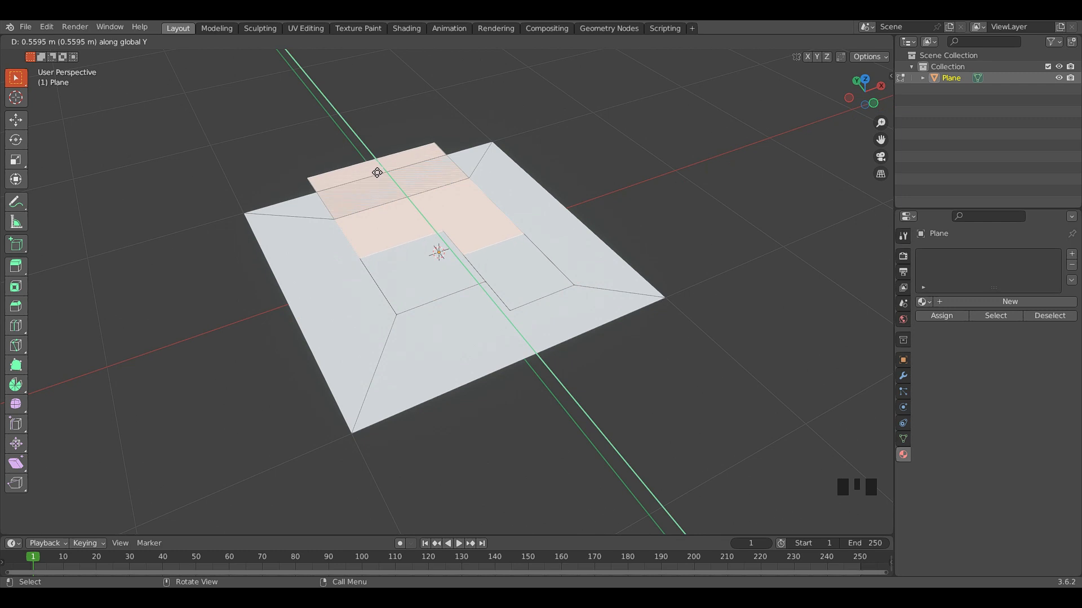
pyautogui.press('z')
pyautogui.click(378, 166)
# - Undo the extrusion of the L-shaped face
pyautogui.scroll(-3, 377, 164)
pyautogui.moveTo(377, 165); pyautogui.dragTo(466, 394, button='middle')
pyautogui.moveTo(462, 265); pyautogui.dragTo(461, 257, button='middle')
pyautogui.scroll(-2, 386, 342)
pyautogui.moveTo(387, 342); pyautogui.dragTo(378, 311, button='middle')
pyautogui.scroll(3, 378, 312)
pyautogui.hotkey('ctrl', 'z')
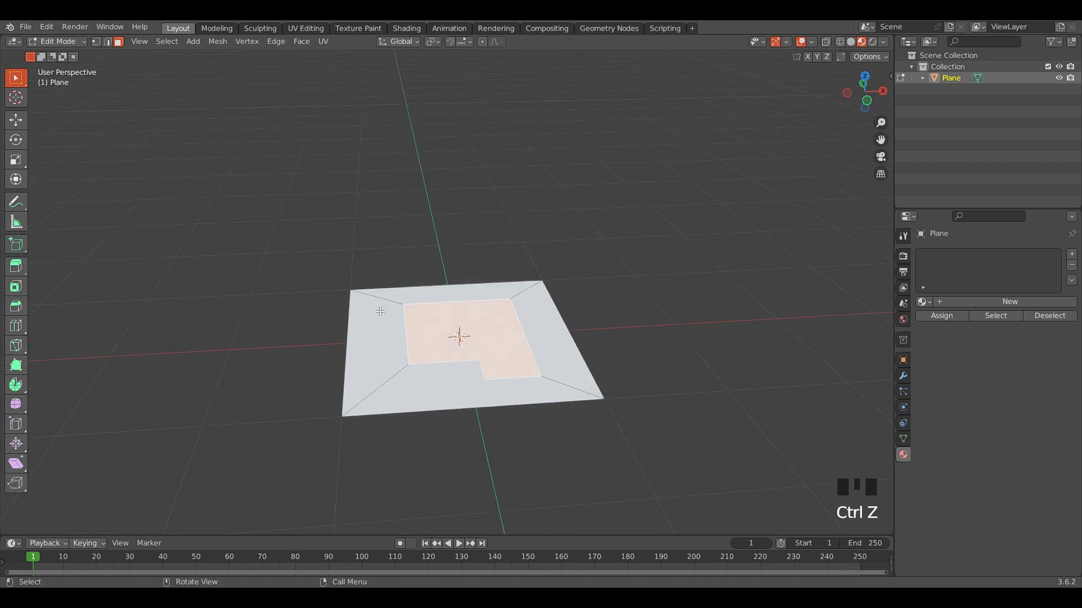
# - Bevel all edges of the L-shaped outline into a narrow strip running around it, and clear the selection
pyautogui.moveTo(414, 270); pyautogui.dragTo(451, 378, button='middle')
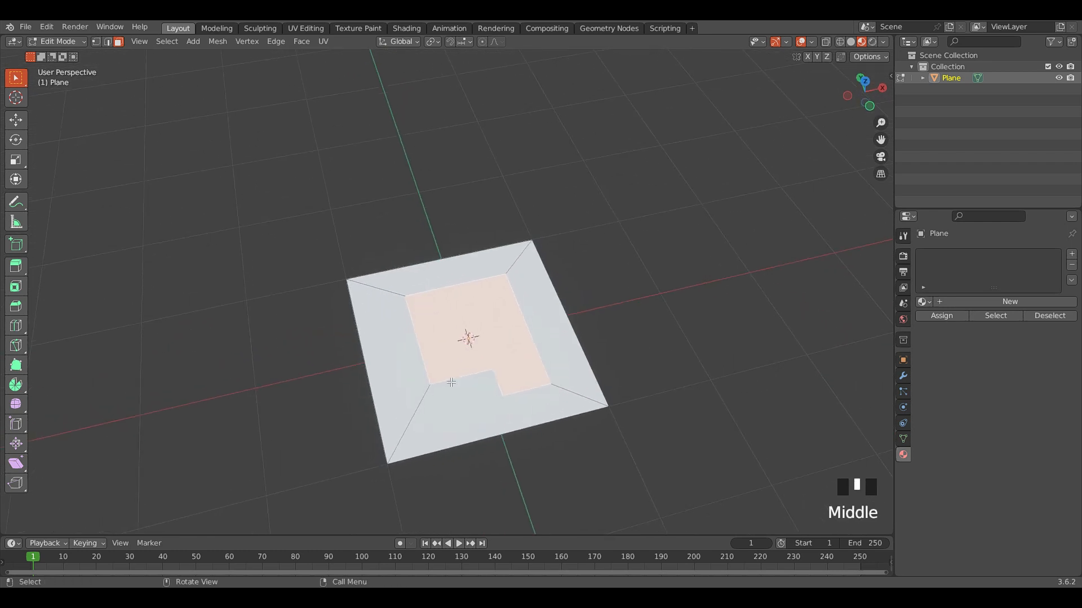
pyautogui.scroll(1, 450, 380)
pyautogui.click(237, 204)
pyautogui.click(107, 42)
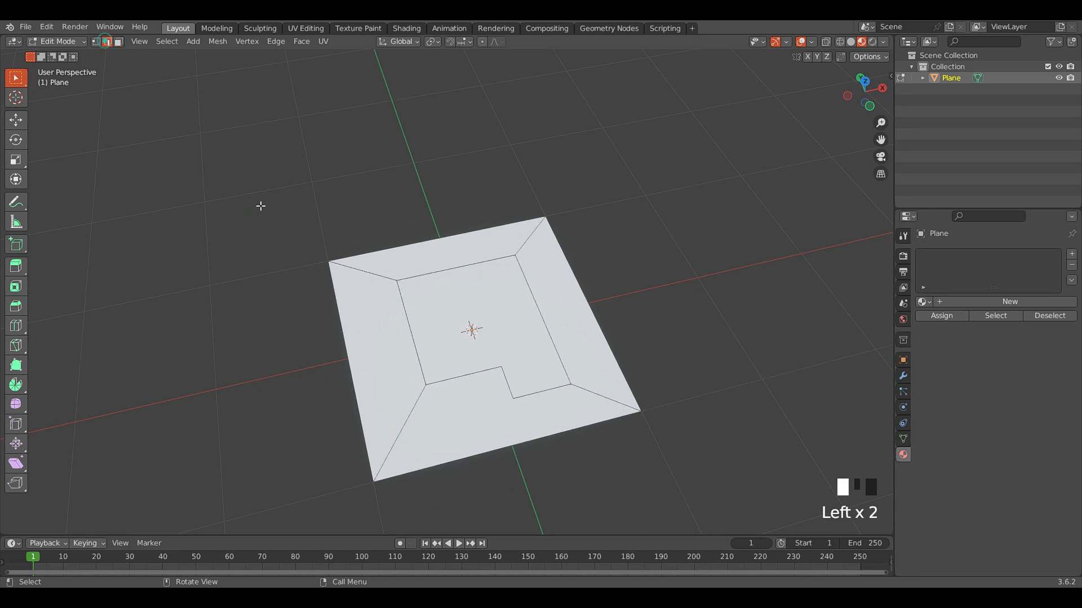
pyautogui.keyDown('alt'); pyautogui.click(455, 376); pyautogui.keyUp('alt')
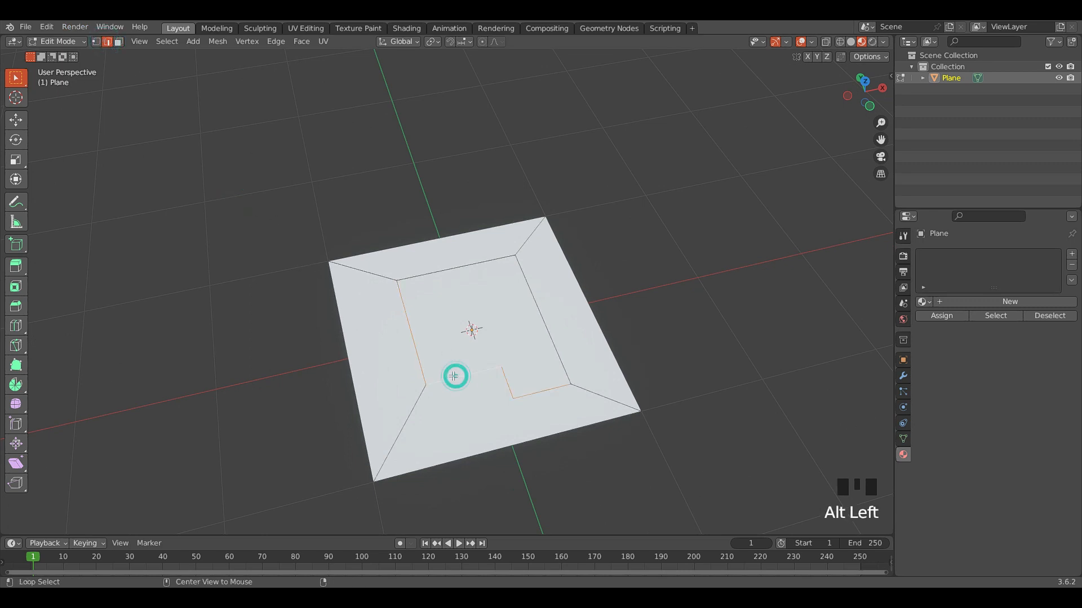
pyautogui.keyDown('alt'); pyautogui.keyDown('shift'); pyautogui.click(552, 336); pyautogui.keyUp('shift'); pyautogui.keyUp('alt')
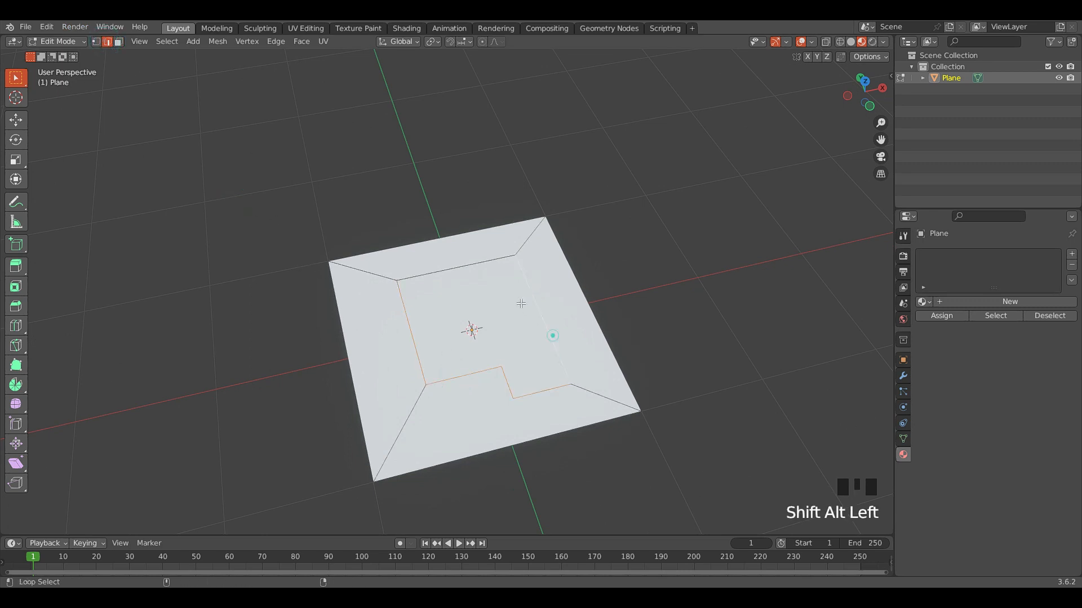
pyautogui.keyDown('alt'); pyautogui.keyDown('shift'); pyautogui.click(474, 262); pyautogui.keyUp('shift'); pyautogui.keyUp('alt')
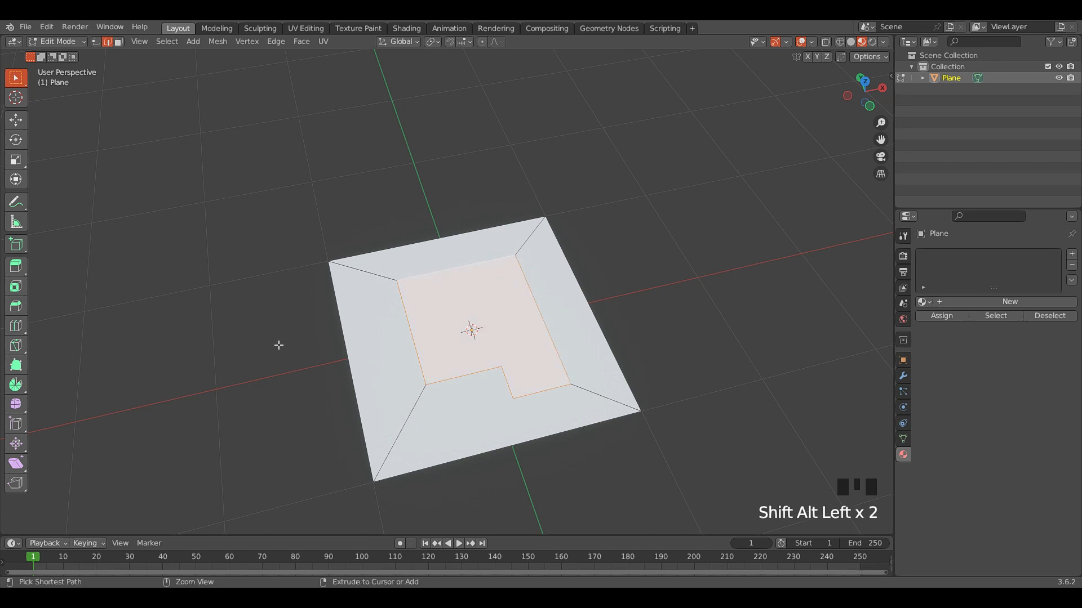
pyautogui.hotkey('ctrl', 'b')
pyautogui.click(300, 259)
pyautogui.click(300, 259)
pyautogui.scroll(3, 390, 258)
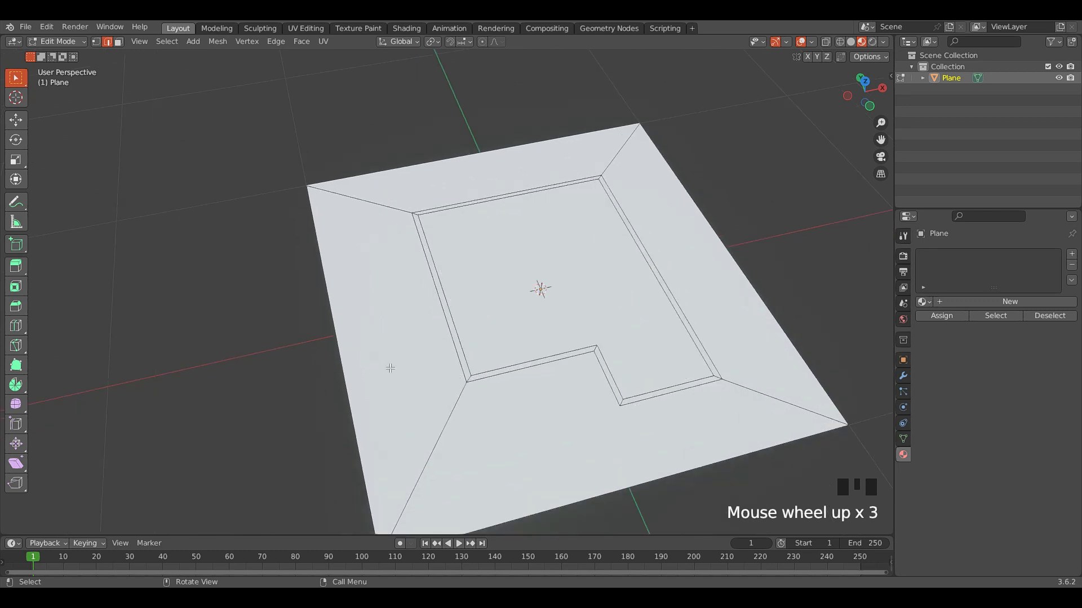
# - Extrude all faces of the narrow strip around the L-shaped outline along Z, and return to Object Mode
pyautogui.click(119, 41)
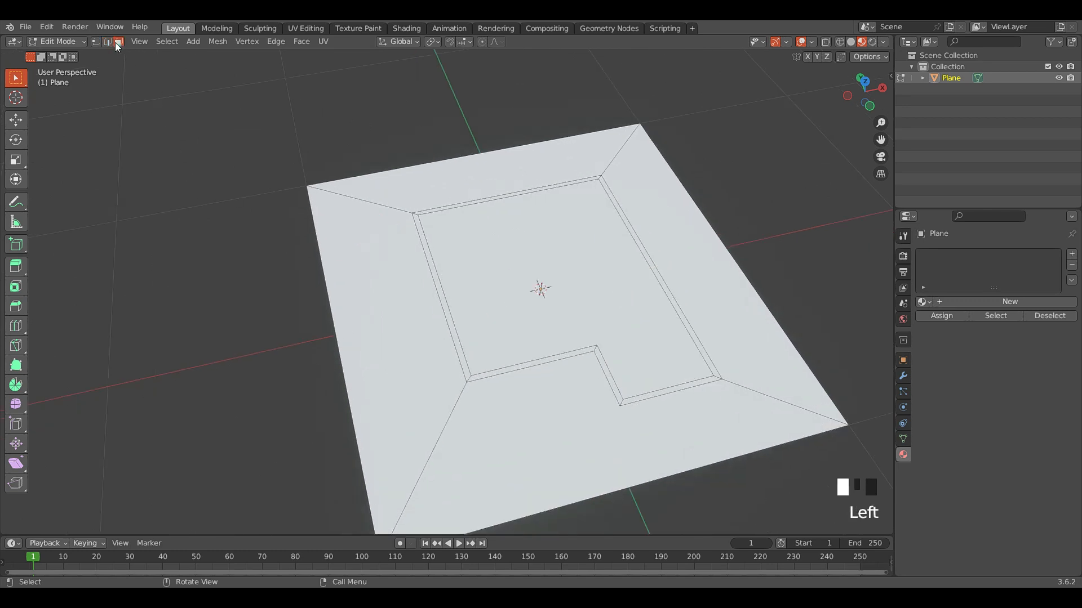
pyautogui.keyDown('alt'); pyautogui.click(450, 323); pyautogui.keyUp('alt')
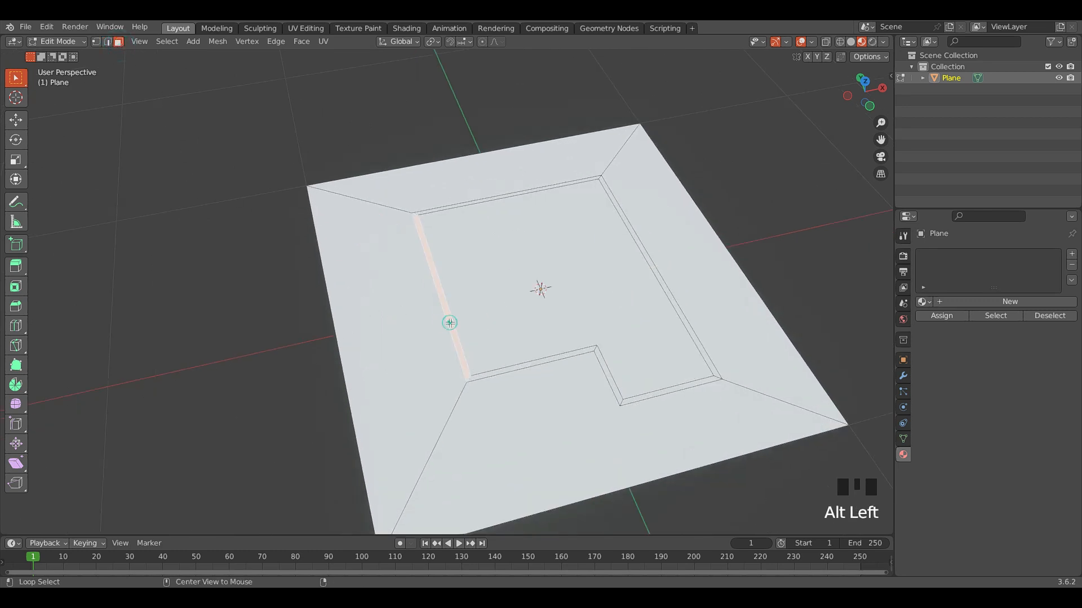
pyautogui.keyDown('alt'); pyautogui.click(520, 365); pyautogui.keyUp('alt')
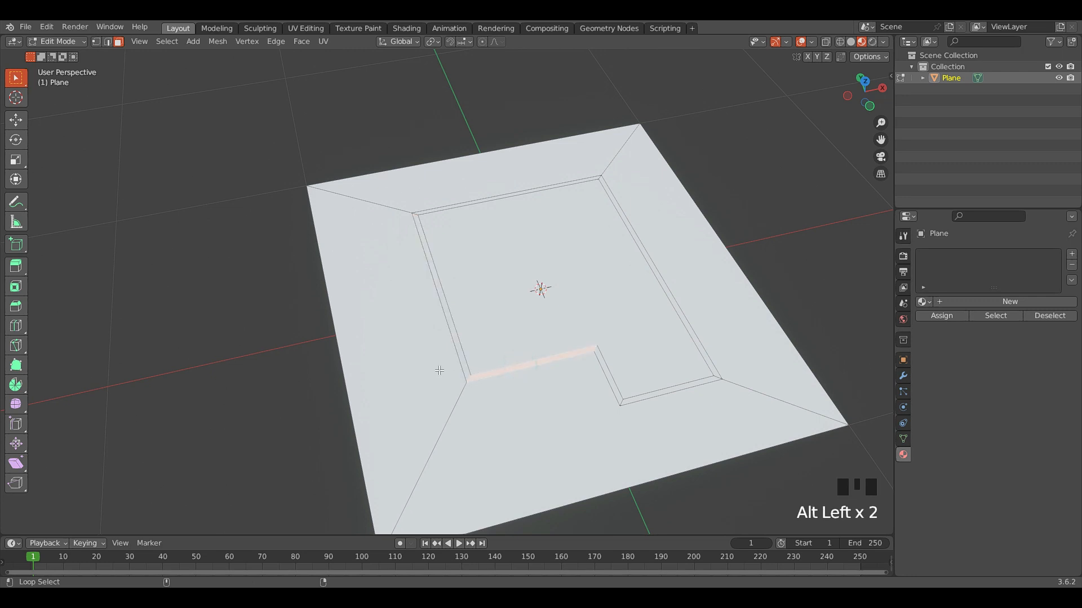
pyautogui.keyDown('alt'); pyautogui.keyDown('shift'); pyautogui.click(466, 366); pyautogui.keyUp('shift'); pyautogui.keyUp('alt')
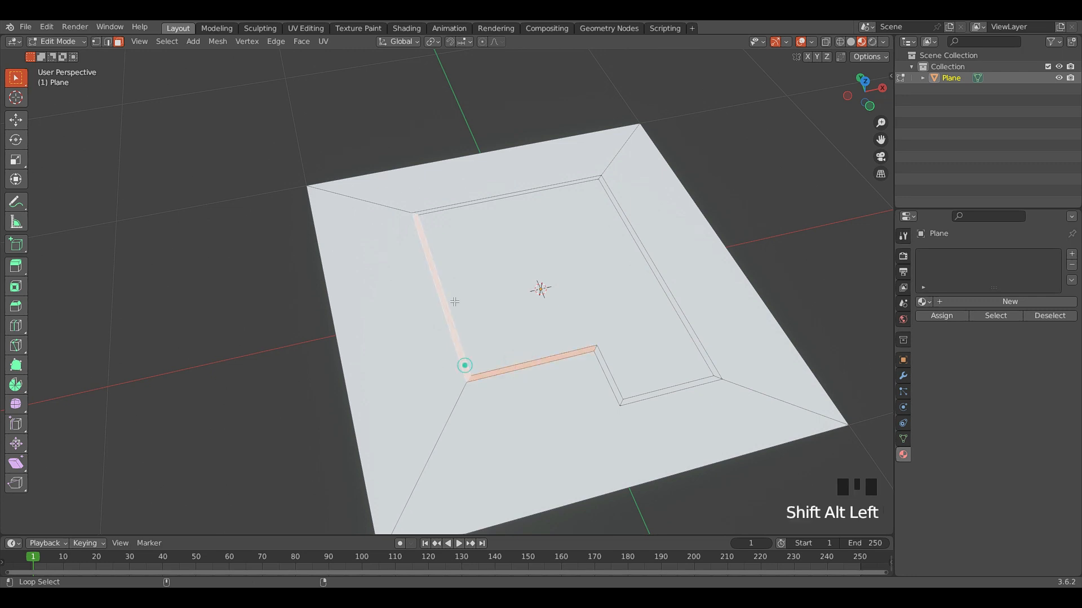
pyautogui.keyDown('alt'); pyautogui.keyDown('shift'); pyautogui.click(432, 210); pyautogui.keyUp('shift'); pyautogui.keyUp('alt')
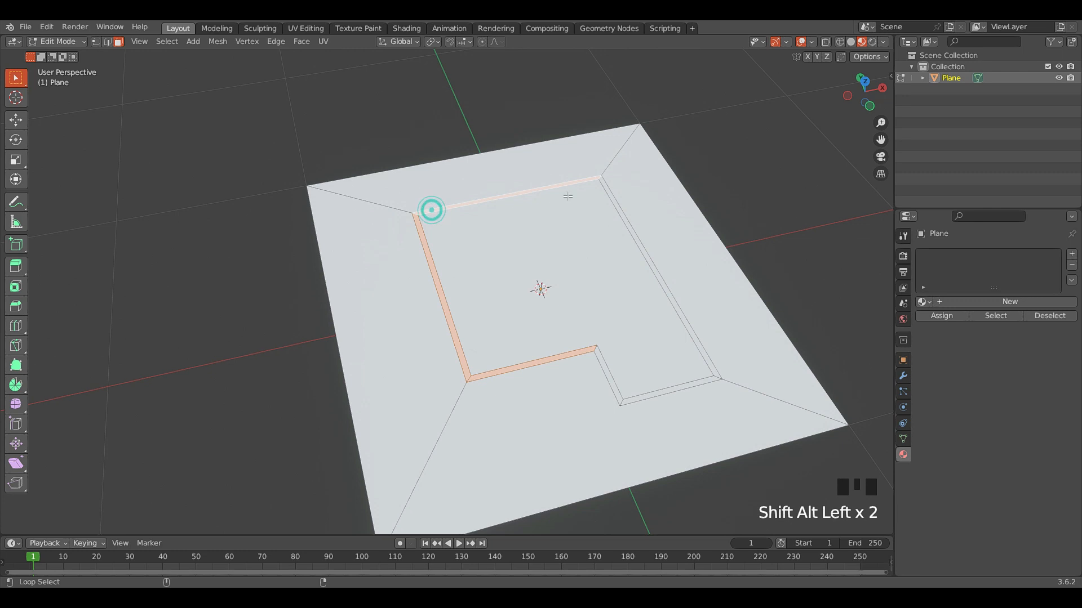
pyautogui.keyDown('alt'); pyautogui.keyDown('shift'); pyautogui.click(613, 200); pyautogui.keyUp('shift'); pyautogui.keyUp('alt')
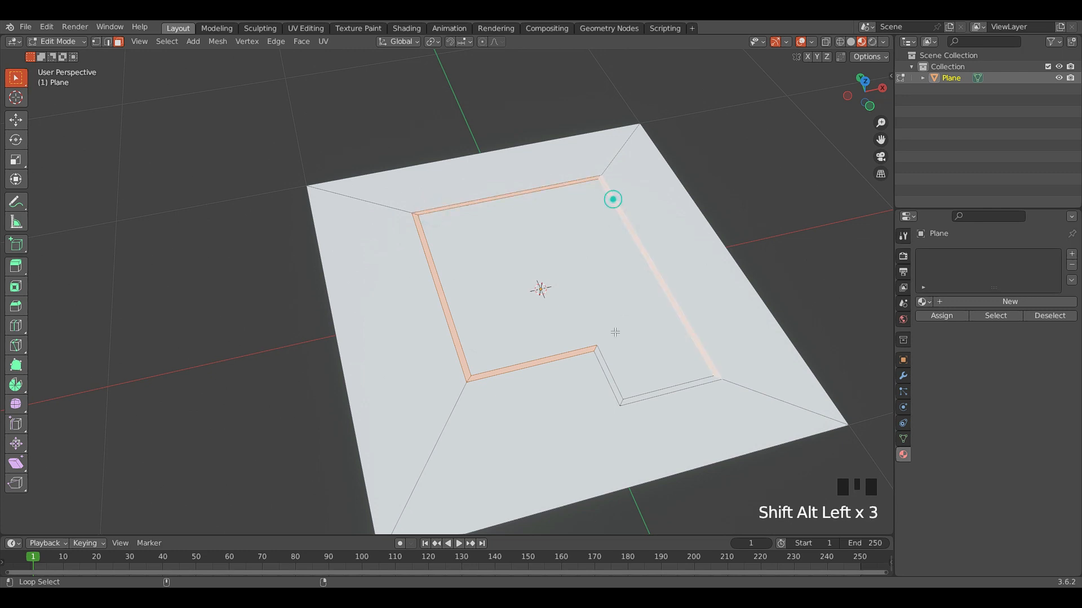
pyautogui.keyDown('alt'); pyautogui.keyDown('shift'); pyautogui.click(627, 400); pyautogui.keyUp('shift'); pyautogui.keyUp('alt')
pyautogui.keyDown('alt'); pyautogui.keyDown('shift'); pyautogui.click(617, 388); pyautogui.keyUp('shift'); pyautogui.keyUp('alt')
pyautogui.moveTo(614, 389); pyautogui.dragTo(462, 279, button='middle')
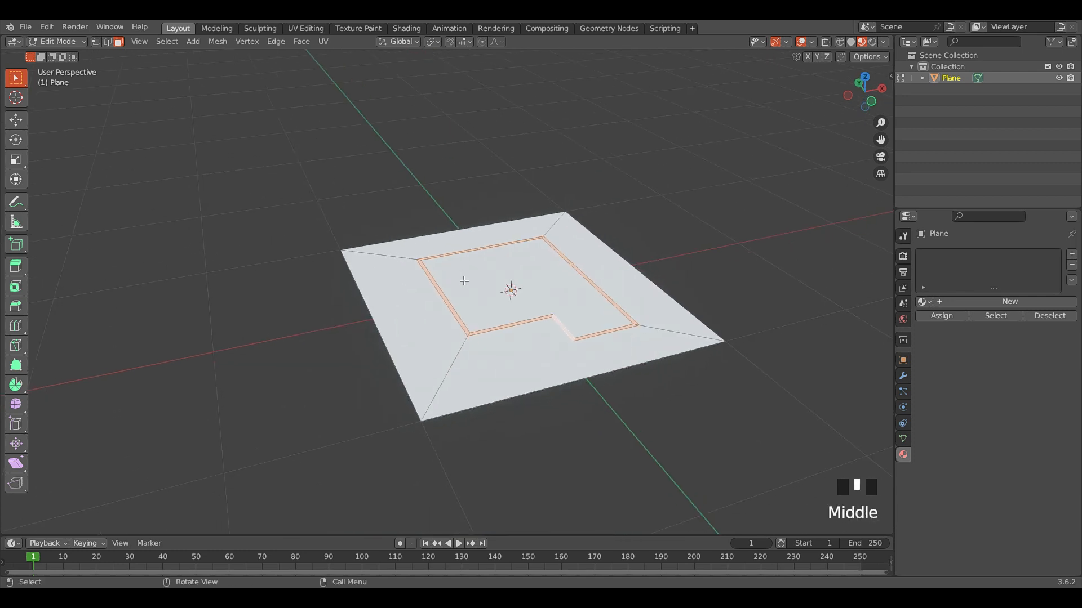
pyautogui.press('e')
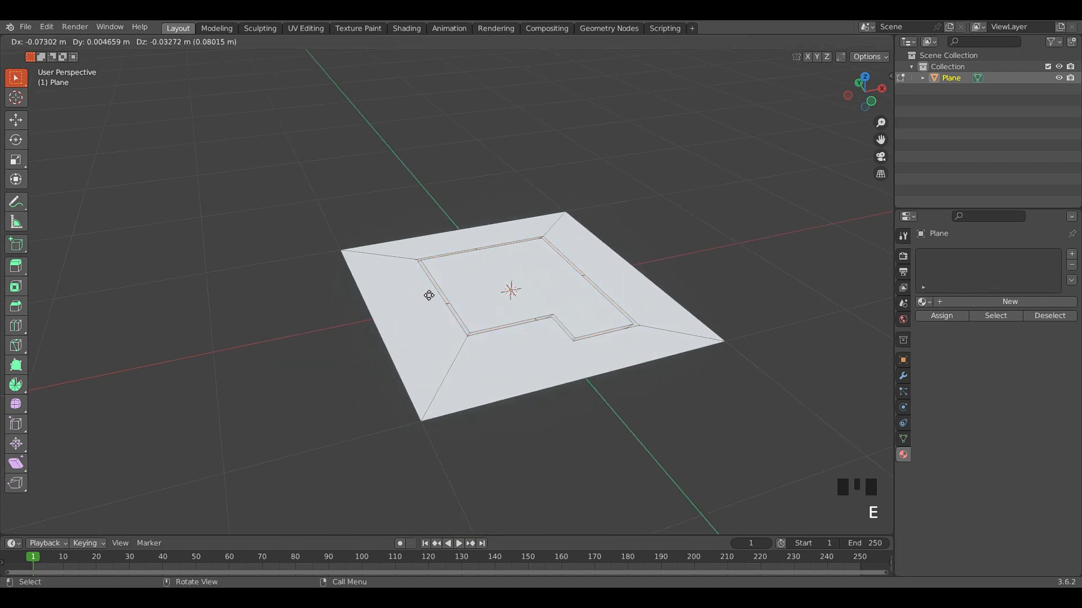
pyautogui.press('z')
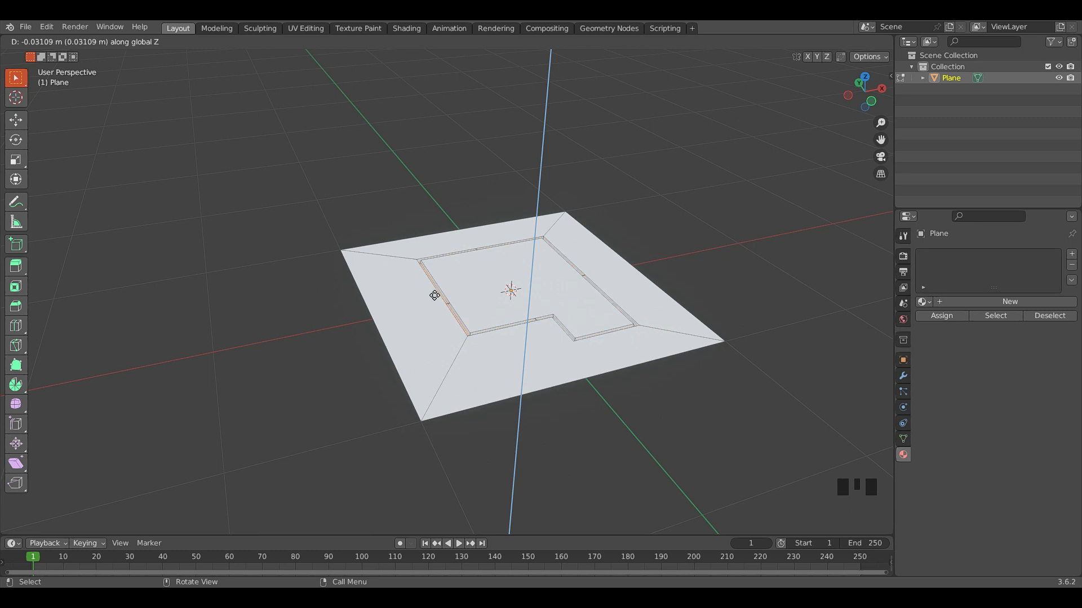
pyautogui.click(432, 290)
pyautogui.scroll(-2, 386, 175)
pyautogui.moveTo(386, 174); pyautogui.dragTo(466, 226, button='middle')
pyautogui.press('Tab')
pyautogui.scroll(3, 501, 239)
pyautogui.scroll(-1, 480, 241)
pyautogui.scroll(2, 466, 227)
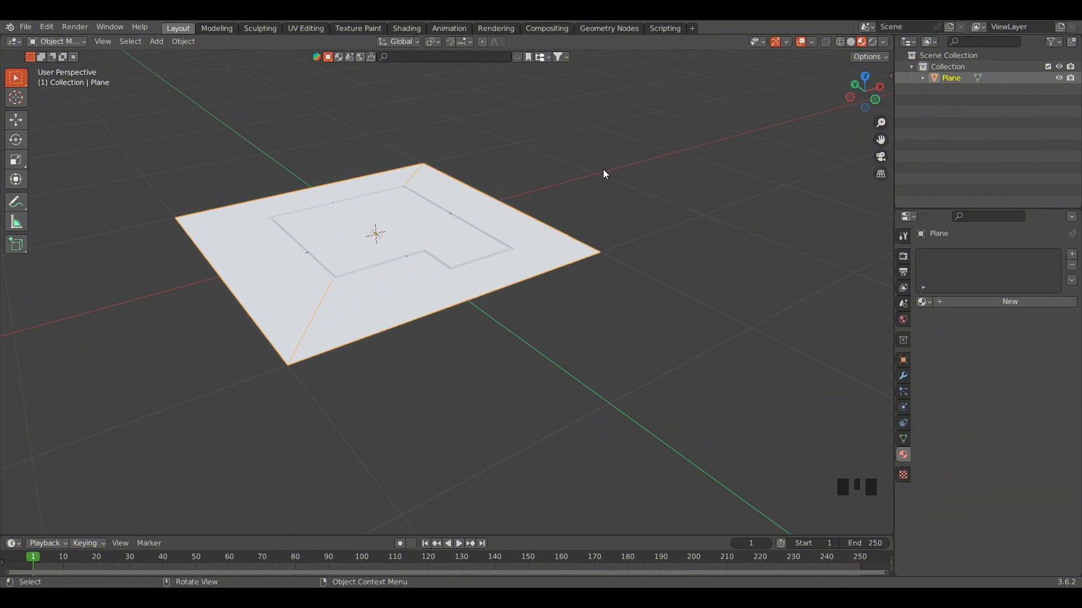
pyautogui.scroll(-2, 539, 308)
pyautogui.scroll(2, 498, 275)
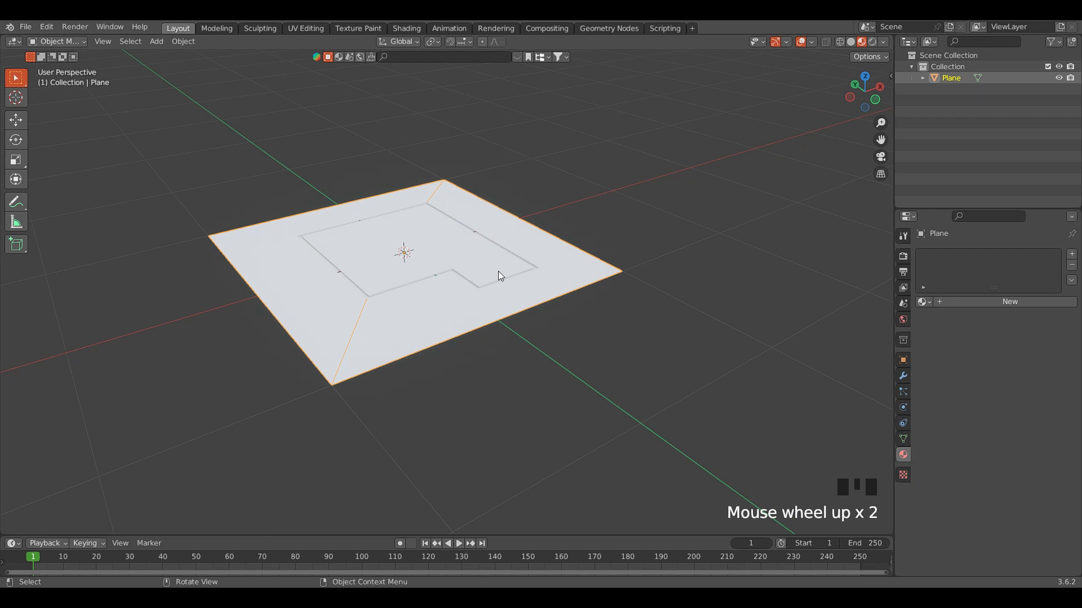
pyautogui.scroll(-1, 498, 271)
pyautogui.moveTo(498, 272); pyautogui.dragTo(502, 272, button='middle')
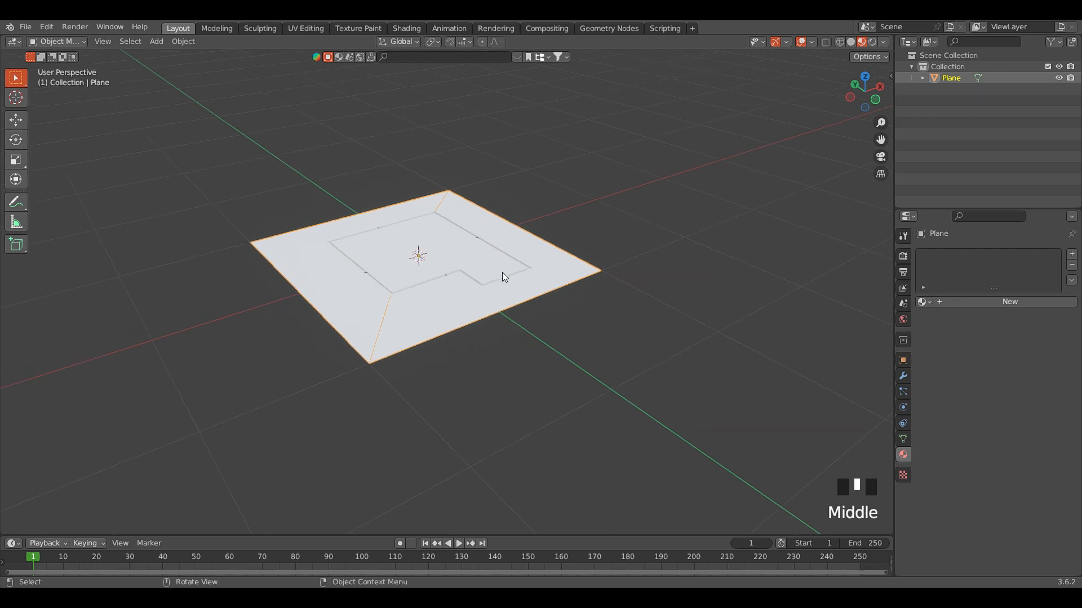
pyautogui.click(475, 288)
pyautogui.press('Tab')
pyautogui.press('Tab')
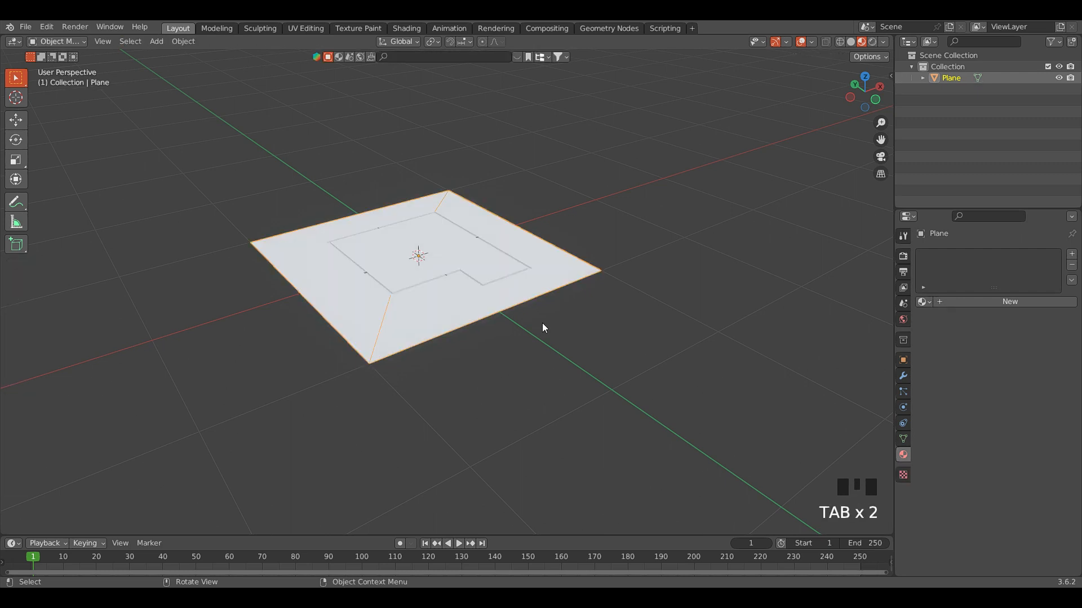
# - Delete the plane with the L-shaped outline and add a new 2 m plane in its place
pyautogui.press('Delete')
pyautogui.hotkey('shift', 'a')
pyautogui.moveTo(406, 289)
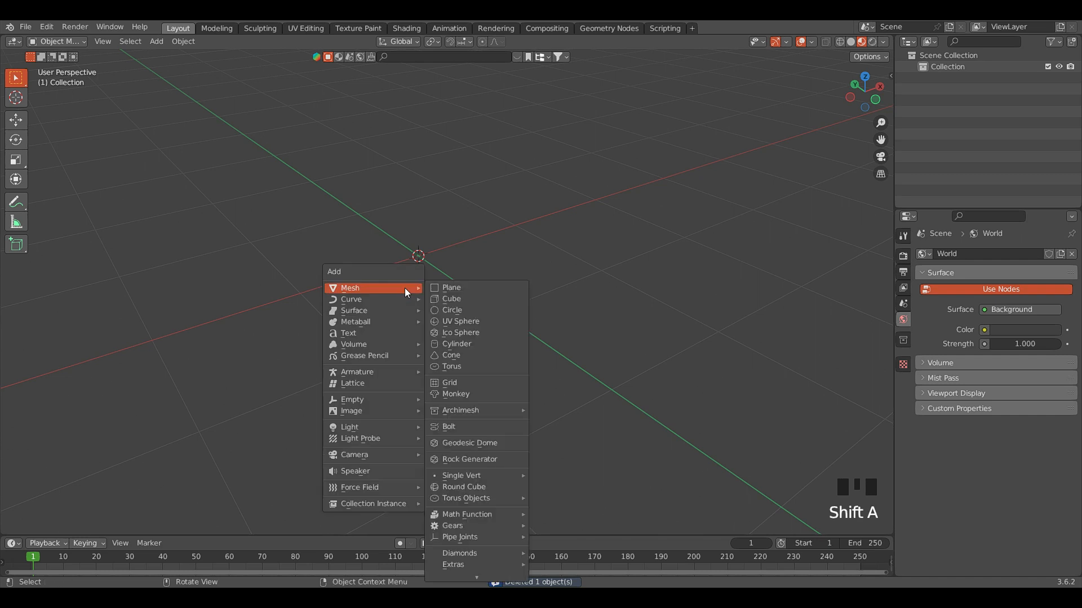
pyautogui.click(487, 285)
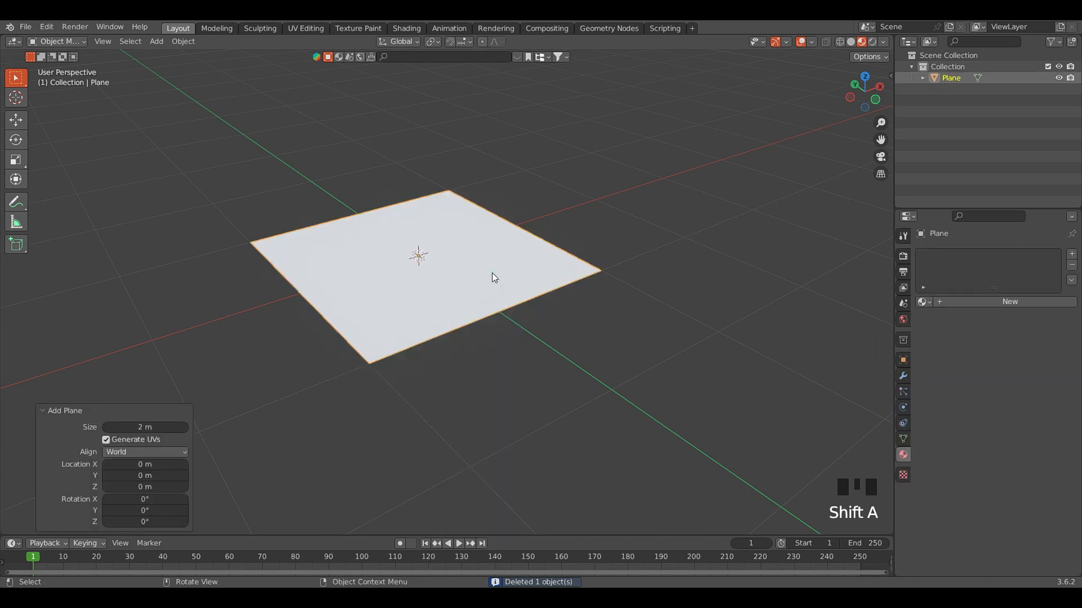
# - Subdivide the new plane's face in Edit Mode
pyautogui.press('Tab')
pyautogui.moveTo(483, 273); pyautogui.dragTo(485, 366, button='middle')
pyautogui.scroll(-3, 459, 302)
pyautogui.scroll(2, 486, 367)
pyautogui.click(326, 185)
pyautogui.rightClick(423, 287)
pyautogui.moveTo(422, 288)
pyautogui.click(381, 203)
pyautogui.click(405, 242)
pyautogui.rightClick(406, 243)
pyautogui.moveTo(405, 242)
pyautogui.click(355, 286)
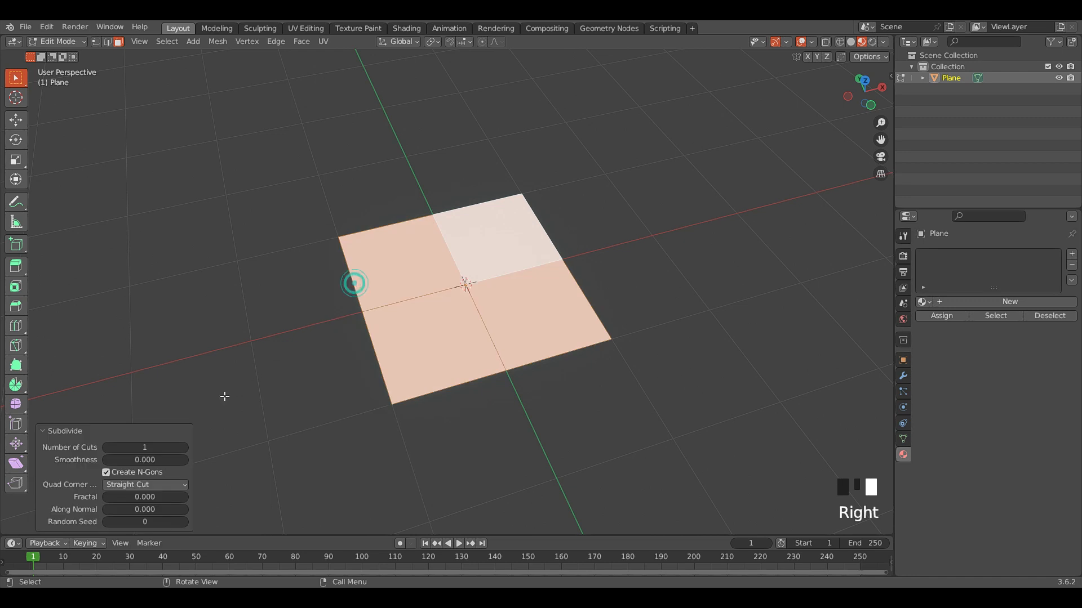
# - Set the subdivision's number of cuts to 5 and clear the selection
pyautogui.doubleClick(145, 447)
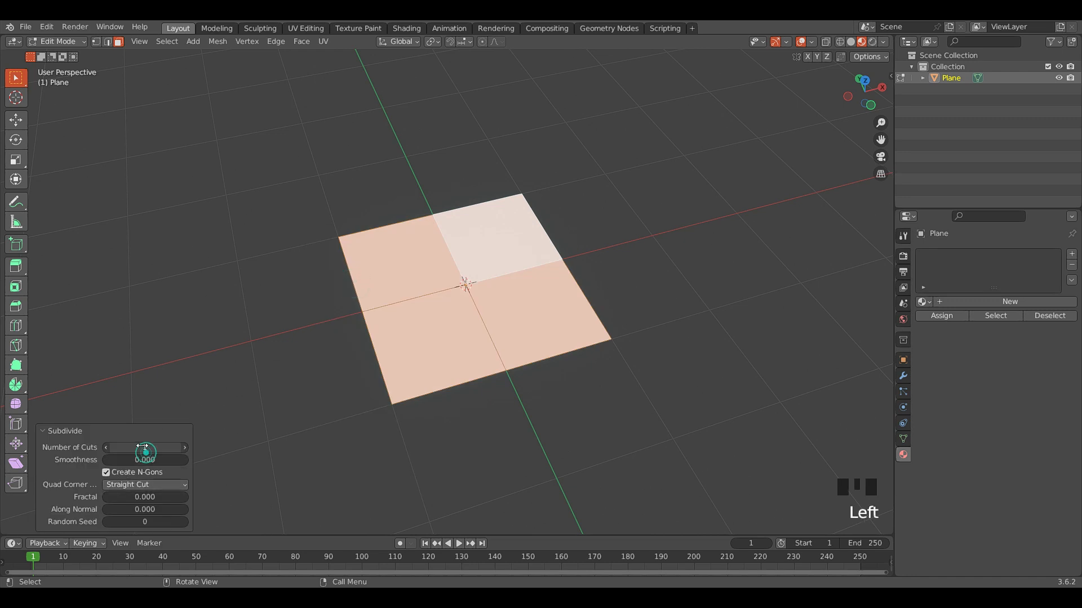
pyautogui.write('5')
pyautogui.press('Return')
pyautogui.click(210, 264)
# - Shape the central 3 × 3 block of vertices of the grid into a circle with LoopTools Circle
pyautogui.moveTo(210, 264); pyautogui.dragTo(485, 309, button='middle')
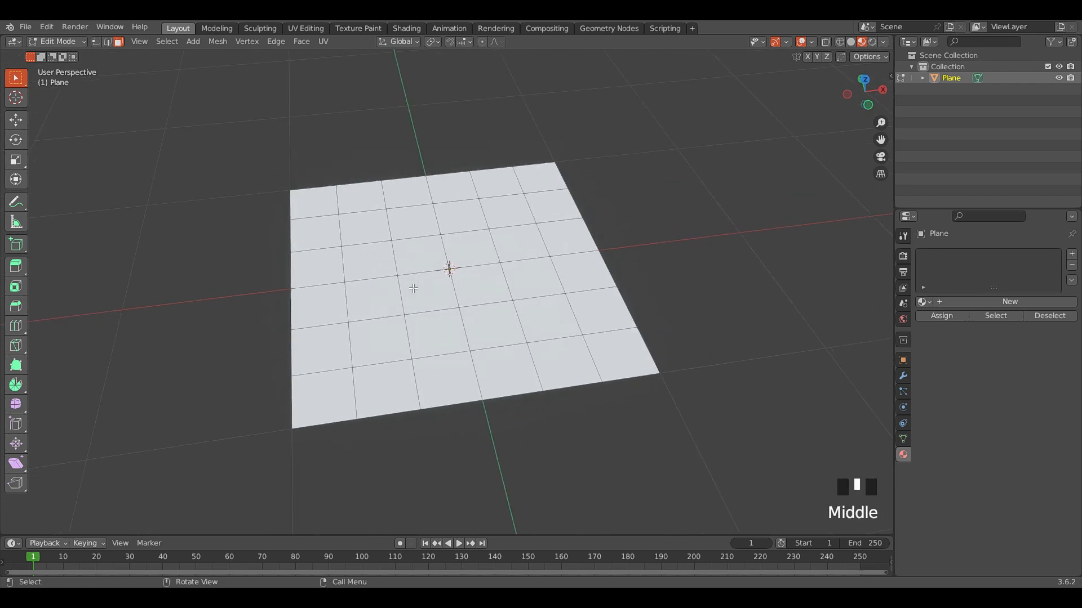
pyautogui.scroll(-2, 413, 287)
pyautogui.moveTo(413, 288); pyautogui.dragTo(419, 264, button='middle')
pyautogui.scroll(2, 419, 264)
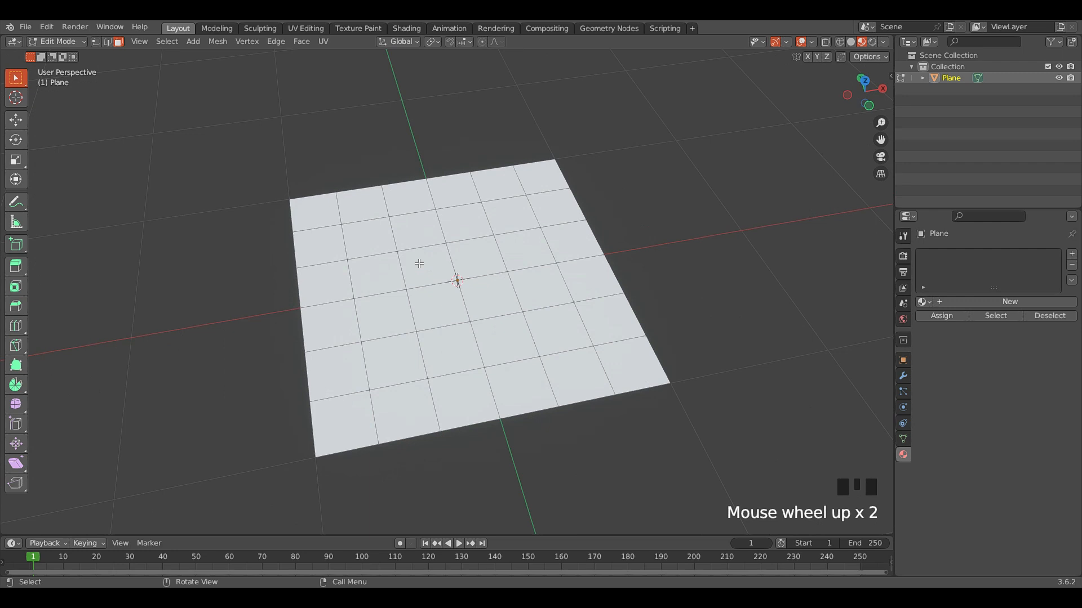
pyautogui.click(96, 42)
pyautogui.moveTo(401, 243); pyautogui.dragTo(394, 232, button='middle')
pyautogui.moveTo(393, 232); pyautogui.dragTo(526, 332)
pyautogui.rightClick(489, 265)
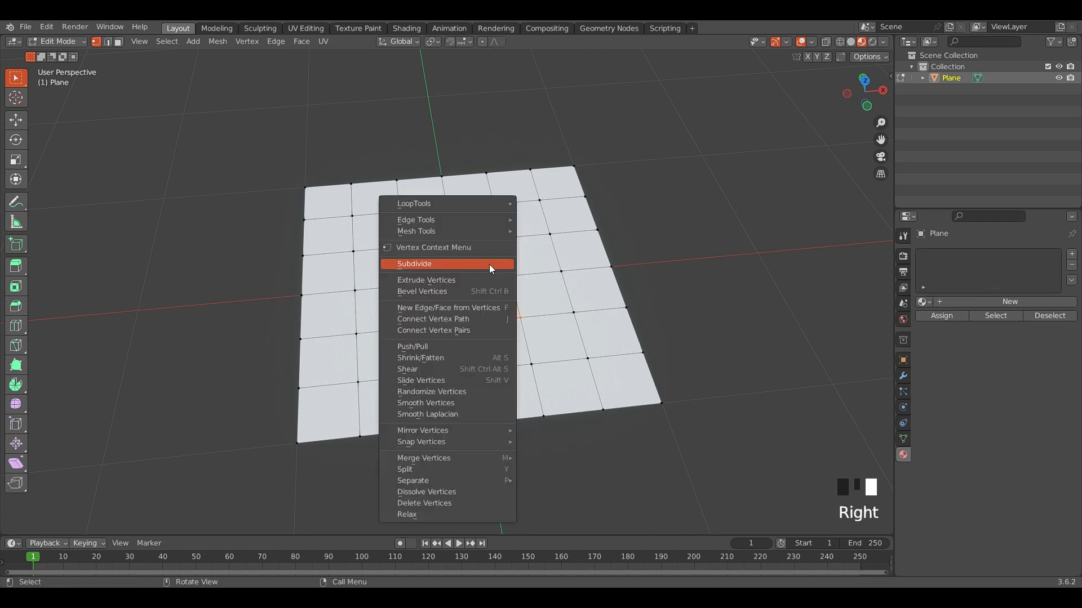
pyautogui.moveTo(438, 207)
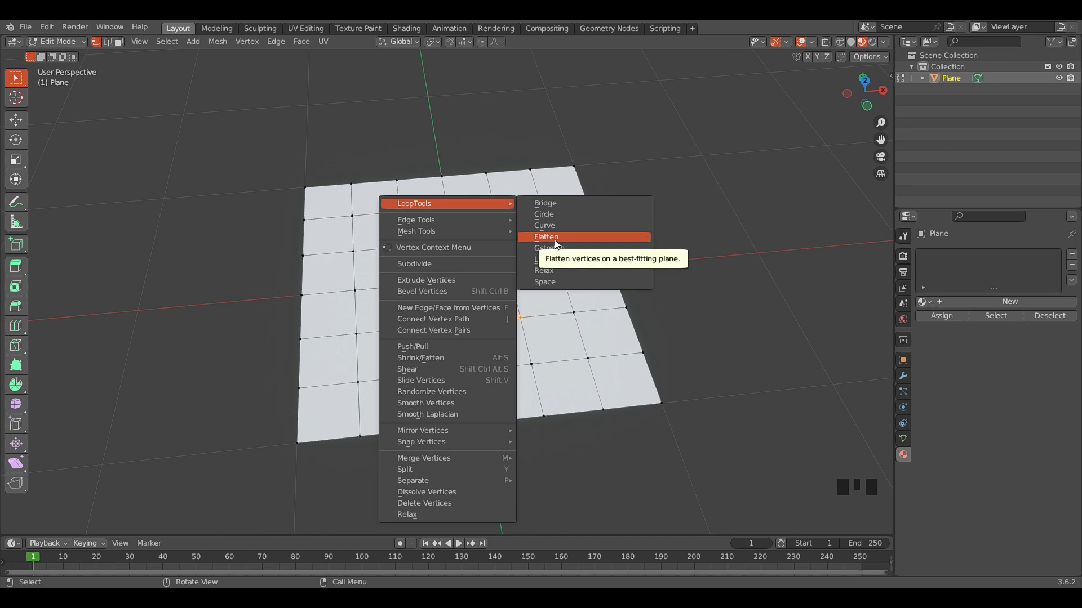
pyautogui.click(540, 215)
pyautogui.moveTo(536, 215); pyautogui.dragTo(520, 290, button='middle')
pyautogui.scroll(-1, 520, 295)
pyautogui.scroll(1, 520, 290)
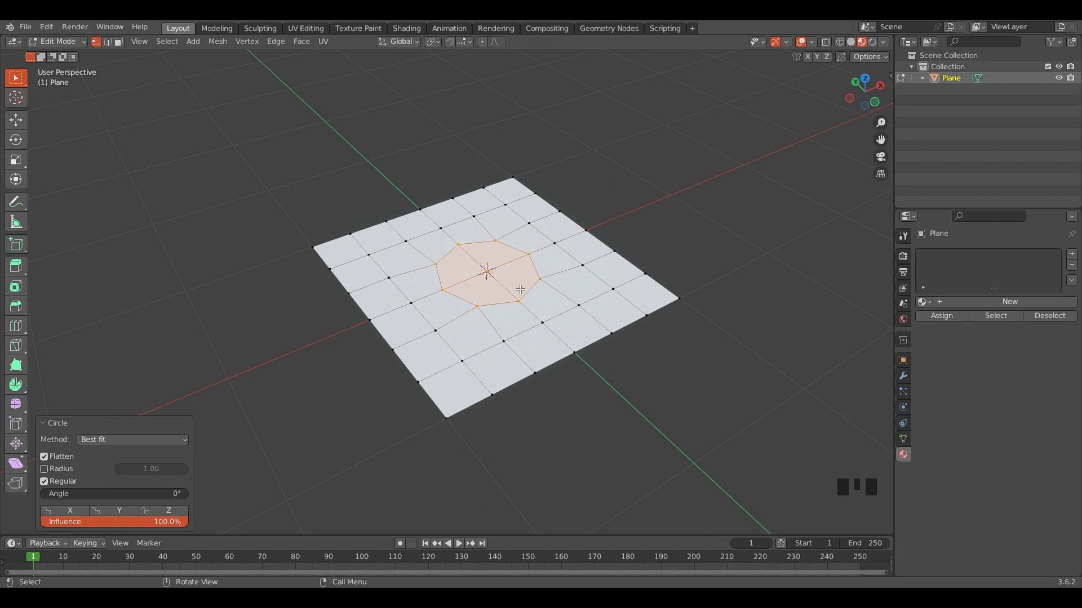
# - Extrude the four circle faces at the plane's centre upward into a column and return to Object Mode
pyautogui.moveTo(520, 289); pyautogui.dragTo(468, 305, button='middle')
pyautogui.scroll(-1, 469, 294)
pyautogui.scroll(2, 468, 305)
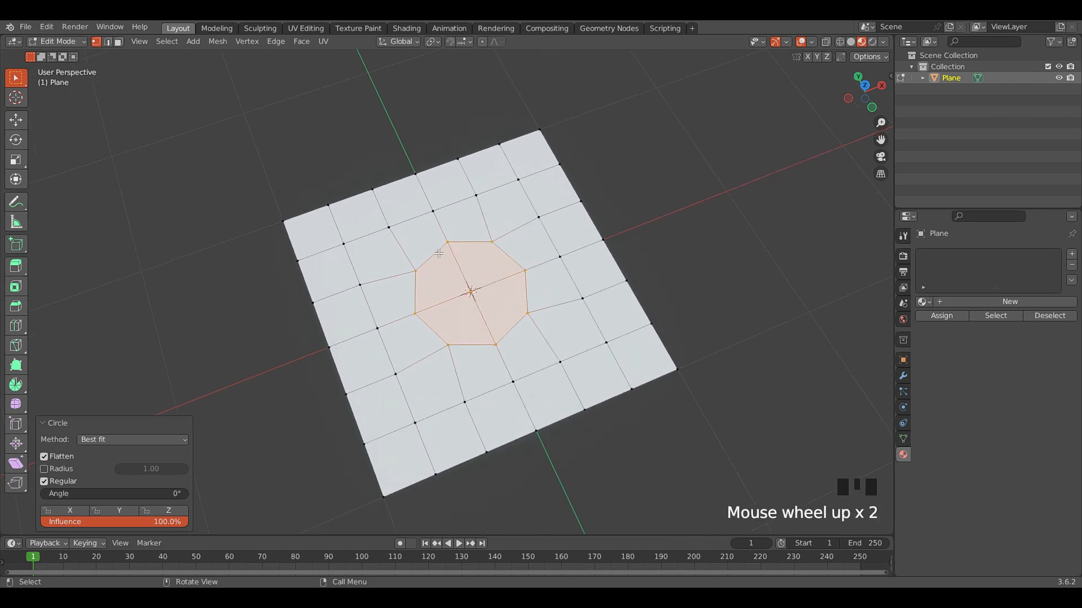
pyautogui.scroll(-1, 416, 273)
pyautogui.moveTo(416, 273); pyautogui.dragTo(414, 223, button='middle')
pyautogui.click(353, 167)
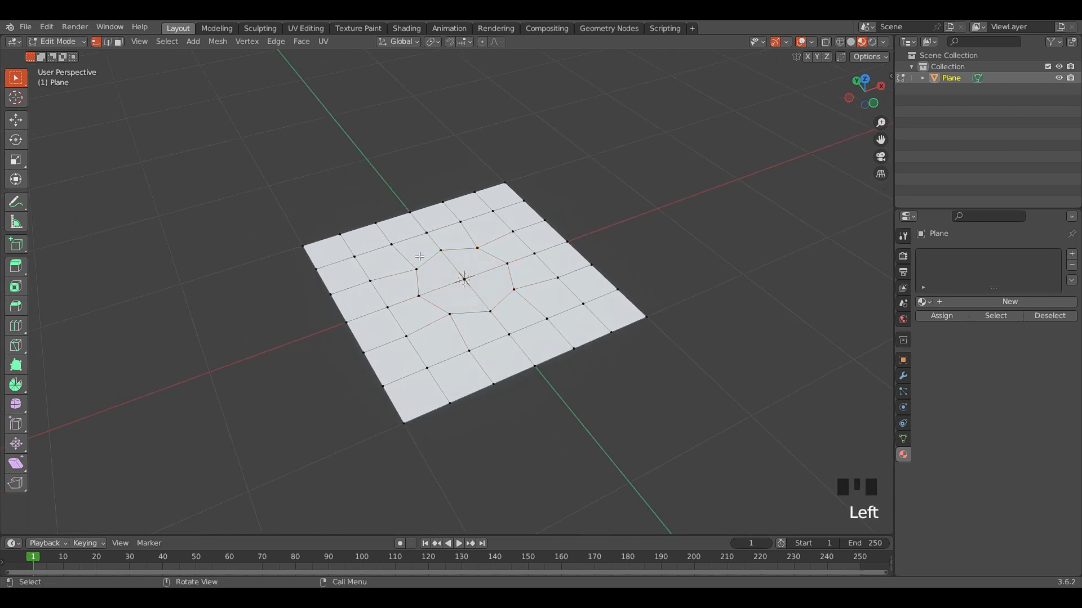
pyautogui.click(119, 42)
pyautogui.click(482, 297)
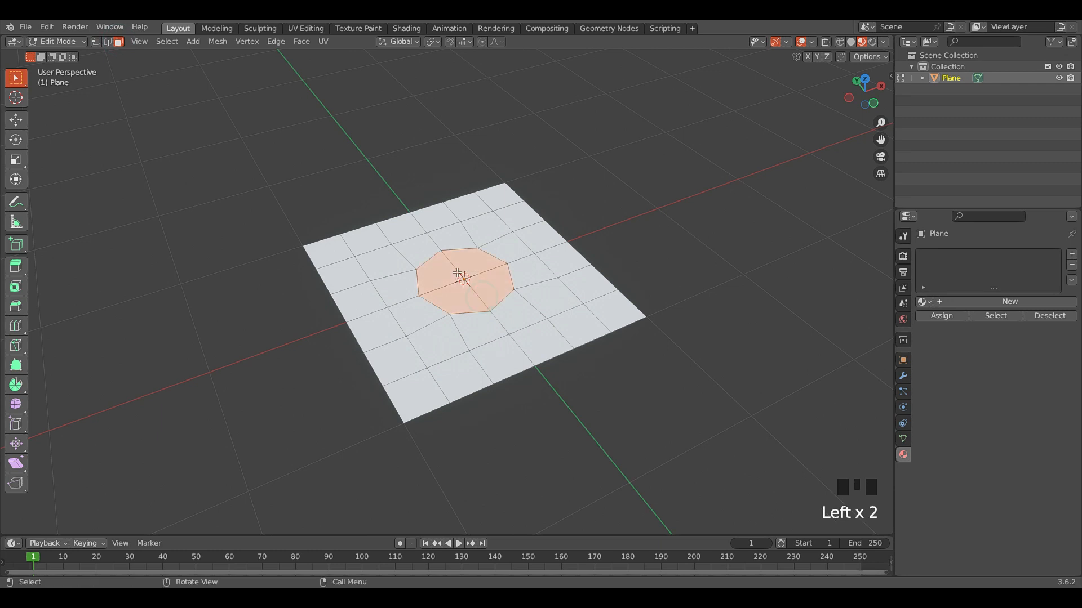
pyautogui.press('e')
pyautogui.click(349, 174)
pyautogui.moveTo(349, 175); pyautogui.dragTo(450, 256, button='middle')
pyautogui.press('Tab')
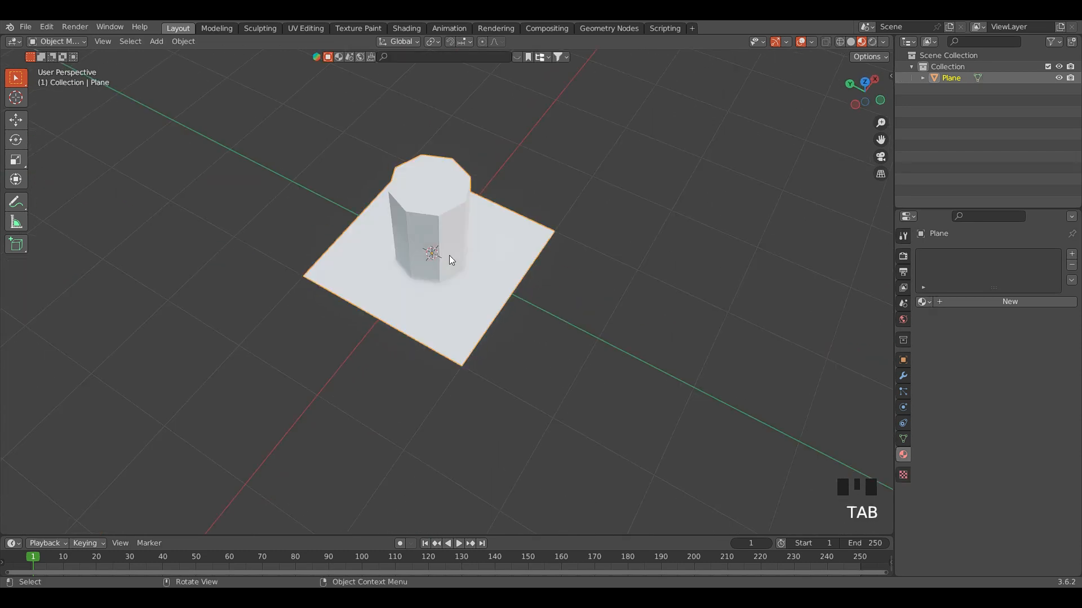
# - Delete the plane with the extruded column and add a new 2 m plane
pyautogui.moveTo(398, 310); pyautogui.dragTo(419, 273, button='middle')
pyautogui.click(417, 306)
pyautogui.doubleClick(417, 306)
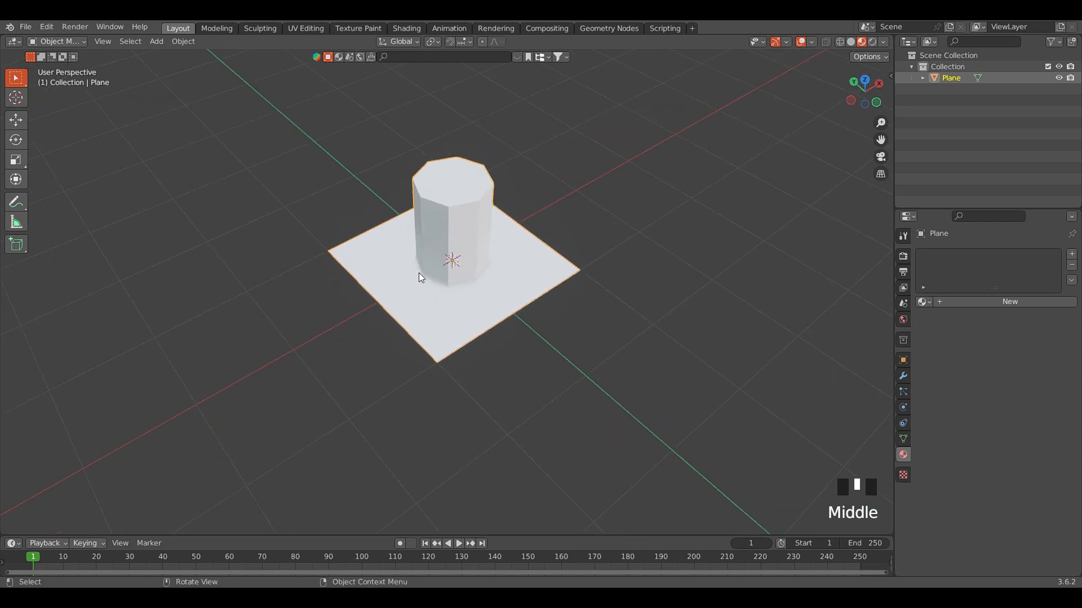
pyautogui.scroll(2, 418, 273)
pyautogui.middleClick(419, 271)
pyautogui.click(421, 275)
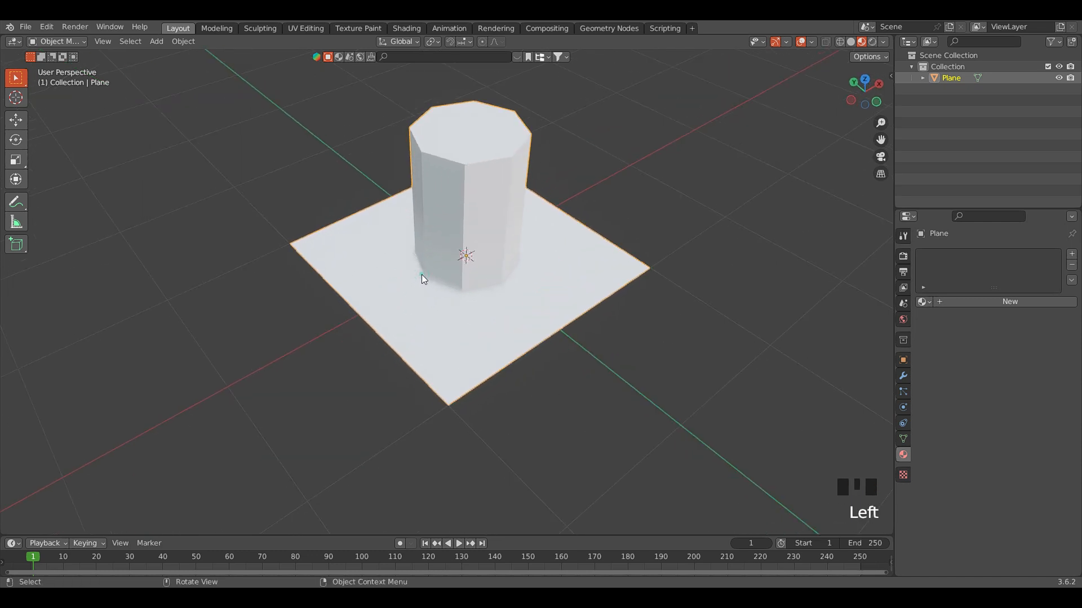
pyautogui.press('Delete')
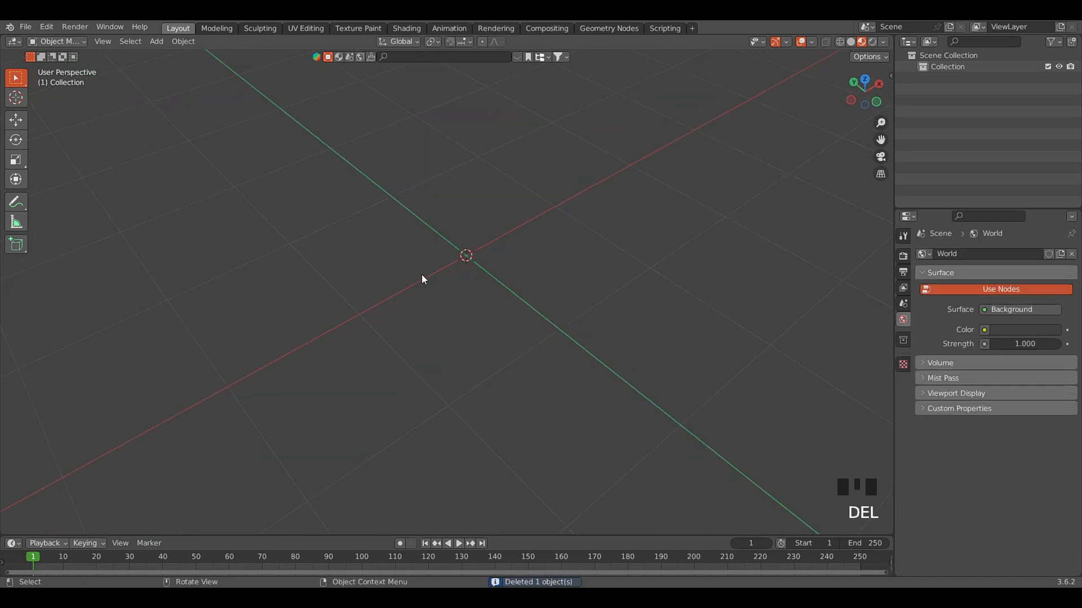
pyautogui.hotkey('shift', 'a')
pyautogui.click(456, 334)
pyautogui.hotkey('shift', 'a')
pyautogui.click(398, 253)
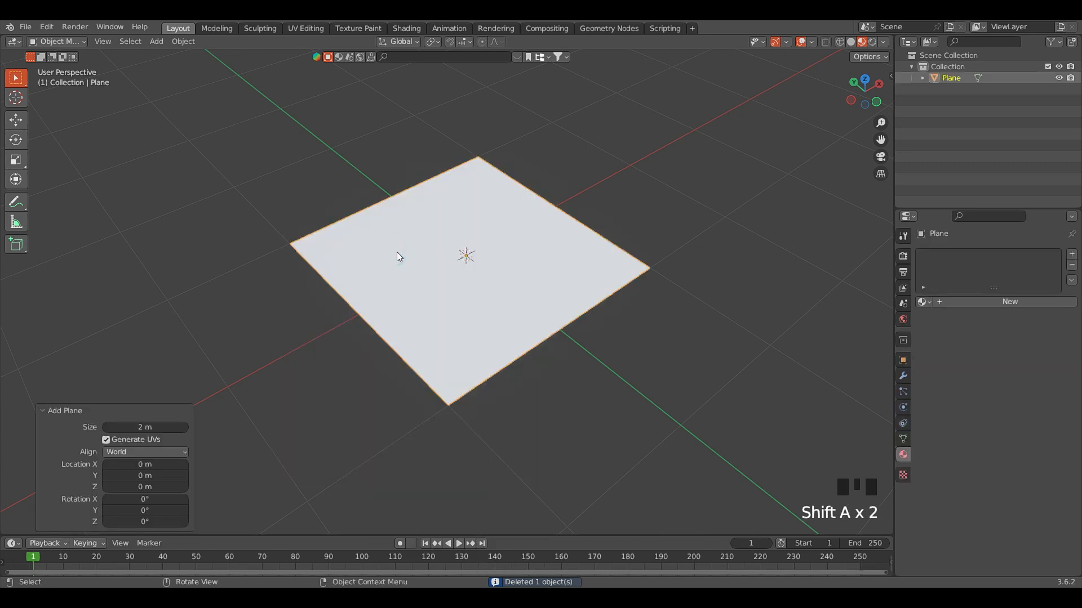
# - Subdivide the new plane's face with 8 cuts in Edit Mode and clear the selection
pyautogui.press('Tab')
pyautogui.rightClick(349, 238)
pyautogui.moveTo(348, 239)
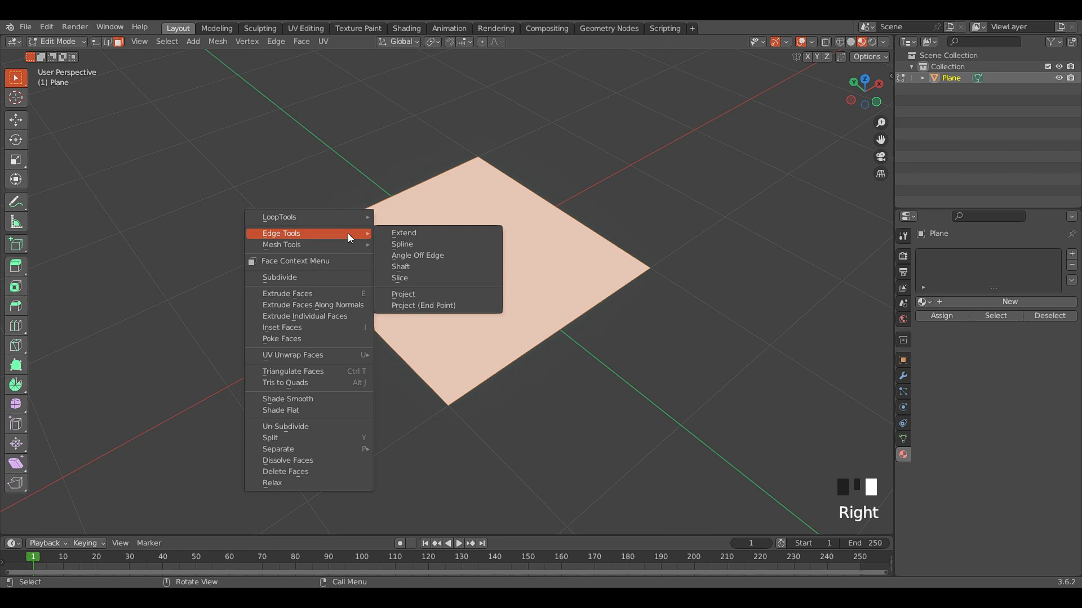
pyautogui.click(330, 279)
pyautogui.click(172, 455)
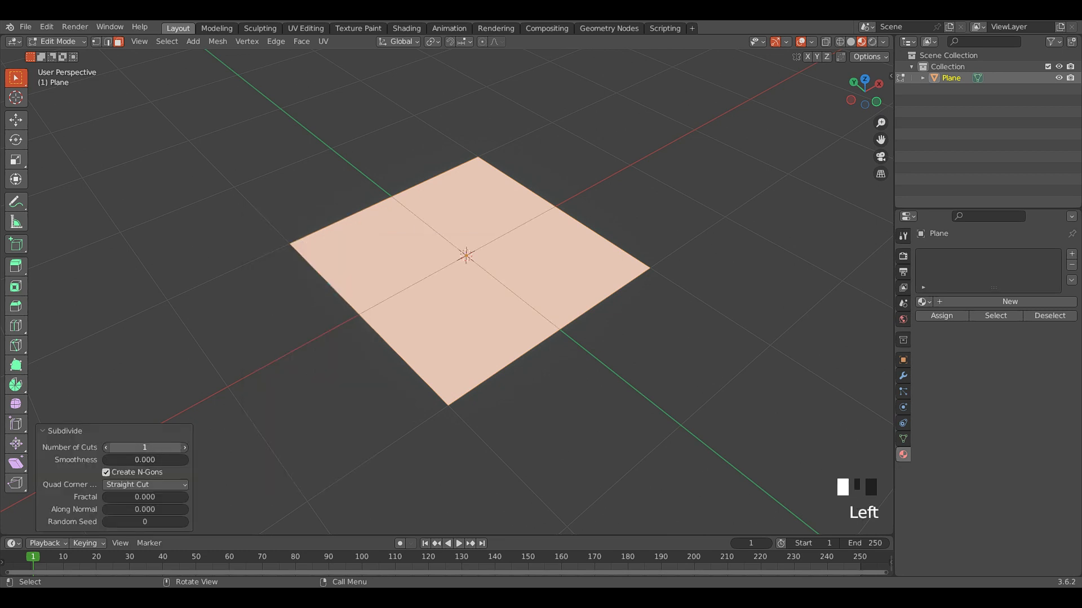
pyautogui.write('8')
pyautogui.press('Return')
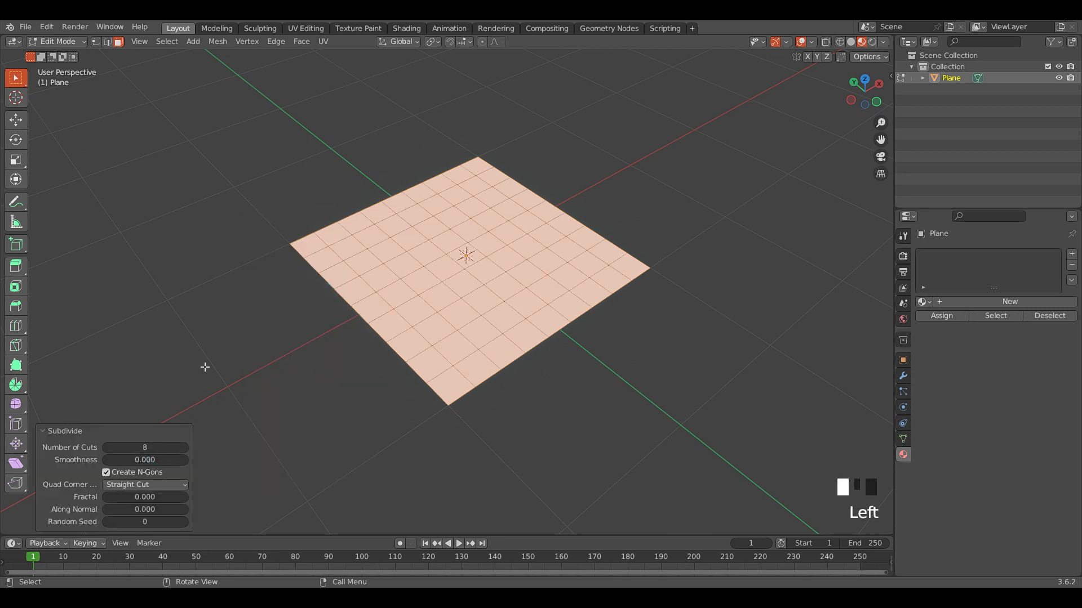
pyautogui.click(232, 304)
# - Grow a selection from the centre face to the central 5 × 5 faces and shape it with LoopTools Circle
pyautogui.press('KP_7')
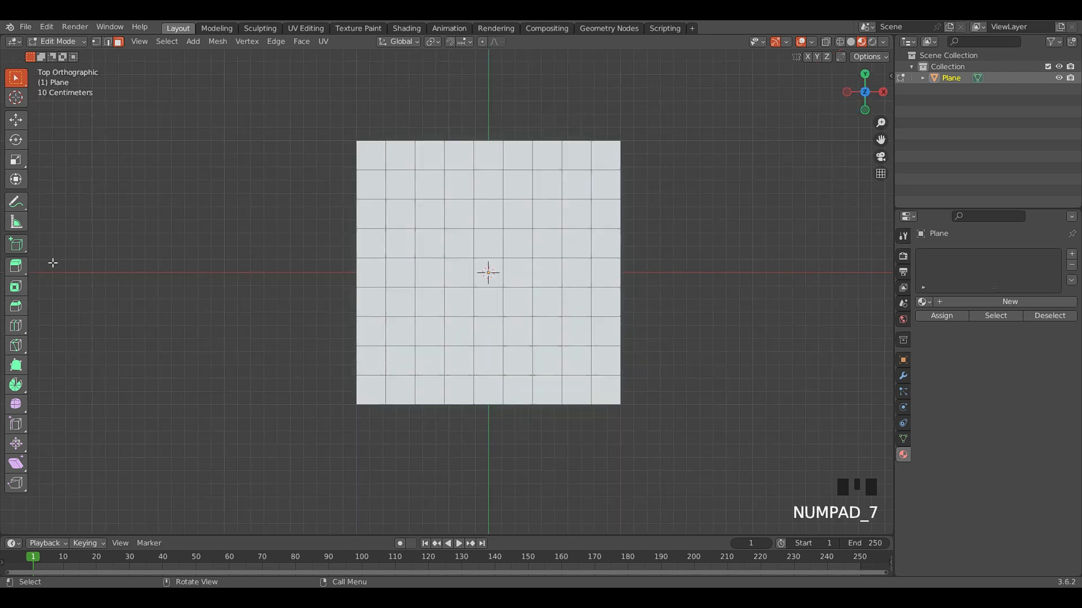
pyautogui.click(488, 273)
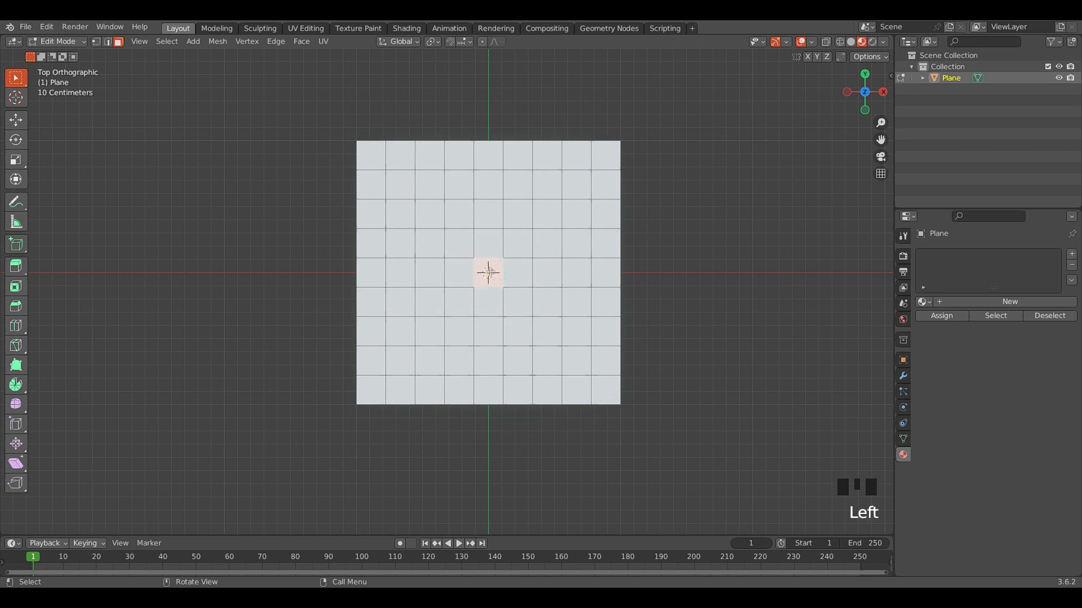
pyautogui.press('ctrl+KP_Add')
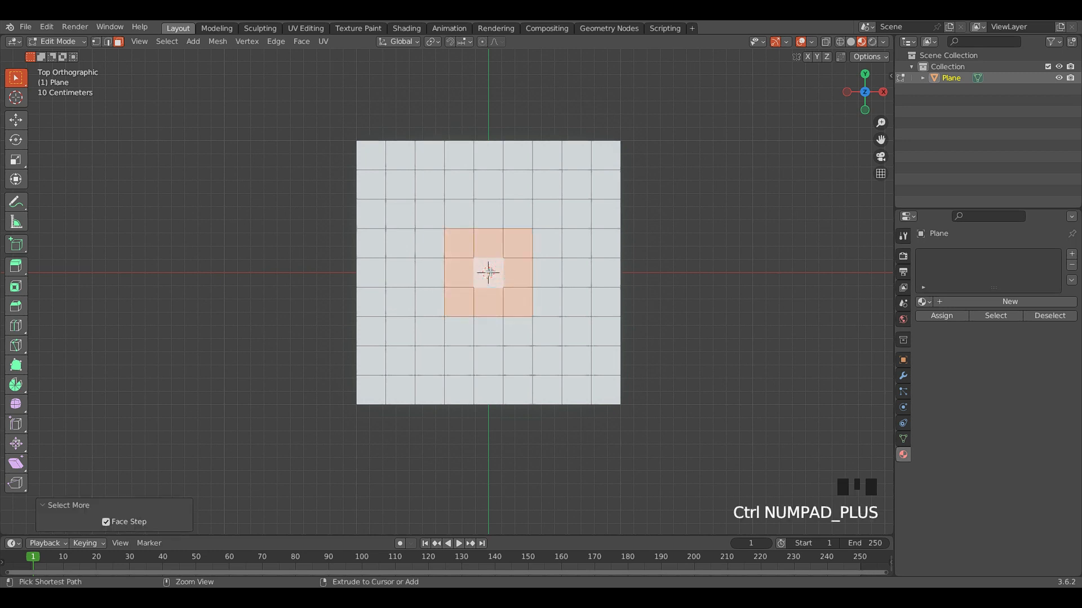
pyautogui.press('ctrl+KP_Add')
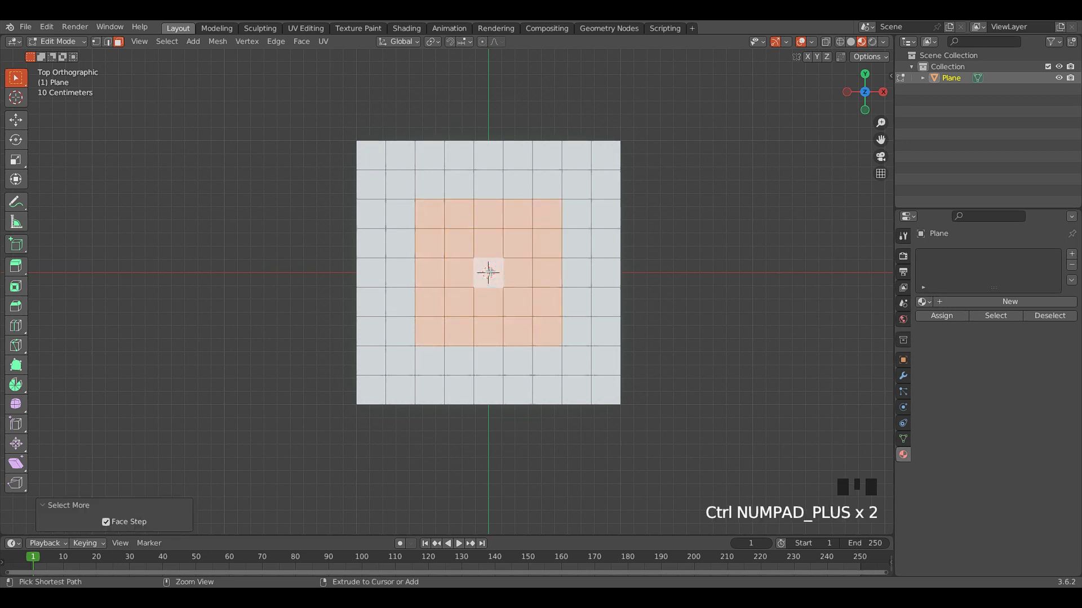
pyautogui.rightClick(452, 228)
pyautogui.moveTo(421, 163)
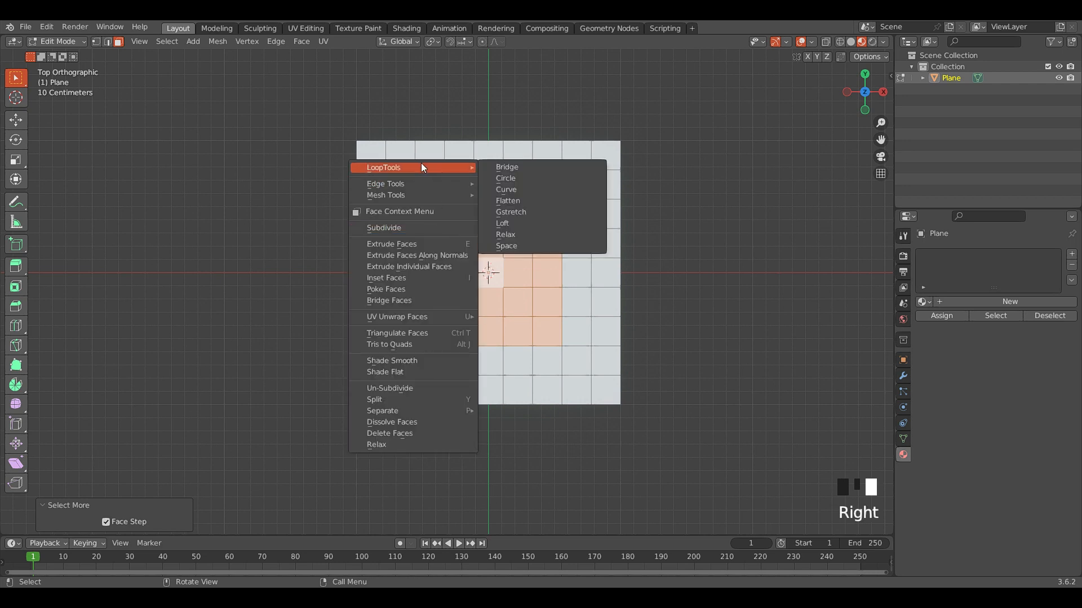
pyautogui.click(504, 179)
# - Extrude the circular faces upward by about 0.64 m and return to Object Mode
pyautogui.moveTo(500, 175); pyautogui.dragTo(455, 252, button='middle')
pyautogui.moveTo(448, 209)
pyautogui.mouseDown(button='middle')
pyautogui.moveTo(445, 231)
pyautogui.moveTo(433, 196)
pyautogui.mouseUp(button='middle')
pyautogui.press('e')
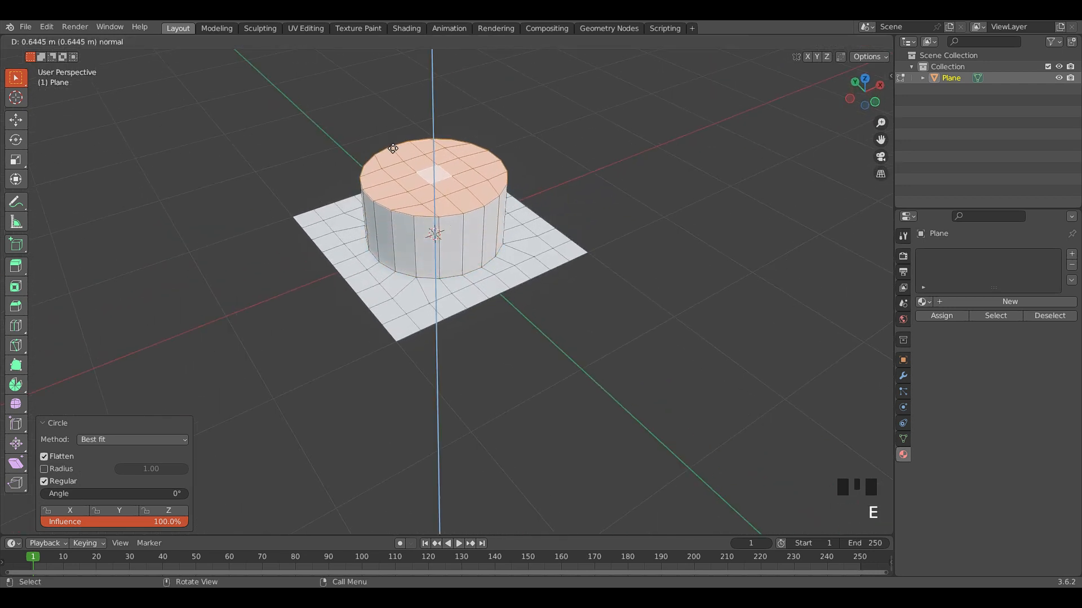
pyautogui.click(392, 147)
pyautogui.press('Tab')
pyautogui.moveTo(444, 281); pyautogui.dragTo(400, 293, button='middle')
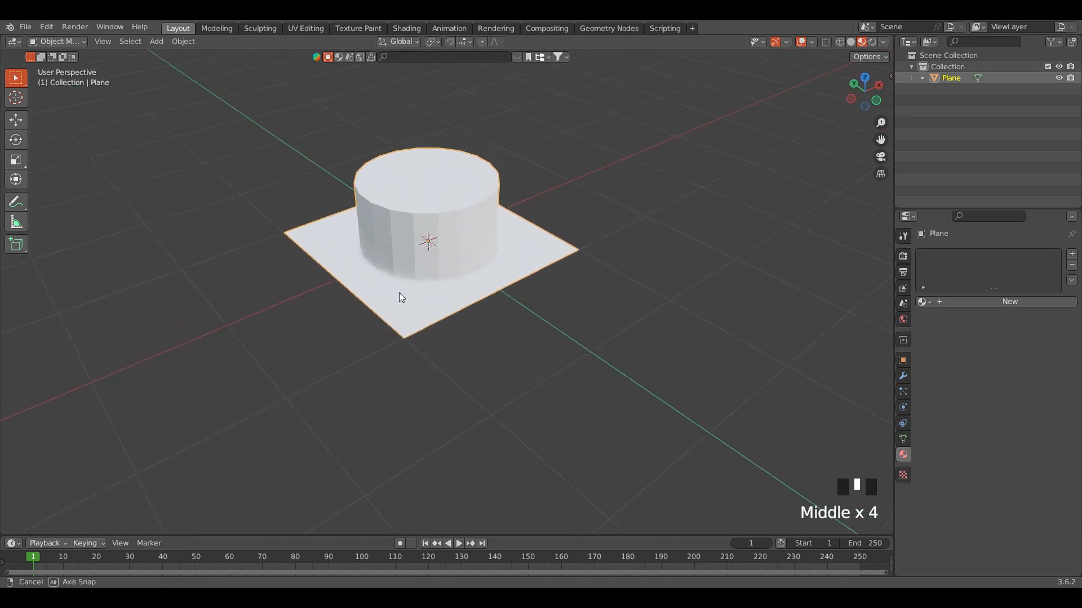
# - Shade the object smooth, add a level 2 Subdivision modifier and show its modifier settings
pyautogui.rightClick(381, 240)
pyautogui.click(380, 237)
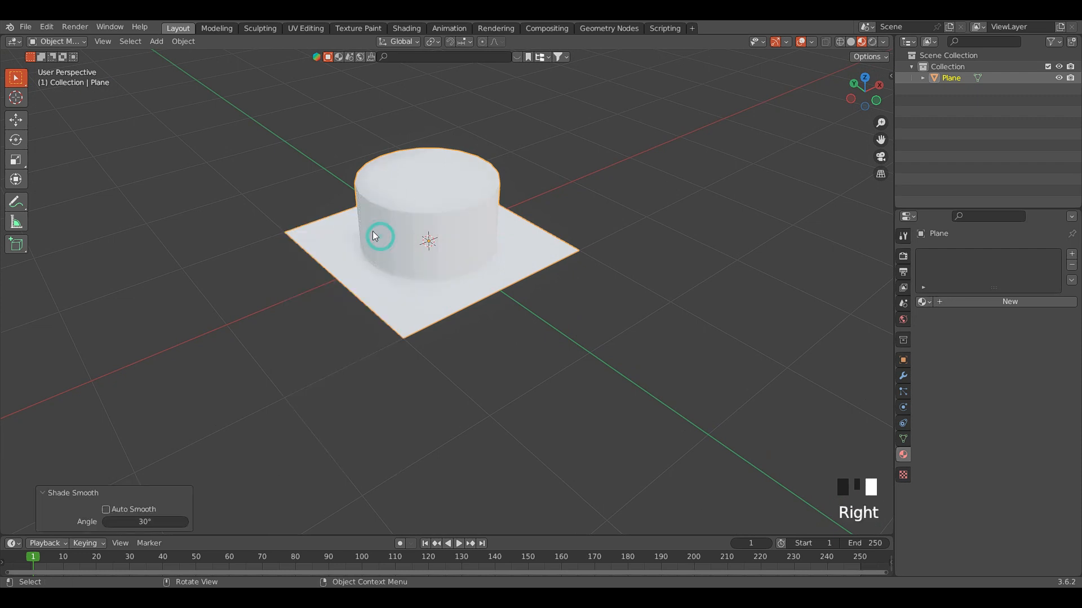
pyautogui.press('ctrl')
pyautogui.hotkey('ctrl', '2')
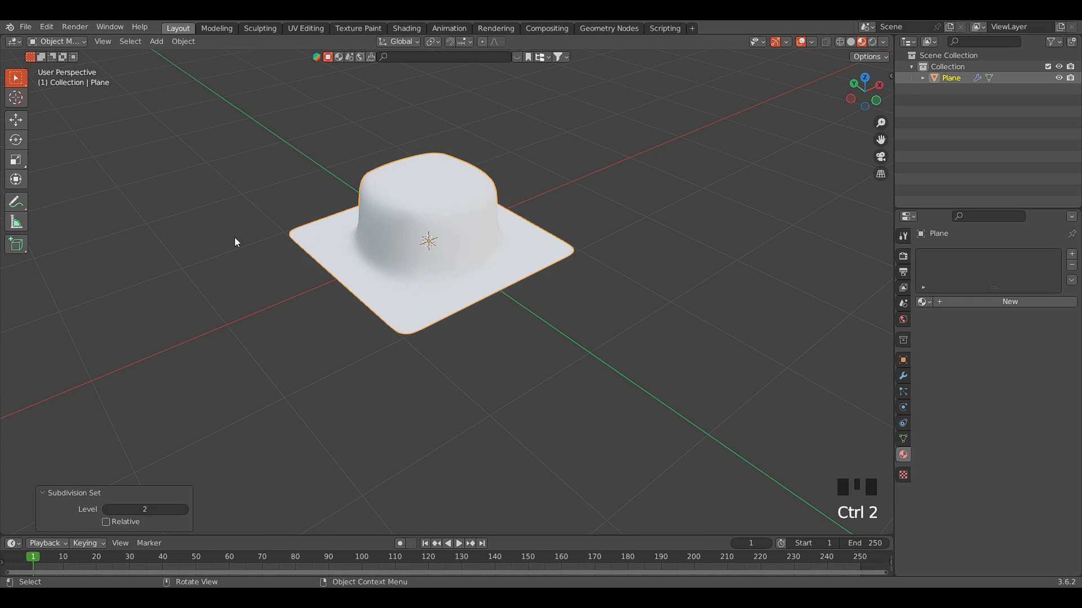
pyautogui.click(902, 376)
pyautogui.click(627, 315)
pyautogui.scroll(2, 367, 228)
pyautogui.click(366, 232)
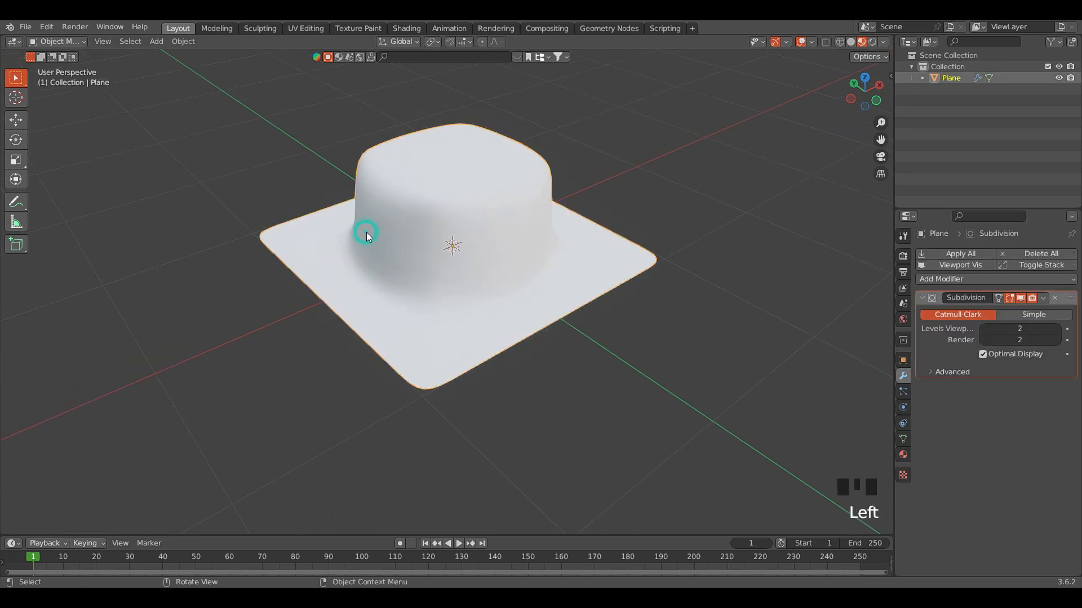
# - Add loop cuts around the cylinder wall close to its upper rim and its base, the lower one with factor 0.964
pyautogui.press('Tab')
pyautogui.hotkey('ctrl', 'r')
pyautogui.click(368, 232)
pyautogui.click(322, 191)
pyautogui.click(282, 181)
pyautogui.hotkey('ctrl', 'r')
pyautogui.click(393, 228)
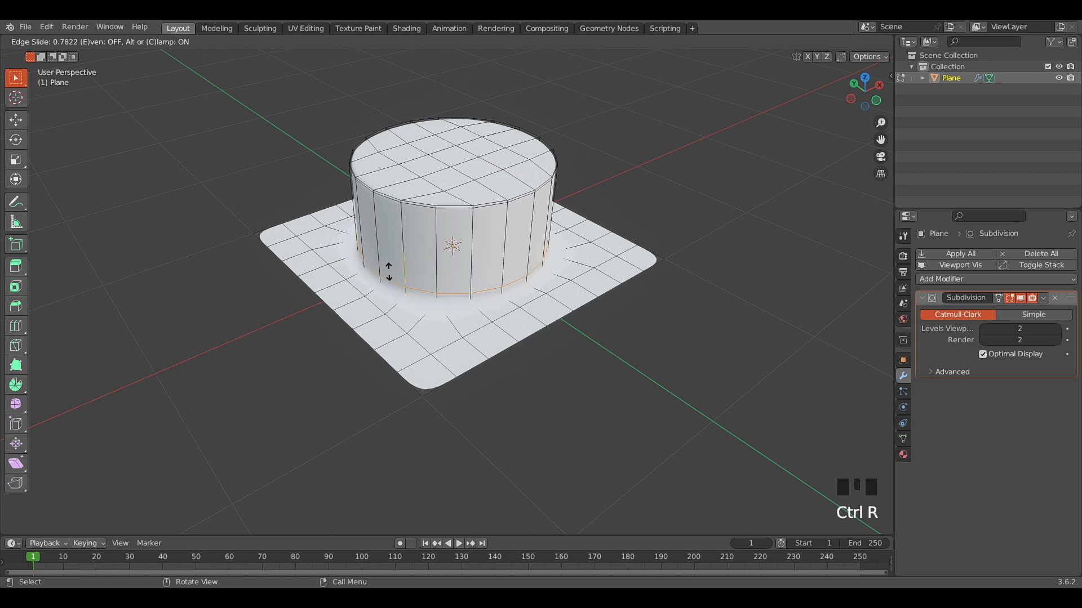
pyautogui.click(388, 279)
pyautogui.scroll(2, 310, 209)
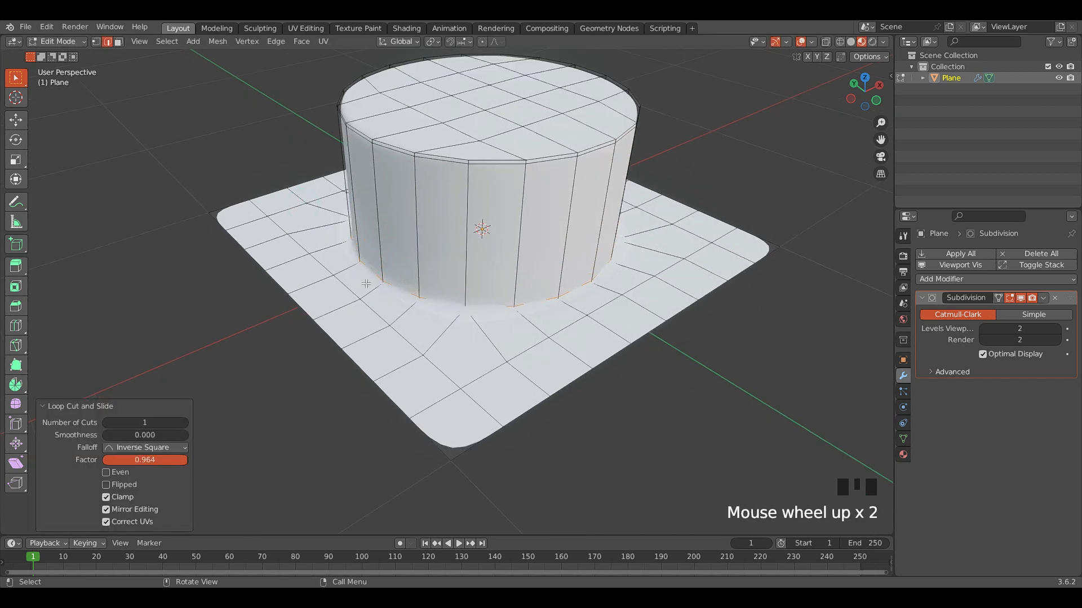
# - Add an unslid loop cut across the flat plane beside the cylinder's base and clear the selection
pyautogui.hotkey('ctrl', 'r')
pyautogui.click(338, 263)
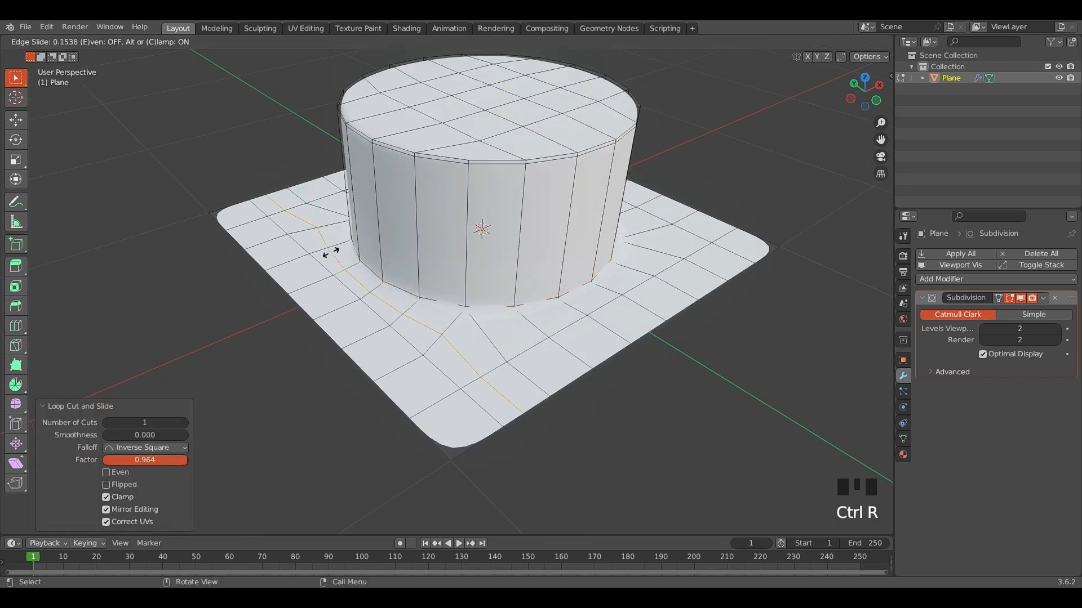
pyautogui.press('Escape')
pyautogui.press('Escape')
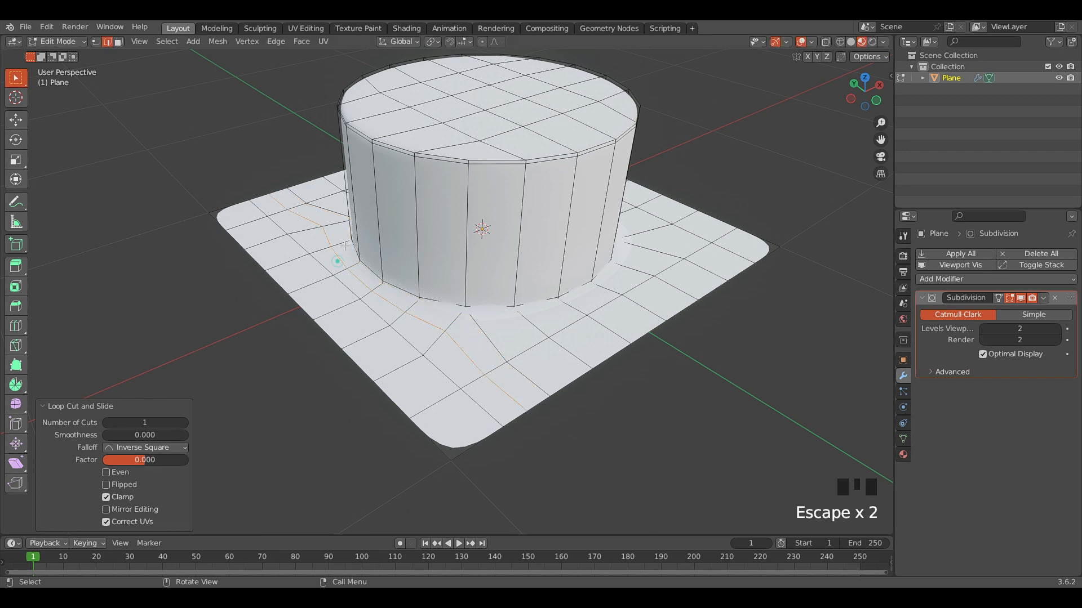
pyautogui.click(242, 256)
# - Return to Object Mode and examine the smoothed cylinder and its supporting edges from several angles
pyautogui.scroll(-2, 251, 348)
pyautogui.moveTo(251, 347); pyautogui.dragTo(483, 359, button='middle')
pyautogui.keyDown('shift'); pyautogui.scroll(1, 466, 351); pyautogui.keyUp('shift')
pyautogui.press('Tab')
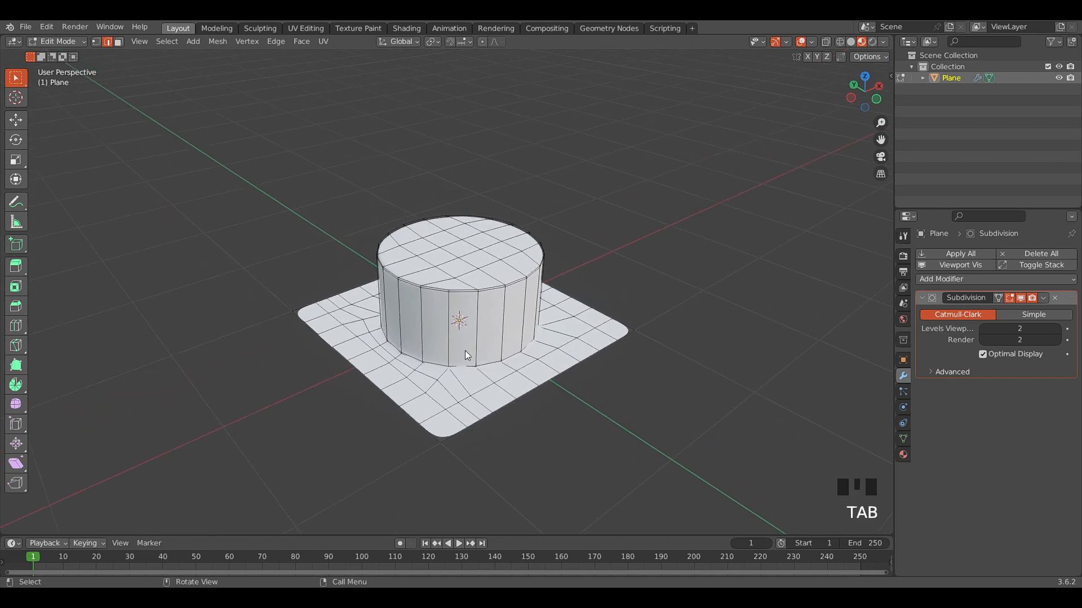
pyautogui.scroll(-2, 346, 249)
pyautogui.moveTo(345, 249); pyautogui.dragTo(374, 266, button='middle')
pyautogui.scroll(2, 403, 258)
pyautogui.scroll(-2, 398, 259)
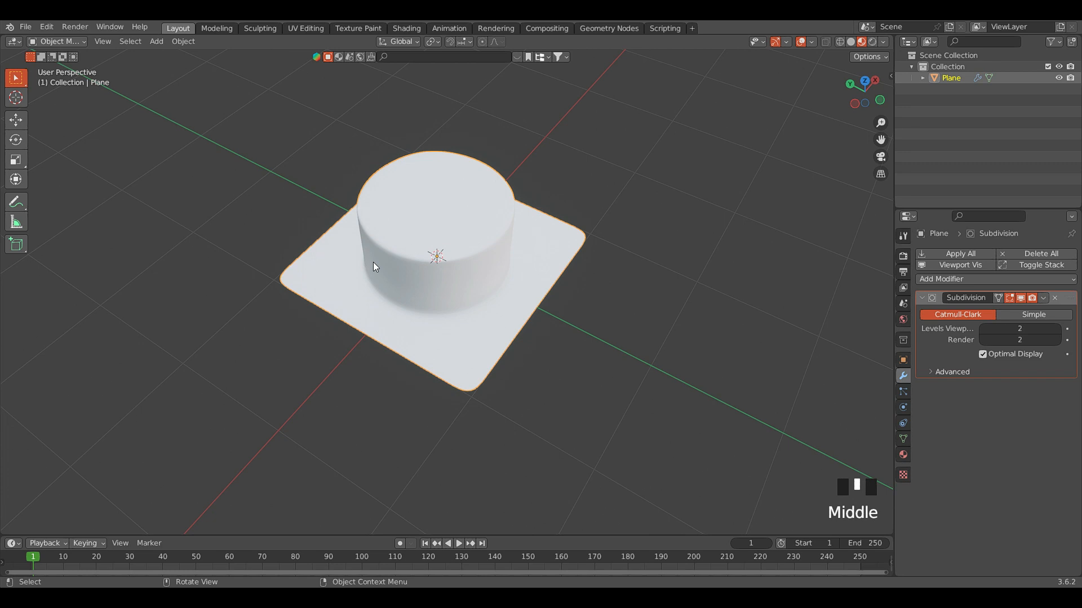
pyautogui.moveTo(404, 324); pyautogui.dragTo(409, 276, button='middle')
# - Delete the plane with the smoothed cylinder and add a UV sphere
pyautogui.click(428, 262)
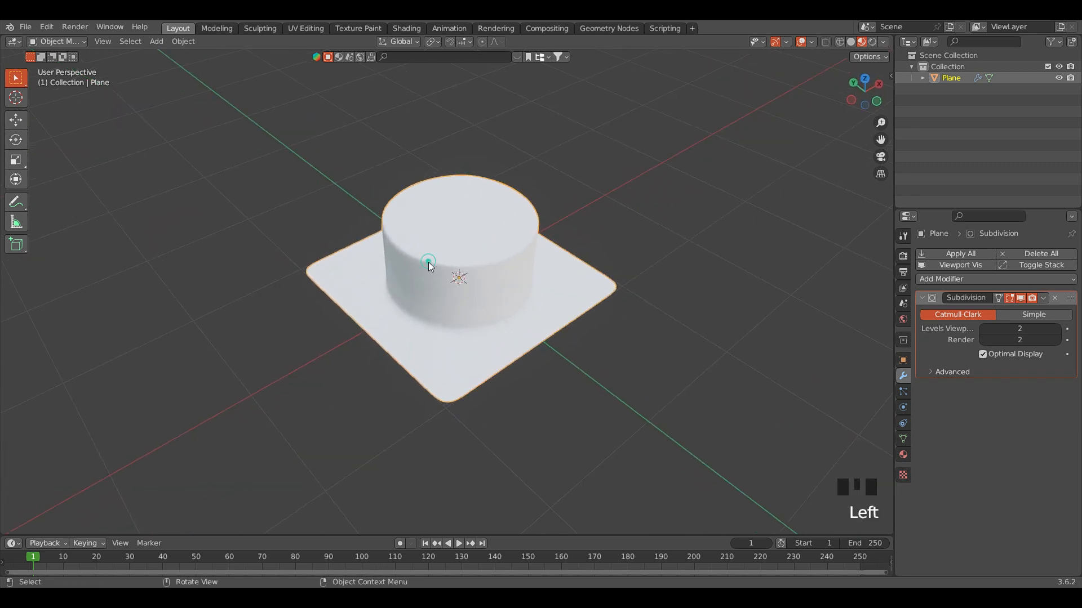
pyautogui.press('Delete')
pyautogui.hotkey('shift', 'a')
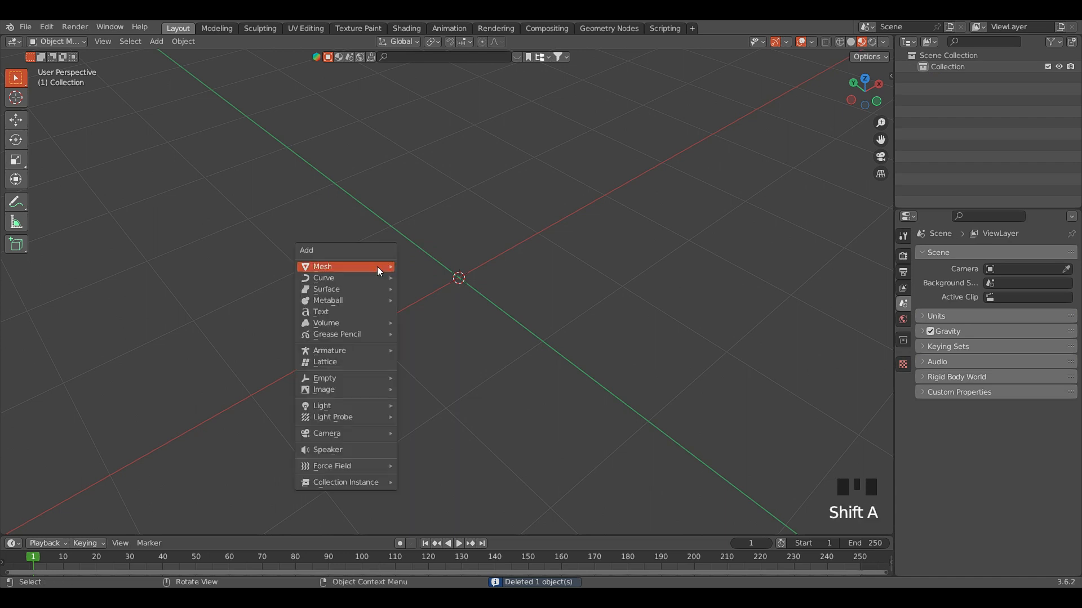
pyautogui.moveTo(377, 267)
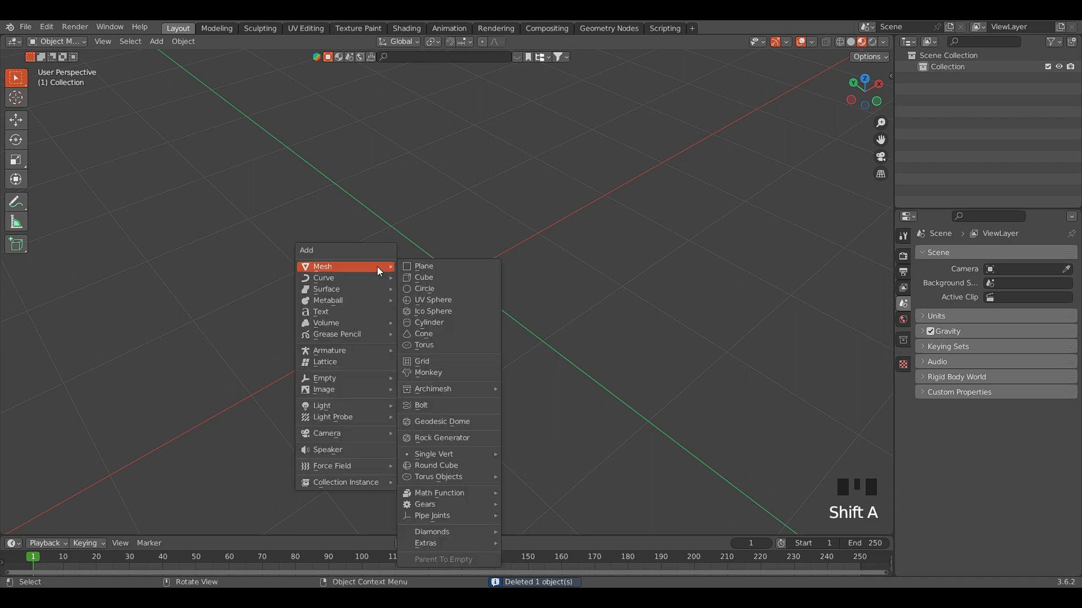
pyautogui.click(427, 296)
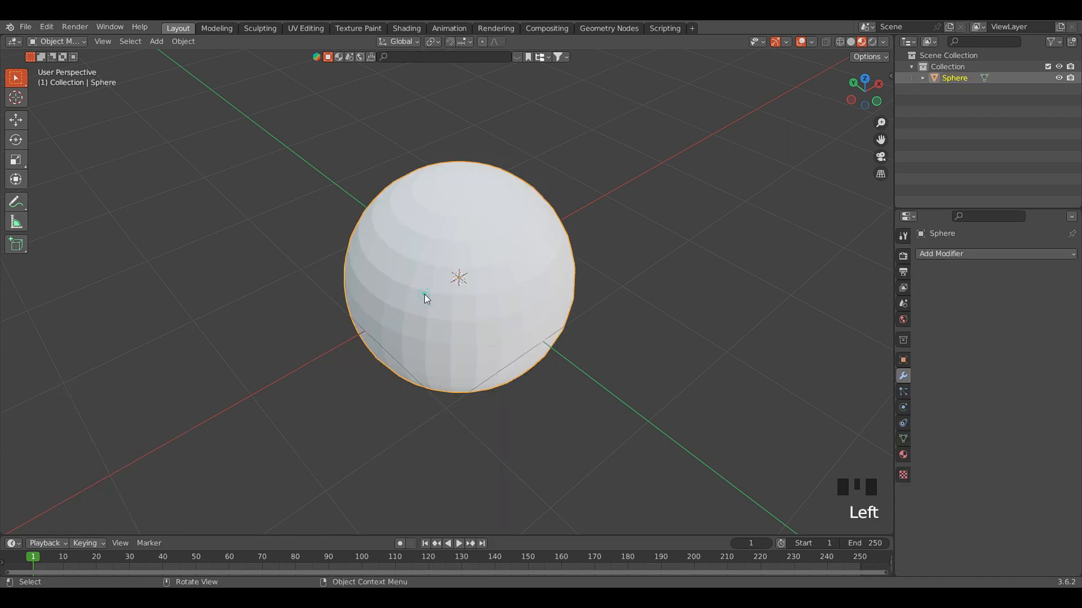
# - In Edit Mode from the front view, select the sphere's four central faces and grow the selection by one ring
pyautogui.press('Tab')
pyautogui.click(256, 269)
pyautogui.press('KP_1')
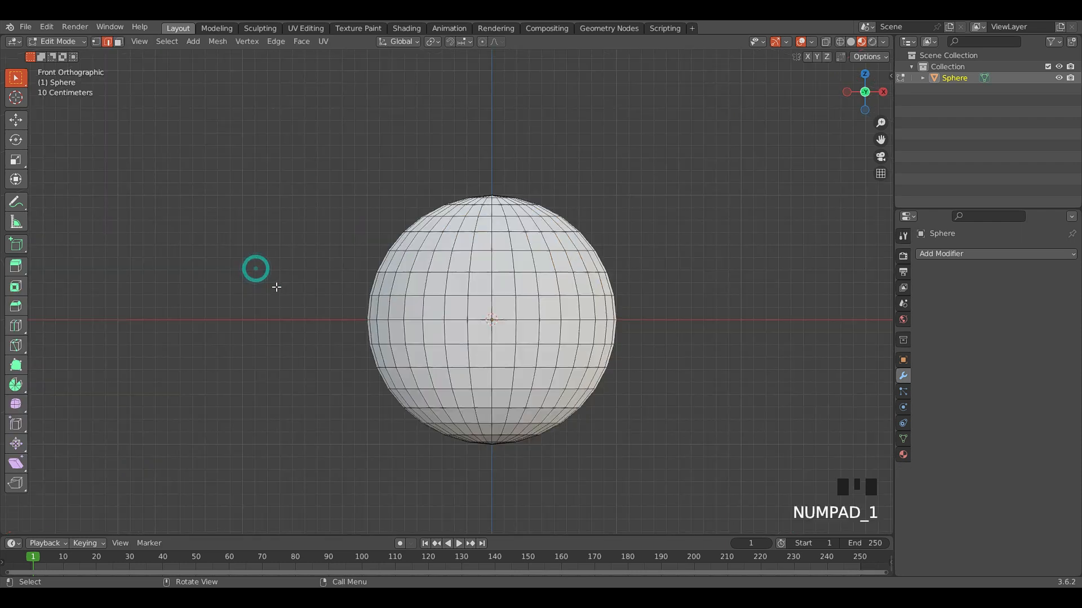
pyautogui.scroll(2, 568, 386)
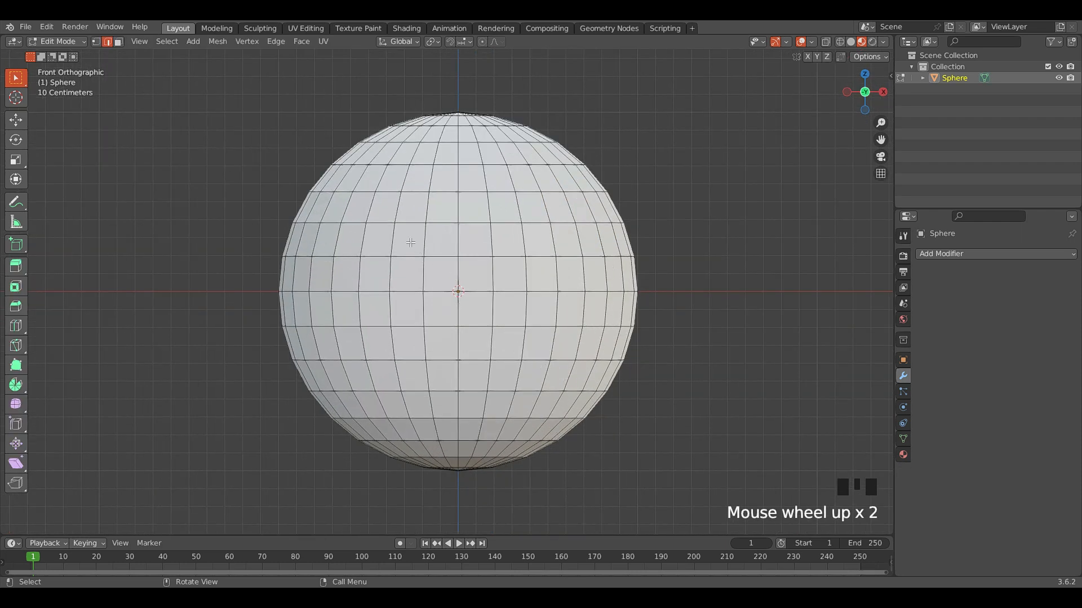
pyautogui.click(466, 305)
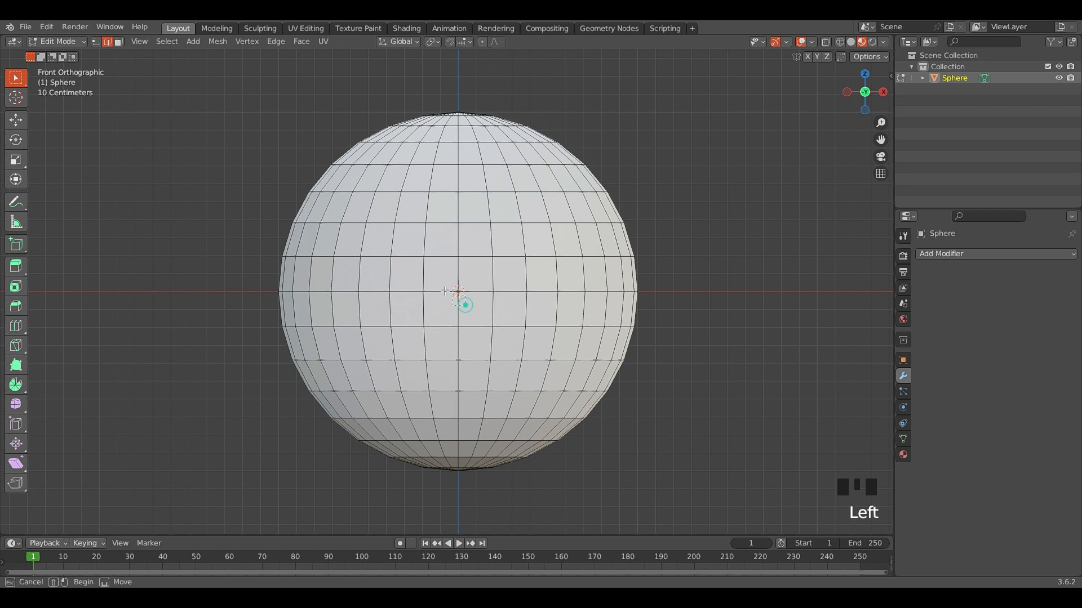
pyautogui.click(118, 42)
pyautogui.click(473, 313)
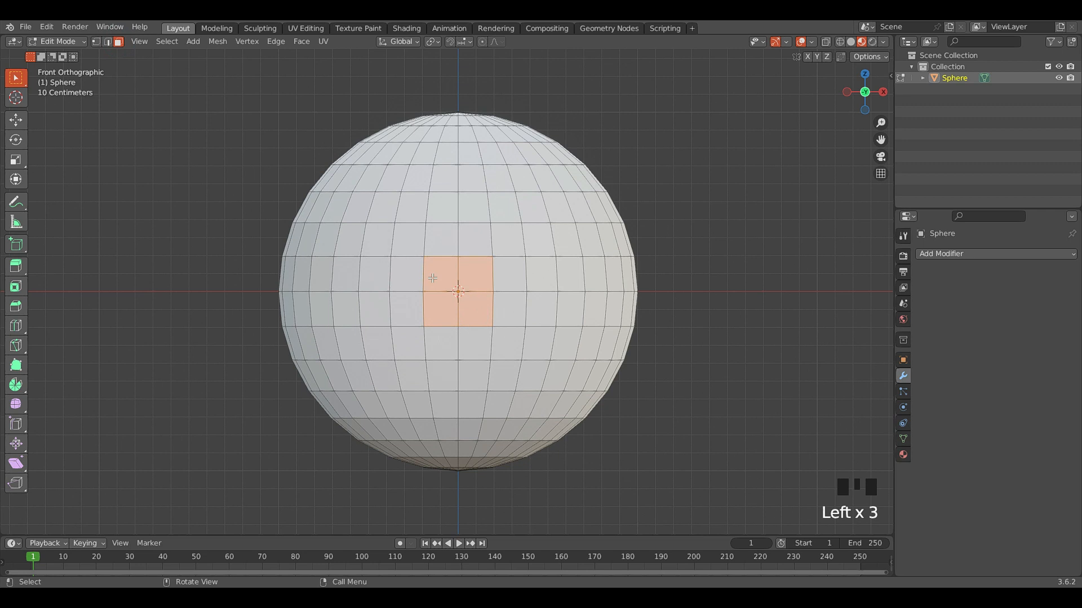
pyautogui.press('ctrl+KP_Add')
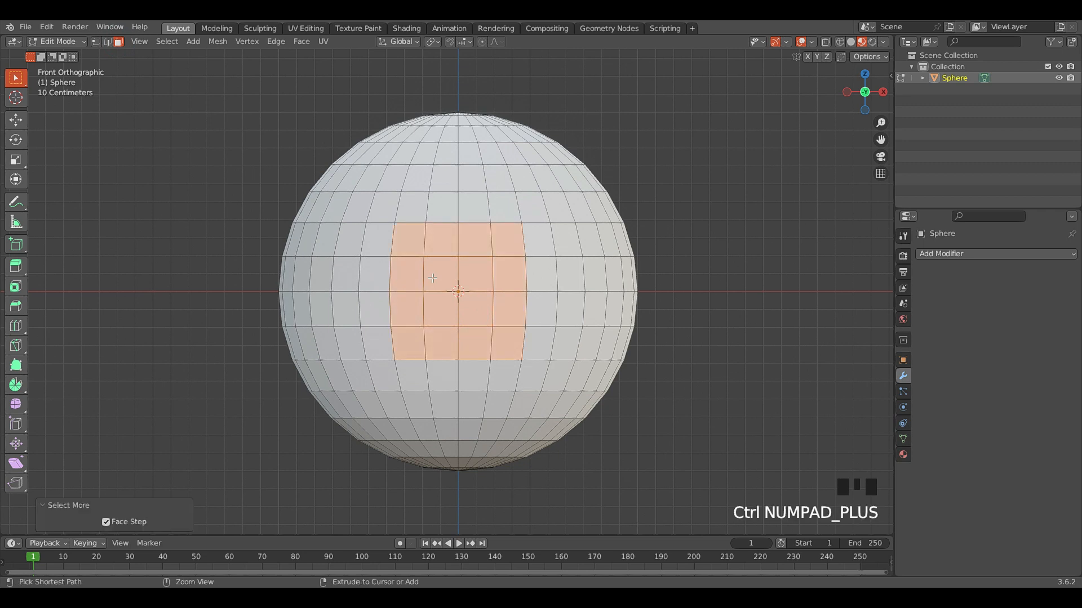
# - Reshape the selected face patch on the sphere into a flat circle with LoopTools Circle
pyautogui.rightClick(424, 245)
pyautogui.moveTo(388, 229)
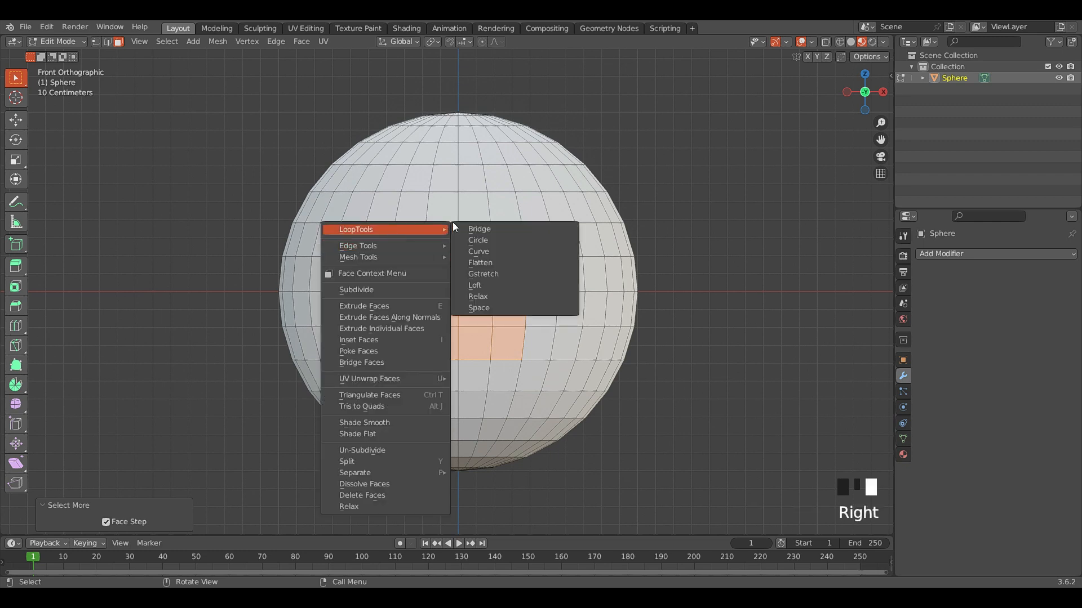
pyautogui.click(478, 241)
pyautogui.scroll(-2, 479, 241)
pyautogui.moveTo(478, 242); pyautogui.dragTo(431, 272, button='middle')
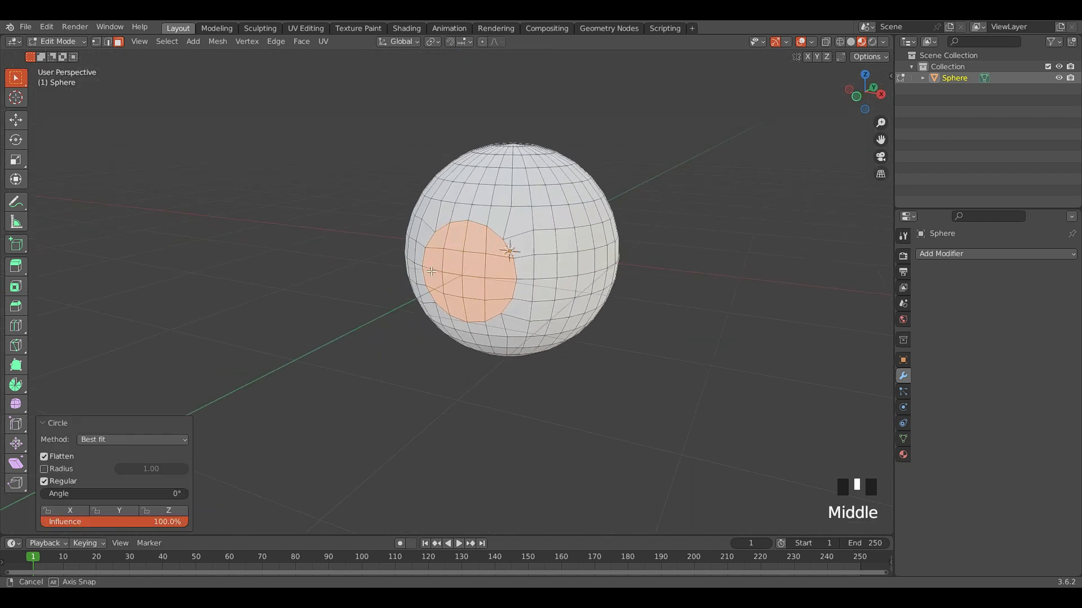
pyautogui.scroll(3, 431, 271)
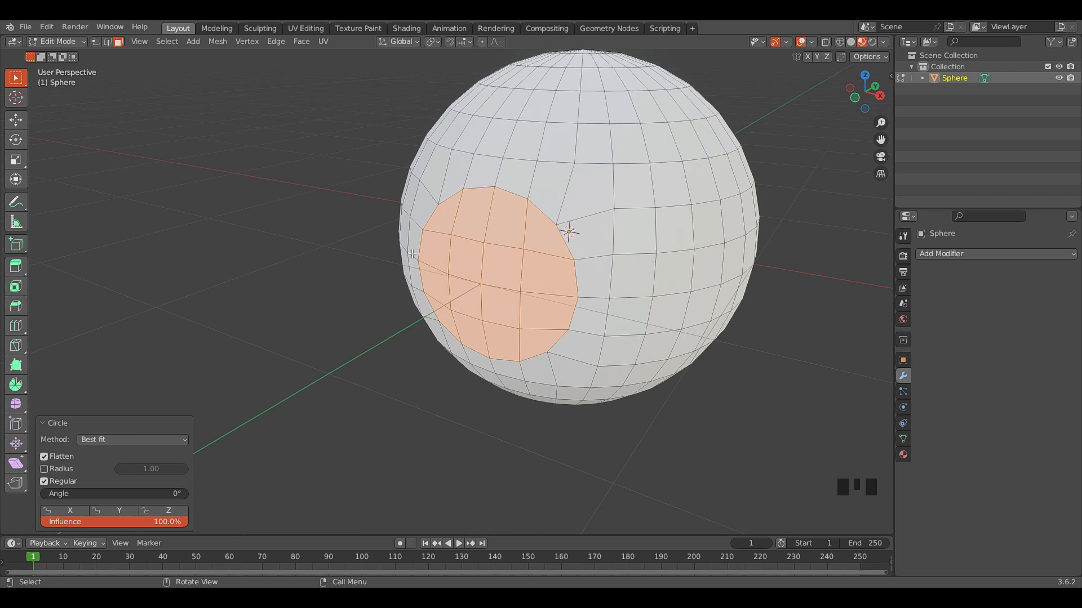
# - Extrude the circular patch outward from the sphere as a short cylinder, then clear the selection
pyautogui.press('e')
pyautogui.click(303, 263)
pyautogui.click(303, 263)
pyautogui.scroll(-3, 303, 263)
pyautogui.moveTo(303, 263)
pyautogui.mouseDown(button='middle')
pyautogui.moveTo(366, 282)
pyautogui.moveTo(423, 246)
pyautogui.moveTo(346, 275)
pyautogui.moveTo(295, 257)
pyautogui.mouseUp(button='middle')
pyautogui.keyDown('shift'); pyautogui.moveTo(401, 258); pyautogui.dragTo(511, 278, button='middle'); pyautogui.keyUp('shift')
pyautogui.keyDown('ctrl'); pyautogui.moveTo(441, 268); pyautogui.dragTo(565, 322, button='middle'); pyautogui.keyUp('ctrl')
pyautogui.keyDown('shift'); pyautogui.moveTo(502, 293); pyautogui.dragTo(473, 348, button='middle'); pyautogui.keyUp('shift')
pyautogui.scroll(3, 280, 345)
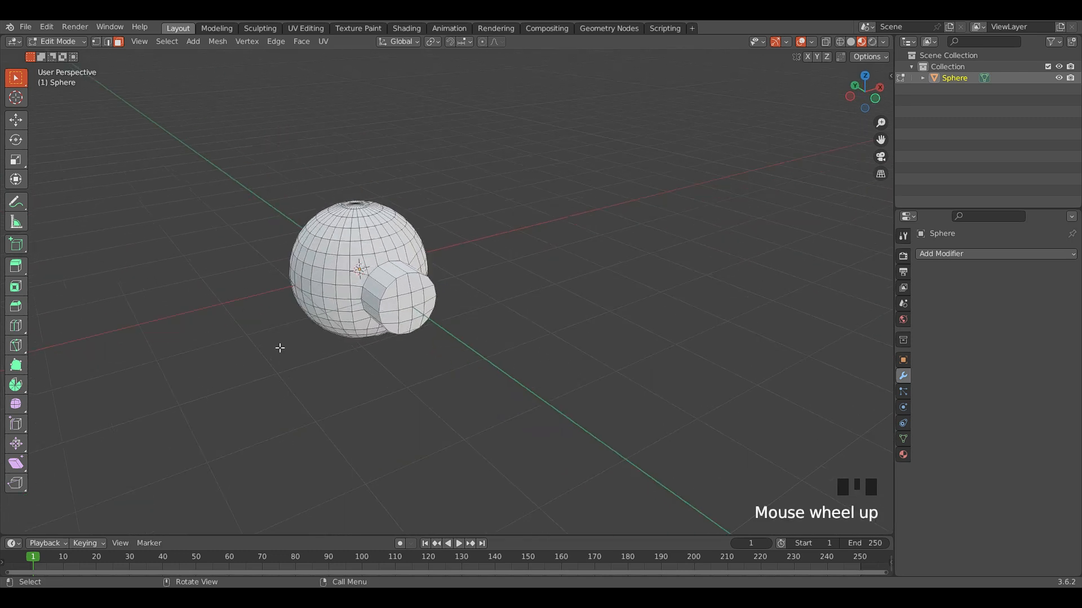
pyautogui.keyDown('shift'); pyautogui.moveTo(329, 333); pyautogui.dragTo(384, 342, button='middle'); pyautogui.keyUp('shift')
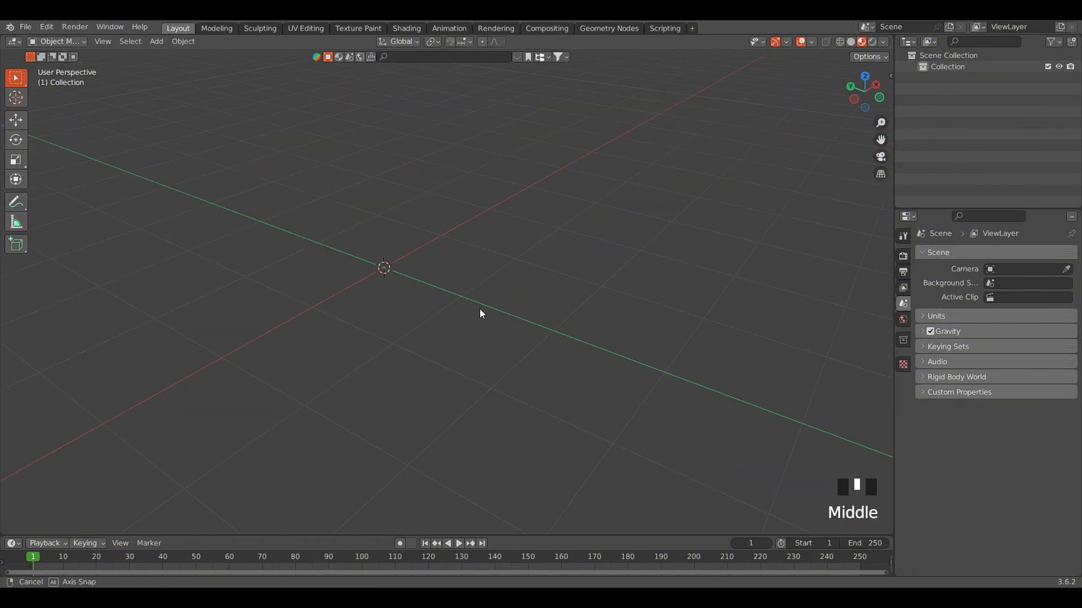
# - Add a Ball metaball with a 2 m radius at the origin of the empty scene
pyautogui.moveTo(479, 309); pyautogui.dragTo(441, 313, button='middle')
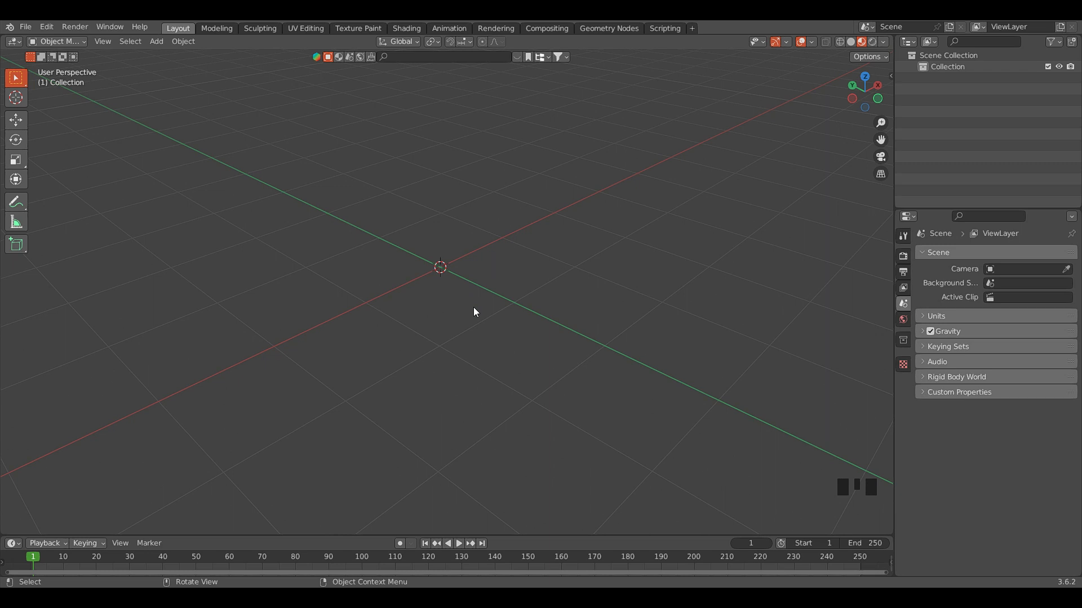
pyautogui.hotkey('shift', 'a')
pyautogui.moveTo(474, 309)
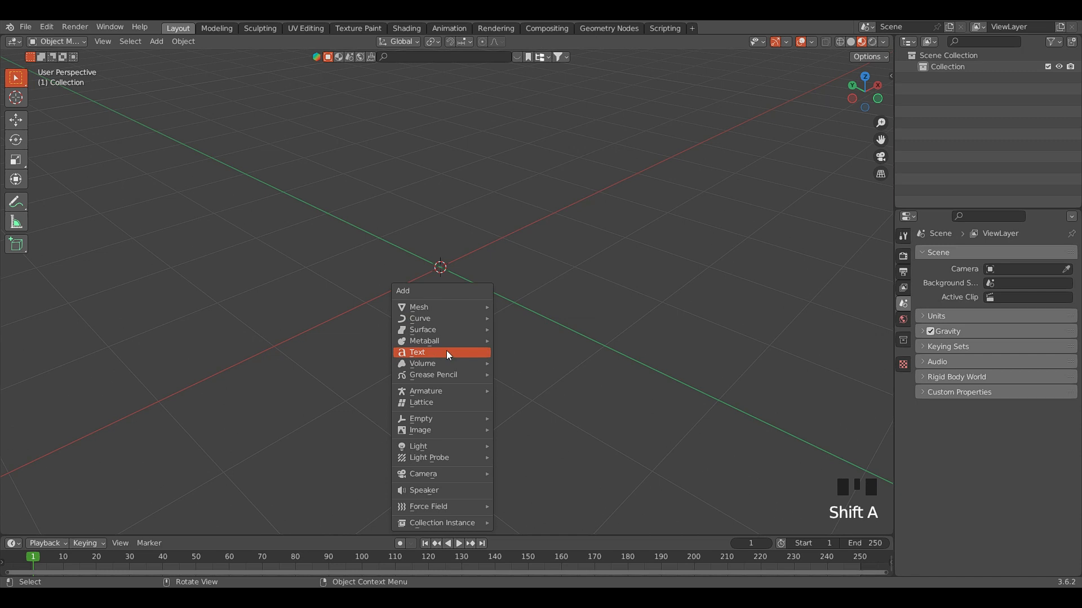
pyautogui.moveTo(442, 344)
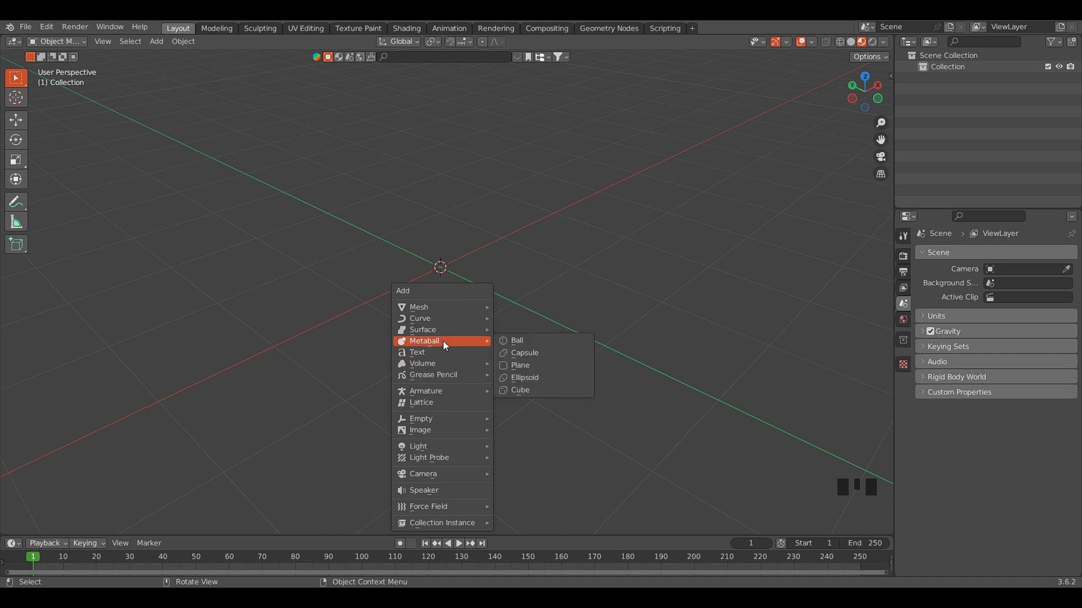
pyautogui.click(514, 341)
pyautogui.scroll(-4, 339, 275)
pyautogui.moveTo(340, 275); pyautogui.dragTo(404, 312, button='middle')
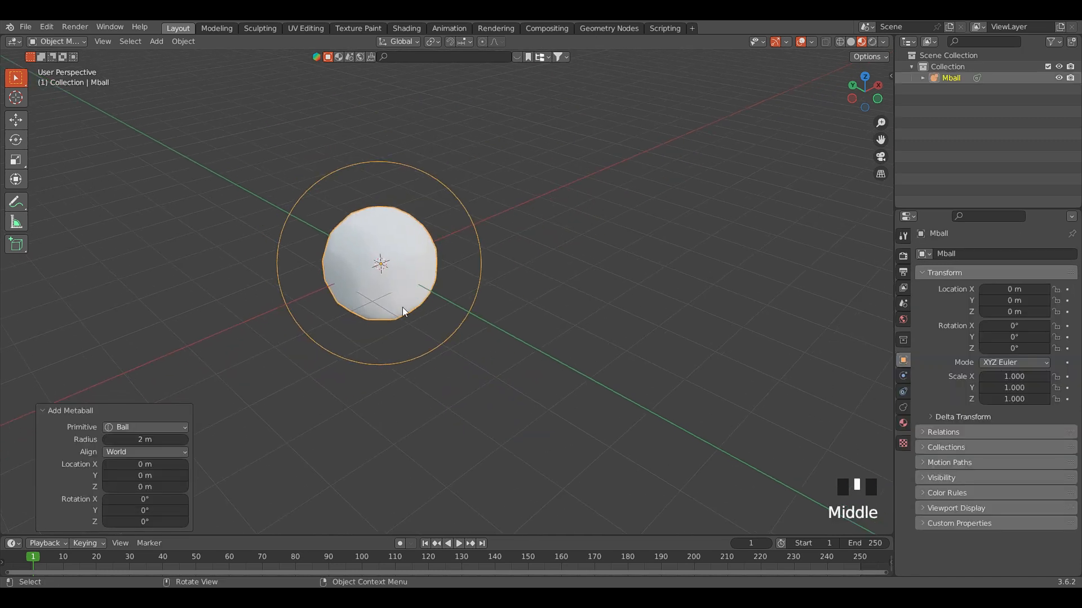
# - Duplicate the metaball twice in an overlapping diagonal chain and scale the end ball to about 1.267
pyautogui.hotkey('shift', 'd')
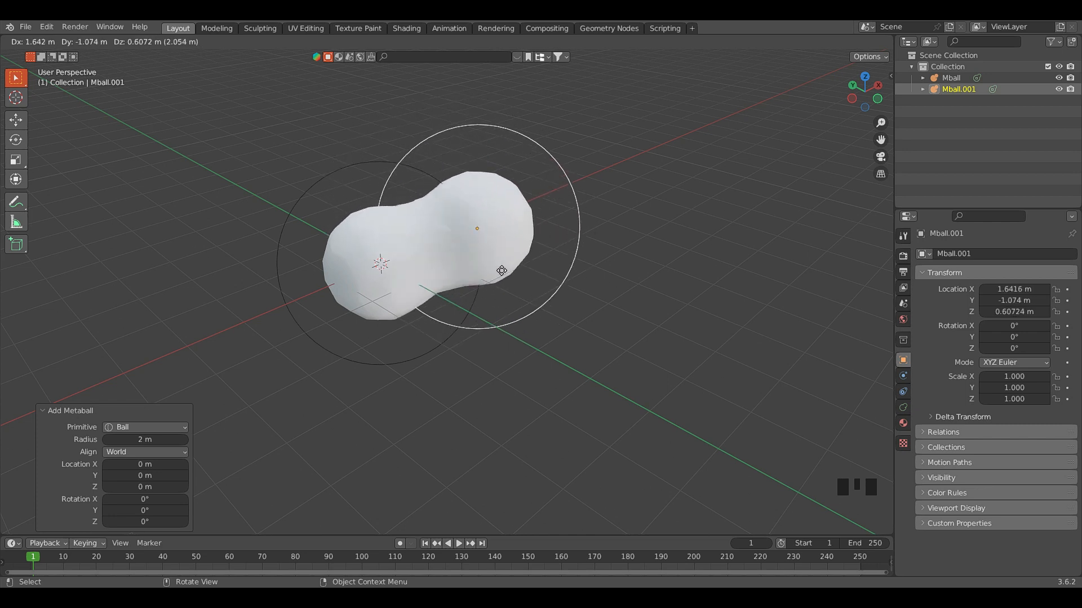
pyautogui.click(501, 269)
pyautogui.hotkey('shift', 'd')
pyautogui.click(580, 229)
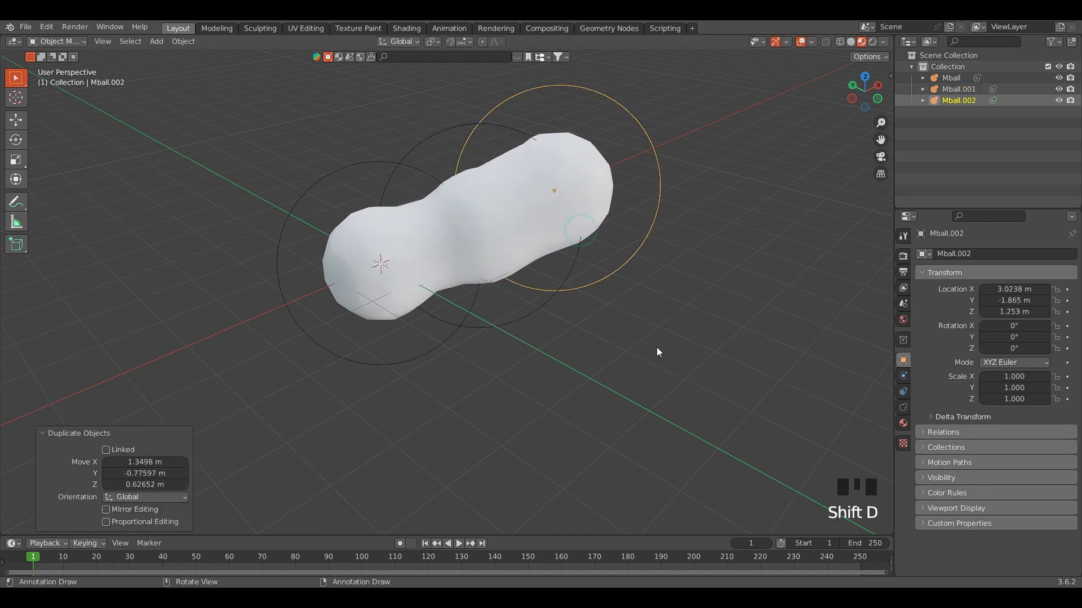
pyautogui.press('s')
pyautogui.click(718, 370)
# - Duplicate the enlarged metaball twice to form a second overlapping branch, and scale the outermost ball up further
pyautogui.moveTo(508, 291); pyautogui.dragTo(532, 307, button='middle')
pyautogui.hotkey('shift', 'd')
pyautogui.click(379, 267)
pyautogui.hotkey('shift', 'd')
pyautogui.click(584, 294)
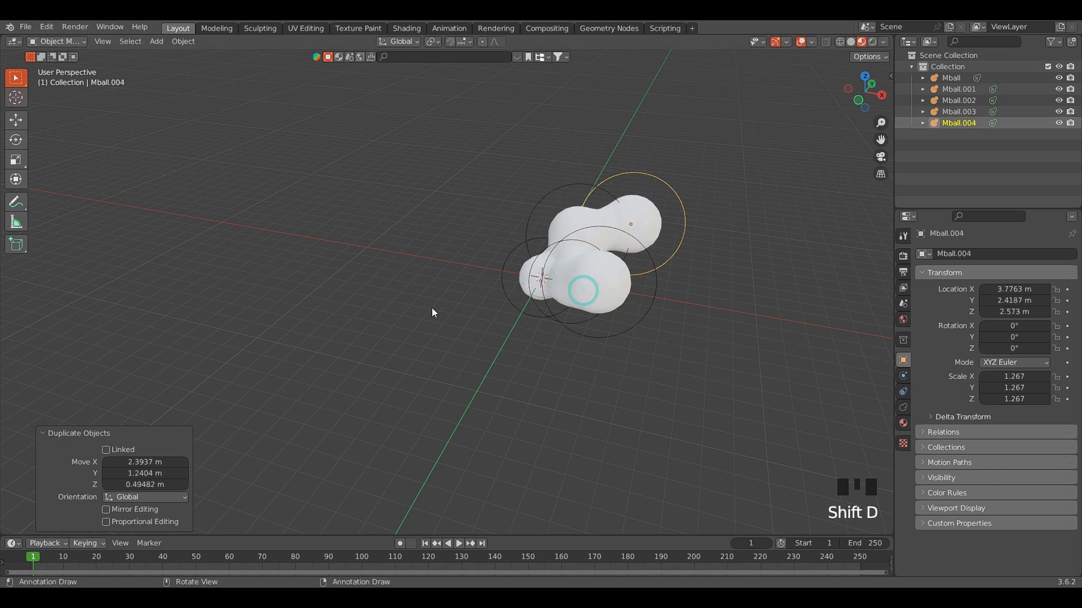
pyautogui.press('s')
pyautogui.click(337, 295)
# - Duplicate the ball at the origin twice, each offset about -1.6 m in X and 1.5 m in Y, forming a third branch
pyautogui.moveTo(333, 289); pyautogui.dragTo(514, 288, button='middle')
pyautogui.click(512, 289)
pyautogui.moveTo(444, 357); pyautogui.dragTo(407, 354, button='middle')
pyautogui.hotkey('shift', 'd')
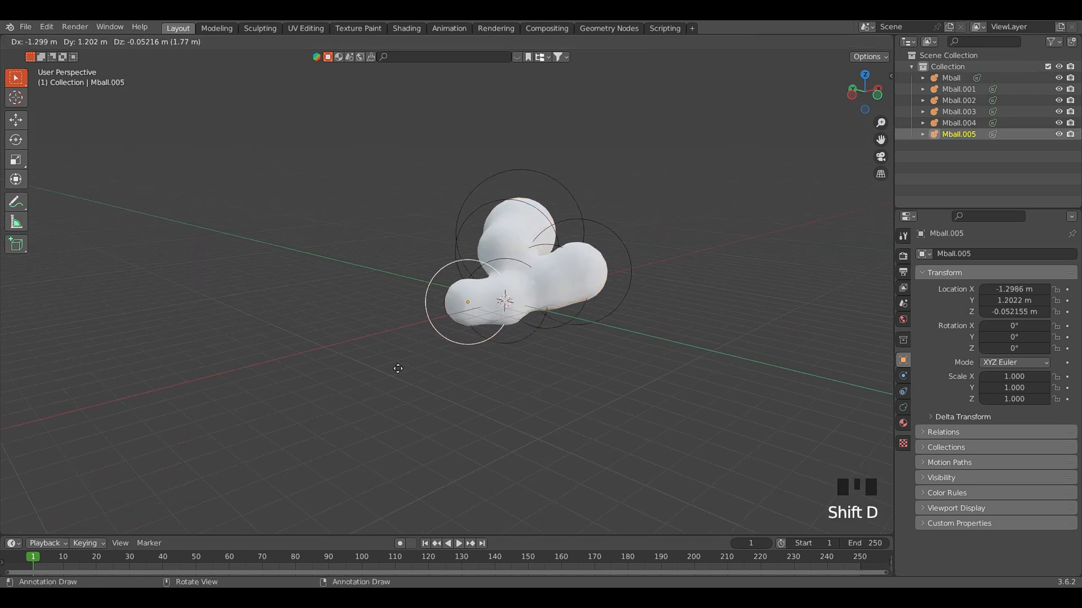
pyautogui.click(390, 374)
pyautogui.hotkey('shift', 'd')
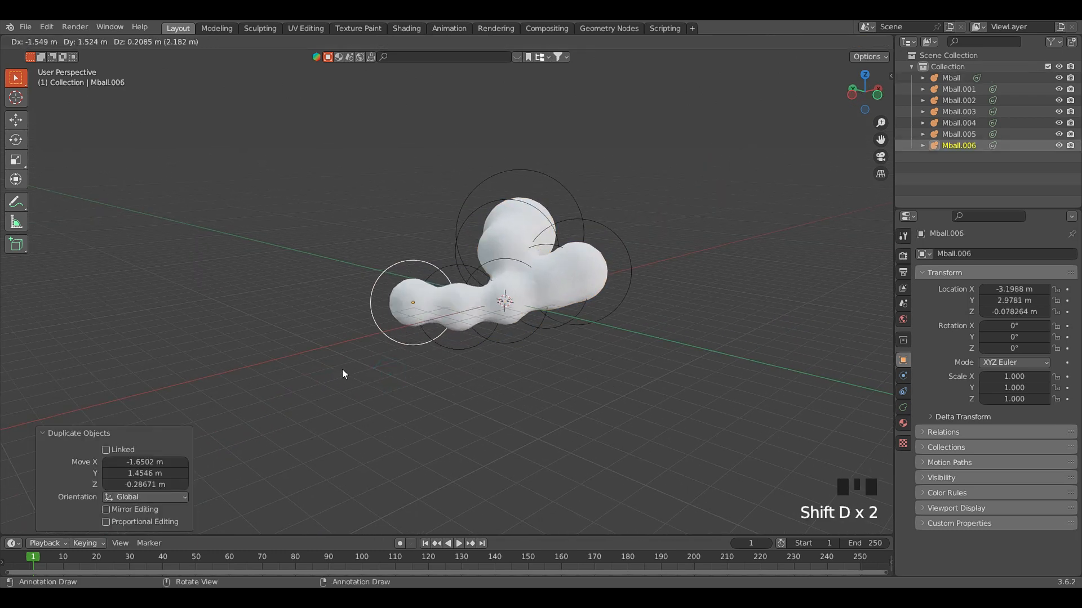
pyautogui.click(342, 370)
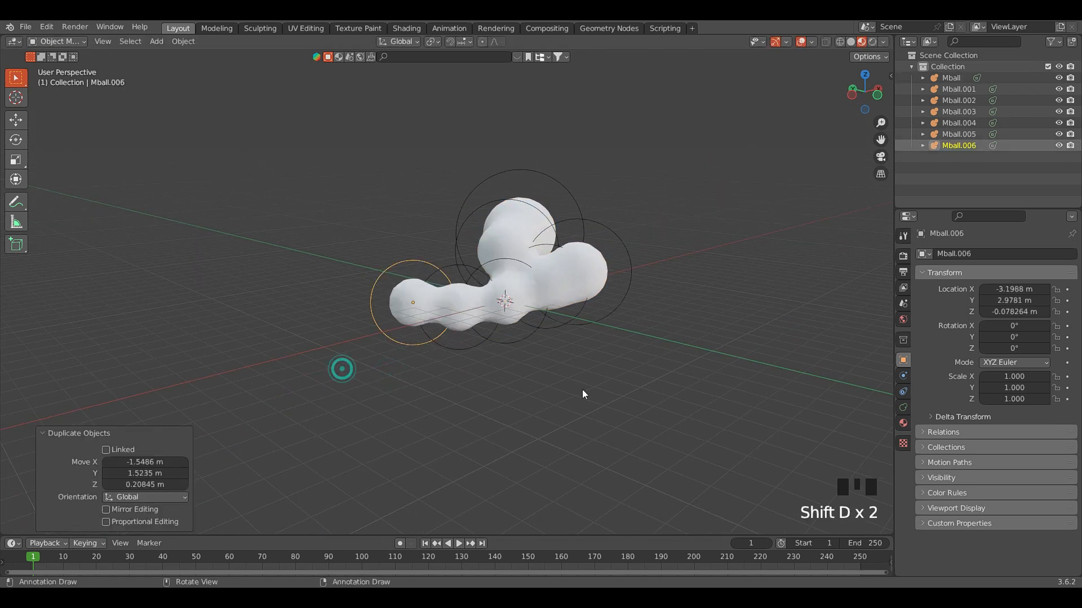
# - Select all the metaballs and convert them into one mesh object
pyautogui.click(903, 408)
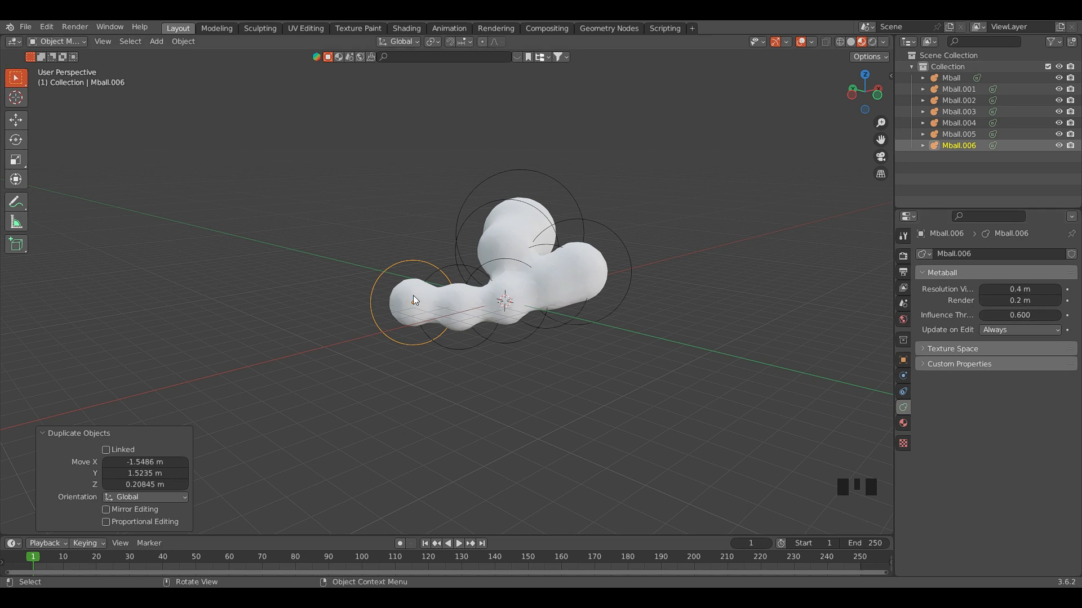
pyautogui.moveTo(476, 302); pyautogui.dragTo(556, 324, button='middle')
pyautogui.scroll(2, 503, 268)
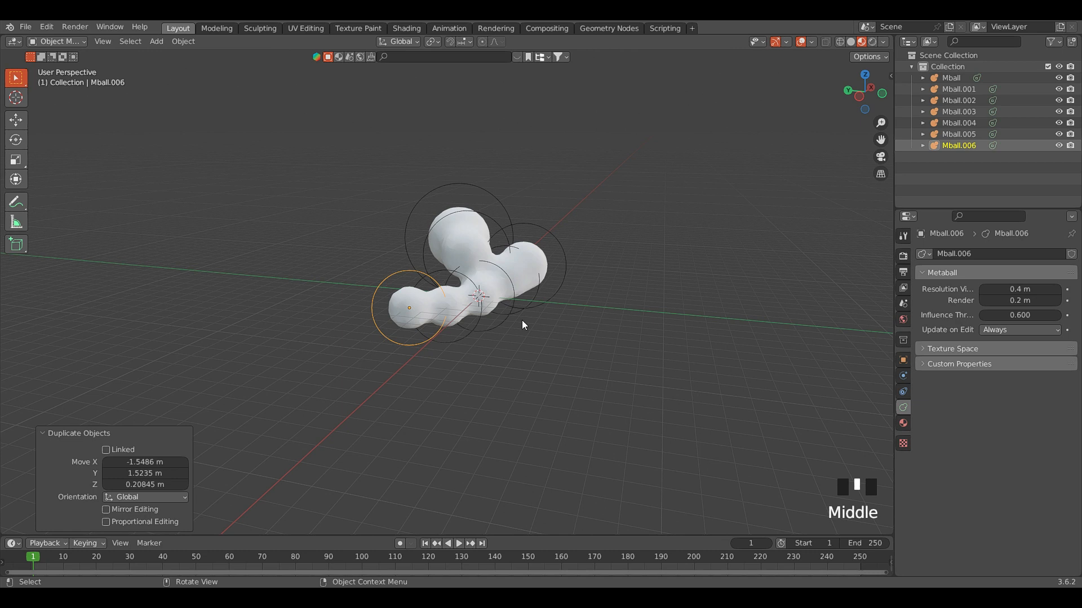
pyautogui.moveTo(257, 134); pyautogui.dragTo(607, 375)
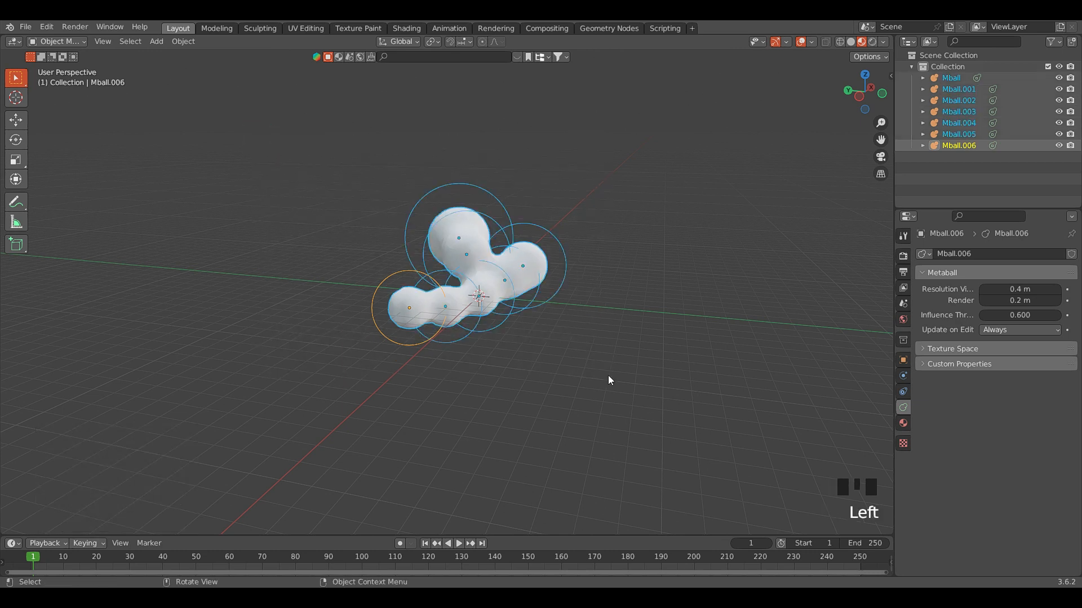
pyautogui.hotkey('ctrl', 'j')
pyautogui.rightClick(503, 262)
pyautogui.moveTo(505, 260)
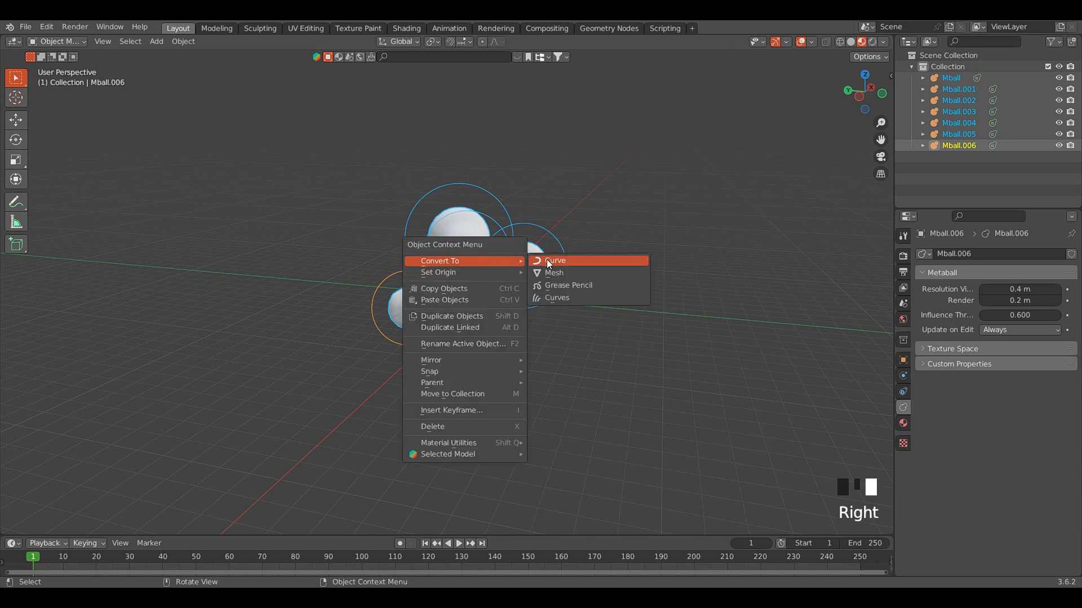
pyautogui.click(573, 278)
# - Examine the converted mesh from several angles and inspect its face topology in Edit Mode before returning to Object Mode
pyautogui.scroll(-1, 568, 290)
pyautogui.moveTo(562, 300); pyautogui.dragTo(637, 300, button='middle')
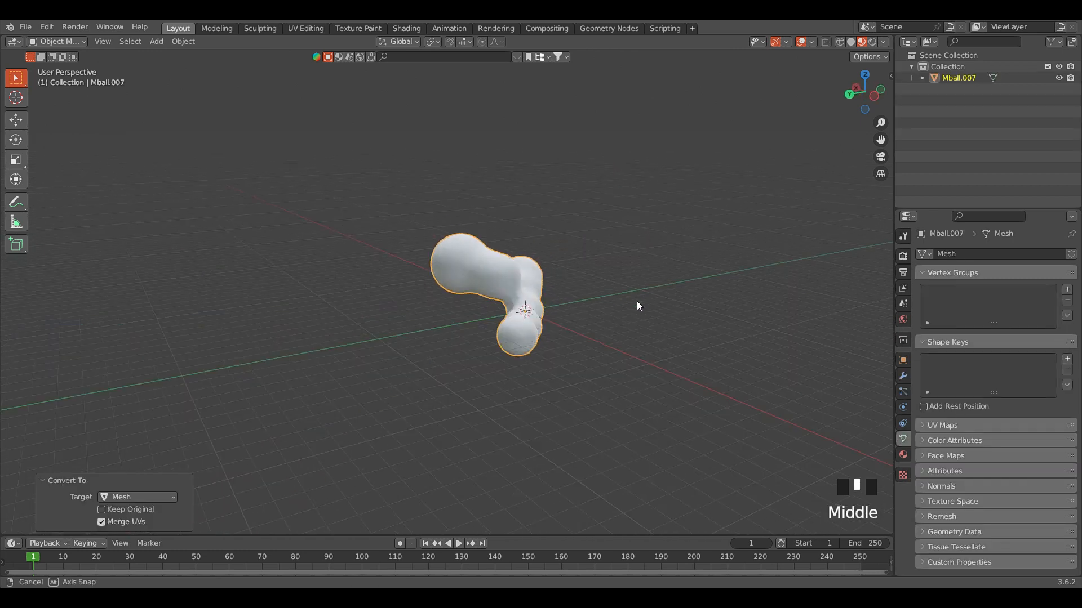
pyautogui.scroll(2, 585, 272)
pyautogui.moveTo(585, 272); pyautogui.dragTo(434, 256, button='middle')
pyautogui.scroll(1, 424, 256)
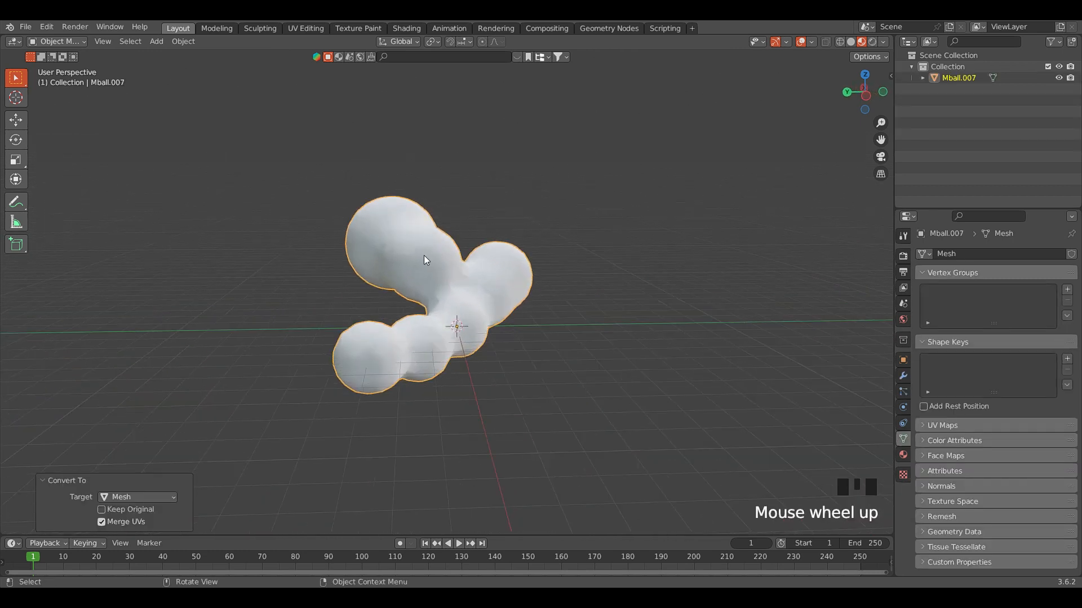
pyautogui.click(424, 254)
pyautogui.press('Tab')
pyautogui.moveTo(413, 263); pyautogui.dragTo(442, 233, button='middle')
pyautogui.scroll(1, 431, 265)
pyautogui.scroll(-2, 367, 292)
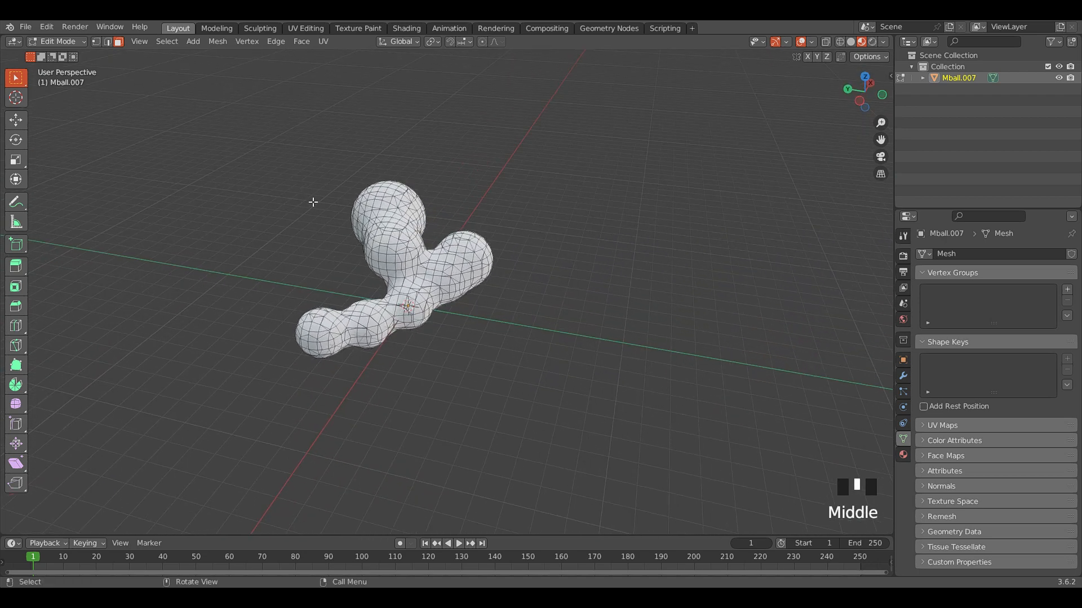
pyautogui.scroll(2, 313, 202)
pyautogui.moveTo(345, 219); pyautogui.dragTo(411, 224, button='middle')
pyautogui.scroll(1, 387, 251)
pyautogui.scroll(-1, 368, 287)
pyautogui.moveTo(367, 287); pyautogui.dragTo(541, 325, button='middle')
pyautogui.scroll(-1, 434, 299)
pyautogui.scroll(3, 462, 315)
pyautogui.scroll(-2, 557, 317)
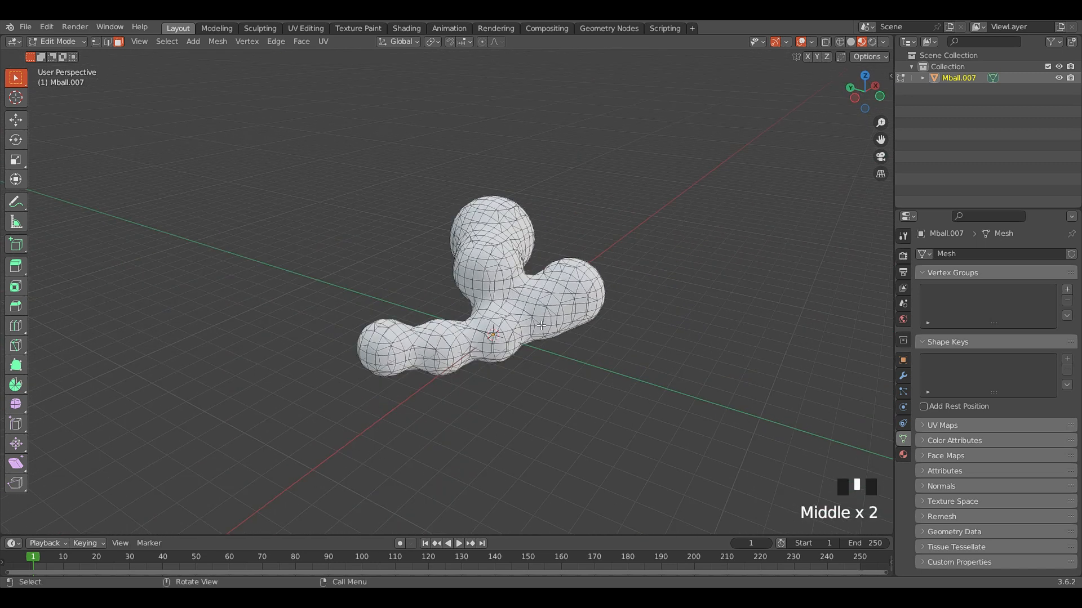
pyautogui.press('Tab')
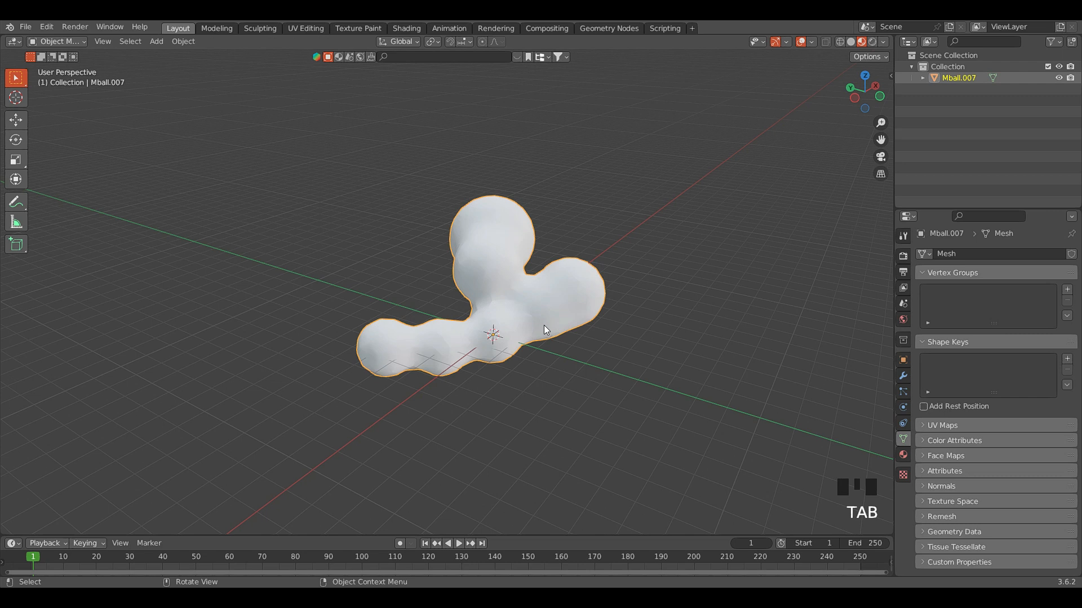
# - Add a level 2 Subdivision modifier to the converted mesh and apply it
pyautogui.click(477, 246)
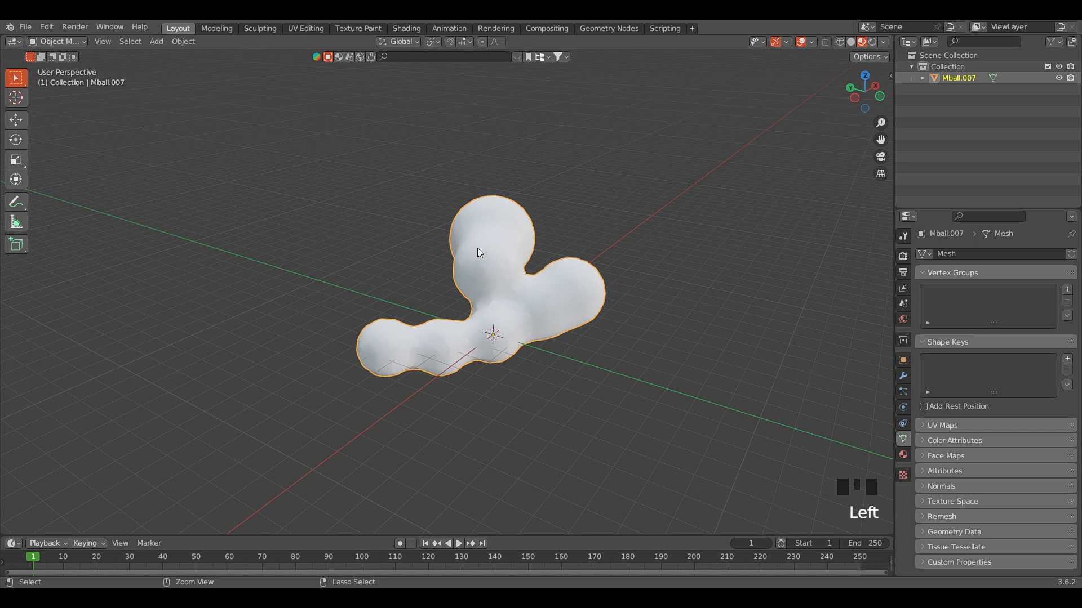
pyautogui.hotkey('ctrl', '2')
pyautogui.click(377, 244)
pyautogui.click(502, 259)
pyautogui.click(903, 376)
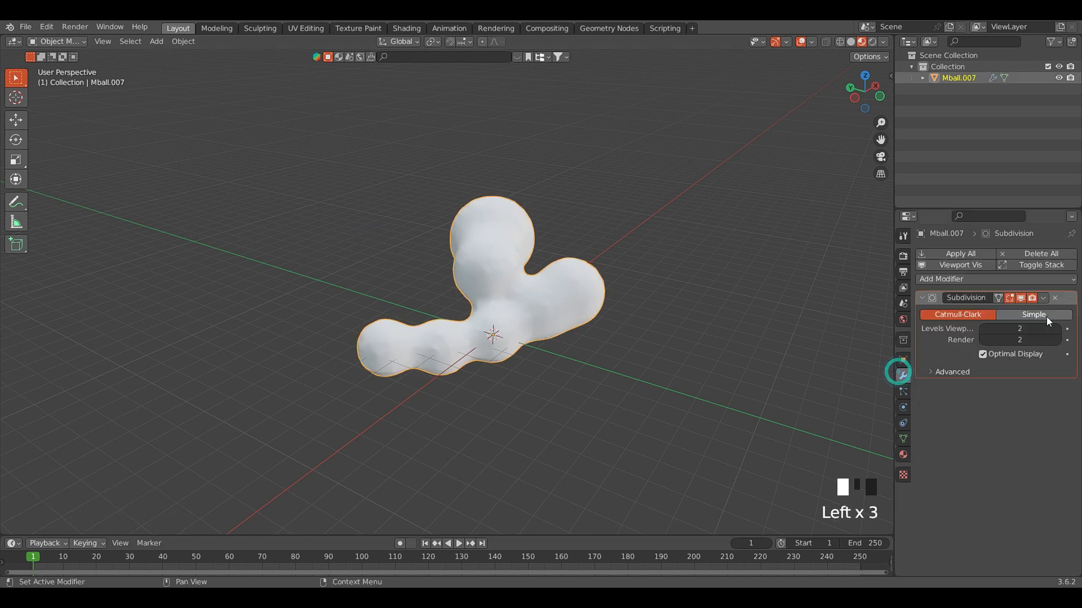
pyautogui.click(1043, 297)
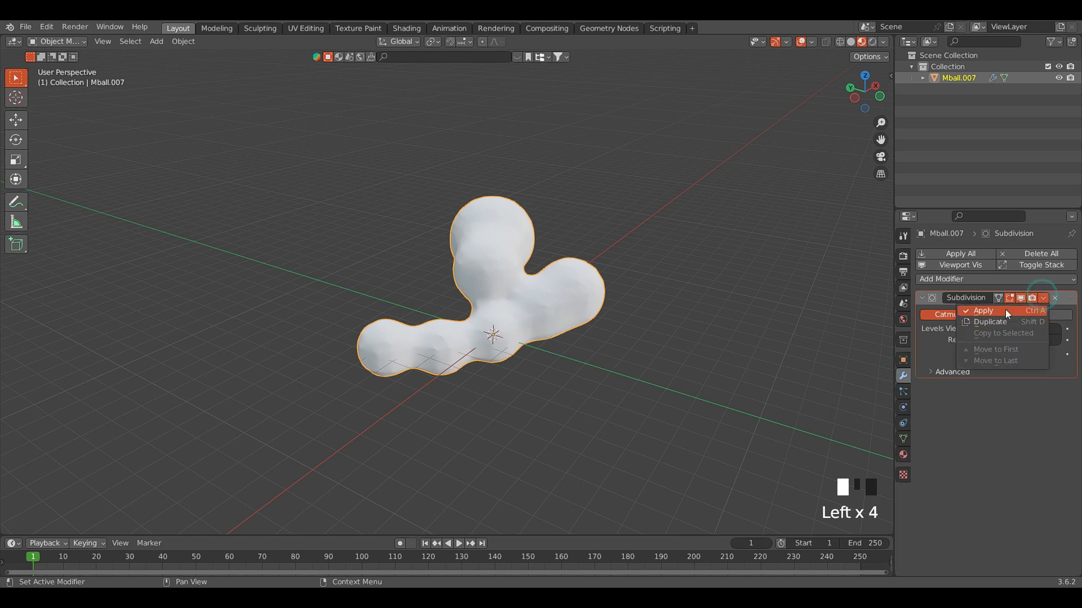
pyautogui.click(1005, 309)
# - Inspect the subdivided mesh's denser topology in Edit Mode, then return to Object Mode
pyautogui.click(703, 265)
pyautogui.click(483, 252)
pyautogui.press('Tab')
pyautogui.scroll(2, 450, 239)
pyautogui.moveTo(450, 239); pyautogui.dragTo(343, 181, button='middle')
pyautogui.click(274, 121)
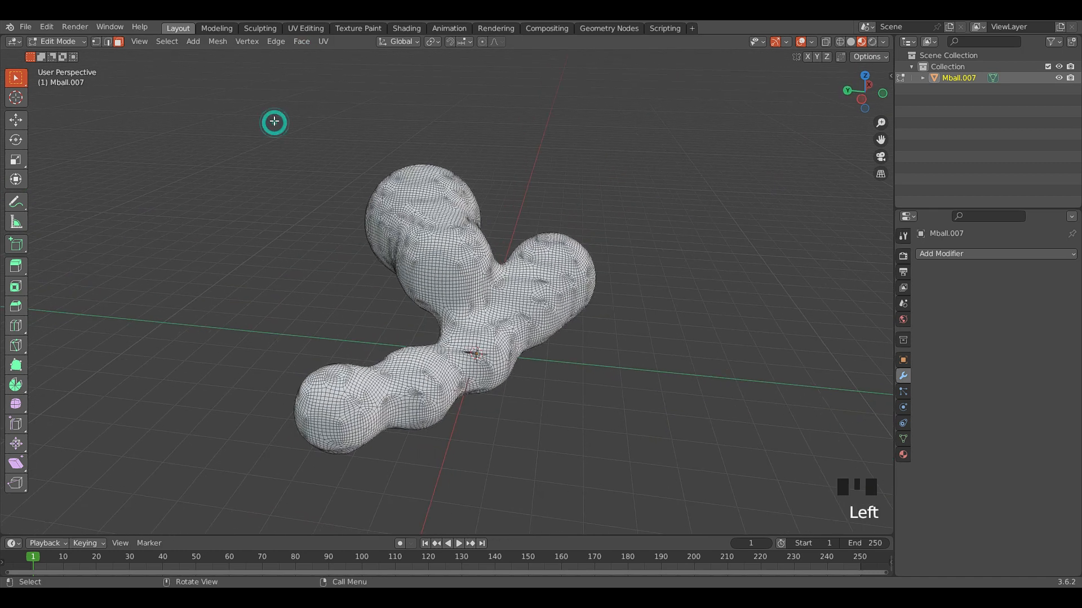
pyautogui.press('Tab')
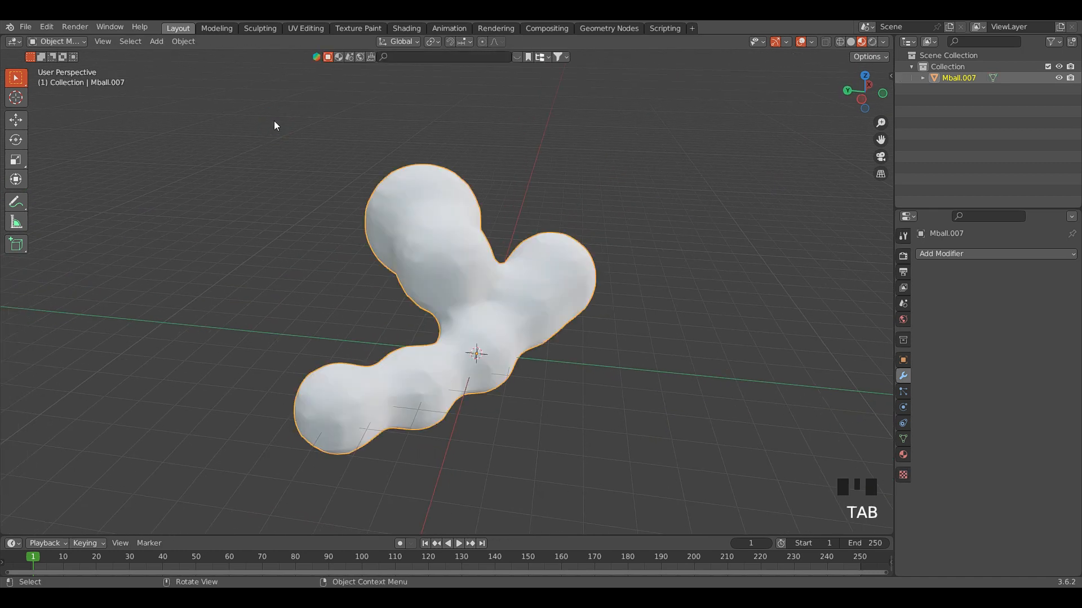
# - Switch to the Sculpting workspace and sculpt a Draw brush stroke across the uppermost ball of the mesh
pyautogui.click(260, 28)
pyautogui.scroll(-4, 361, 394)
pyautogui.moveTo(361, 394)
pyautogui.mouseDown(button='middle')
pyautogui.moveTo(372, 404)
pyautogui.moveTo(401, 332)
pyautogui.mouseUp(button='middle')
pyautogui.moveTo(488, 253)
pyautogui.mouseDown()
pyautogui.moveTo(475, 314)
pyautogui.moveTo(508, 359)
pyautogui.moveTo(529, 244)
pyautogui.moveTo(447, 265)
pyautogui.mouseUp()
pyautogui.moveTo(447, 266); pyautogui.dragTo(537, 259, button='middle')
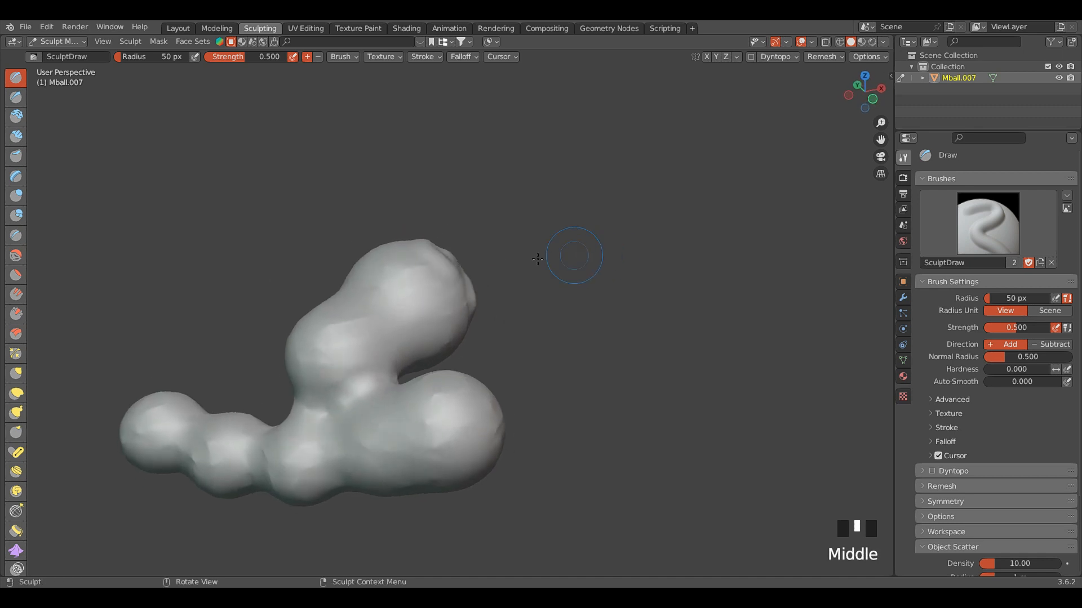
# - Sculpt a Draw brush stroke from the lower body up the neck, then show the mesh in Edit Mode
pyautogui.scroll(-1, 537, 259)
pyautogui.moveTo(396, 398); pyautogui.dragTo(382, 401, button='middle')
pyautogui.moveTo(391, 406)
pyautogui.mouseDown()
pyautogui.moveTo(364, 340)
pyautogui.moveTo(375, 339)
pyautogui.mouseUp()
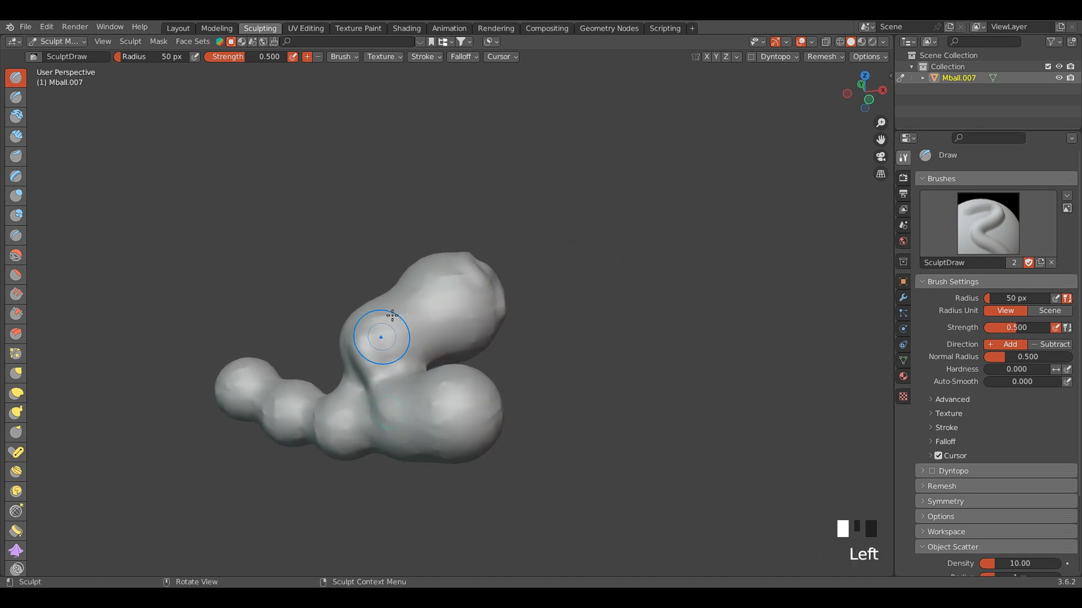
pyautogui.press('Tab')
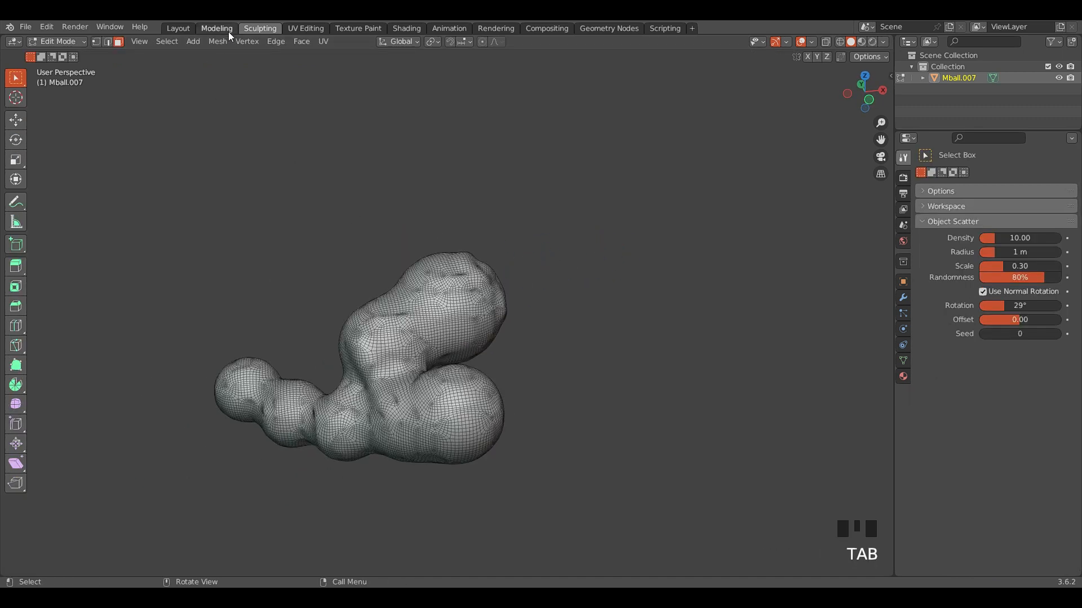
# - Return to the Layout workspace and delete the sculpted mesh
pyautogui.click(179, 28)
pyautogui.click(460, 258)
pyautogui.press('Delete')
# - Add a Ball metaball at the world origin
pyautogui.scroll(-1, 458, 256)
pyautogui.moveTo(460, 259); pyautogui.dragTo(401, 276, button='middle')
pyautogui.scroll(-2, 454, 323)
pyautogui.moveTo(454, 323); pyautogui.dragTo(483, 331, button='middle')
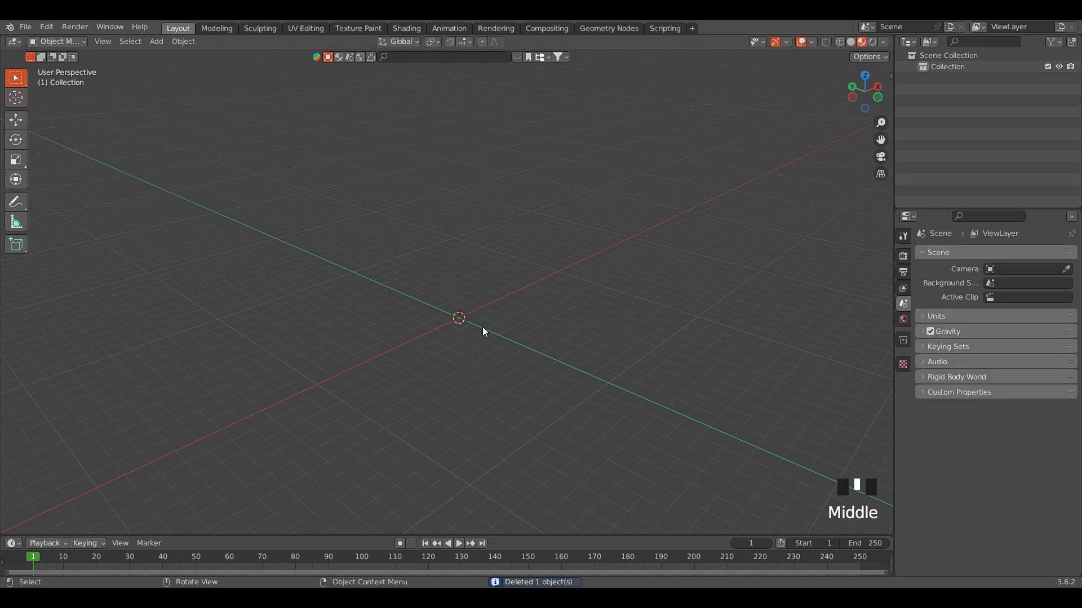
pyautogui.hotkey('shift', 'a')
pyautogui.moveTo(459, 293)
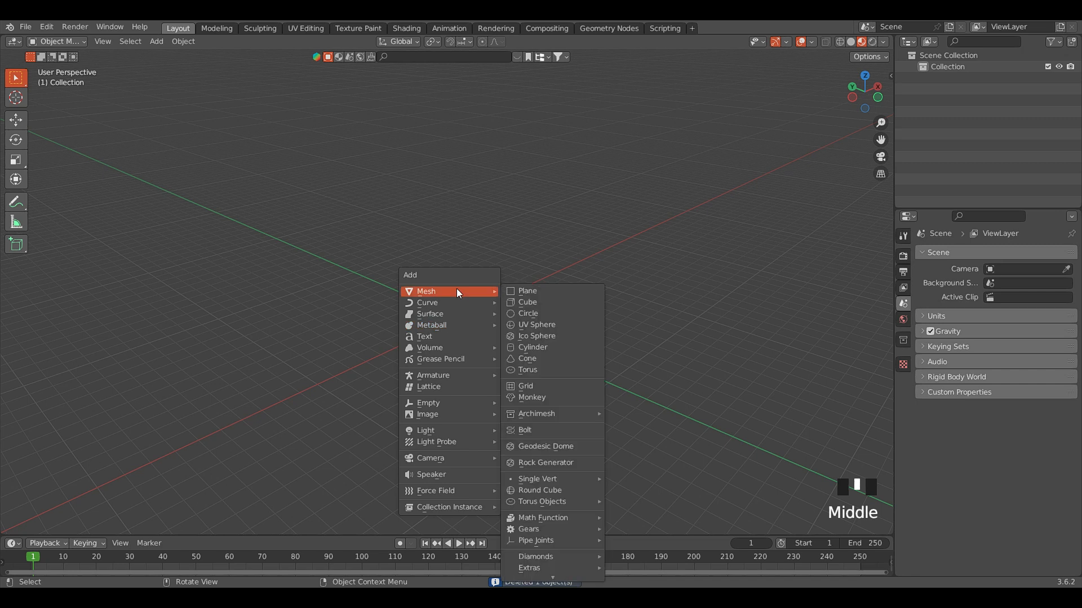
pyautogui.moveTo(441, 332)
pyautogui.click(510, 326)
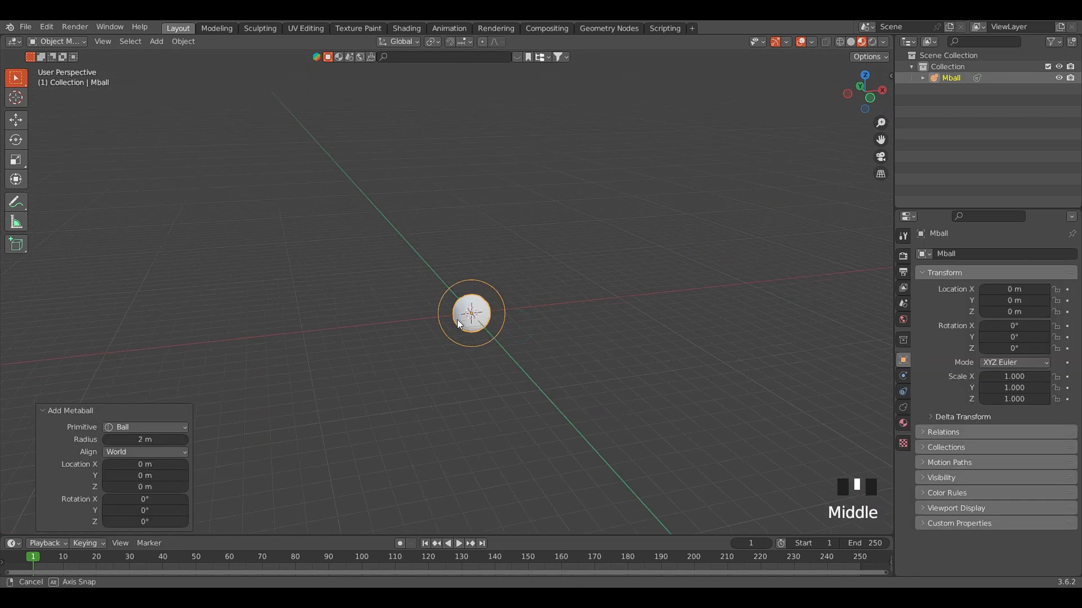
# - Stretch the metaball along the X axis by a factor of about 3.53 and deselect it
pyautogui.scroll(2, 459, 324)
pyautogui.press('s')
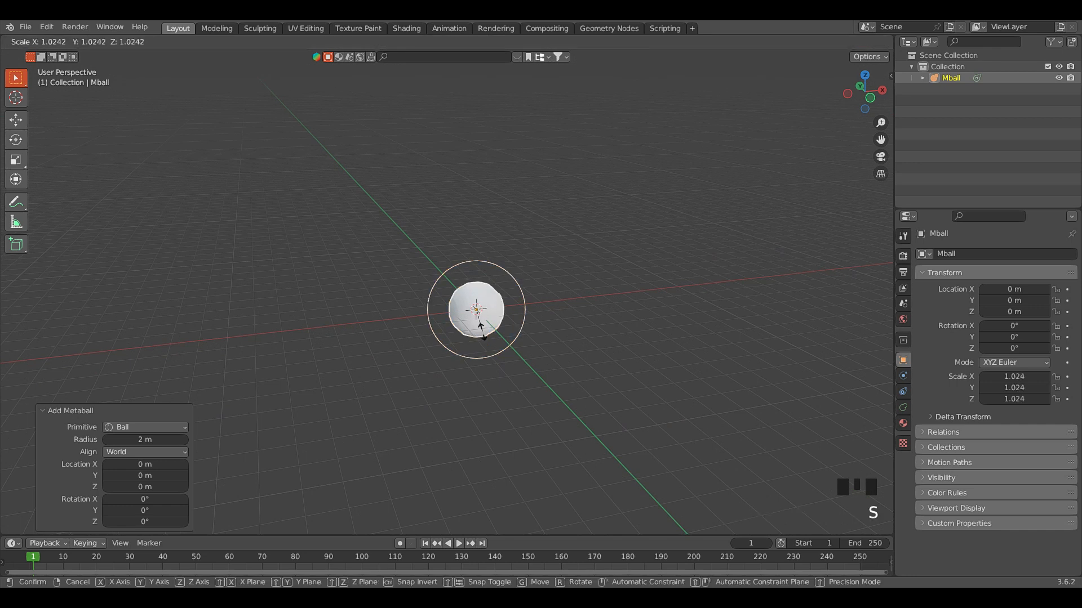
pyautogui.press('x')
pyautogui.click(406, 346)
pyautogui.click(403, 386)
pyautogui.moveTo(403, 386); pyautogui.dragTo(435, 396, button='middle')
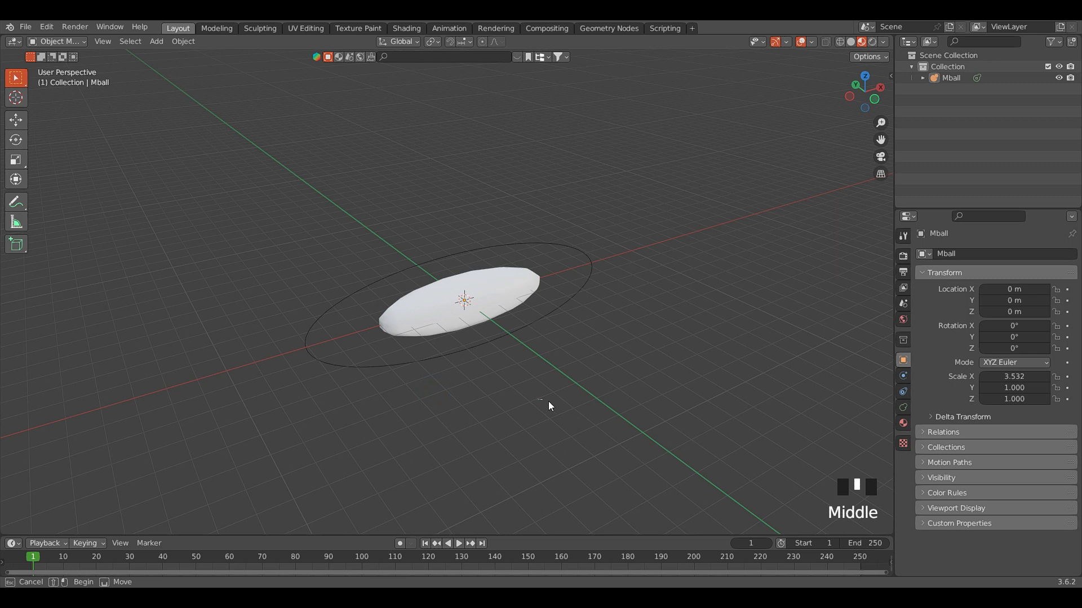
# - Add a Cube metaball at the origin so it merges with the stretched ball
pyautogui.hotkey('shift', 'a')
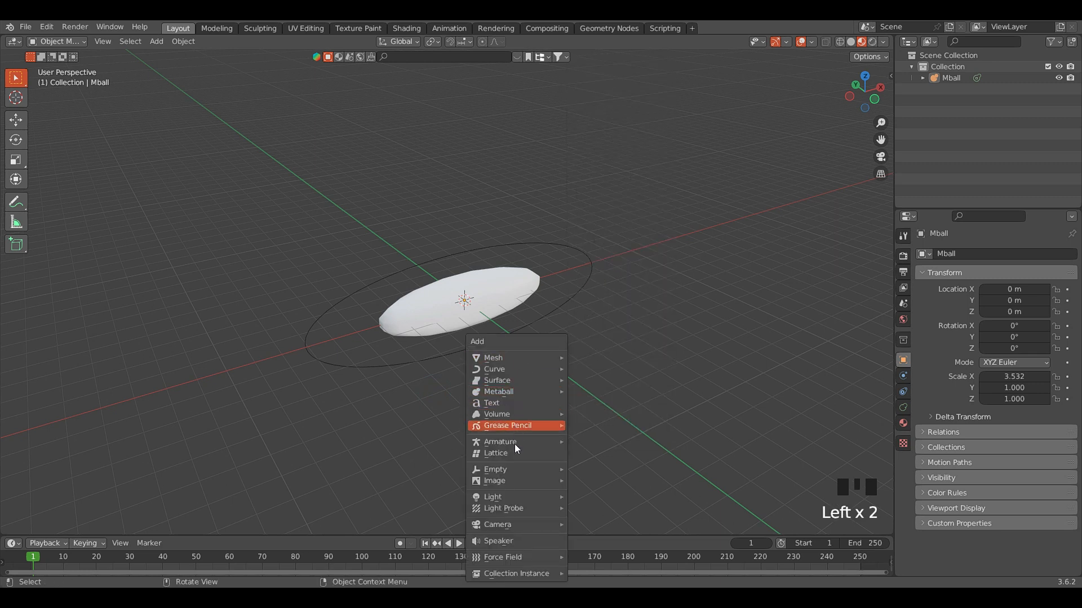
pyautogui.moveTo(519, 393)
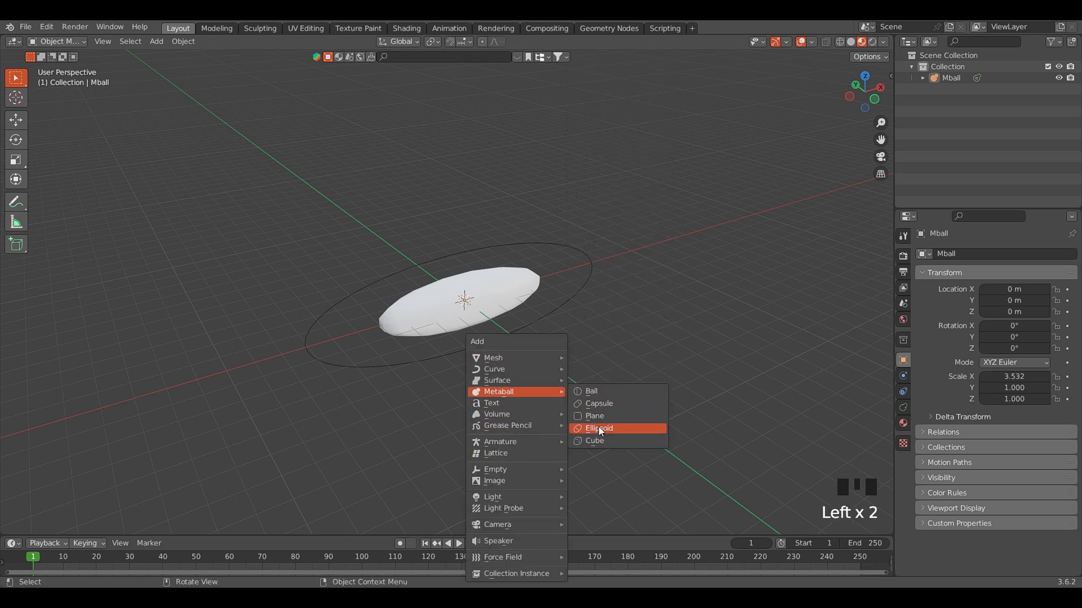
pyautogui.click(596, 441)
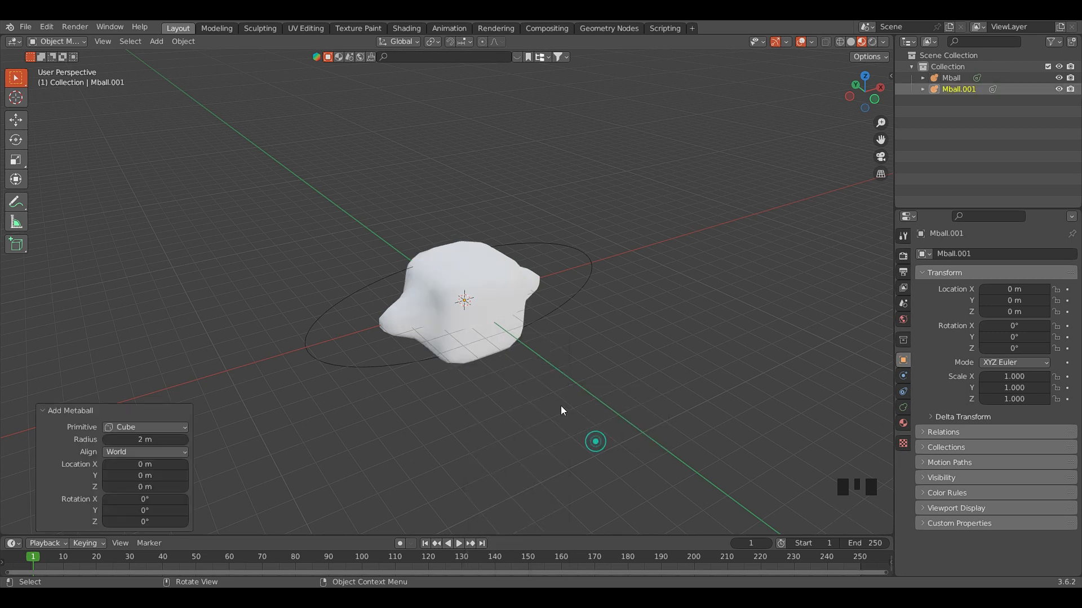
# - Select the stretched ball metaball and scale it uniformly by about 1.33
pyautogui.moveTo(560, 405); pyautogui.dragTo(506, 374, button='middle')
pyautogui.click(501, 335)
pyautogui.moveTo(502, 334); pyautogui.dragTo(519, 354, button='middle')
pyautogui.press('s')
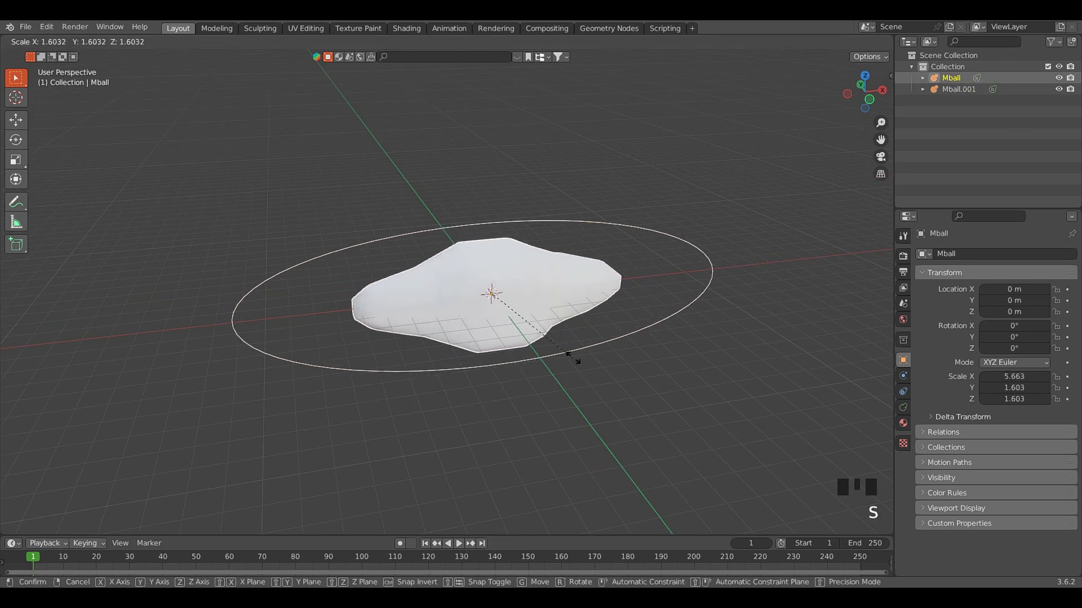
pyautogui.click(543, 360)
# - Convert the merged metaball form to a mesh
pyautogui.moveTo(543, 360); pyautogui.dragTo(555, 333, button='middle')
pyautogui.scroll(2, 421, 379)
pyautogui.scroll(-2, 422, 379)
pyautogui.moveTo(422, 379); pyautogui.dragTo(290, 283, button='middle')
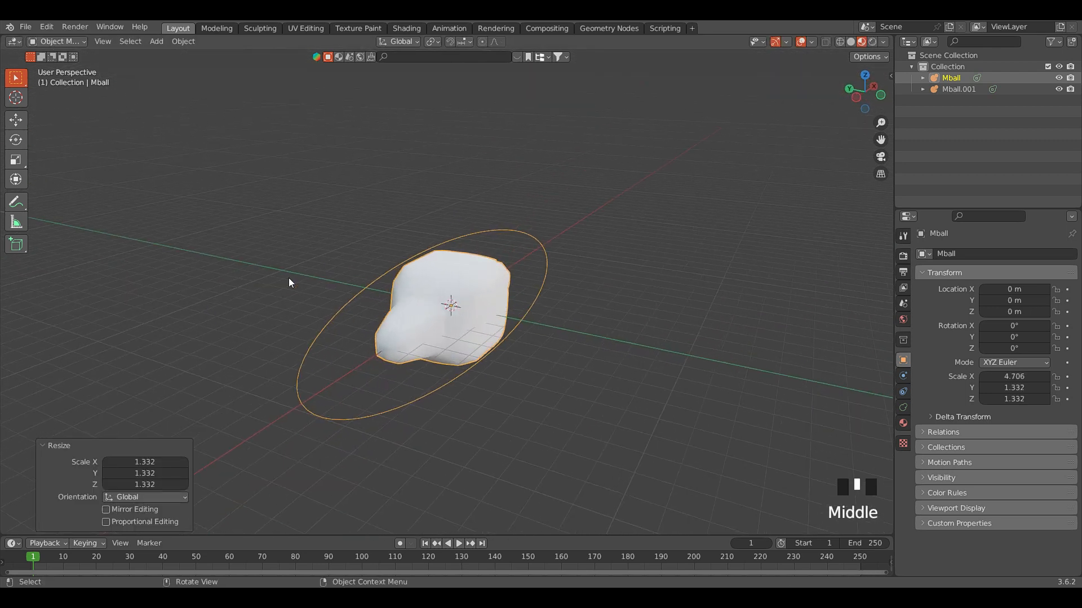
pyautogui.scroll(-3, 320, 278)
pyautogui.scroll(1, 472, 383)
pyautogui.moveTo(472, 383); pyautogui.dragTo(396, 346, button='middle')
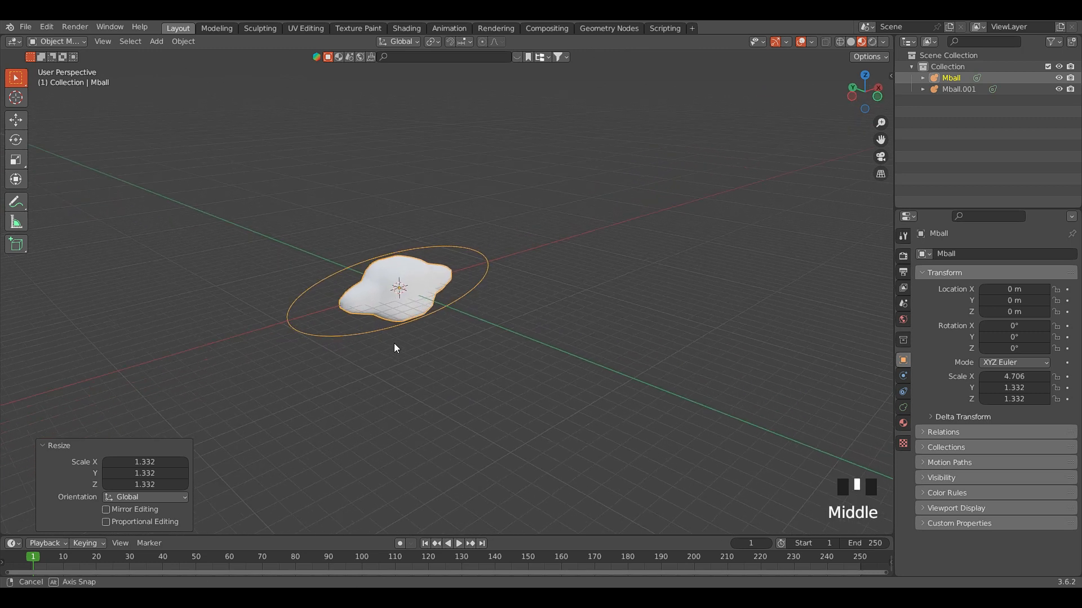
pyautogui.scroll(2, 386, 251)
pyautogui.click(410, 302)
pyautogui.rightClick(410, 296)
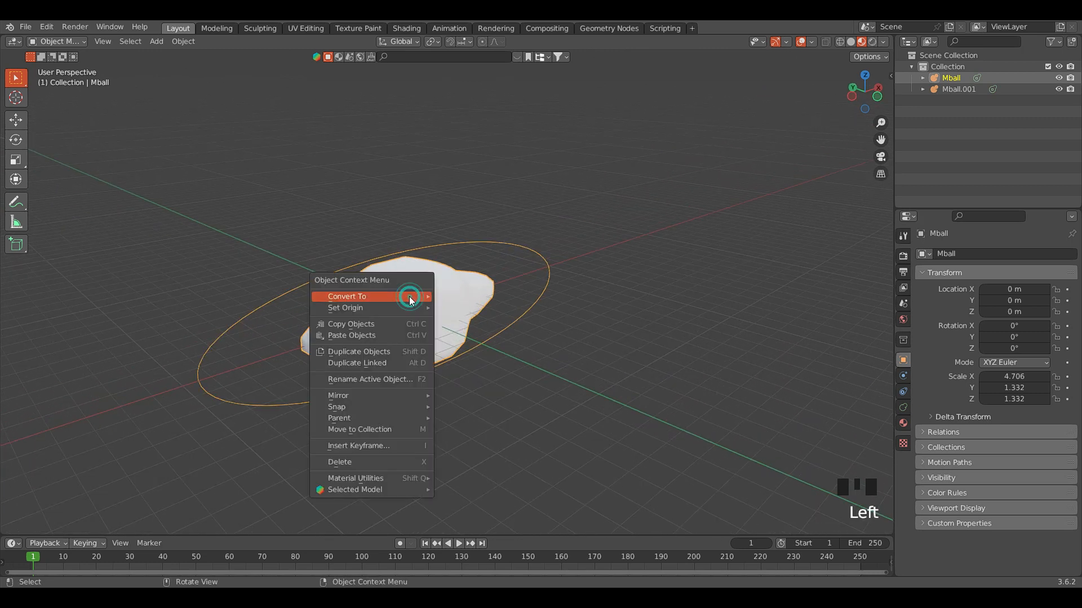
pyautogui.moveTo(409, 296)
pyautogui.click(448, 298)
# - Add a level 2 Subdivision modifier to the converted mesh and apply it
pyautogui.scroll(-1, 468, 307)
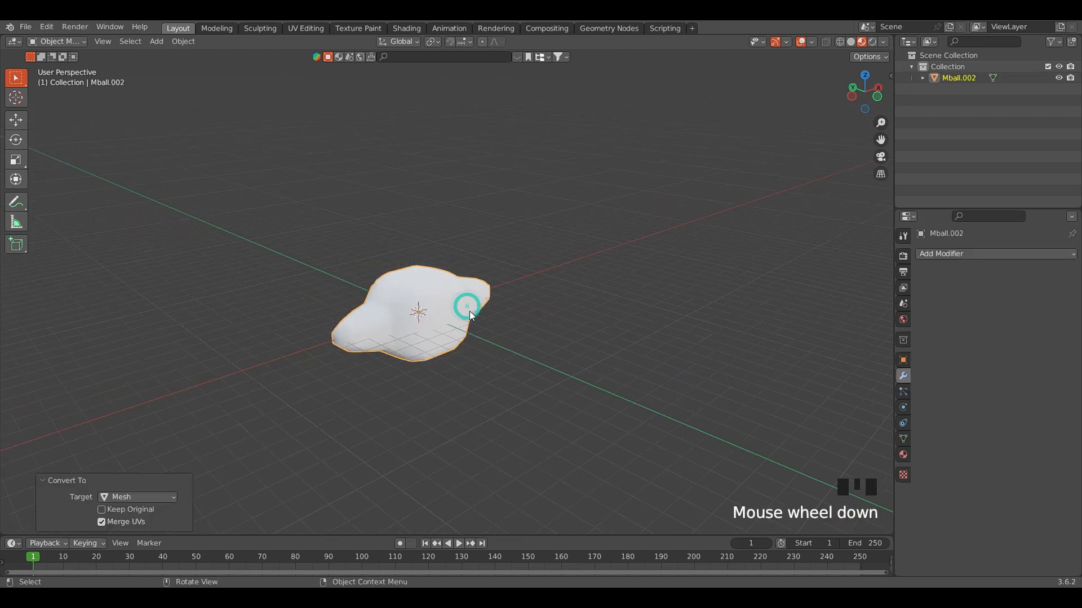
pyautogui.scroll(2, 418, 323)
pyautogui.moveTo(418, 323); pyautogui.dragTo(379, 309, button='middle')
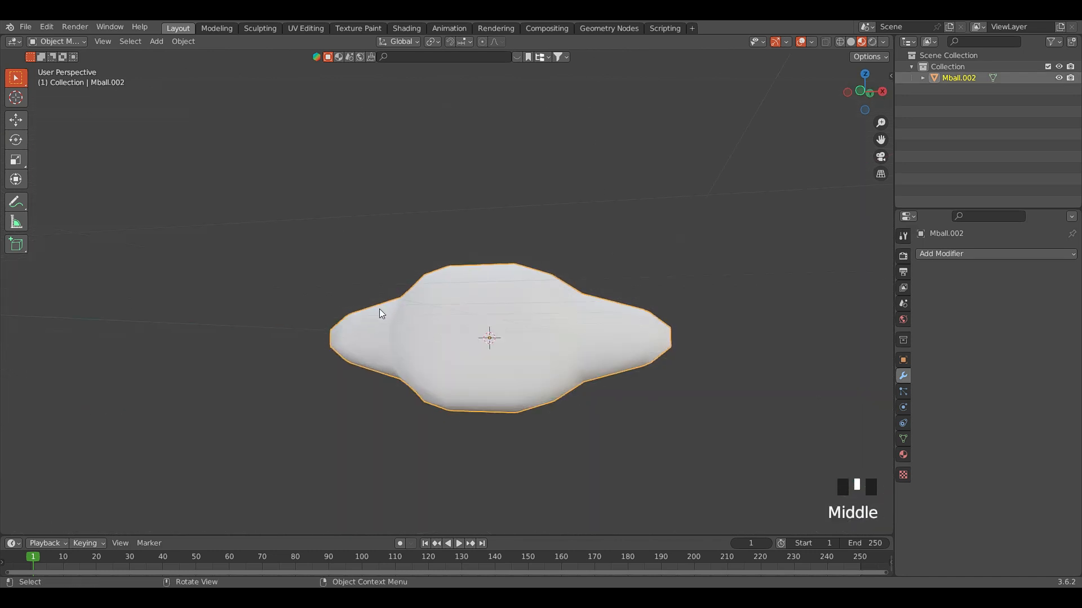
pyautogui.press('KP_1')
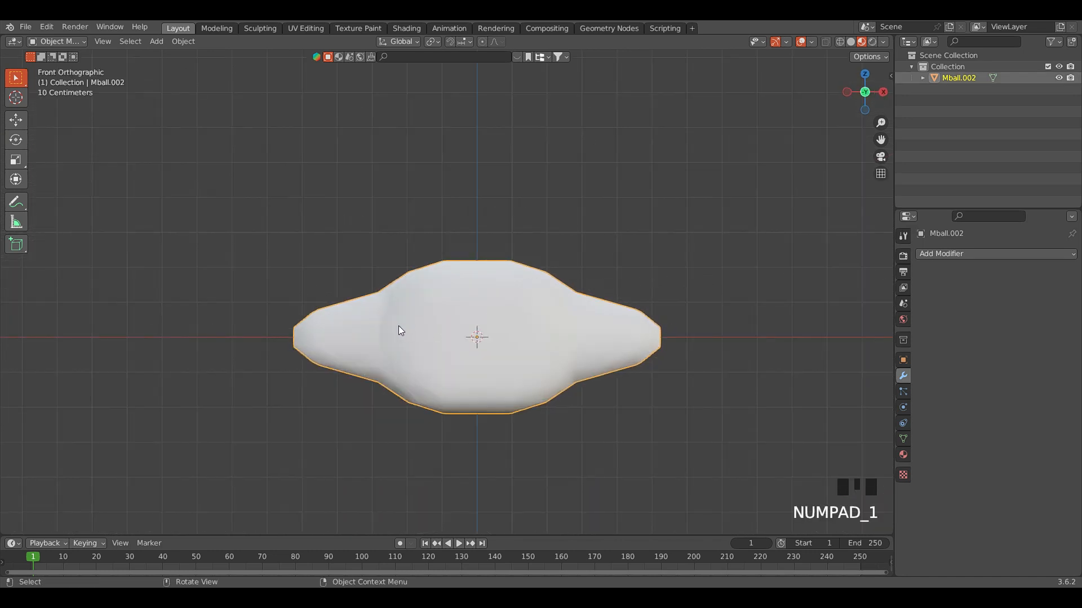
pyautogui.hotkey('ctrl', '2')
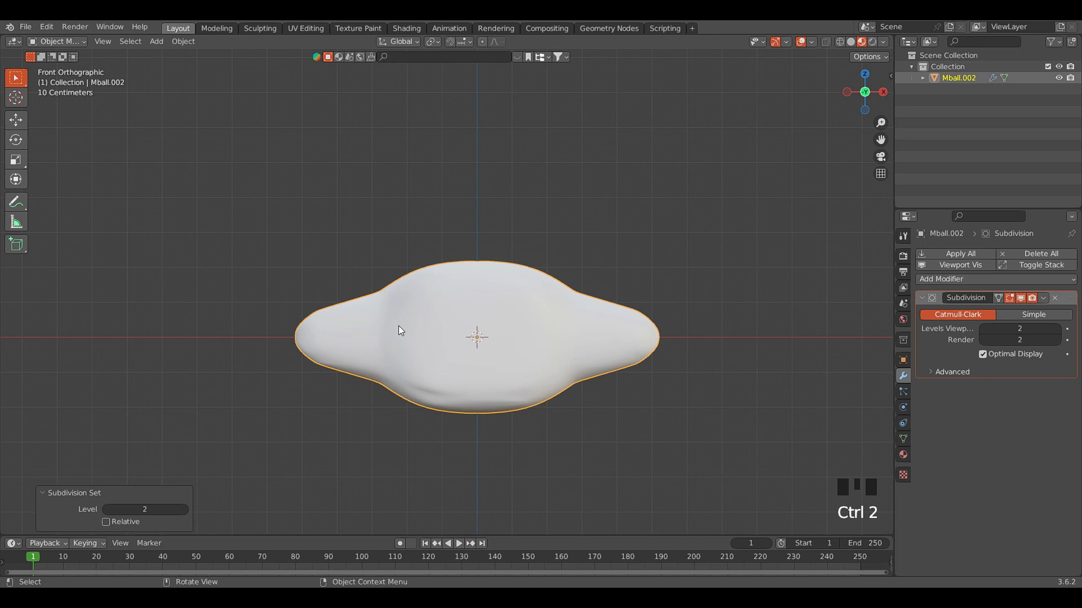
pyautogui.click(1043, 298)
pyautogui.click(1012, 308)
# - Deselect the smoothed mesh and examine its shape from several angles
pyautogui.click(512, 196)
pyautogui.moveTo(513, 196); pyautogui.dragTo(682, 251, button='middle')
pyautogui.scroll(-2, 283, 321)
pyautogui.moveTo(282, 321); pyautogui.dragTo(361, 305, button='middle')
pyautogui.scroll(-1, 317, 340)
pyautogui.moveTo(357, 355); pyautogui.dragTo(397, 358, button='middle')
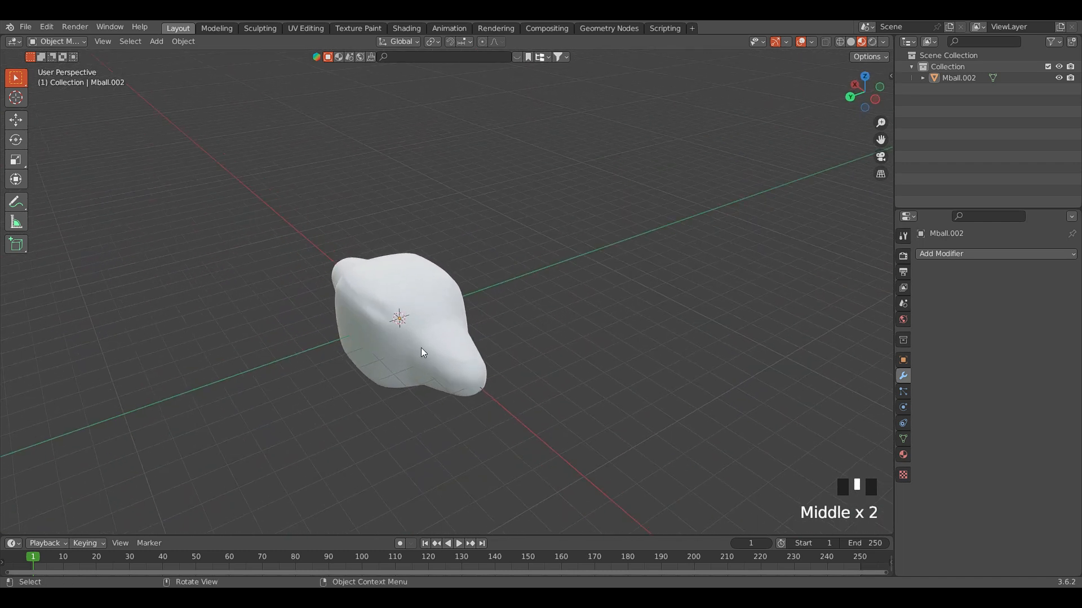
pyautogui.scroll(2, 420, 347)
pyautogui.scroll(-1, 414, 355)
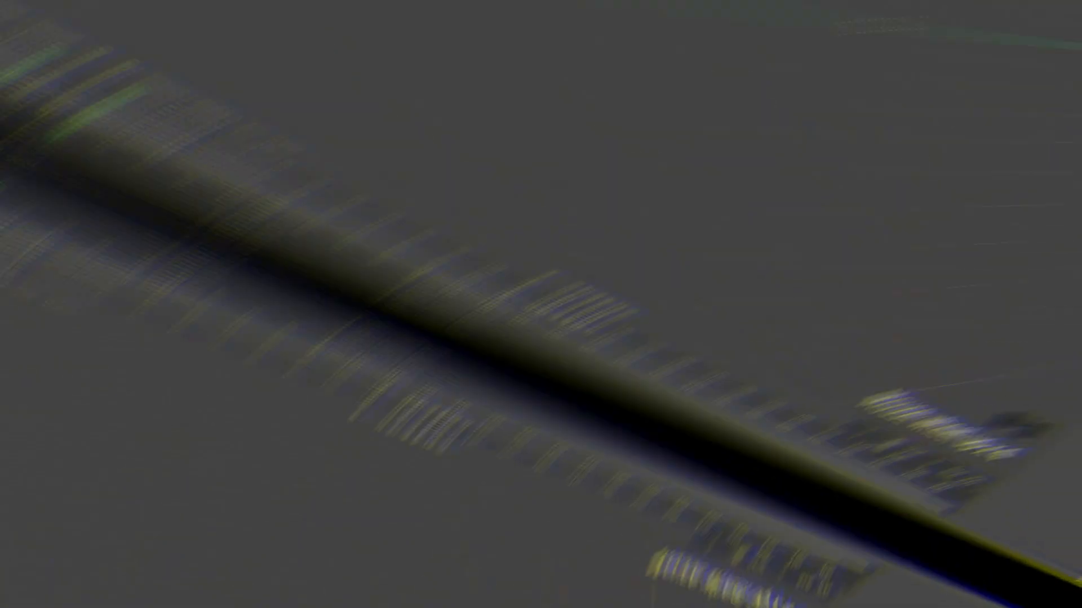
# - Add a 2 m cube mesh at the world origin
pyautogui.scroll(4, 489, 204)
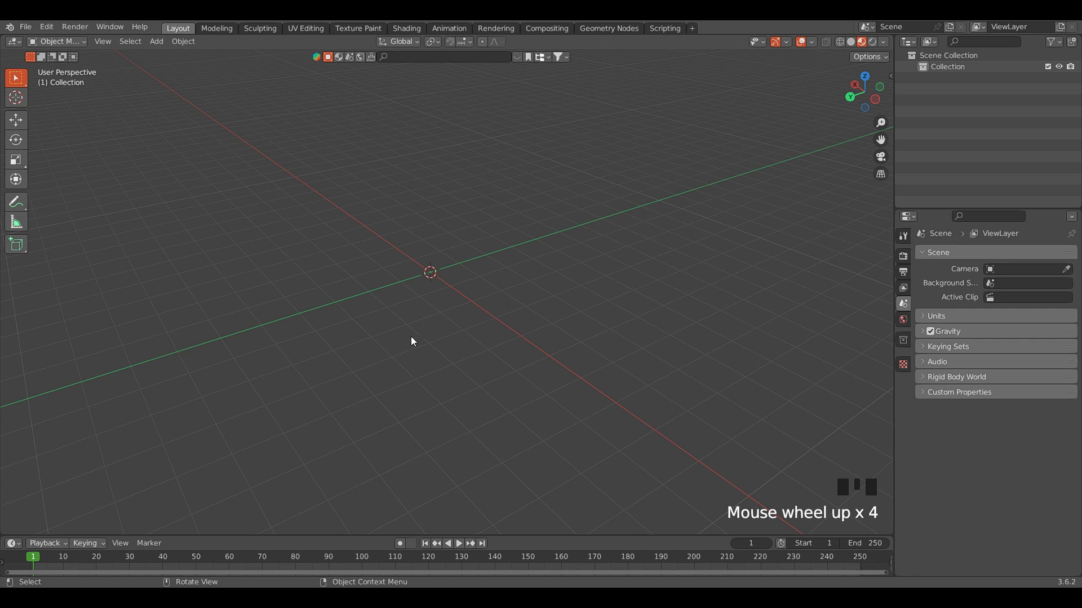
pyautogui.hotkey('shift', 'a')
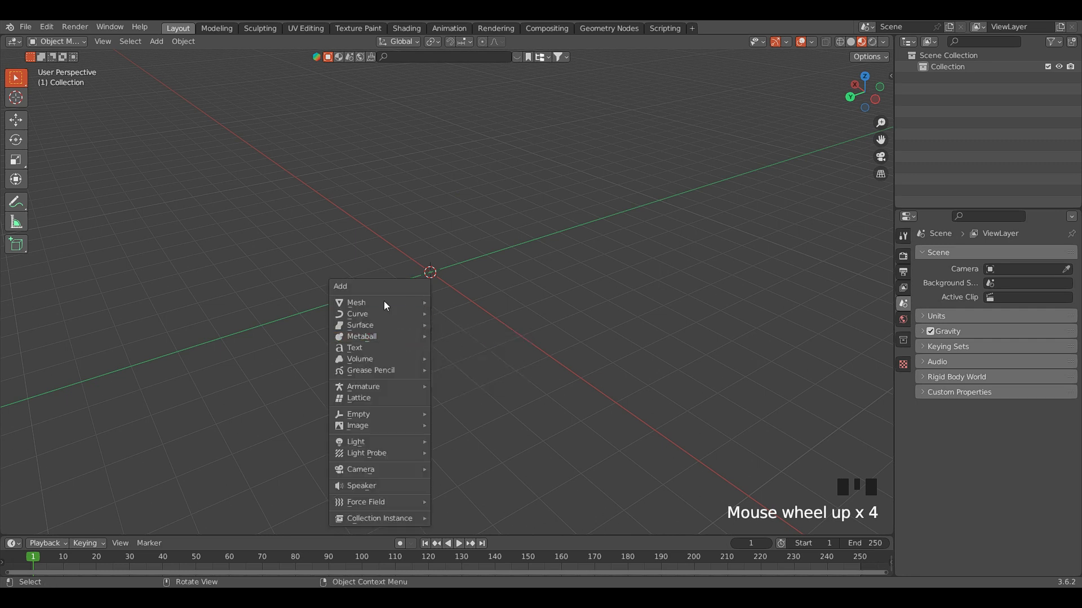
pyautogui.moveTo(386, 304)
pyautogui.click(445, 314)
pyautogui.scroll(3, 394, 248)
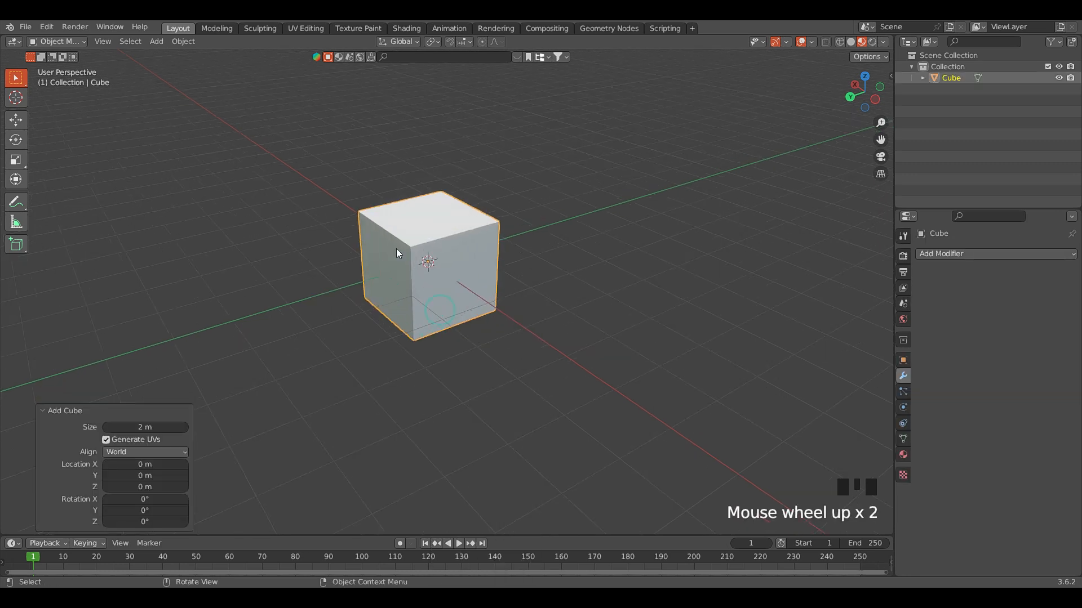
# - Round the cube into a sphere with a level 3 Subdivision modifier and apply the modifier
pyautogui.moveTo(357, 264); pyautogui.dragTo(390, 276, button='middle')
pyautogui.click(393, 275)
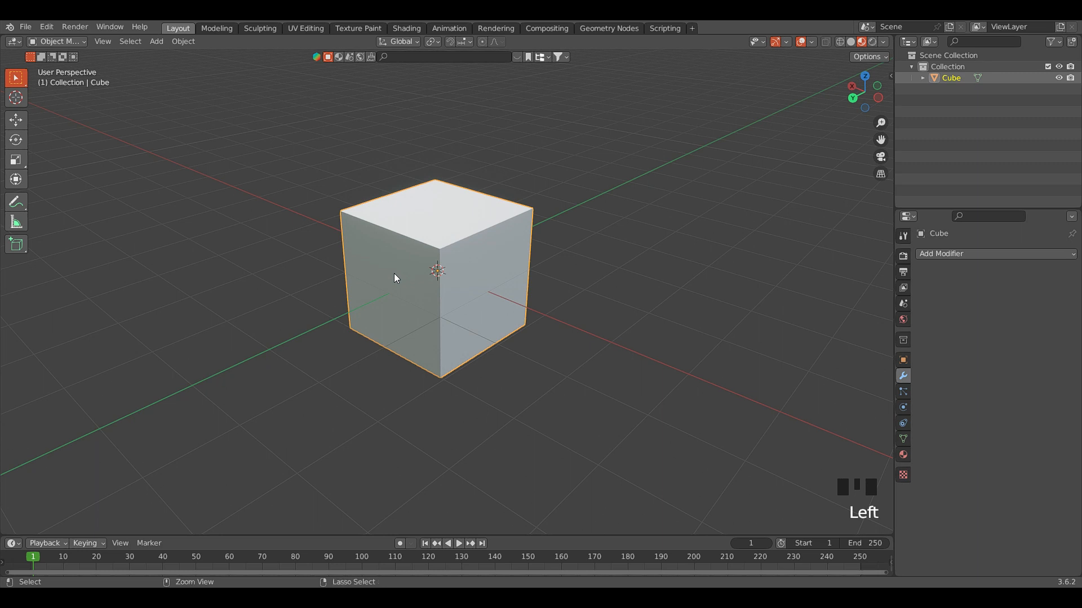
pyautogui.hotkey('ctrl', '3')
pyautogui.scroll(1, 454, 259)
pyautogui.scroll(1, 453, 260)
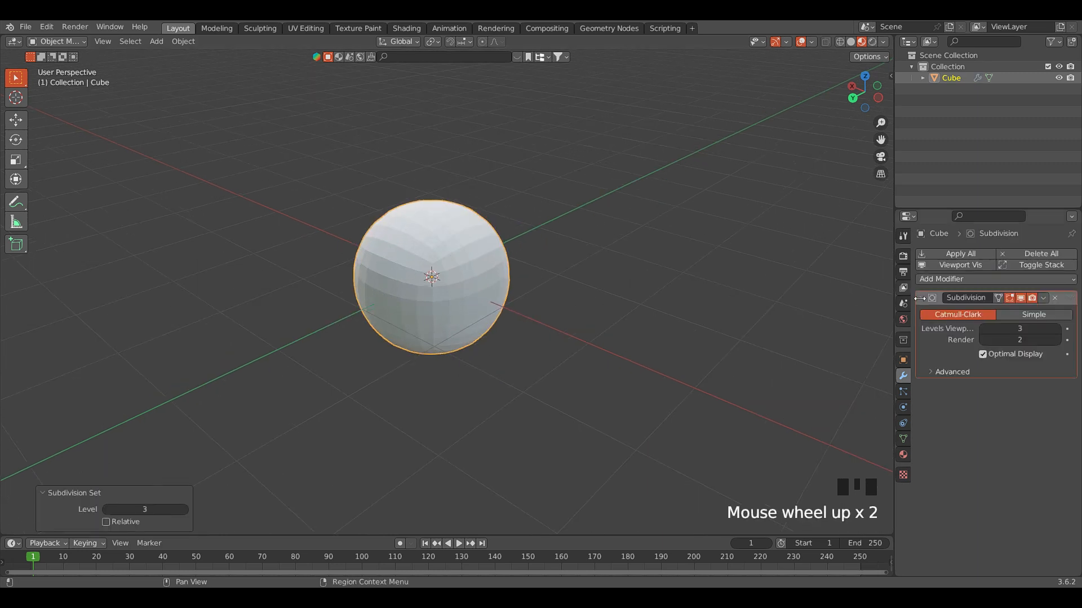
pyautogui.click(1044, 297)
pyautogui.click(1014, 310)
pyautogui.scroll(1, 487, 310)
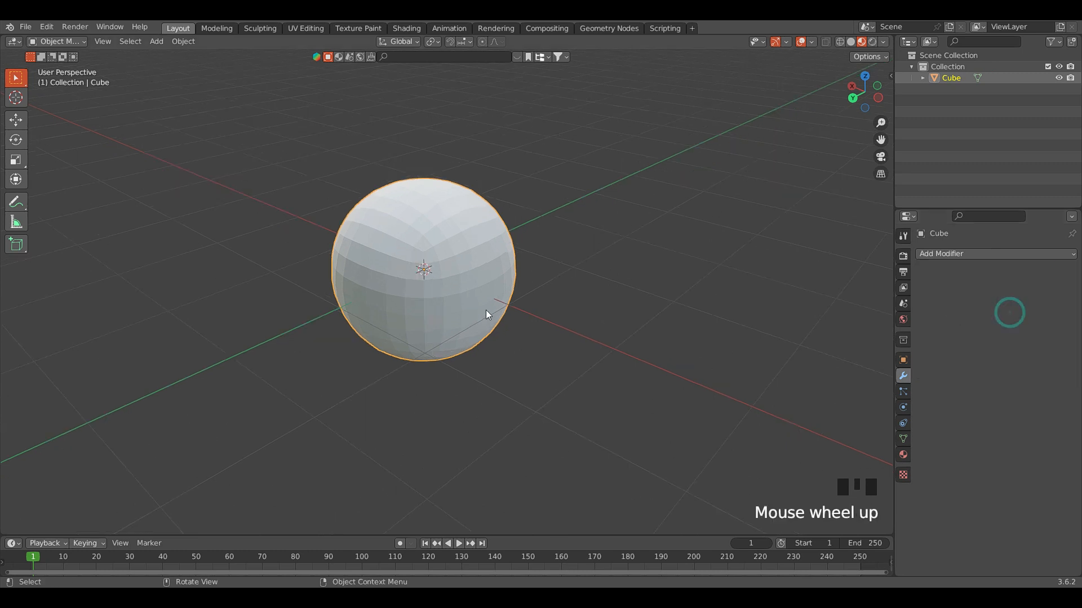
# - Put the sphere into Edit Mode, clear the selection and show it in top orthographic view
pyautogui.click(580, 316)
pyautogui.press('Tab')
pyautogui.moveTo(271, 203); pyautogui.dragTo(285, 256, button='middle')
pyautogui.click(289, 253)
pyautogui.click(325, 205)
pyautogui.moveTo(324, 200); pyautogui.dragTo(381, 212, button='middle')
pyautogui.press('KP_7')
pyautogui.scroll(1, 616, 426)
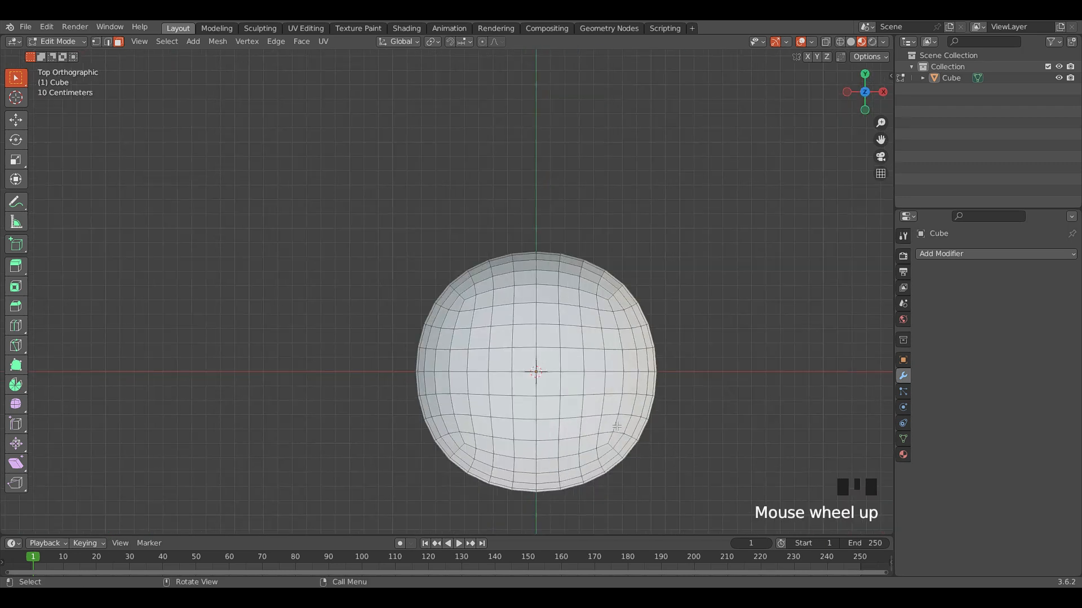
# - Select the four faces at the top centre of the sphere, grow the selection twice, then clear it
pyautogui.moveTo(551, 382); pyautogui.dragTo(518, 358)
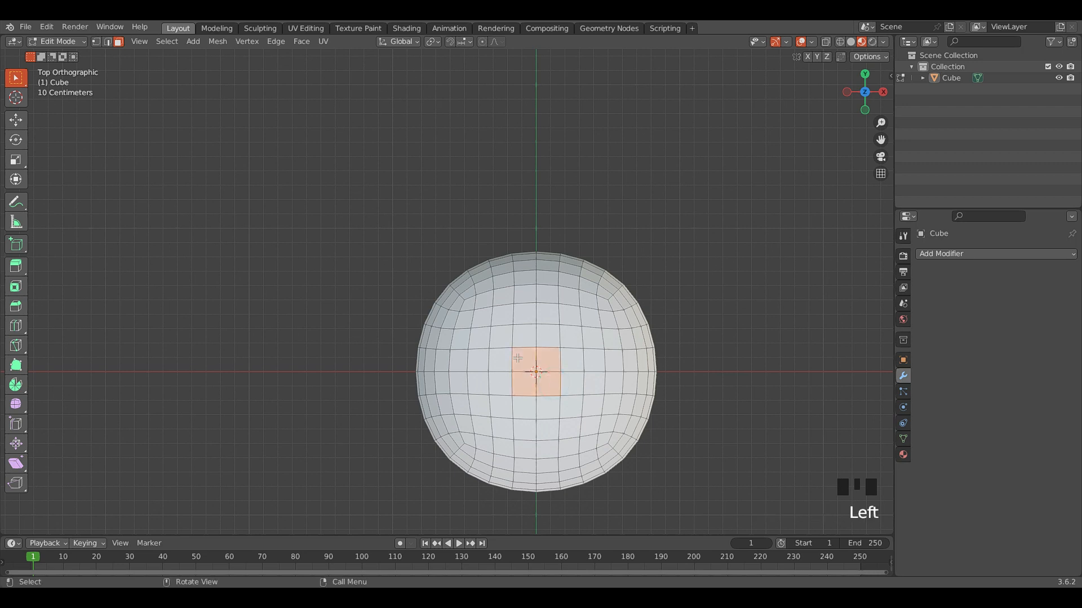
pyautogui.press('ctrl+KP_Add')
pyautogui.press('ctrl+KP_Add')
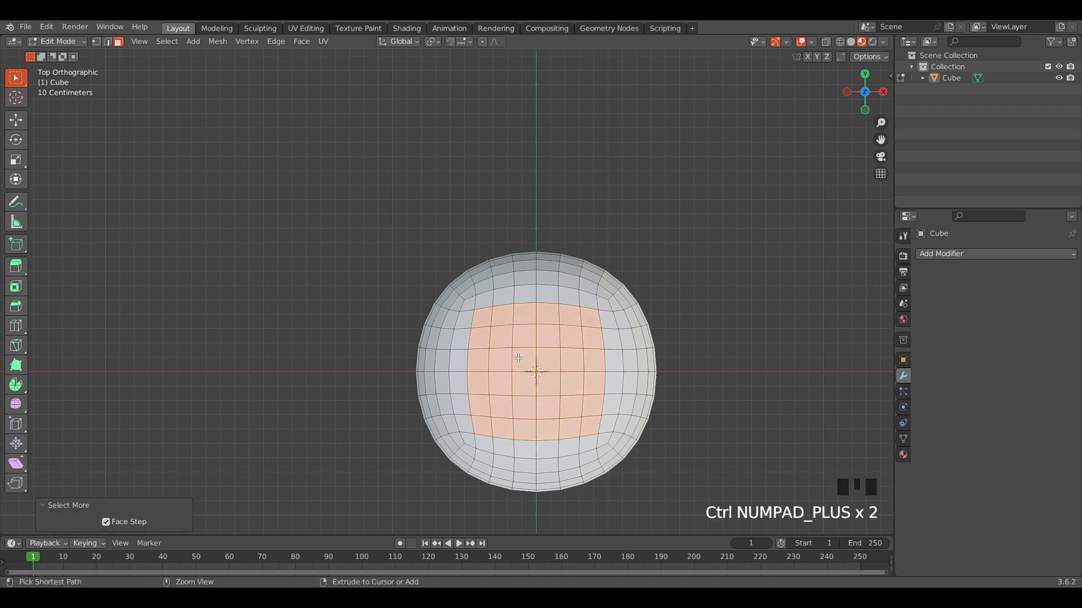
pyautogui.moveTo(518, 358); pyautogui.dragTo(640, 248)
pyautogui.scroll(-1, 571, 260)
pyautogui.click(455, 254)
# - Box-select the four faces at the sphere's top centre and grow the selection three times
pyautogui.press('b')
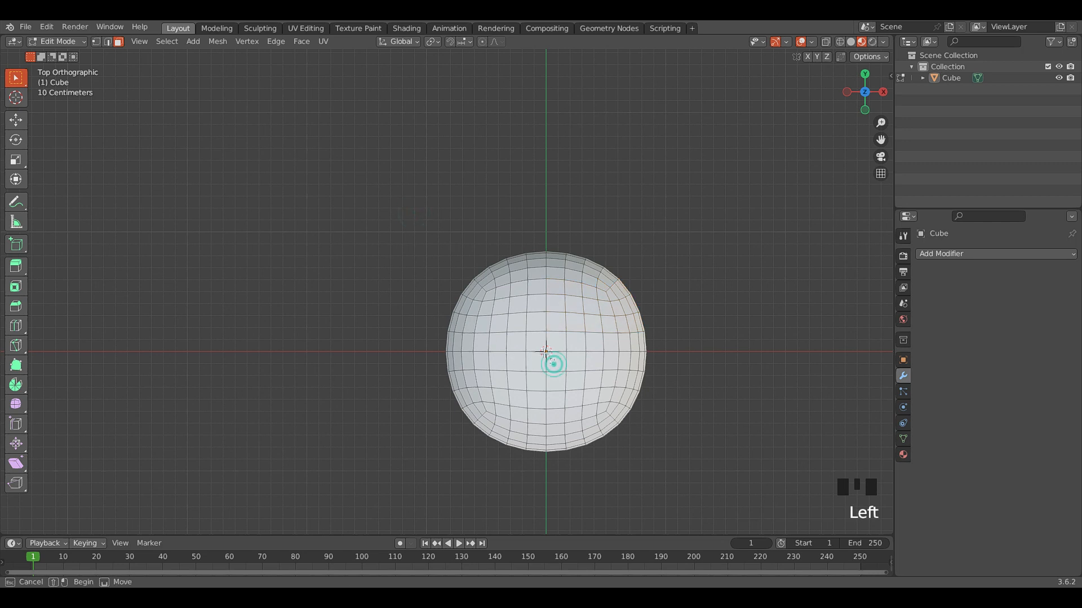
pyautogui.click(538, 349)
pyautogui.press('ctrl+KP_Add')
pyautogui.press('ctrl+KP_Add')
pyautogui.press('ctrl+KP_Add')
# - Duplicate the selected top faces in place and separate the copy into its own object
pyautogui.moveTo(284, 367); pyautogui.dragTo(343, 392, button='middle')
pyautogui.hotkey('shift', 'd')
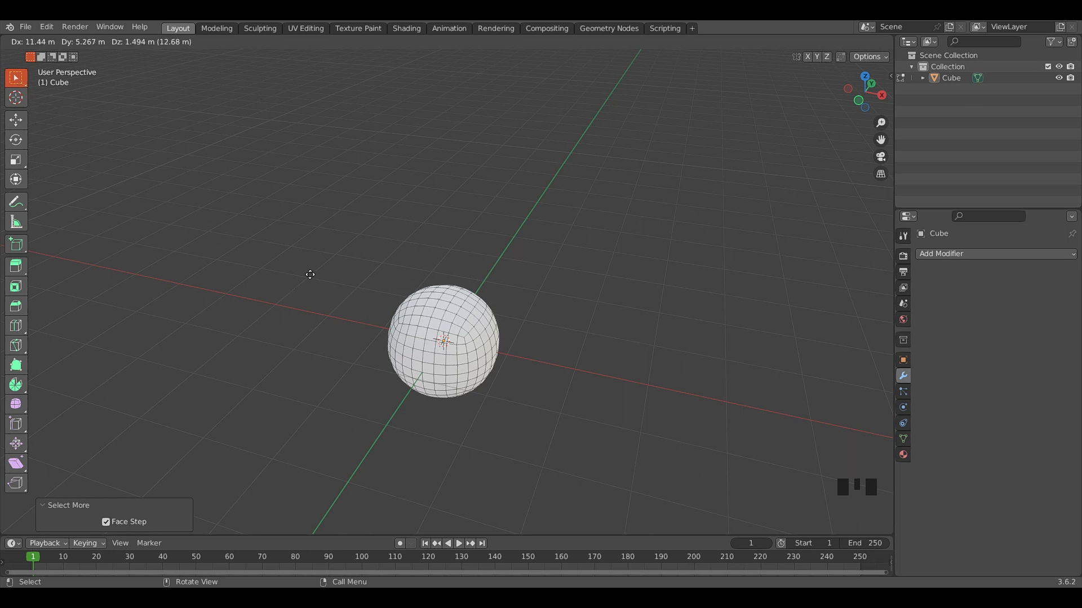
pyautogui.press('Escape')
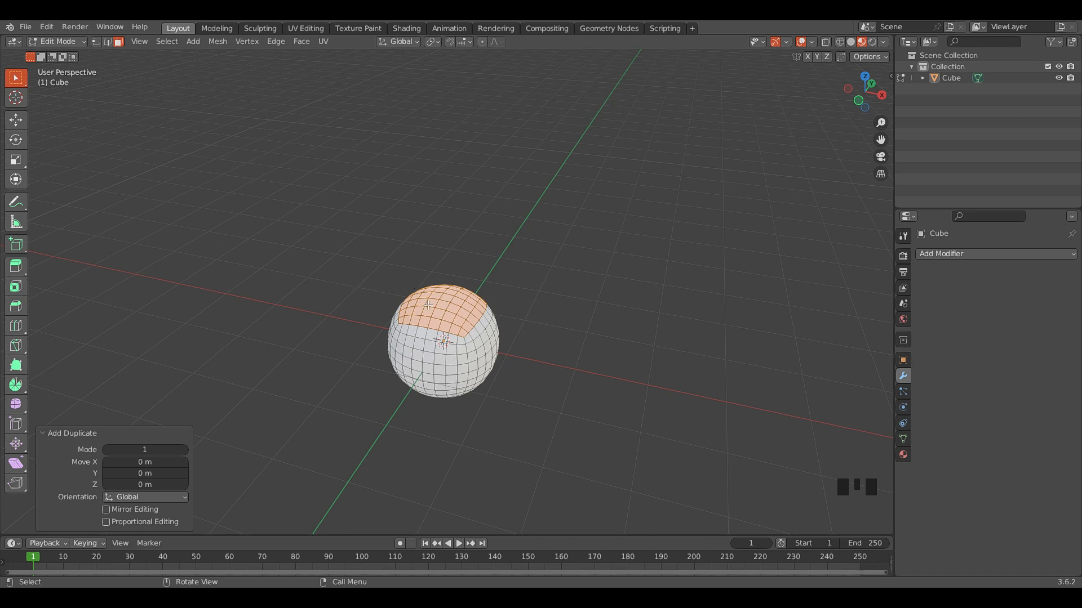
pyautogui.press('p')
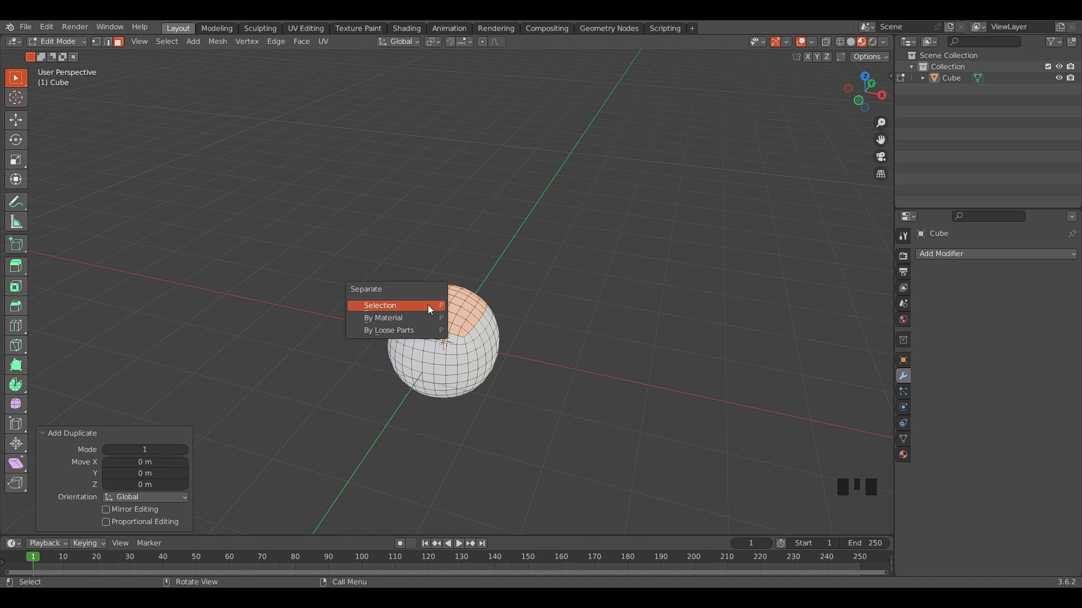
pyautogui.click(372, 306)
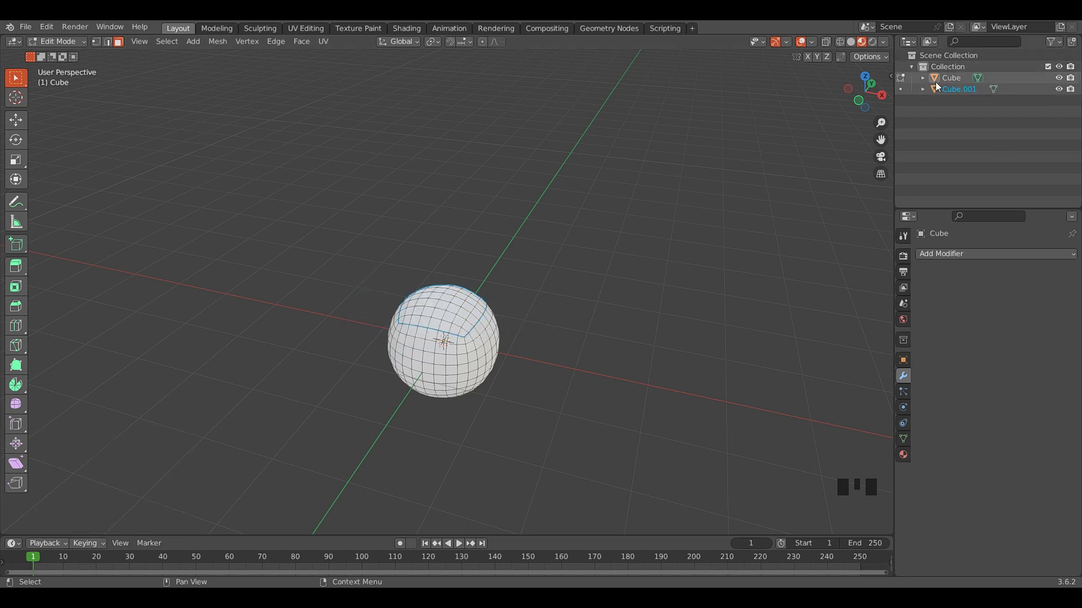
pyautogui.click(200, 175)
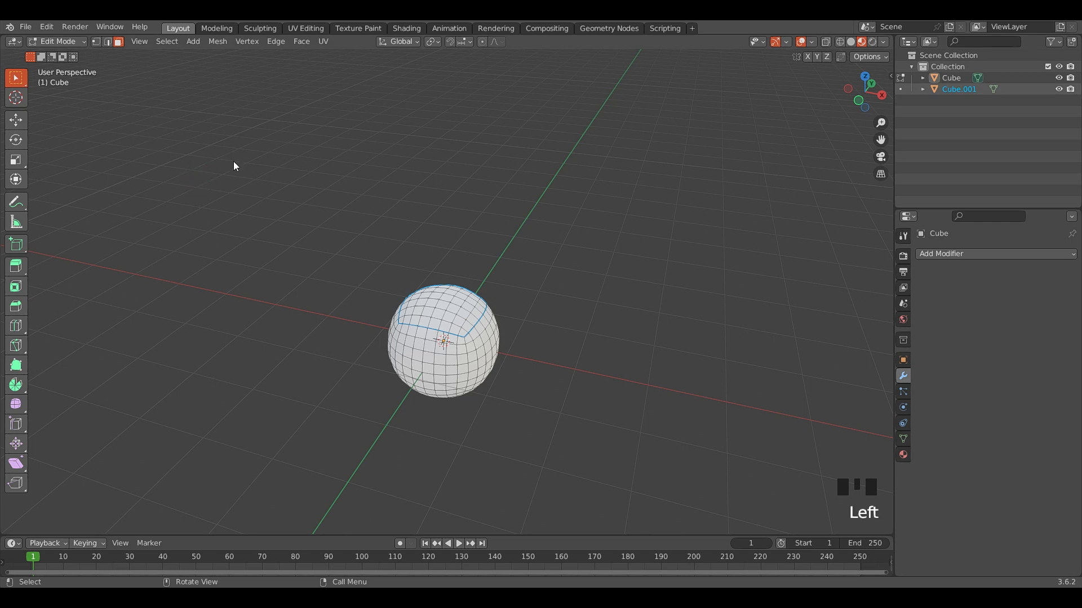
# - Return to Object Mode, select the separated top patch and rename it CHAPEU
pyautogui.press('Tab')
pyautogui.click(454, 386)
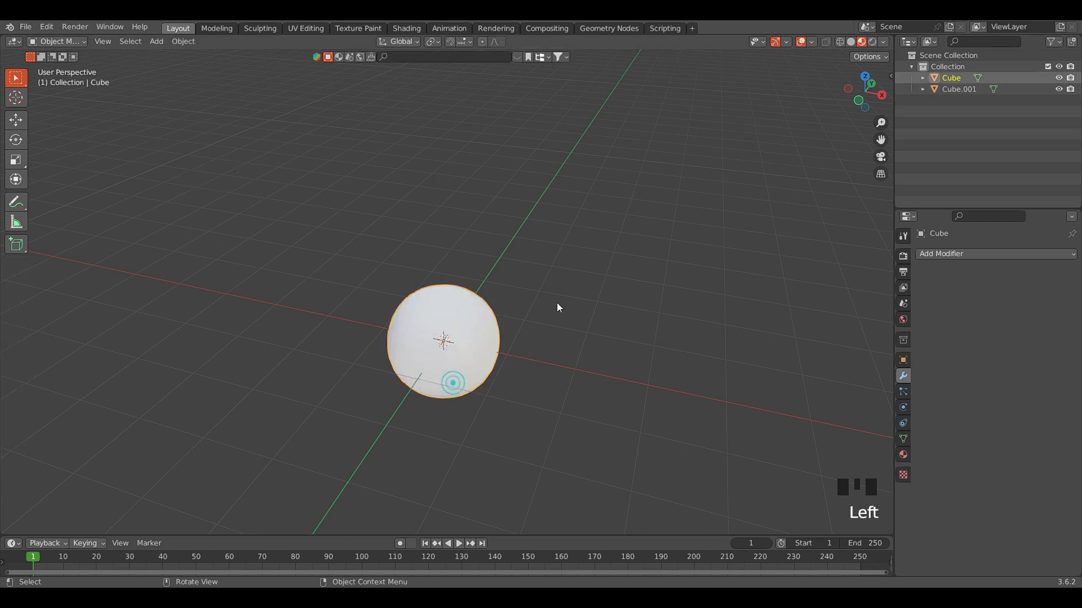
pyautogui.click(420, 310)
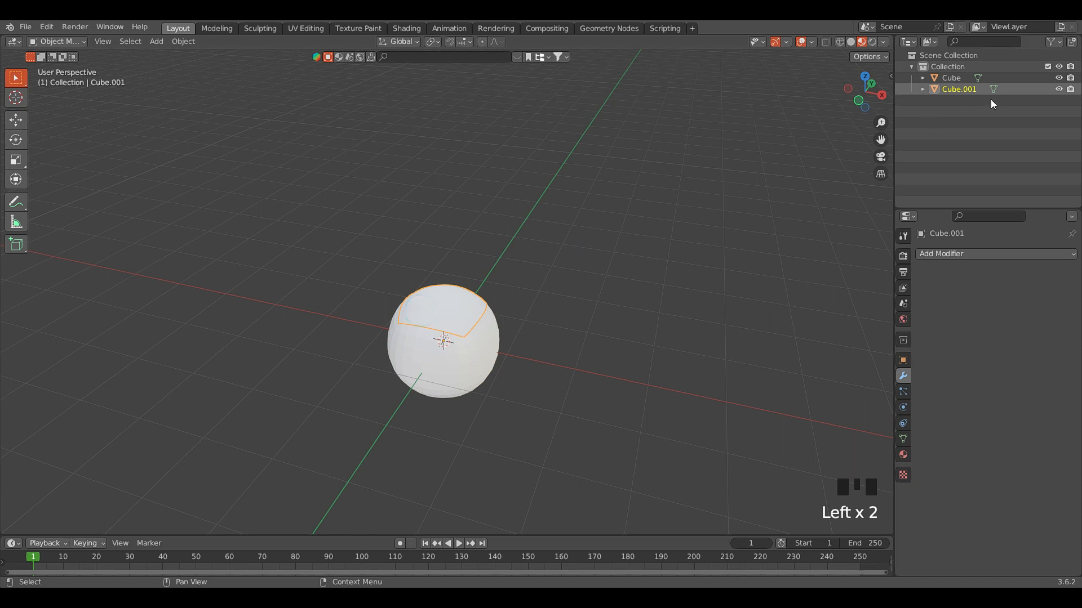
pyautogui.doubleClick(959, 89)
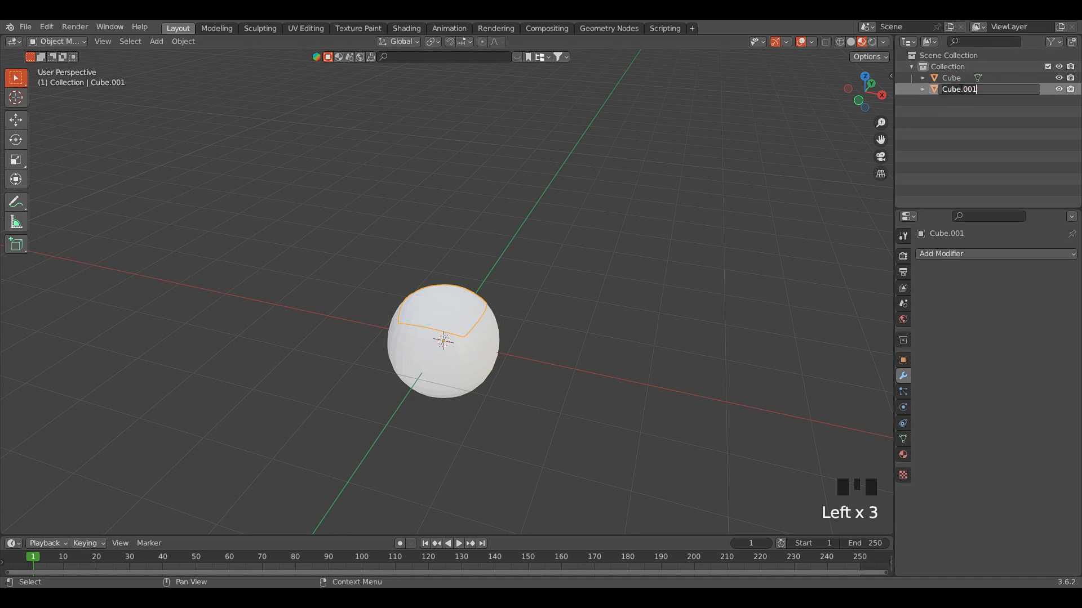
pyautogui.write('CHAPEU')
pyautogui.click(643, 256)
# - Raise the CHAPEU patch about 0.74 m along the Z axis above the sphere
pyautogui.scroll(2, 413, 285)
pyautogui.click(413, 285)
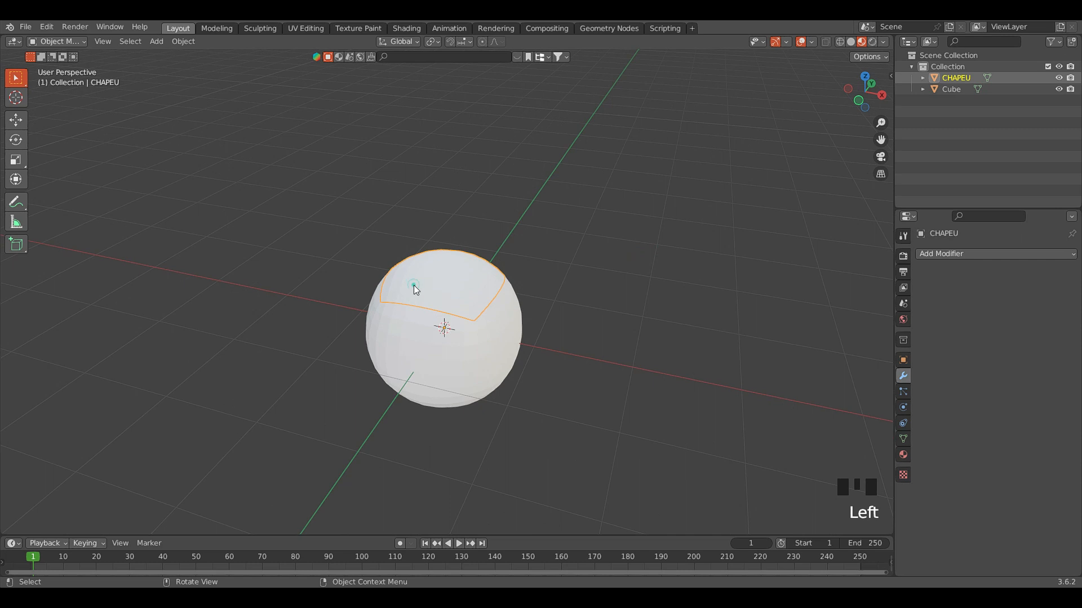
pyautogui.press('g')
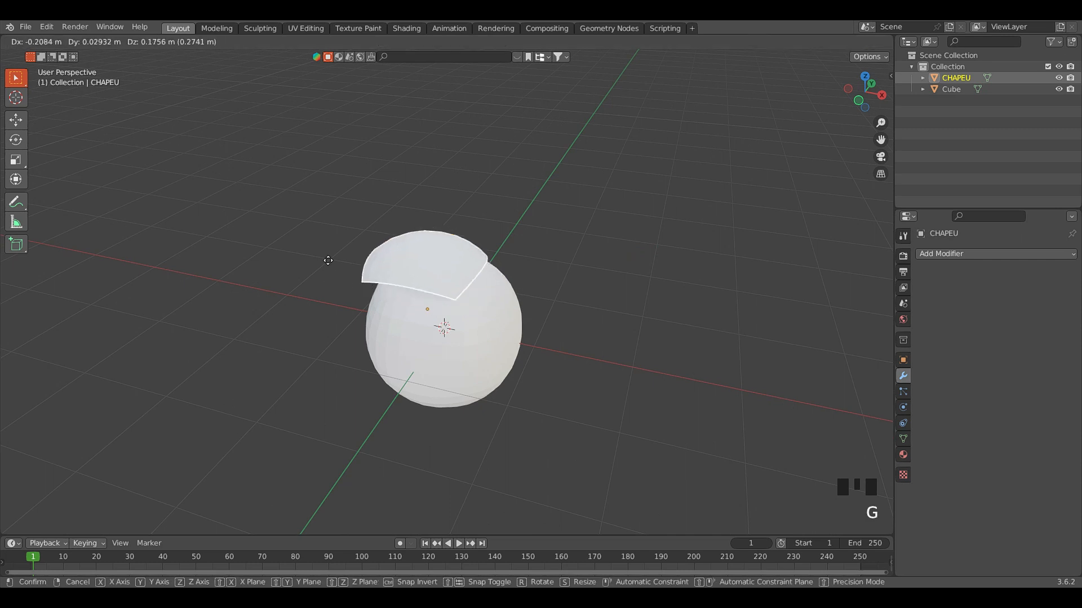
pyautogui.press('z')
pyautogui.click(338, 226)
pyautogui.scroll(-2, 381, 245)
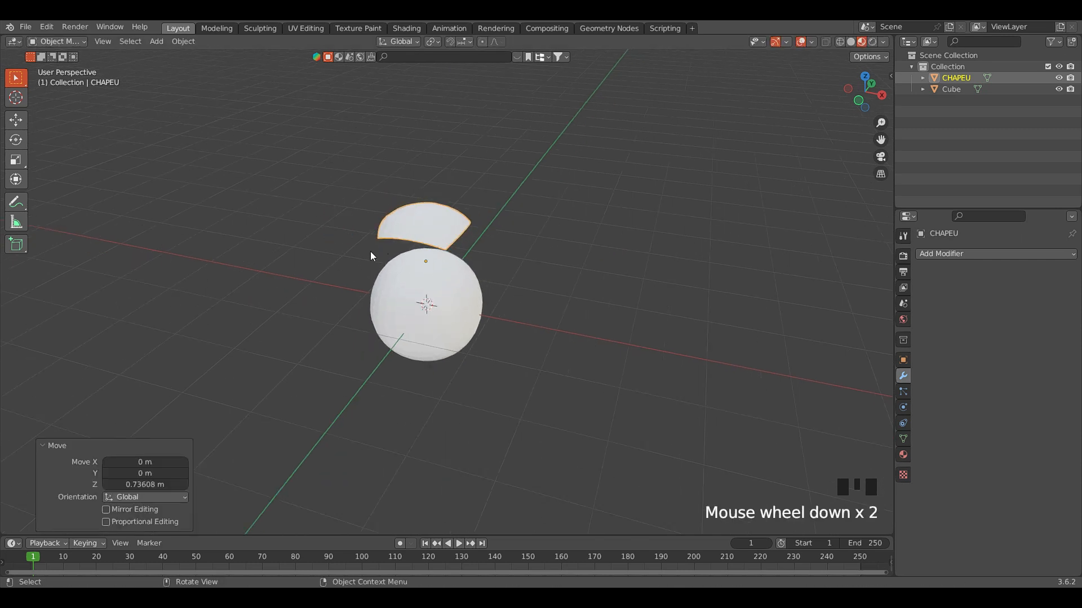
# - Scale the CHAPEU patch uniformly to about 2.48 times its size
pyautogui.press('s')
pyautogui.click(241, 252)
pyautogui.moveTo(251, 250); pyautogui.dragTo(382, 225, button='middle')
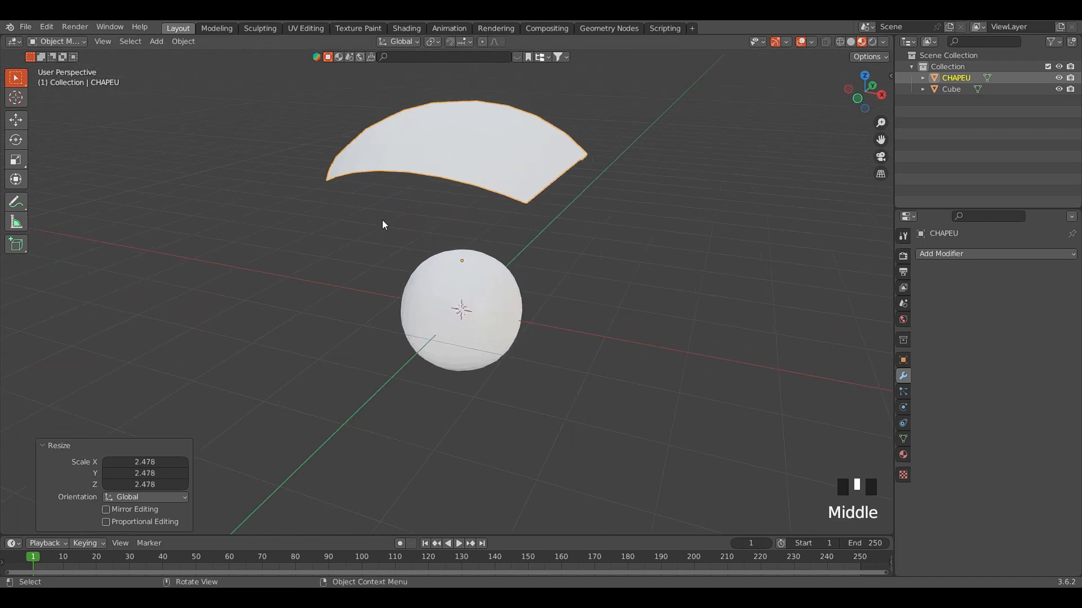
pyautogui.scroll(2, 415, 235)
pyautogui.scroll(-1, 506, 248)
pyautogui.moveTo(509, 274); pyautogui.dragTo(495, 299, button='middle')
pyautogui.scroll(2, 481, 305)
pyautogui.scroll(-2, 481, 305)
pyautogui.moveTo(481, 263); pyautogui.dragTo(495, 322, button='middle')
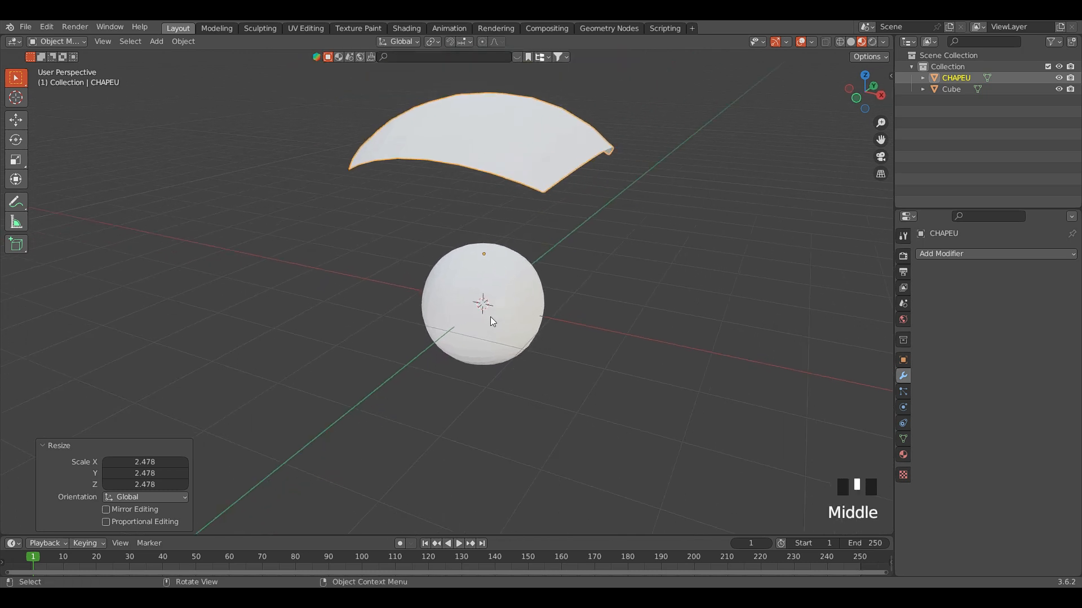
# - Put the sphere into Edit Mode and switch to edge selection with nothing selected
pyautogui.click(465, 284)
pyautogui.press('Tab')
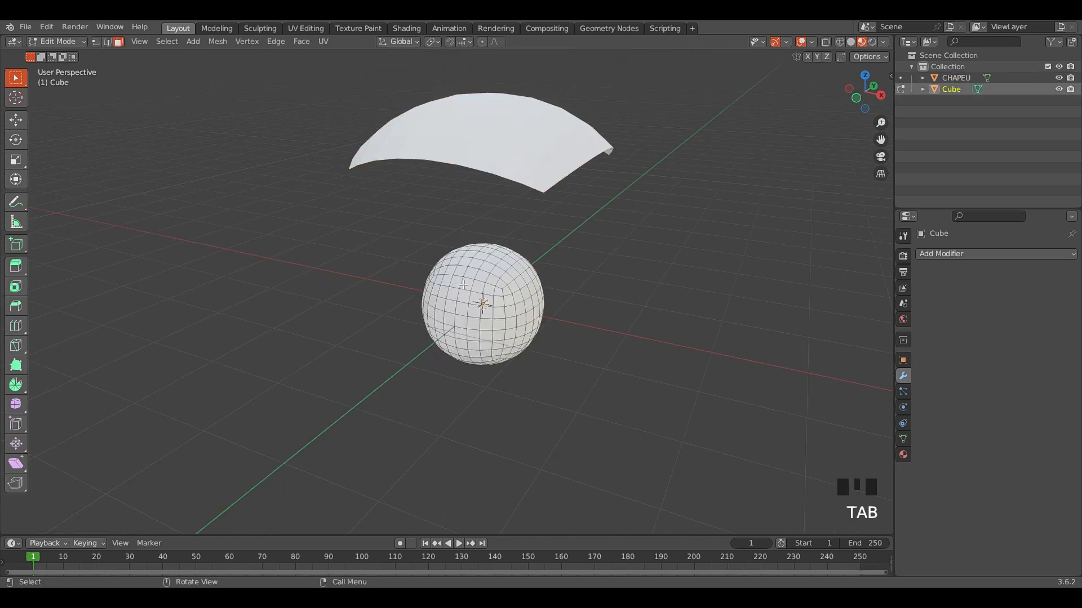
pyautogui.scroll(2, 376, 353)
pyautogui.moveTo(377, 353); pyautogui.dragTo(395, 299, button='middle')
pyautogui.scroll(3, 397, 289)
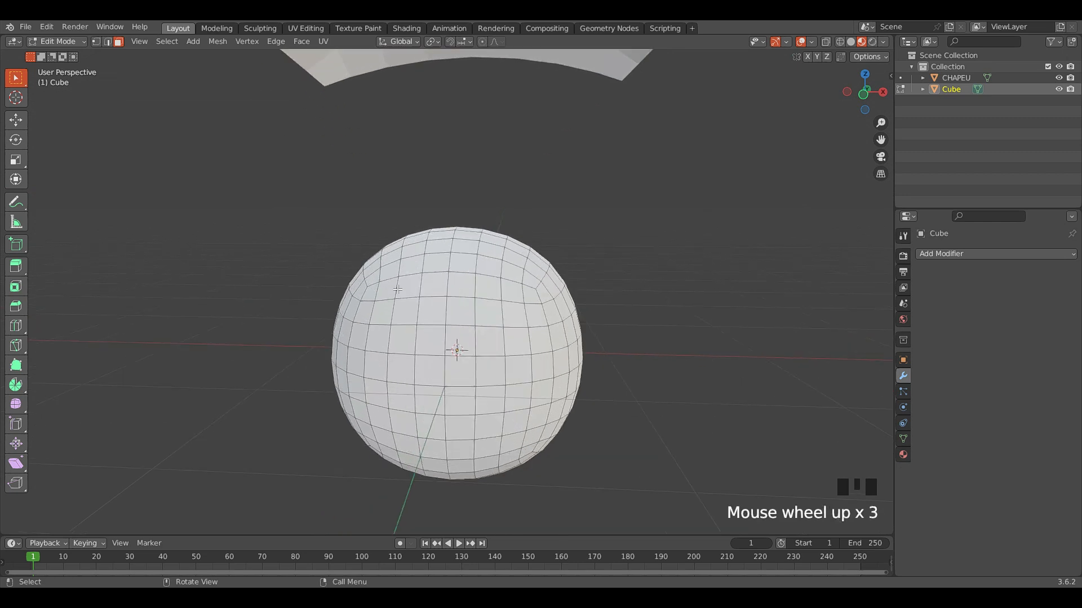
pyautogui.keyDown('alt'); pyautogui.click(387, 285); pyautogui.keyUp('alt')
pyautogui.click(217, 230)
pyautogui.click(107, 42)
pyautogui.click(107, 42)
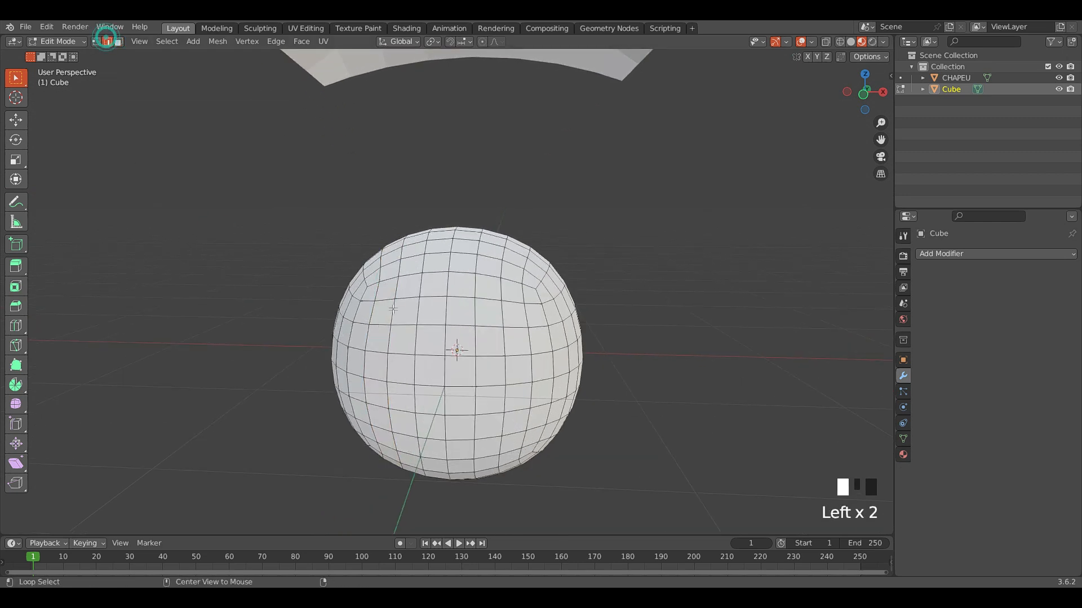
# - Loop-select the four edge runs that border the sphere's front patch as one outline
pyautogui.keyDown('alt'); pyautogui.click(383, 277); pyautogui.keyUp('alt')
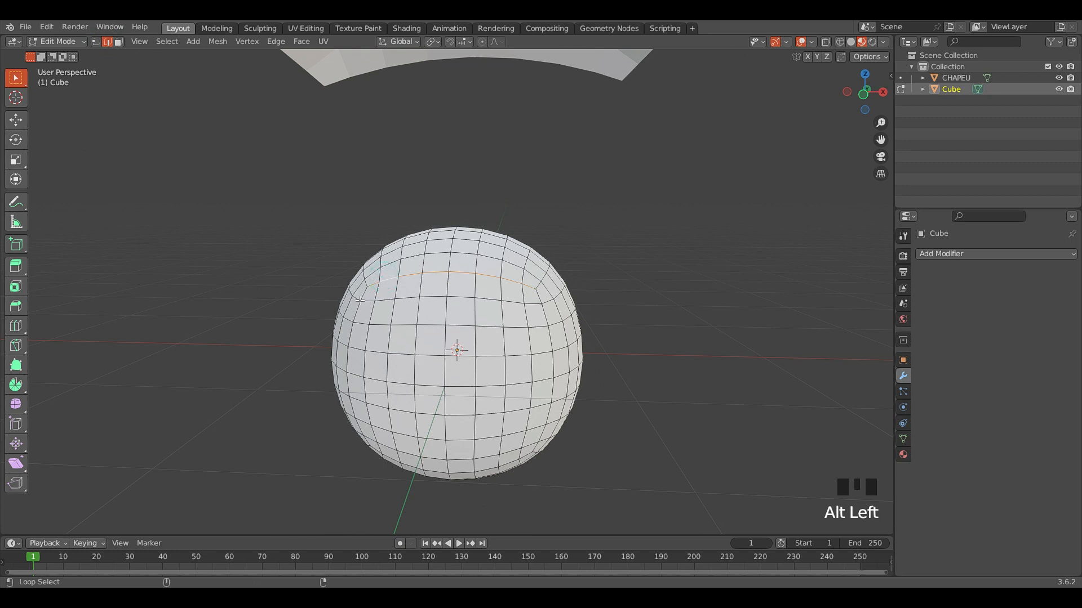
pyautogui.keyDown('alt'); pyautogui.keyDown('shift'); pyautogui.click(361, 297); pyautogui.keyUp('shift'); pyautogui.keyUp('alt')
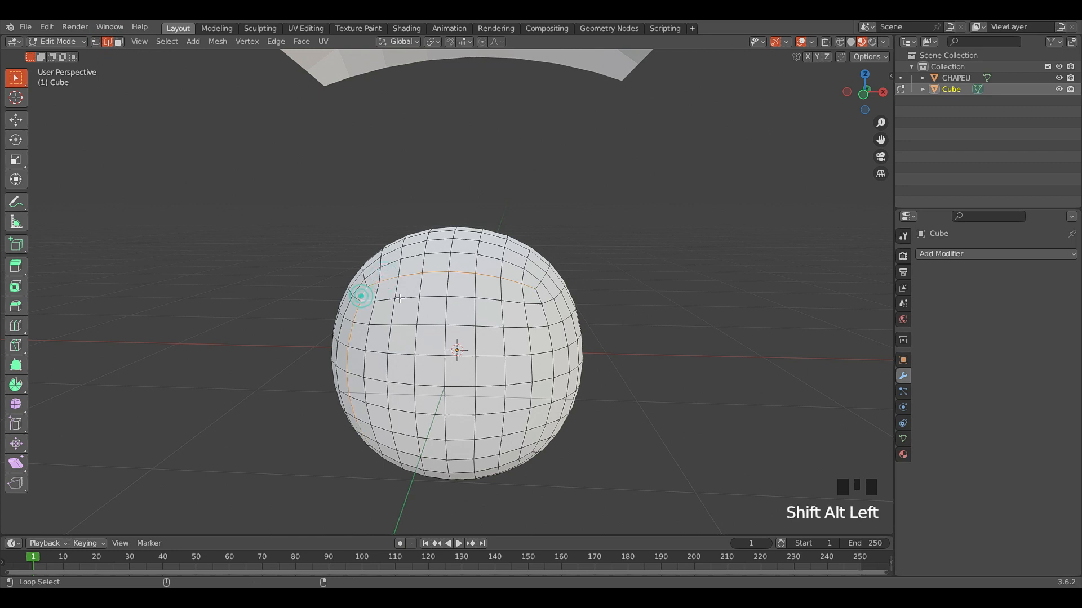
pyautogui.keyDown('alt'); pyautogui.keyDown('shift'); pyautogui.click(541, 298); pyautogui.keyUp('shift'); pyautogui.keyUp('alt')
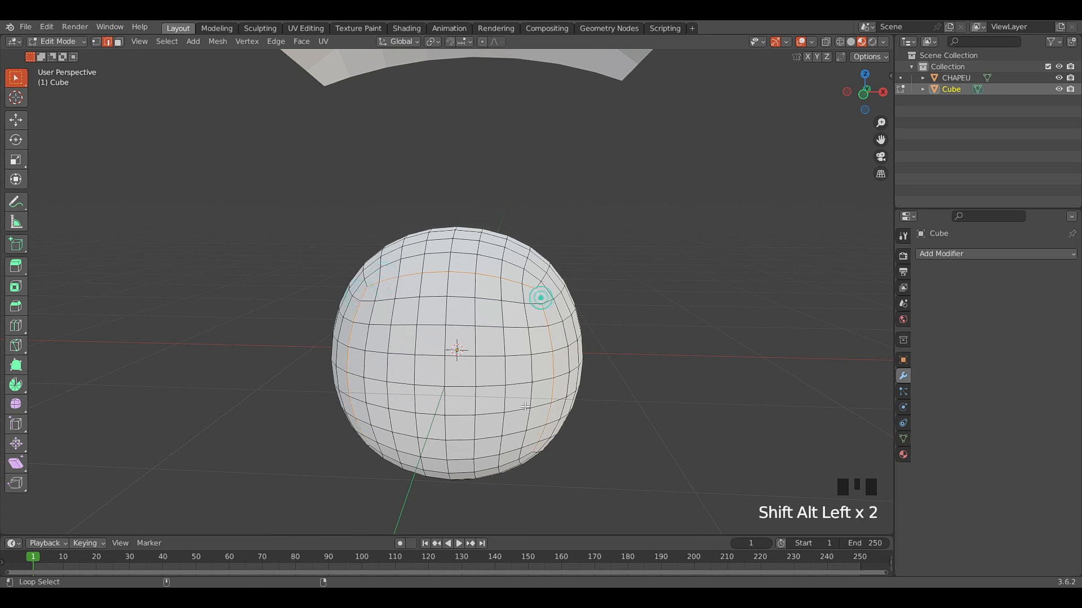
pyautogui.keyDown('alt'); pyautogui.keyDown('shift'); pyautogui.click(524, 456); pyautogui.keyUp('shift'); pyautogui.keyUp('alt')
pyautogui.moveTo(519, 454); pyautogui.dragTo(434, 394, button='middle')
# - Duplicate the edge outline about -0.30 m in X and -0.33 m in Y, and select the whole copy as linked geometry
pyautogui.hotkey('shift', 'd')
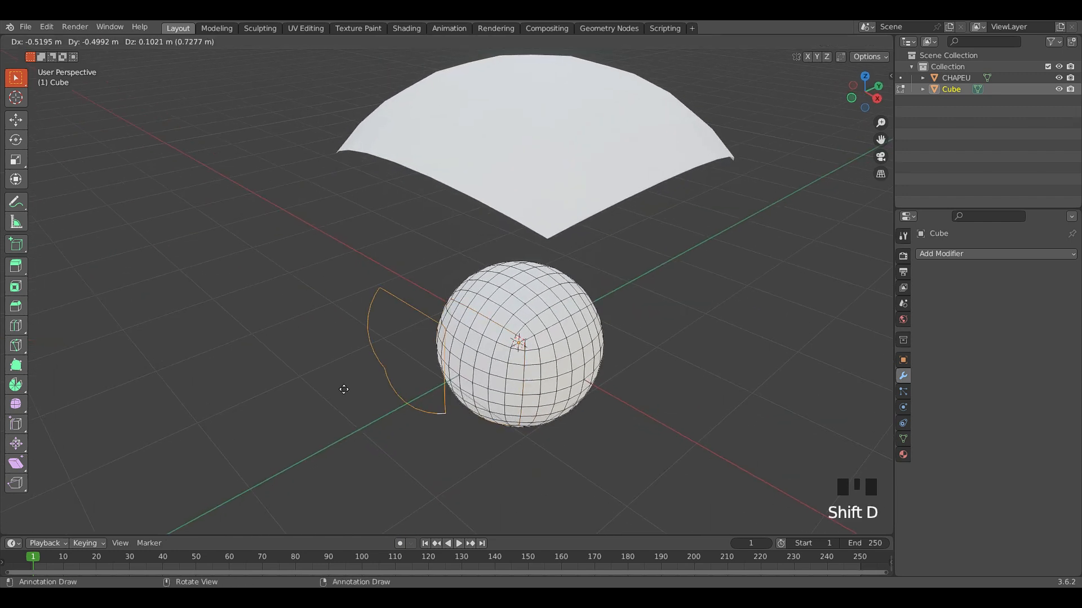
pyautogui.click(387, 391)
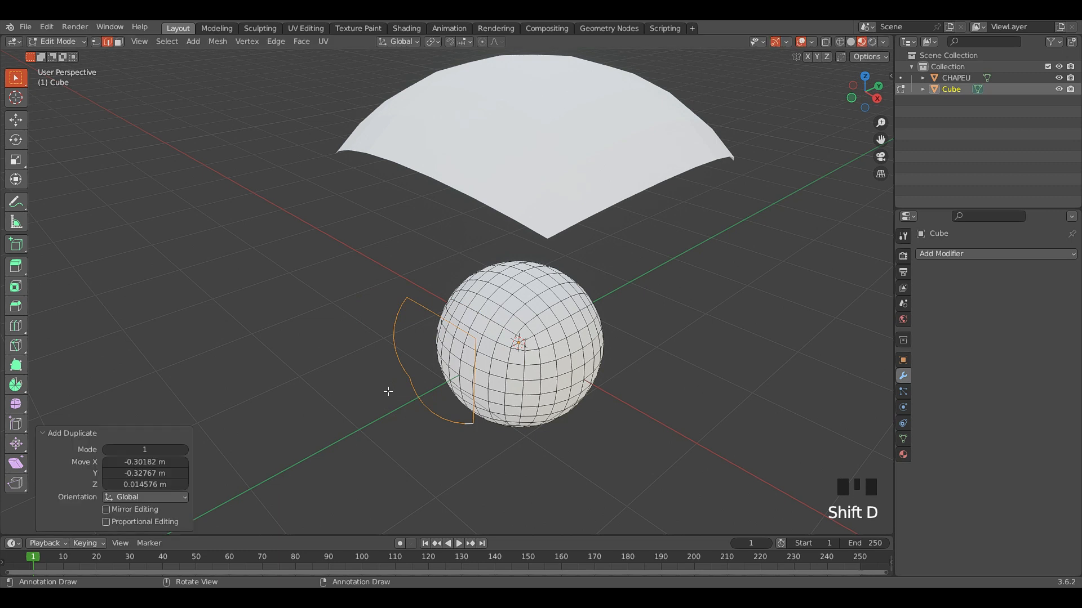
pyautogui.click(387, 379)
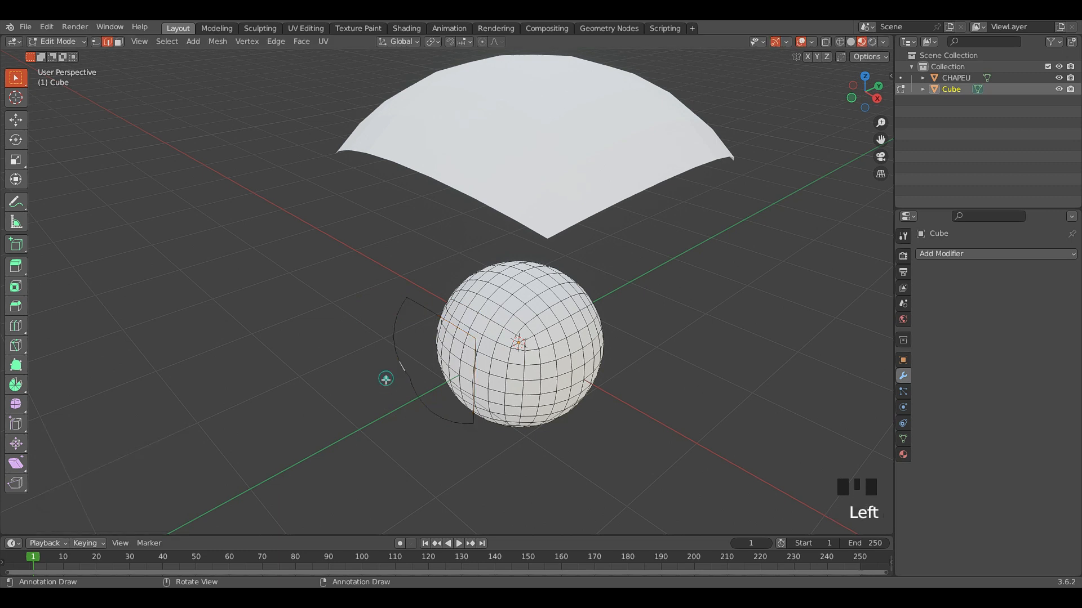
pyautogui.press('l')
pyautogui.click(393, 340)
pyautogui.press('l')
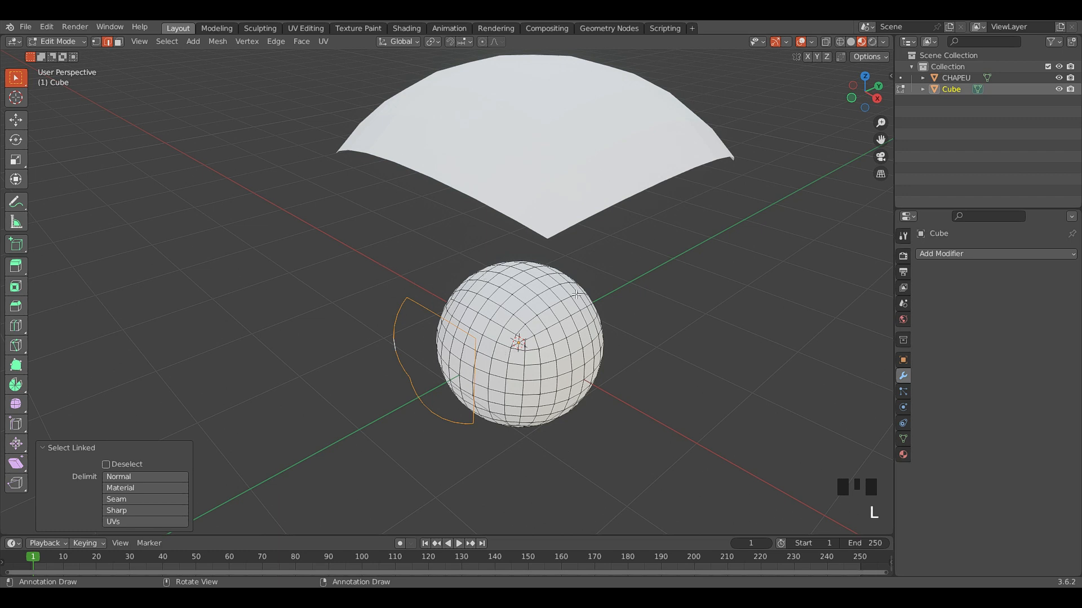
# - Select the linked duplicate outline, separate it into its own object and return to Object Mode
pyautogui.moveTo(542, 344); pyautogui.dragTo(415, 271, button='middle')
pyautogui.scroll(2, 349, 330)
pyautogui.click(341, 323)
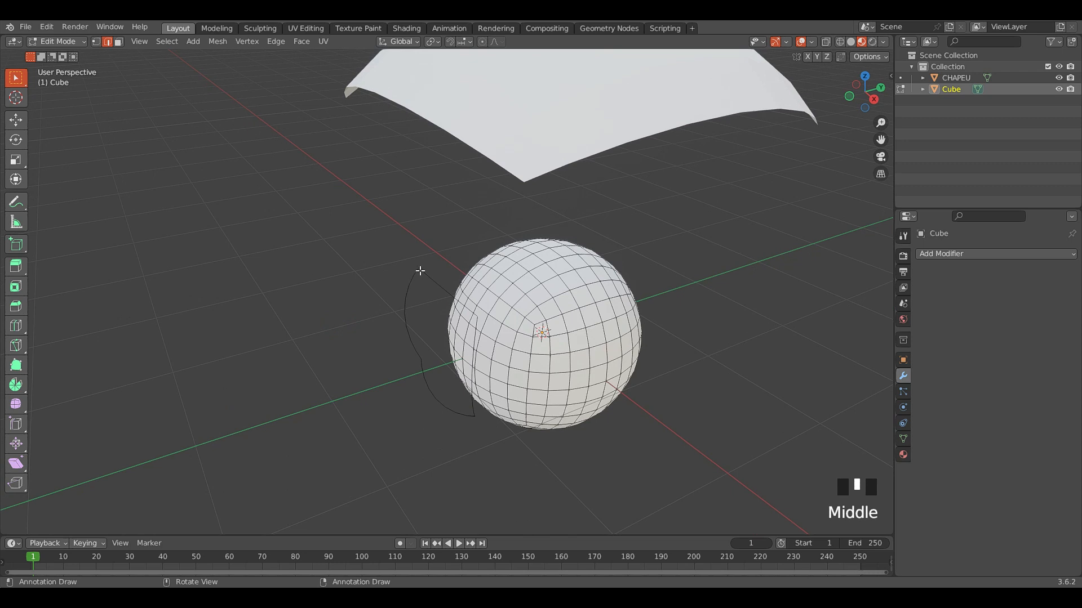
pyautogui.press('l')
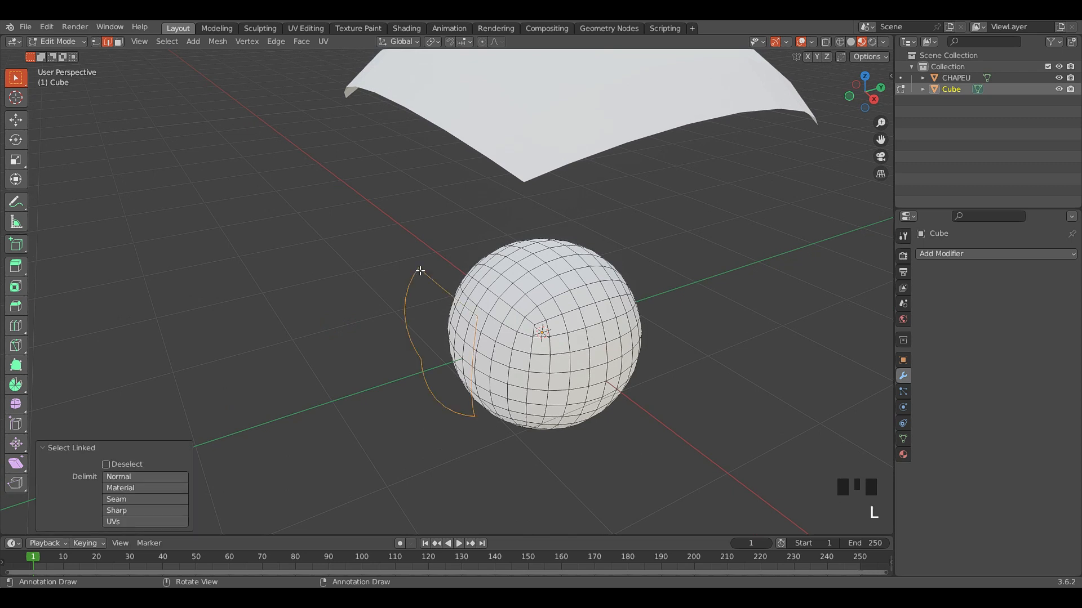
pyautogui.press('p')
pyautogui.click(422, 275)
pyautogui.click(347, 279)
pyautogui.scroll(-1, 369, 245)
pyautogui.press('Tab')
# - Select the separated outline and, in front view, move it about 0.32 m in X to centre it on the sphere
pyautogui.moveTo(371, 248); pyautogui.dragTo(411, 268, button='middle')
pyautogui.click(403, 271)
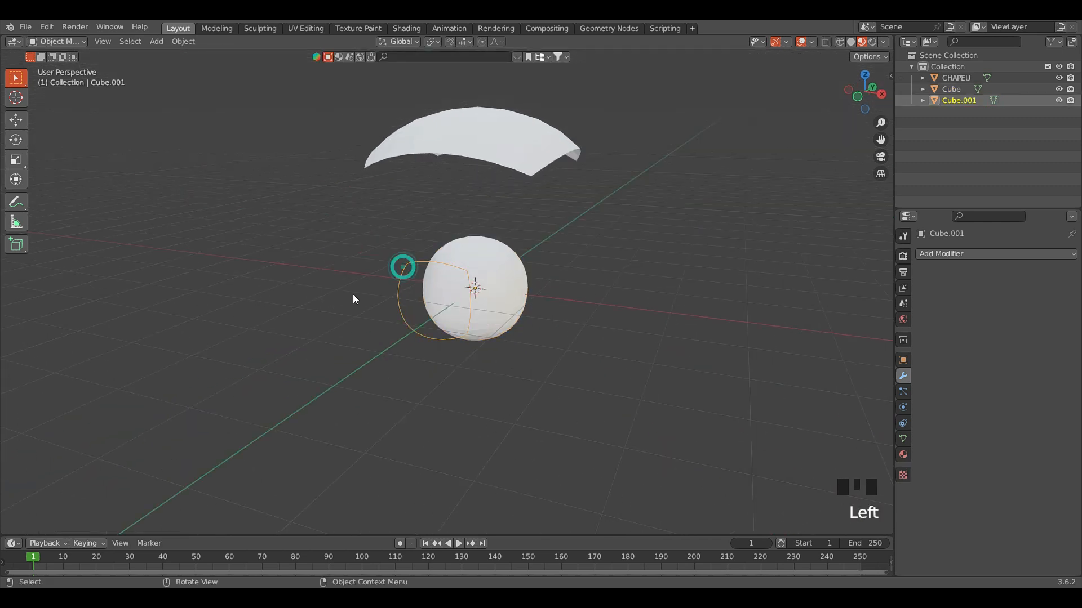
pyautogui.press('KP_1')
pyautogui.scroll(2, 358, 312)
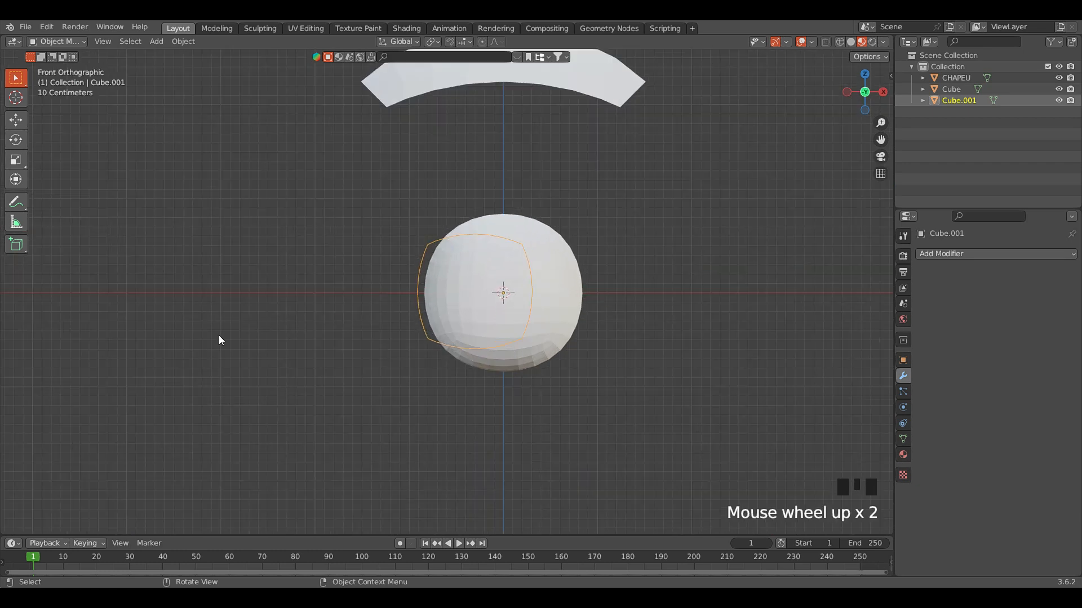
pyautogui.press('g')
pyautogui.click(248, 336)
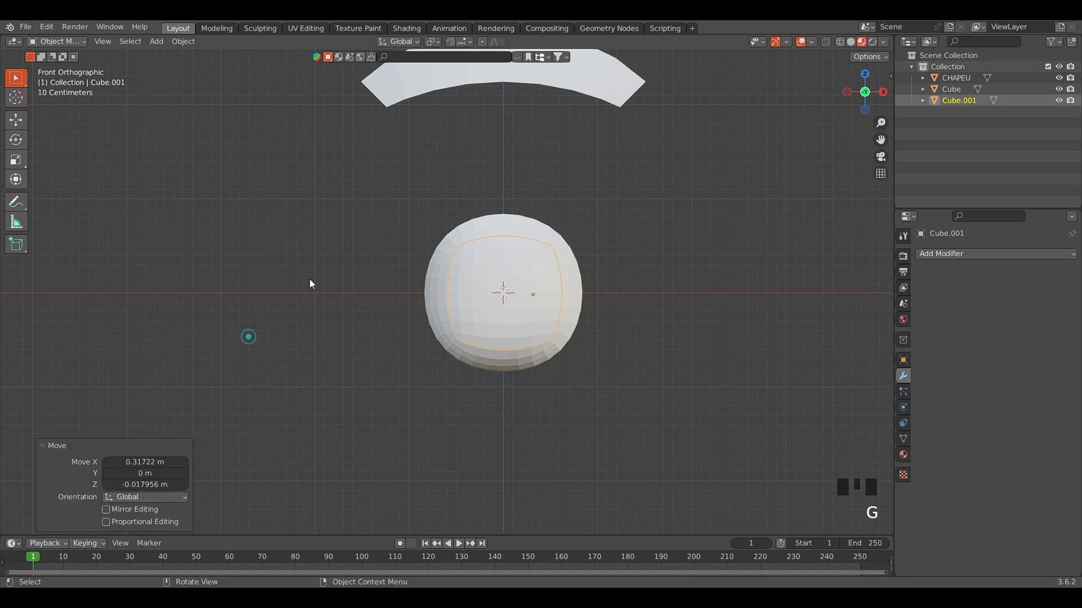
# - In right view, move the outline about 1 m along negative Y, away from the sphere
pyautogui.press('KP_3')
pyautogui.scroll(2, 403, 293)
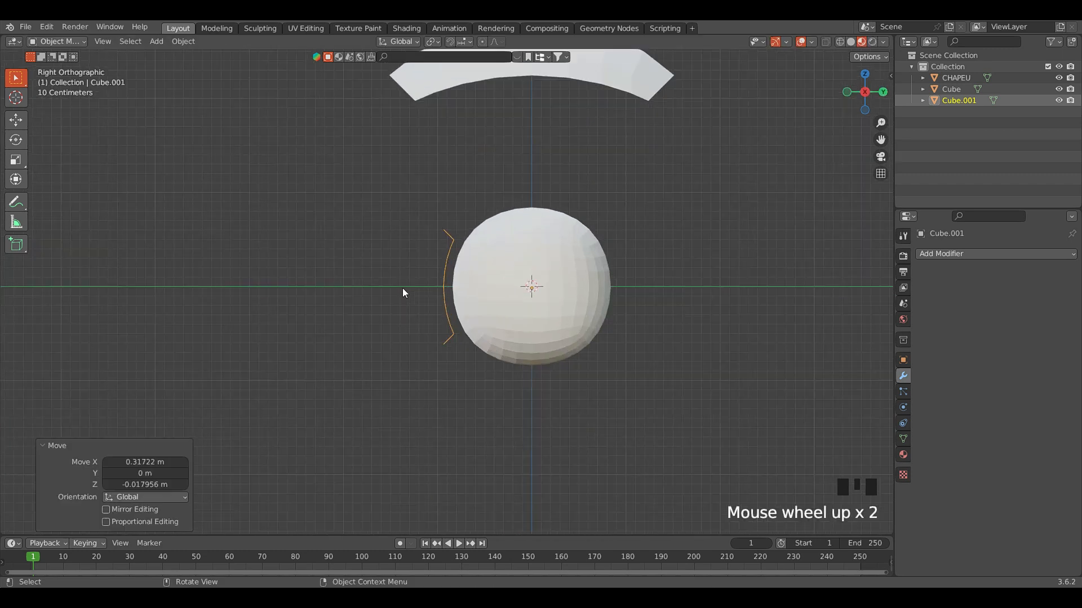
pyautogui.press('g')
pyautogui.press('y')
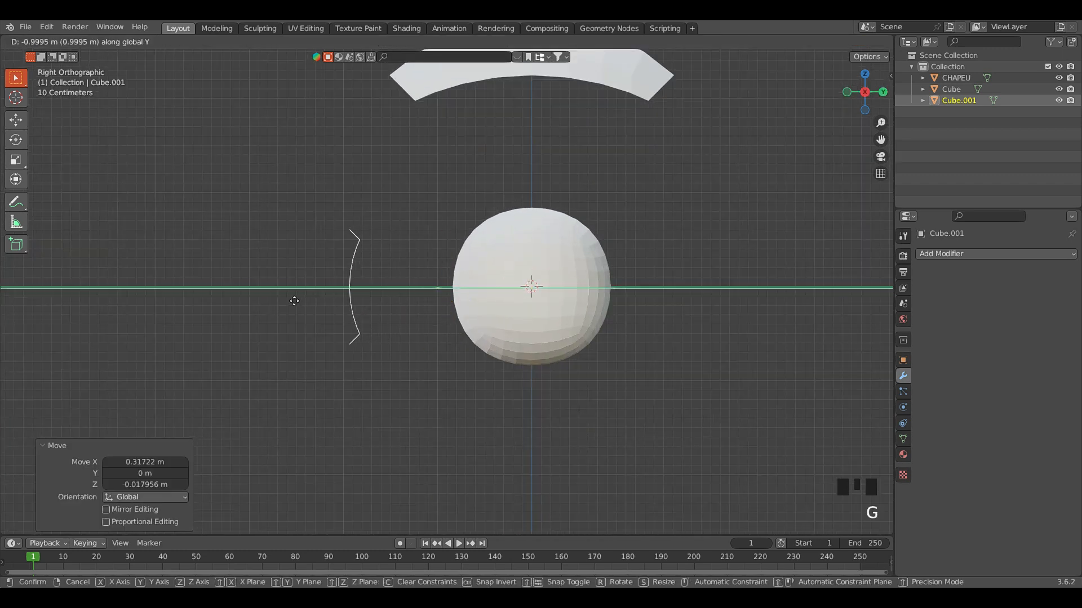
pyautogui.click(294, 301)
# - Put the separated outline into Edit Mode and switch to vertex selection
pyautogui.press('Tab')
pyautogui.scroll(-2, 291, 257)
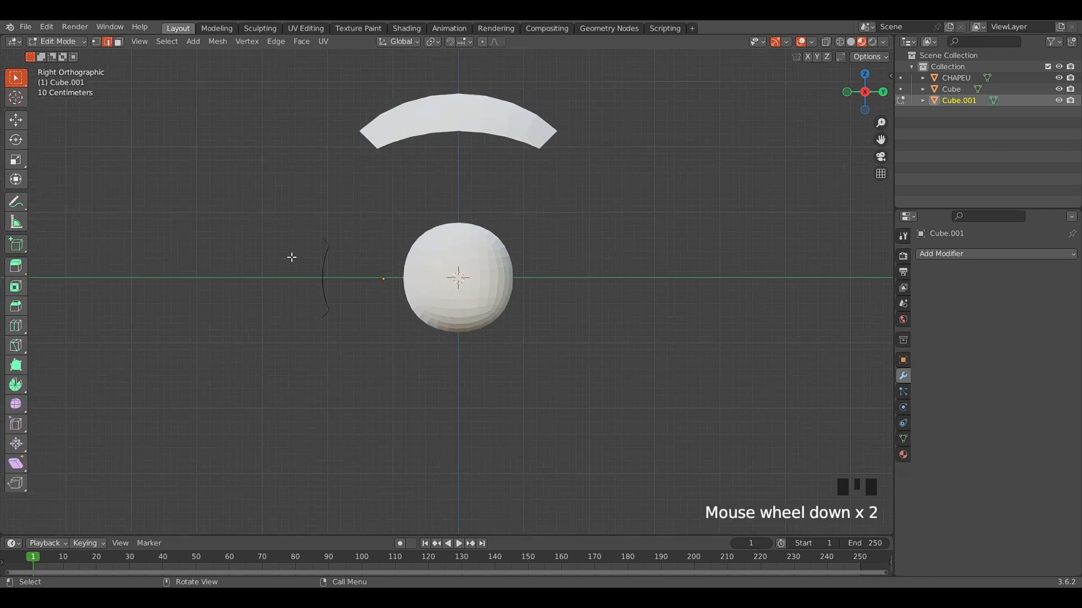
pyautogui.moveTo(291, 257); pyautogui.dragTo(236, 251, button='middle')
pyautogui.scroll(3, 208, 244)
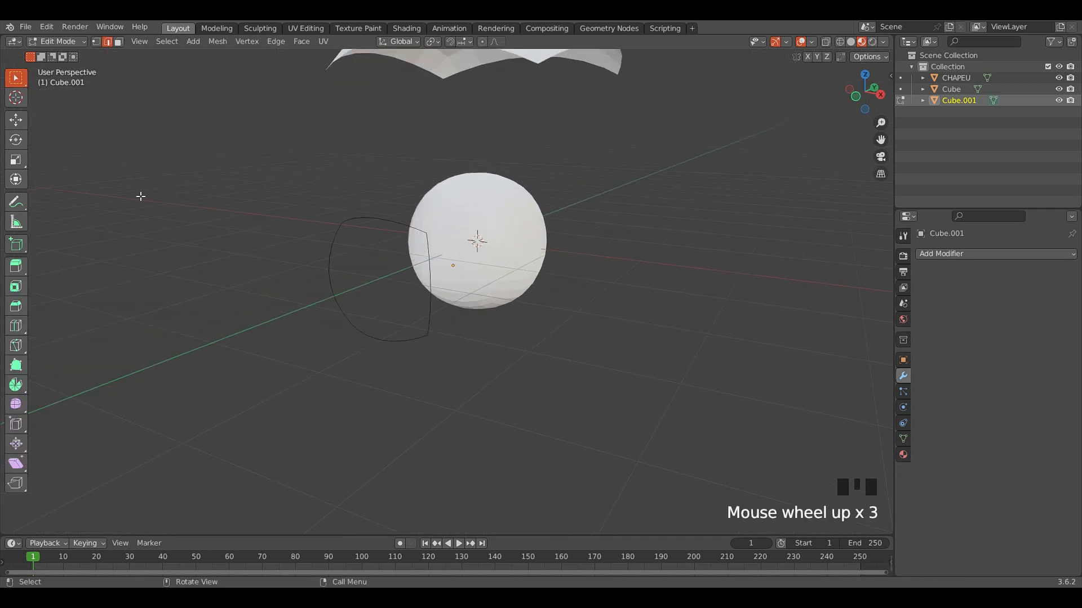
pyautogui.press('1')
pyautogui.scroll(1, 290, 248)
pyautogui.moveTo(290, 248); pyautogui.dragTo(292, 251, button='middle')
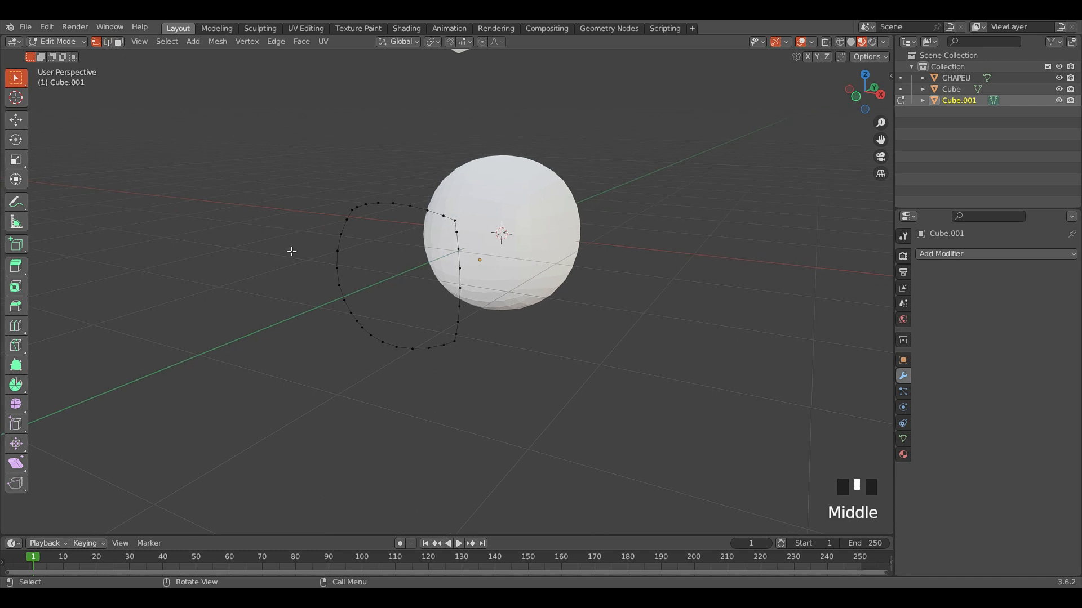
# - Box-select all vertices of the outline from the front view, undoing the last change to keep them selected
pyautogui.press('KP_1')
pyautogui.scroll(2, 333, 236)
pyautogui.moveTo(252, 195); pyautogui.dragTo(483, 417)
pyautogui.moveTo(483, 417); pyautogui.dragTo(466, 378, button='middle')
pyautogui.hotkey('ctrl', 'z')
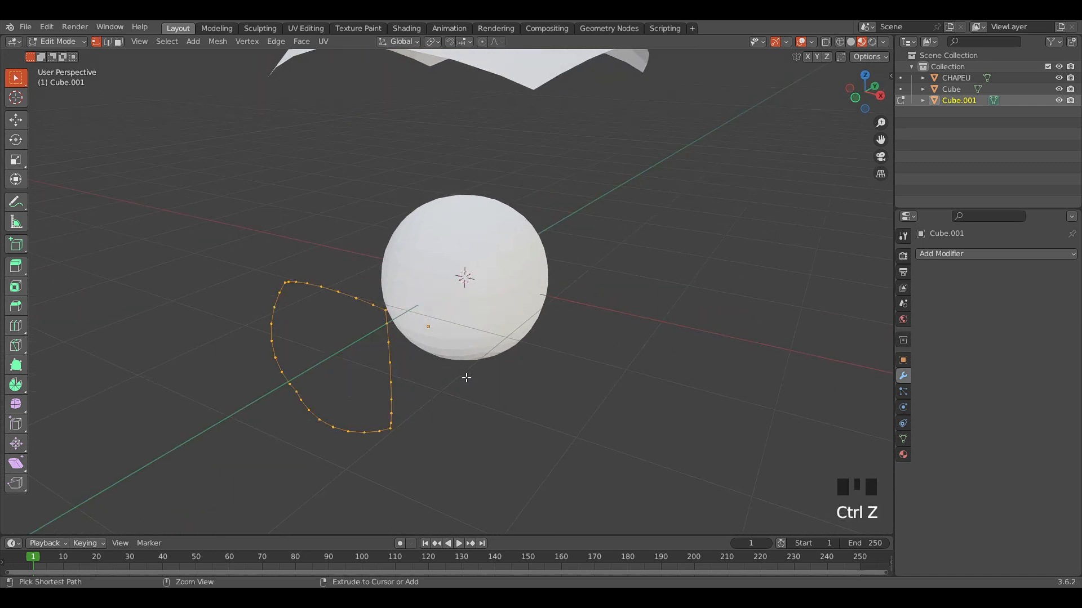
pyautogui.rightClick(326, 288)
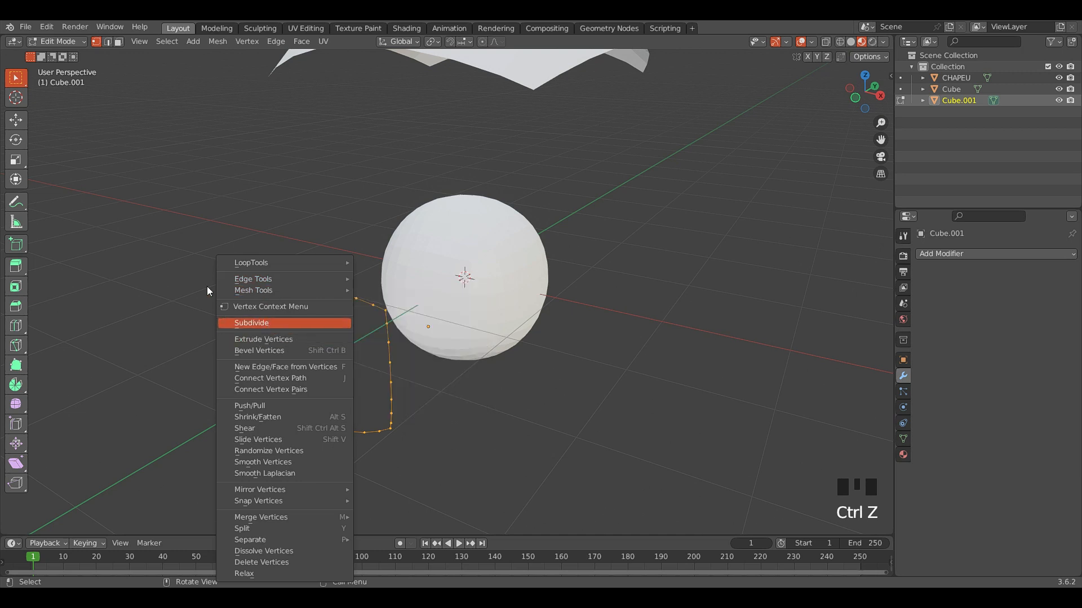
pyautogui.click(236, 42)
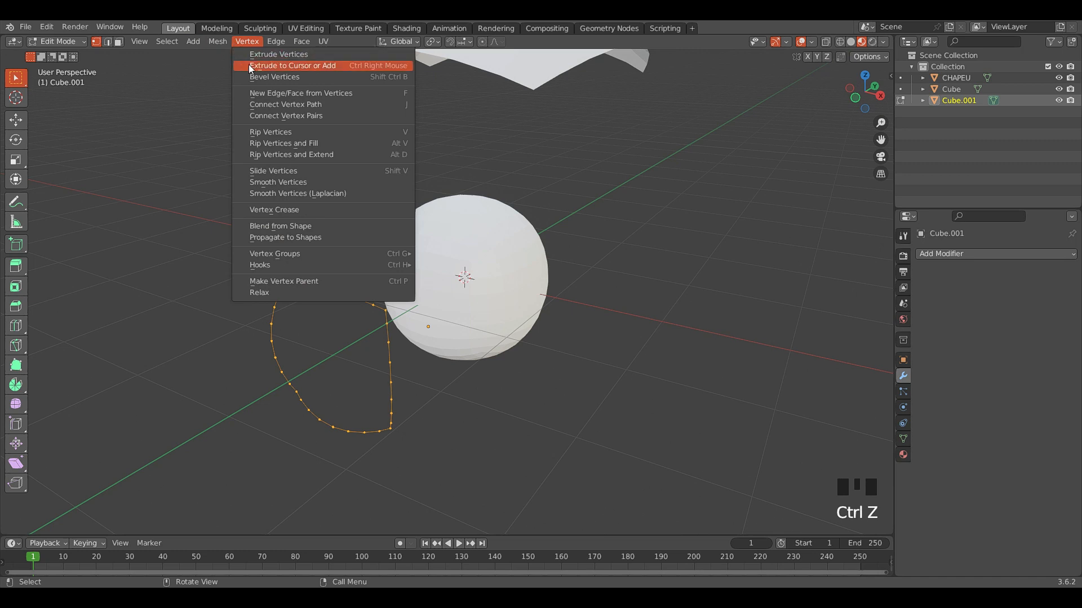
pyautogui.click(213, 182)
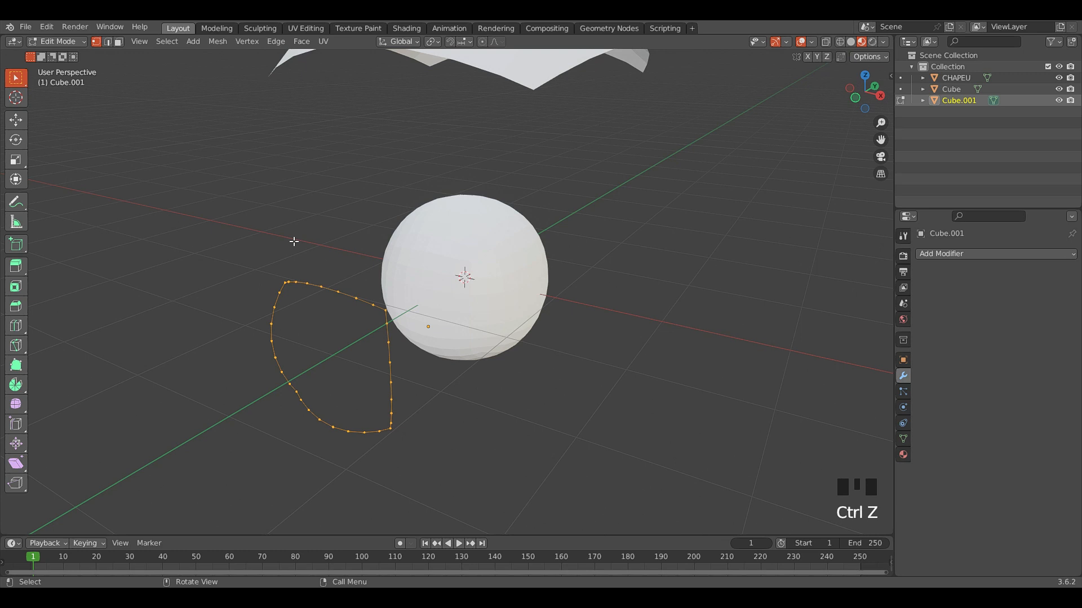
# - Search for the bridge command and try to apply Bridge Edge Loops to the selected outline
pyautogui.press('F3')
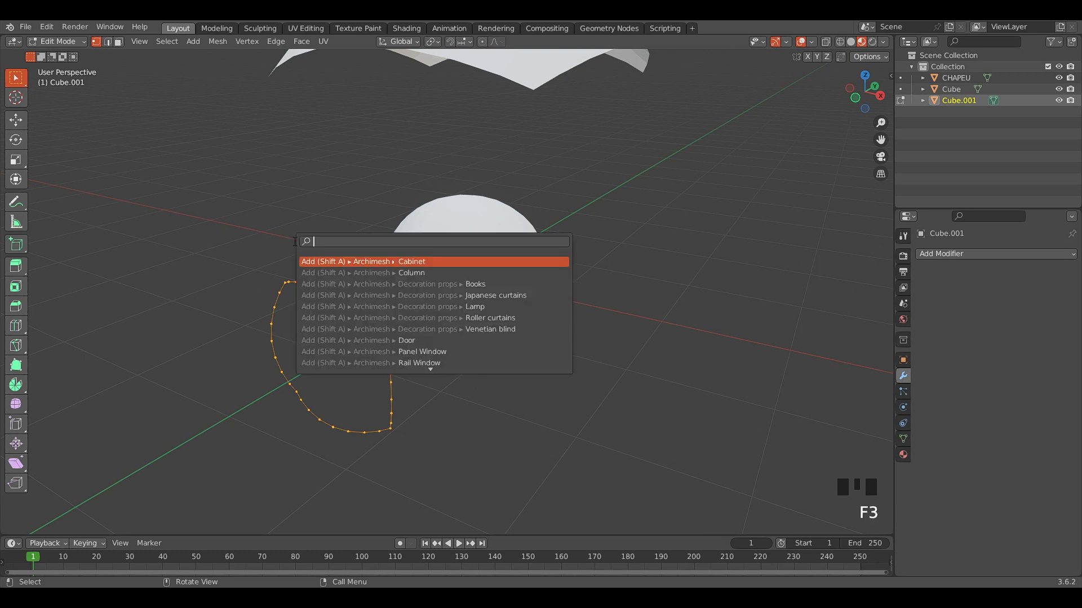
pyautogui.write('BRIG')
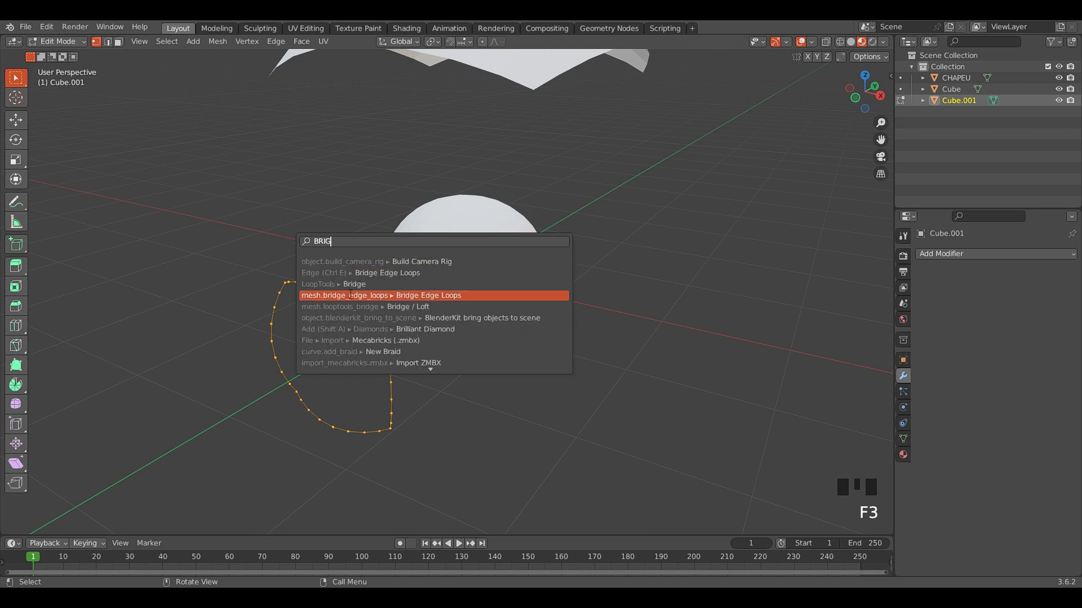
pyautogui.click(394, 274)
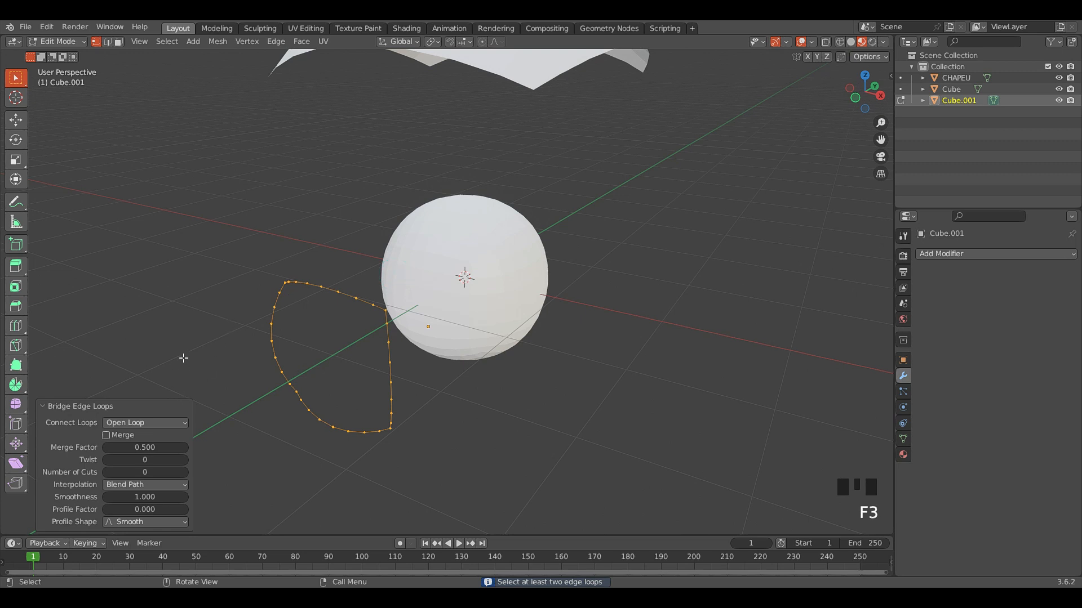
# - Deselect the outline and examine its shape beside the sphere from other angles
pyautogui.click(171, 367)
pyautogui.moveTo(205, 336); pyautogui.dragTo(412, 316, button='middle')
pyautogui.scroll(2, 259, 282)
pyautogui.scroll(-2, 293, 277)
pyautogui.scroll(-1, 418, 354)
pyautogui.moveTo(418, 354); pyautogui.dragTo(406, 283, button='middle')
pyautogui.scroll(1, 399, 294)
pyautogui.scroll(1, 399, 293)
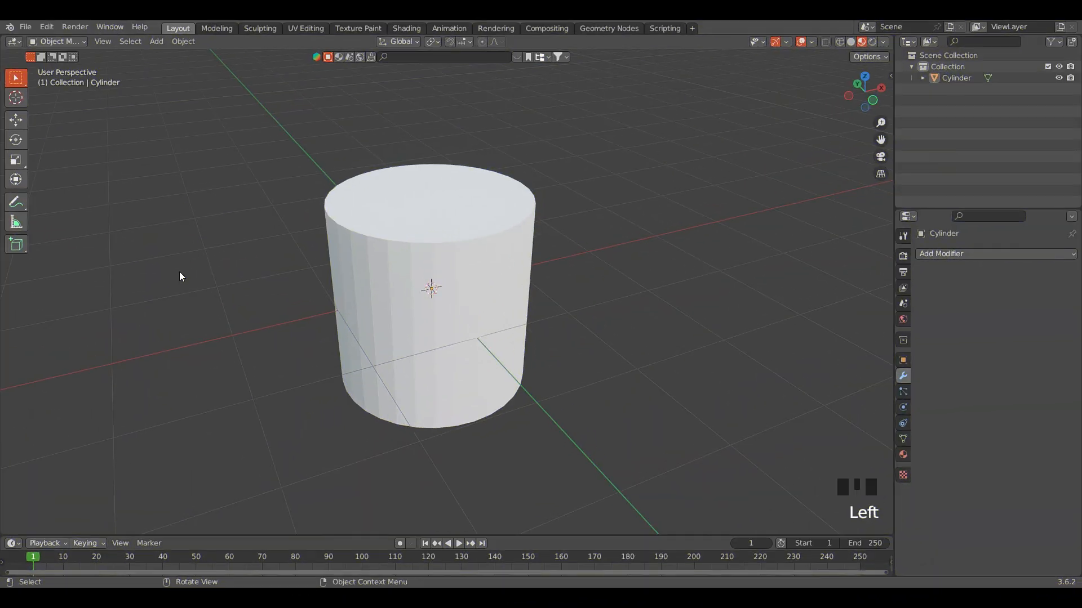
# - Put the cylinder into Edit Mode and clear its vertex selection
pyautogui.scroll(1, 297, 230)
pyautogui.scroll(-1, 330, 240)
pyautogui.scroll(1, 329, 241)
pyautogui.click(349, 268)
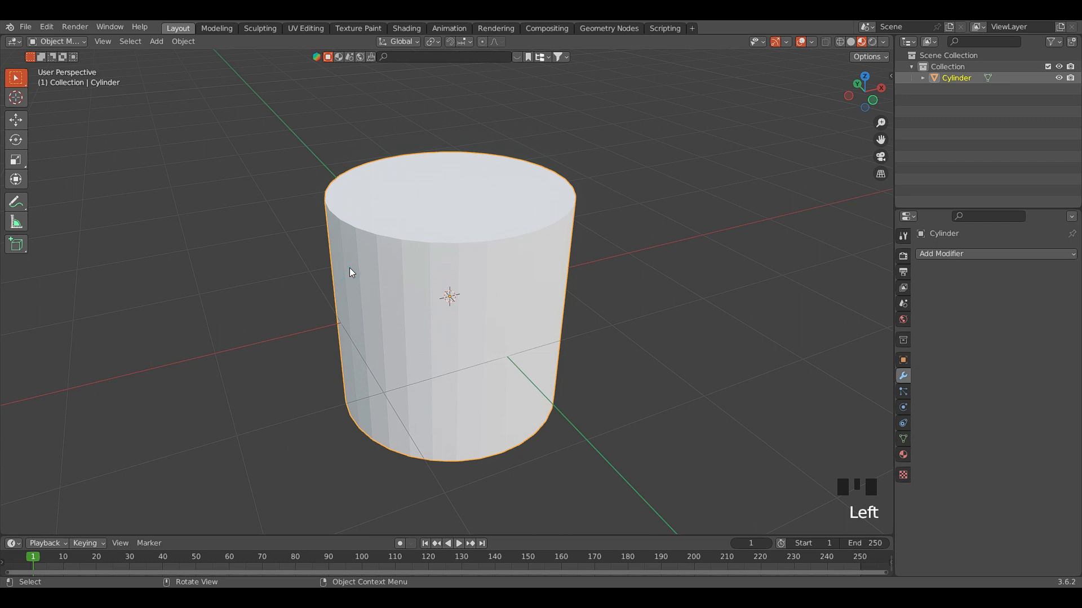
pyautogui.press('Tab')
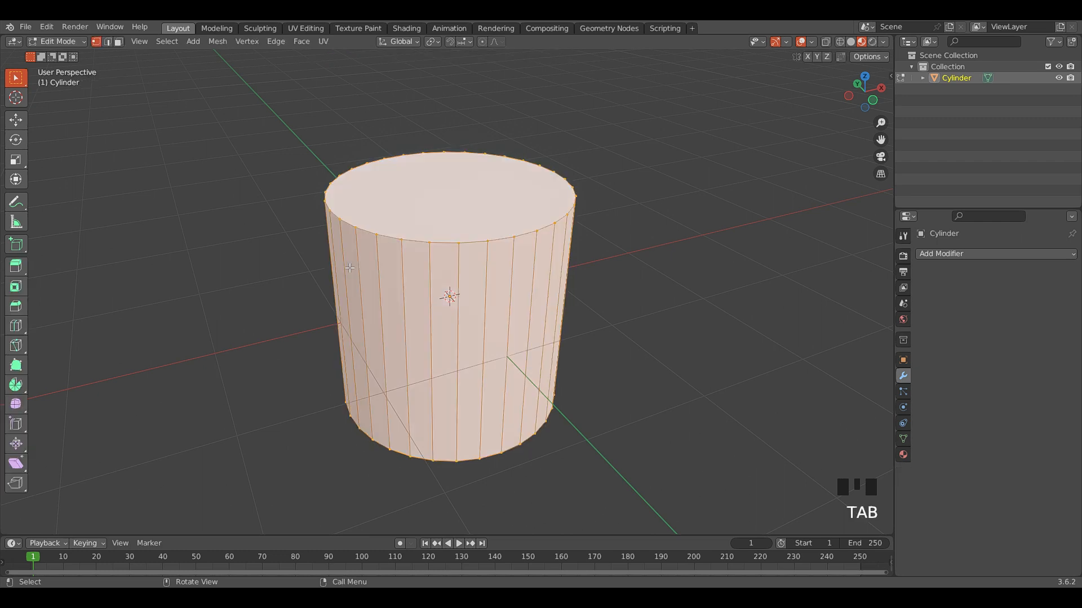
pyautogui.click(305, 253)
pyautogui.scroll(-2, 305, 252)
pyautogui.moveTo(304, 252); pyautogui.dragTo(359, 236, button='middle')
pyautogui.scroll(2, 360, 235)
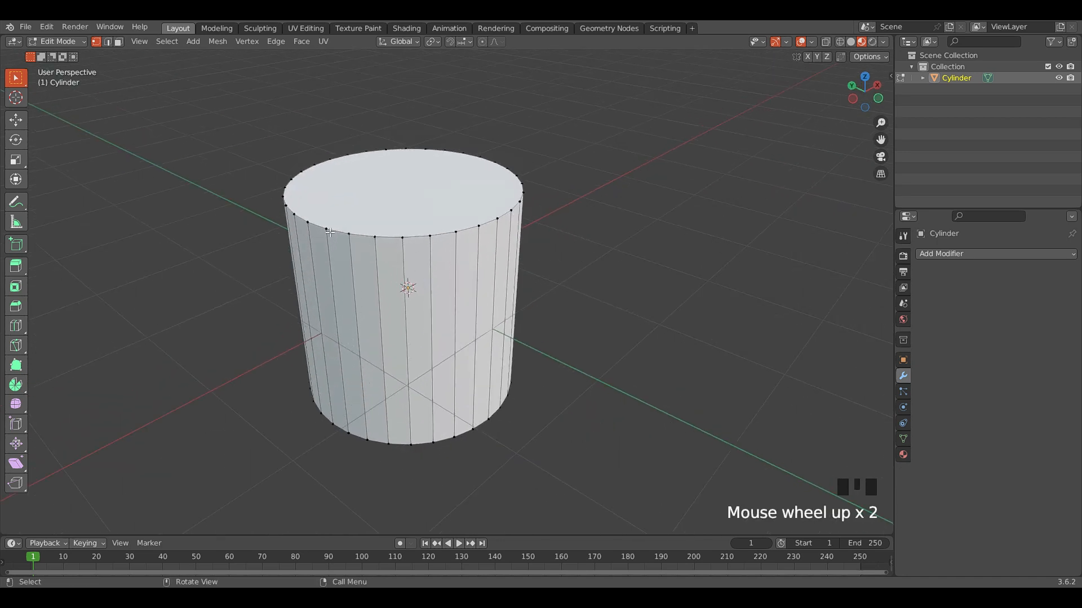
# - Examine the cylinder's side faces and its undivided top cap from several angles
pyautogui.scroll(-1, 361, 237)
pyautogui.moveTo(361, 237); pyautogui.dragTo(389, 263, button='middle')
pyautogui.scroll(2, 391, 254)
pyautogui.scroll(-3, 395, 263)
pyautogui.scroll(2, 402, 264)
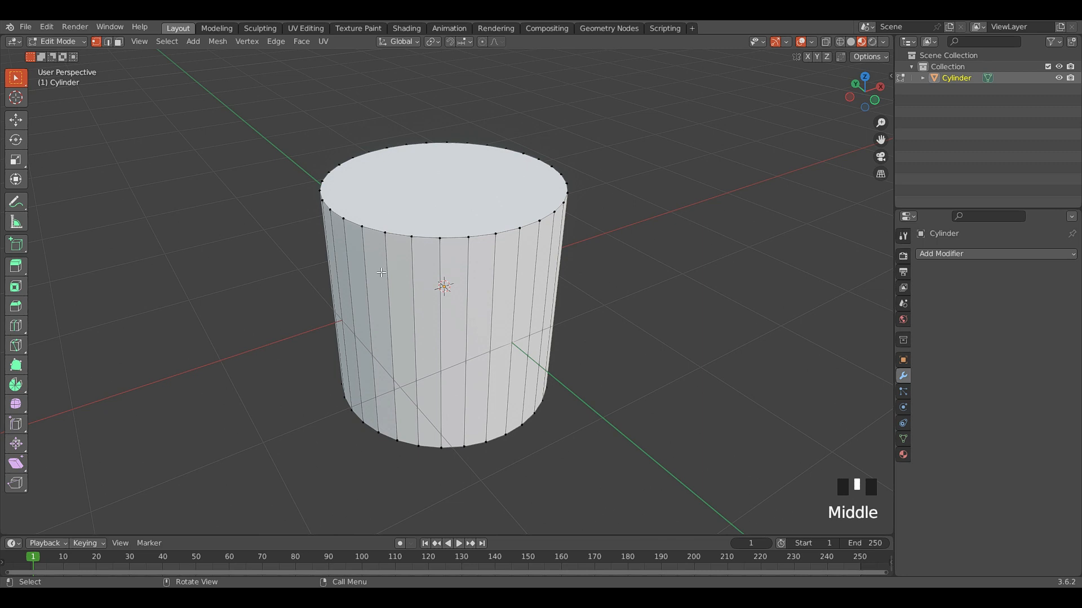
pyautogui.scroll(-1, 384, 270)
pyautogui.moveTo(384, 270); pyautogui.dragTo(391, 261, button='middle')
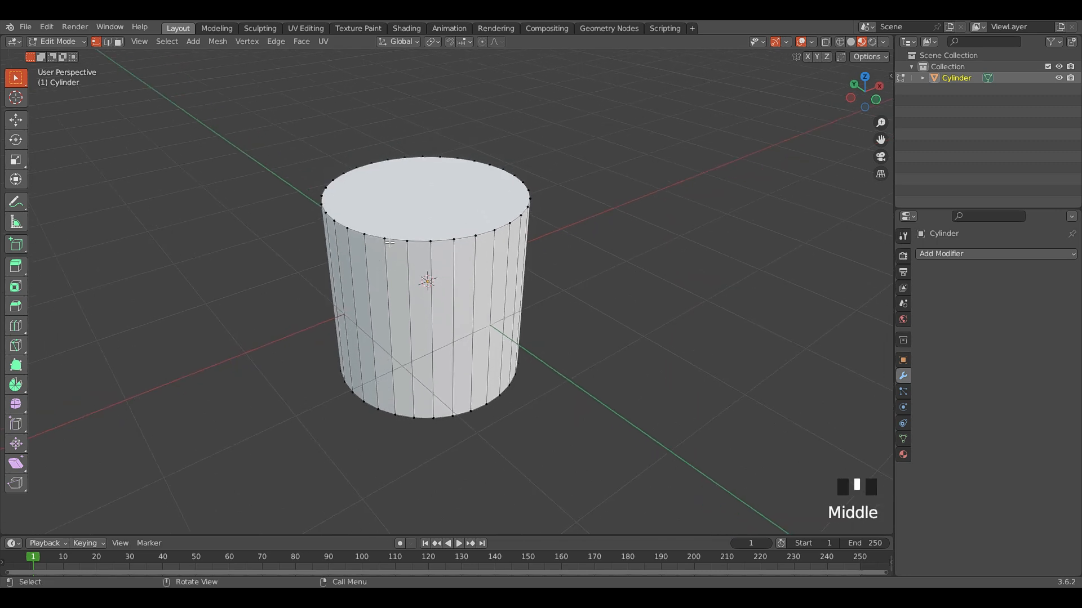
pyautogui.scroll(1, 339, 244)
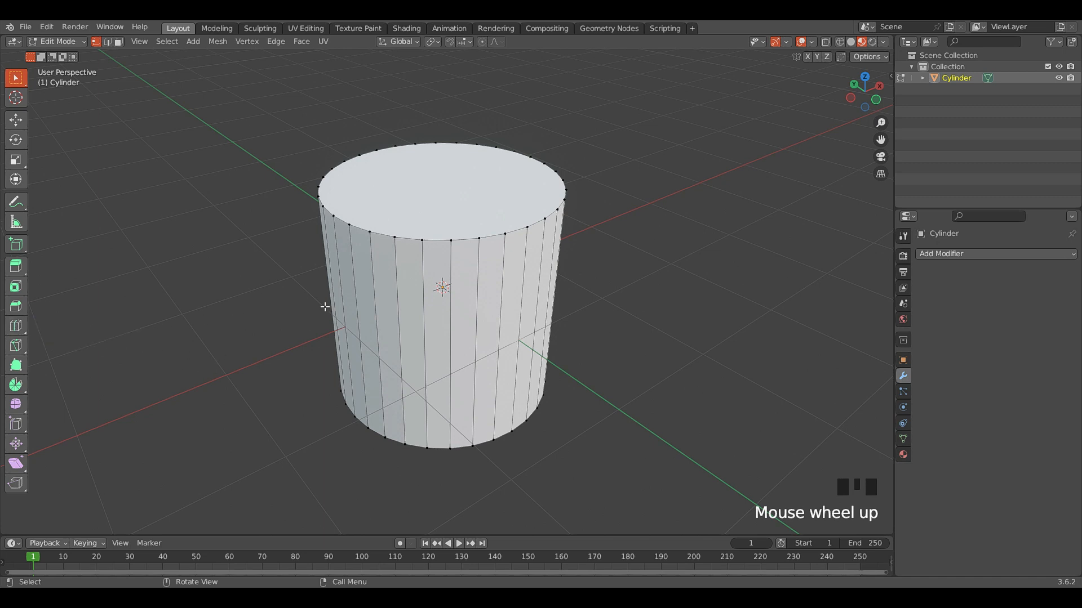
# - In face selection, inset the cylinder's top face twice, by about 0.26 m and 0.22 m, and deselect it
pyautogui.hotkey('ctrl', 'r')
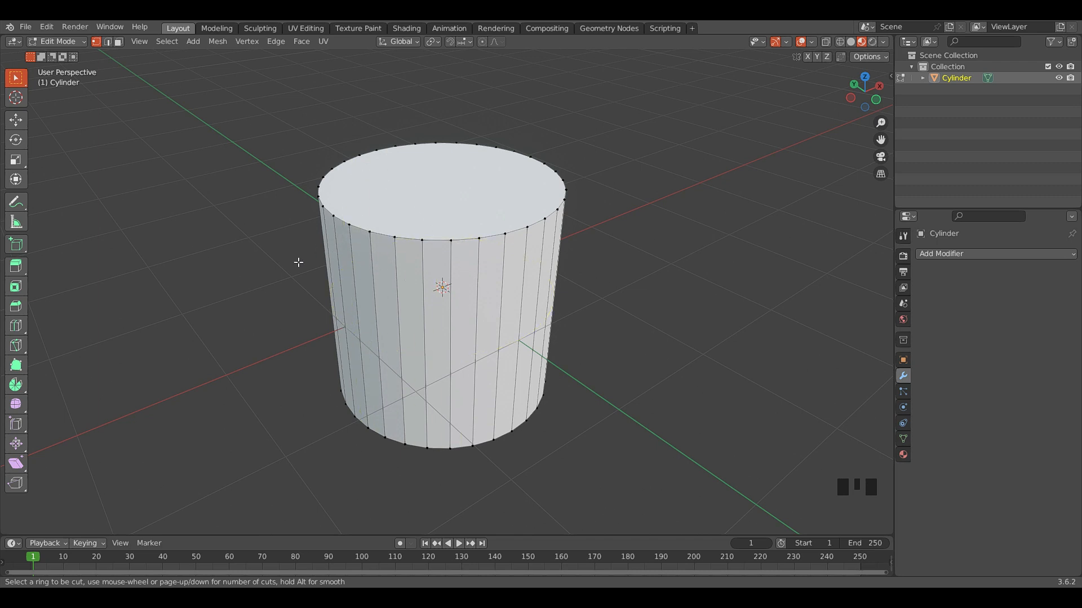
pyautogui.press('Escape')
pyautogui.click(266, 251)
pyautogui.click(118, 42)
pyautogui.click(410, 185)
pyautogui.press('i')
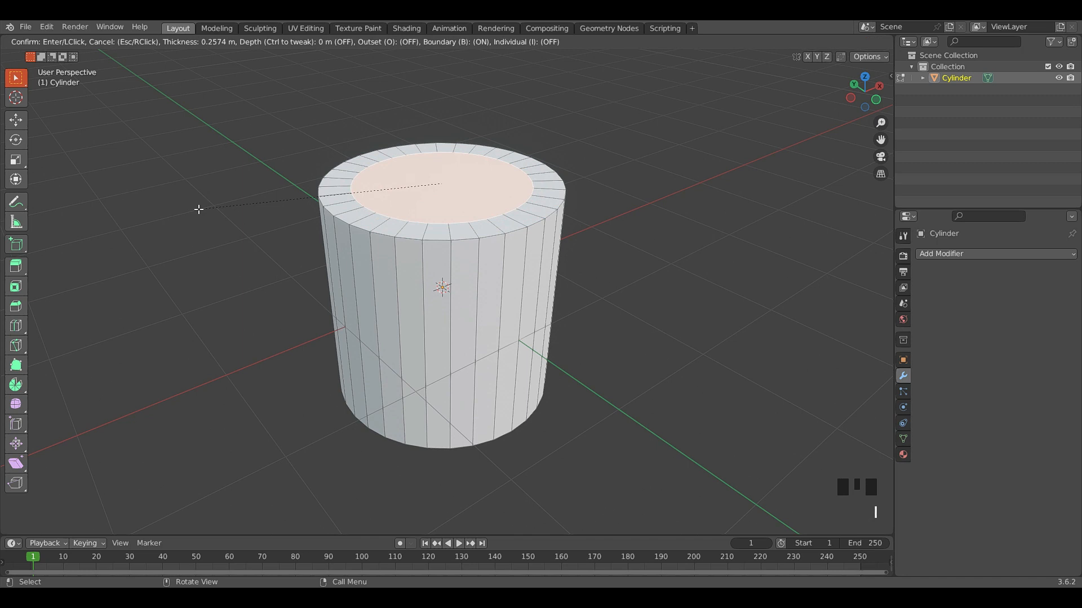
pyautogui.click(197, 208)
pyautogui.press('i')
pyautogui.click(227, 194)
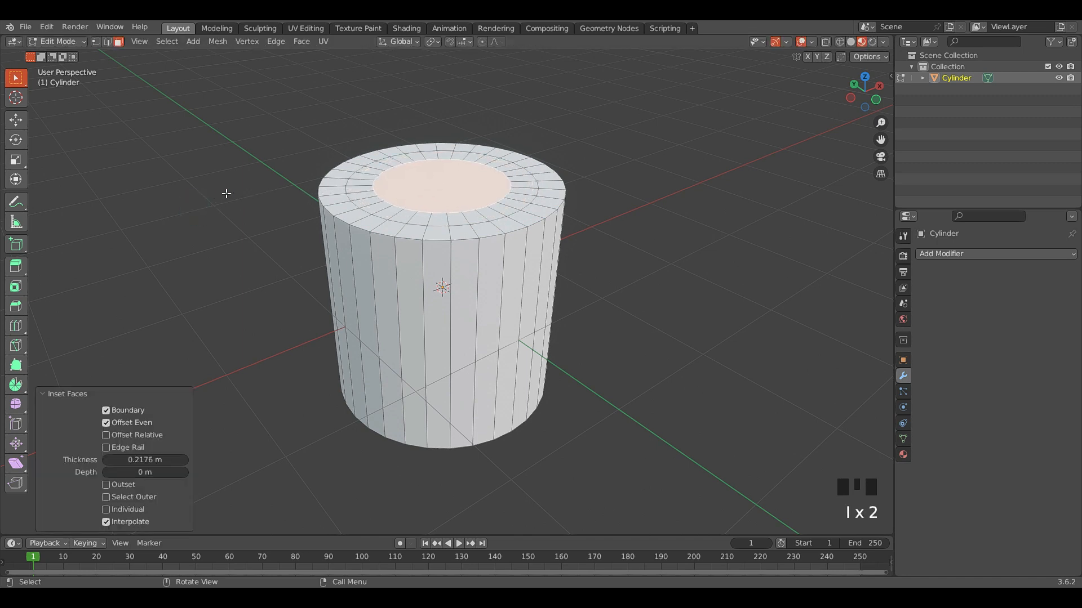
pyautogui.click(241, 211)
# - Try a single centred loop cut around the cylinder's side, and undo it
pyautogui.moveTo(242, 211); pyautogui.dragTo(297, 211, button='middle')
pyautogui.scroll(2, 289, 156)
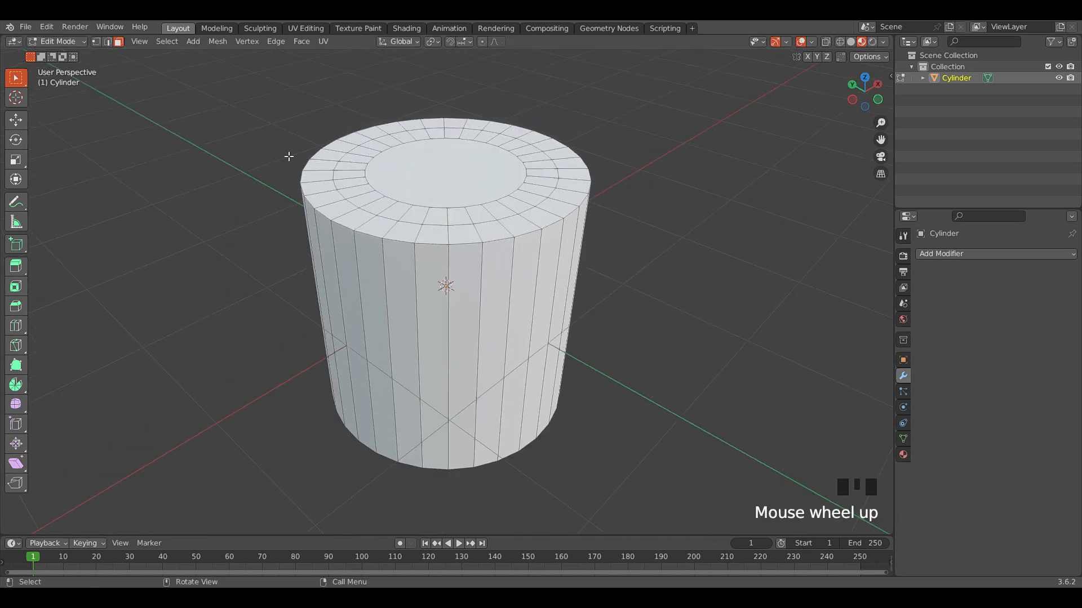
pyautogui.hotkey('ctrl', 'r')
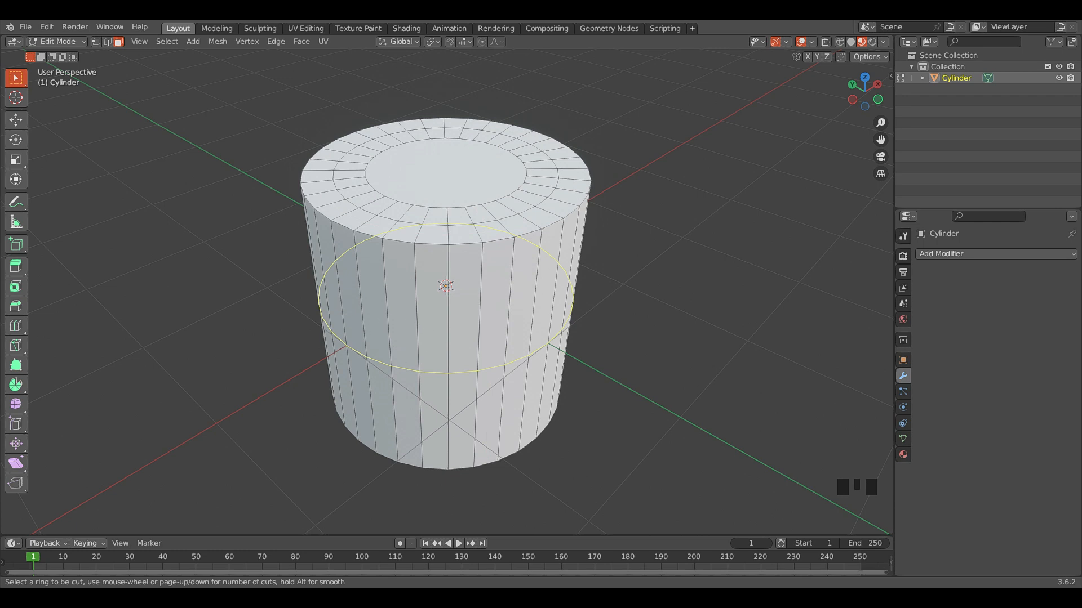
pyautogui.click(327, 325)
pyautogui.moveTo(315, 325)
pyautogui.mouseDown()
pyautogui.moveTo(309, 302)
pyautogui.moveTo(307, 333)
pyautogui.moveTo(324, 290)
pyautogui.moveTo(321, 313)
pyautogui.mouseUp()
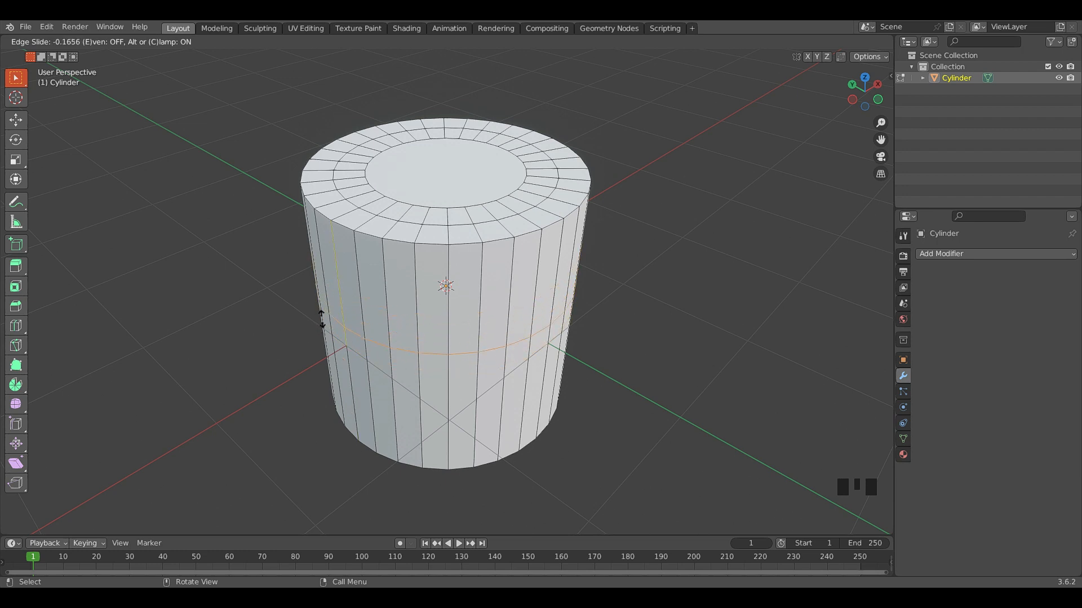
pyautogui.rightClick(357, 317)
pyautogui.scroll(-2, 403, 327)
pyautogui.scroll(2, 395, 338)
pyautogui.click(246, 302)
pyautogui.hotkey('ctrl', 'z')
pyautogui.hotkey('ctrl', 'z')
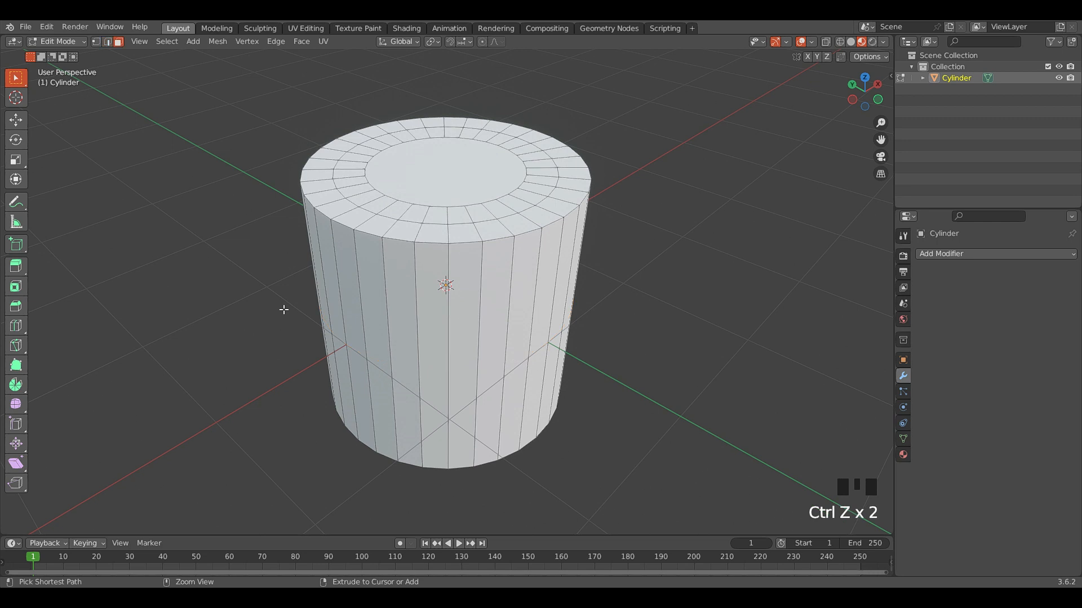
# - Add four evenly spaced loop cuts around the cylinder's side without sliding them
pyautogui.hotkey('ctrl', 'r')
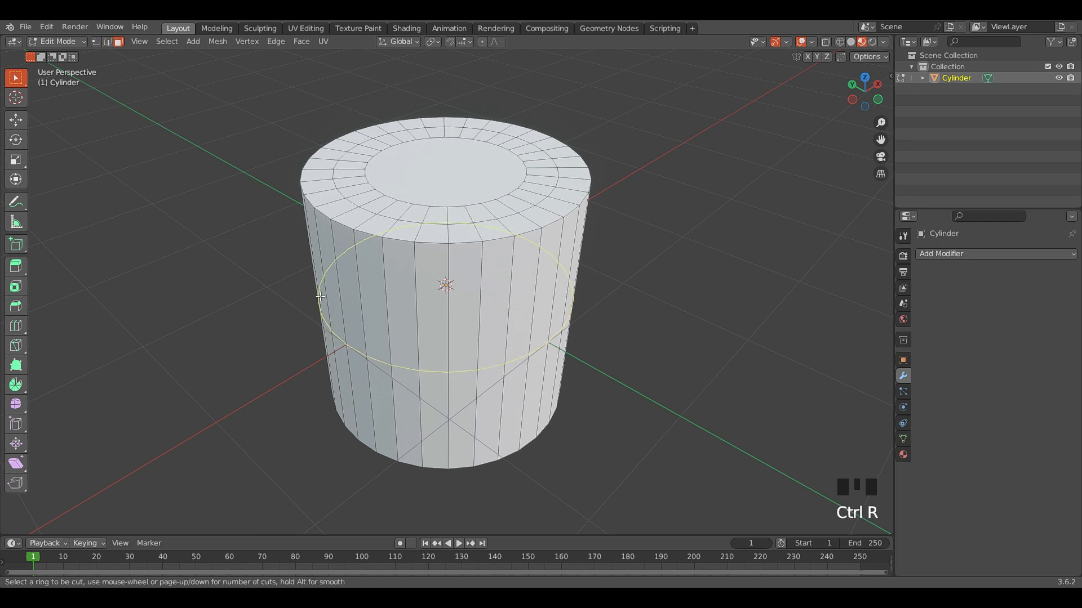
pyautogui.scroll(1, 368, 347)
pyautogui.scroll(1, 367, 347)
pyautogui.scroll(1, 366, 348)
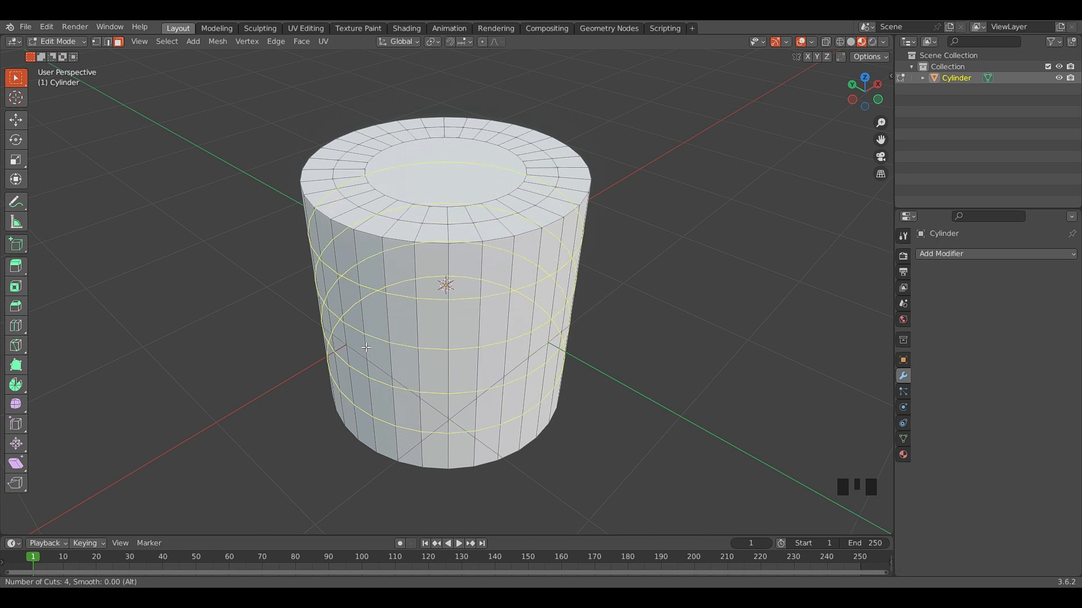
pyautogui.scroll(2, 365, 348)
pyautogui.scroll(-3, 364, 348)
pyautogui.scroll(-2, 365, 348)
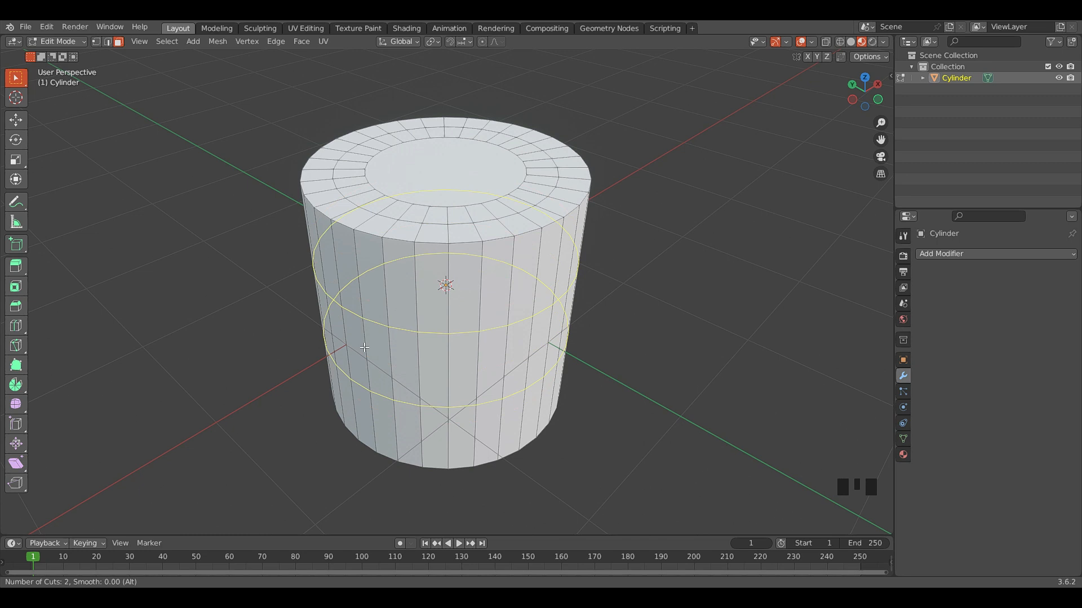
pyautogui.scroll(1, 364, 348)
pyautogui.scroll(2, 363, 350)
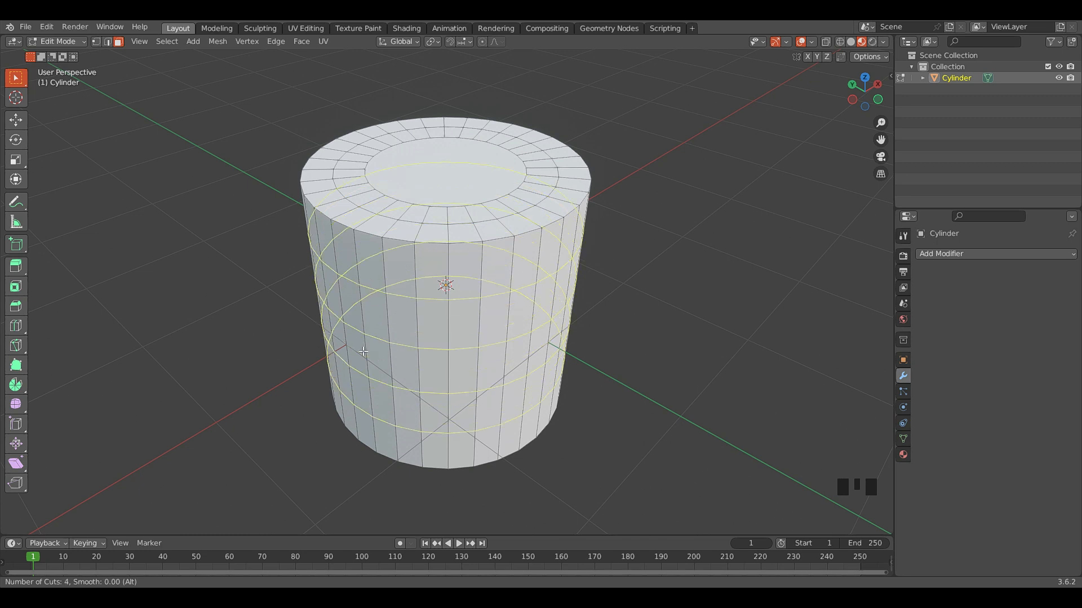
pyautogui.scroll(2, 362, 351)
pyautogui.scroll(-2, 361, 354)
pyautogui.click(335, 336)
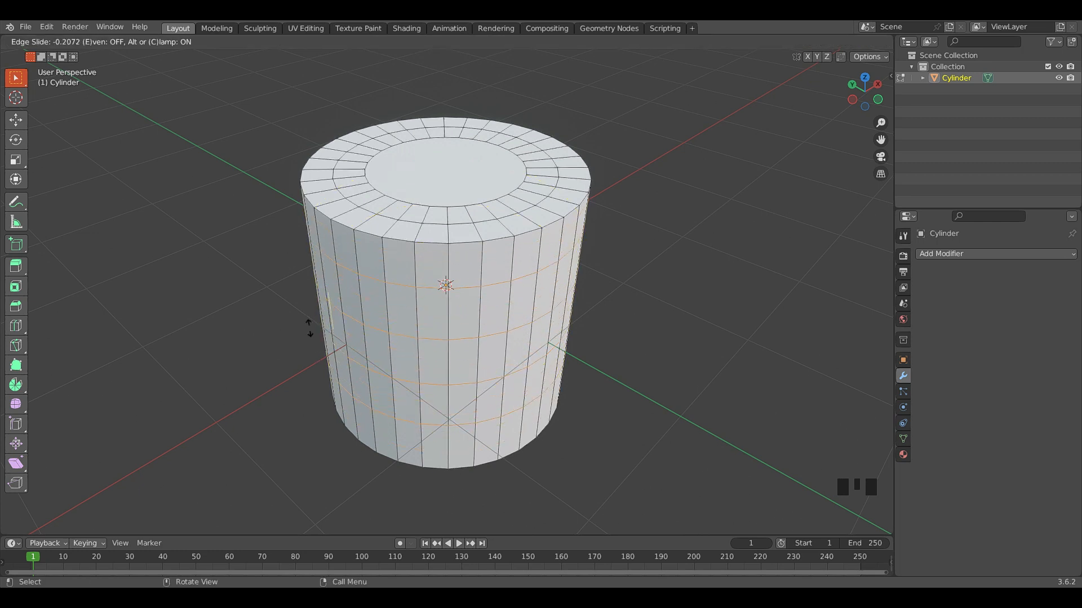
pyautogui.rightClick(310, 325)
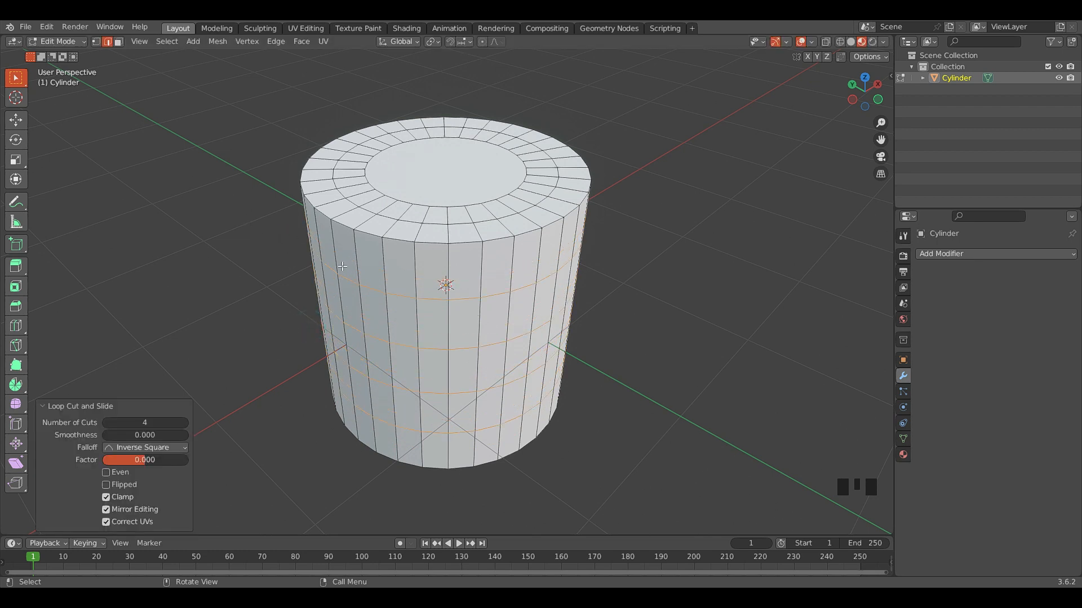
# - Set the loop cut to 7 cuts with smoothness 0.060 and factor about 0.156
pyautogui.click(147, 404)
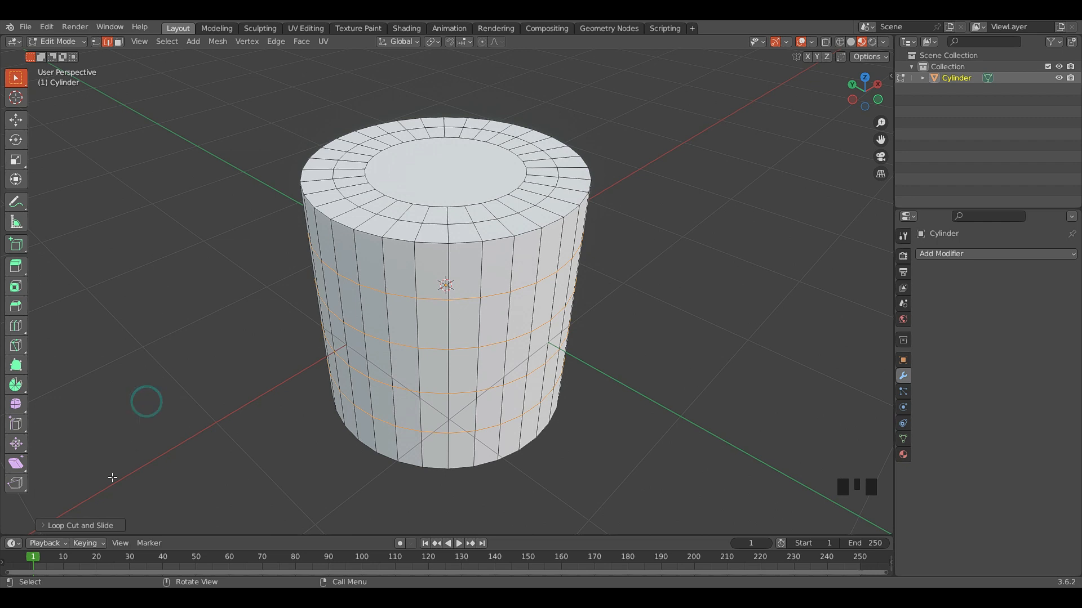
pyautogui.click(43, 526)
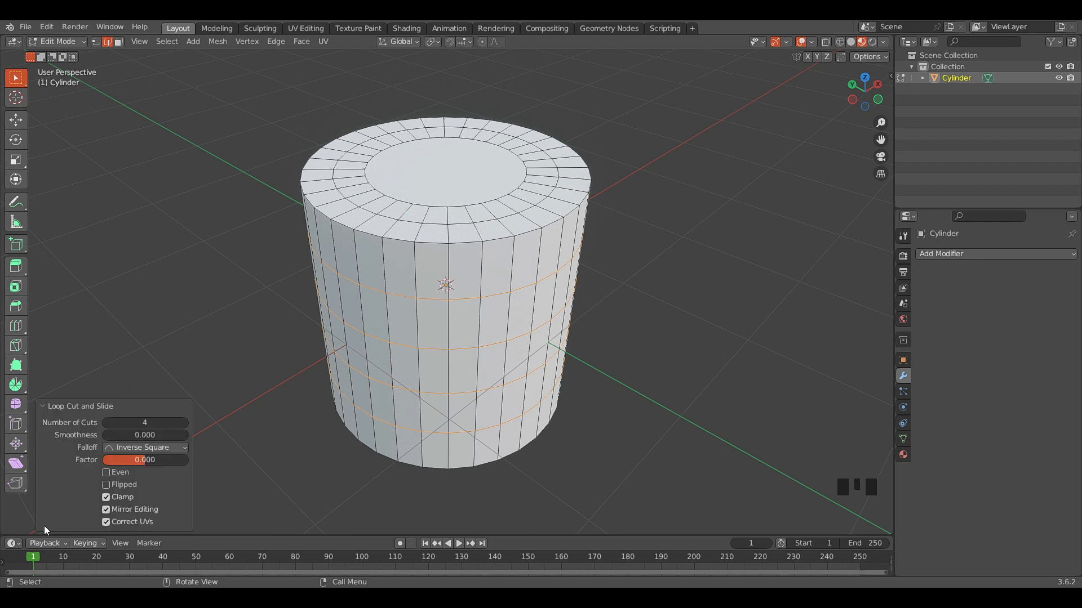
pyautogui.click(181, 424)
pyautogui.click(181, 424)
pyautogui.click(181, 423)
pyautogui.moveTo(181, 433); pyautogui.dragTo(152, 459)
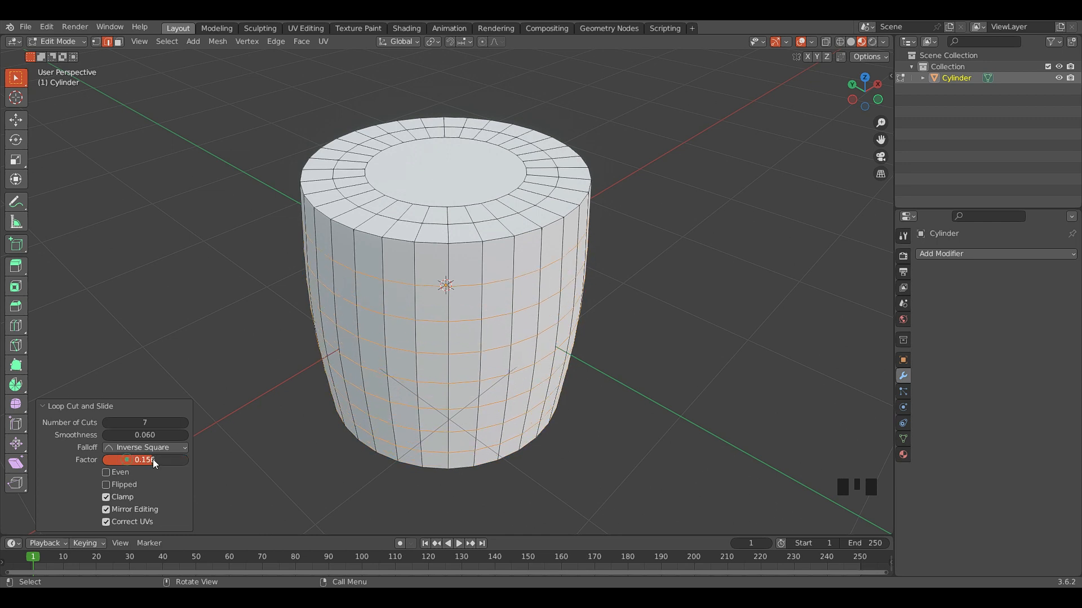
# - Set the loop cut to 1 cut with factor 0 and smoothness 0
pyautogui.click(145, 422)
pyautogui.write('1')
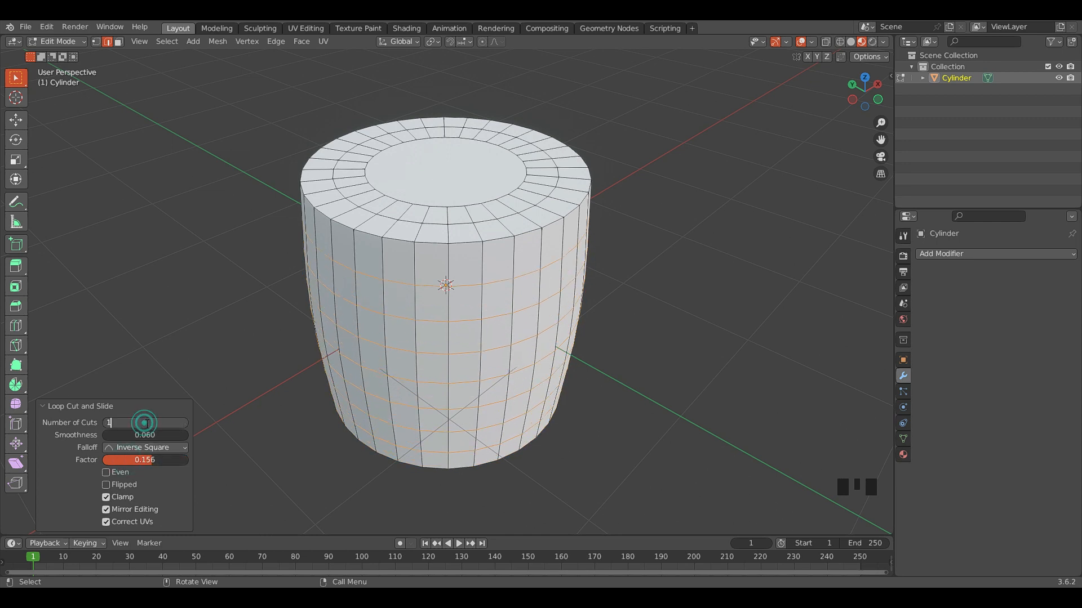
pyautogui.click(145, 423)
pyautogui.click(151, 460)
pyautogui.write('0')
pyautogui.click(162, 459)
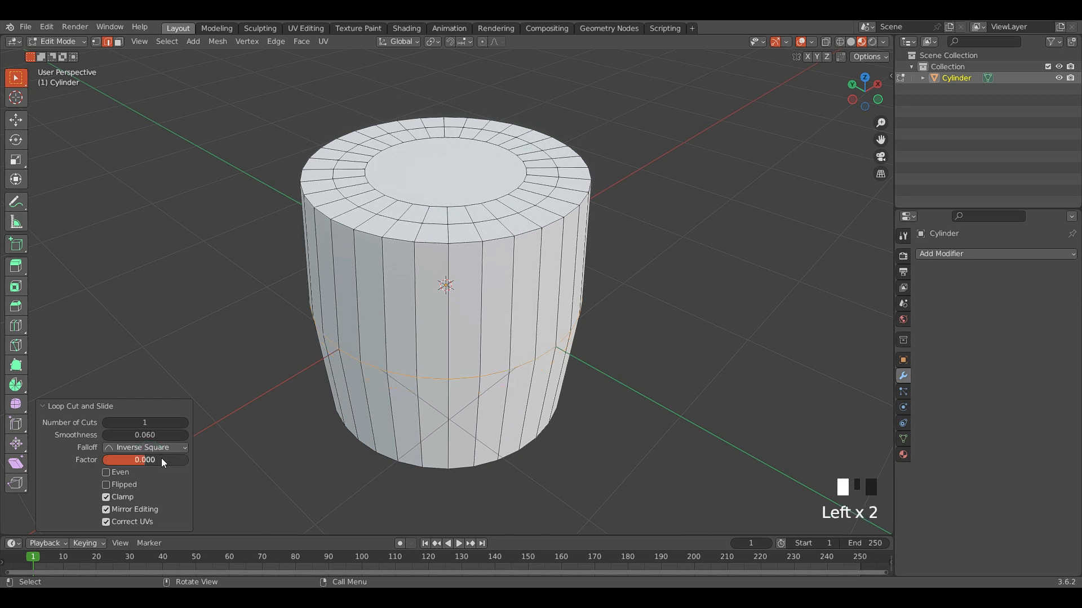
pyautogui.click(163, 435)
pyautogui.write('0')
pyautogui.click(163, 435)
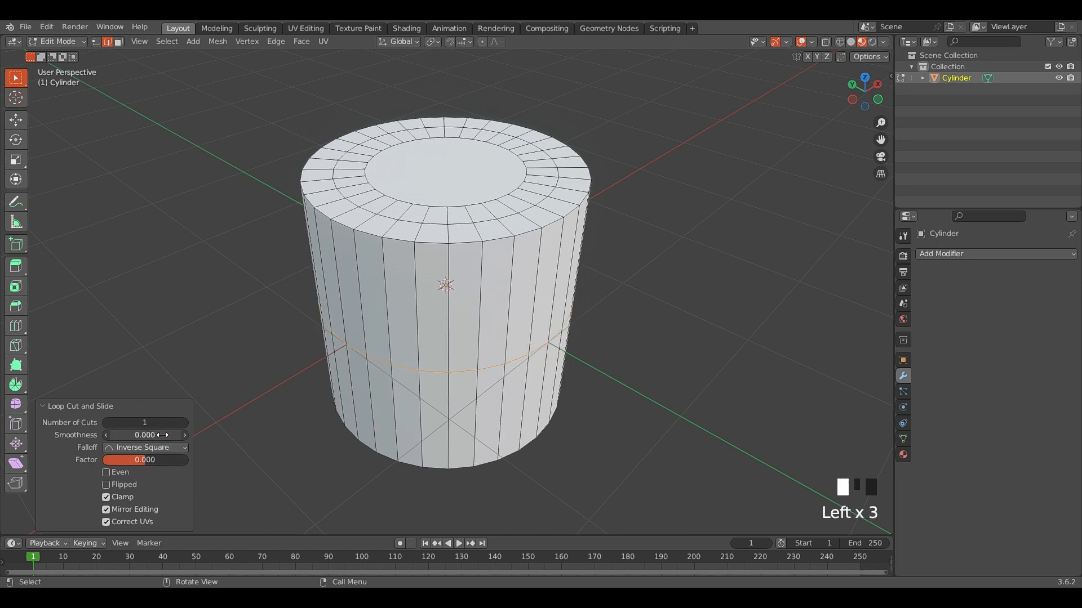
# - In right view, try to move the cylinder's middle edge loop, and cancel the move
pyautogui.scroll(-2, 274, 239)
pyautogui.moveTo(320, 278); pyautogui.dragTo(282, 232, button='middle')
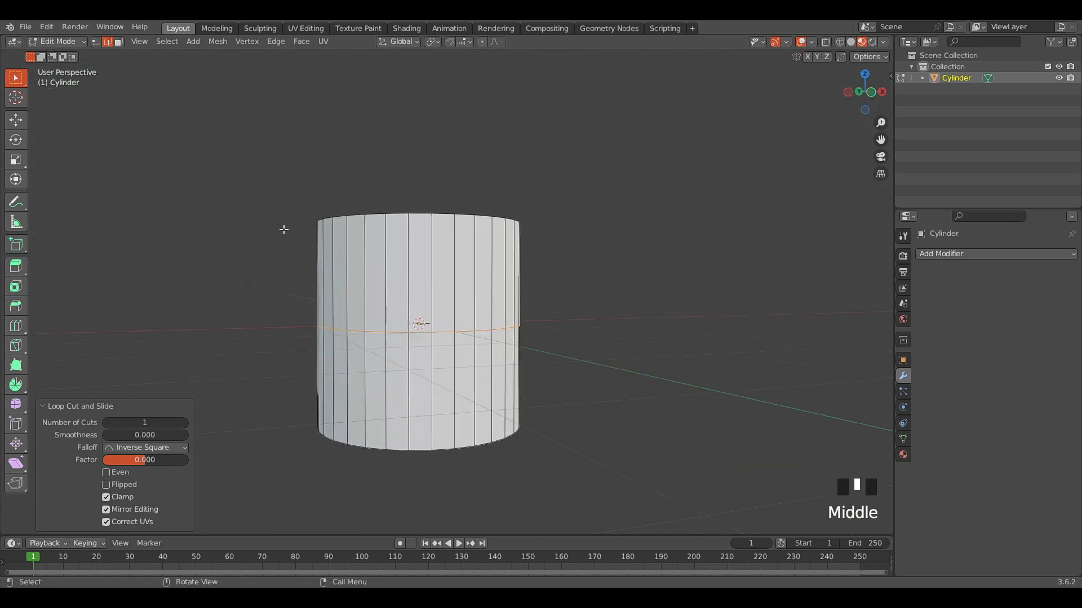
pyautogui.press('KP_3')
pyautogui.scroll(2, 549, 324)
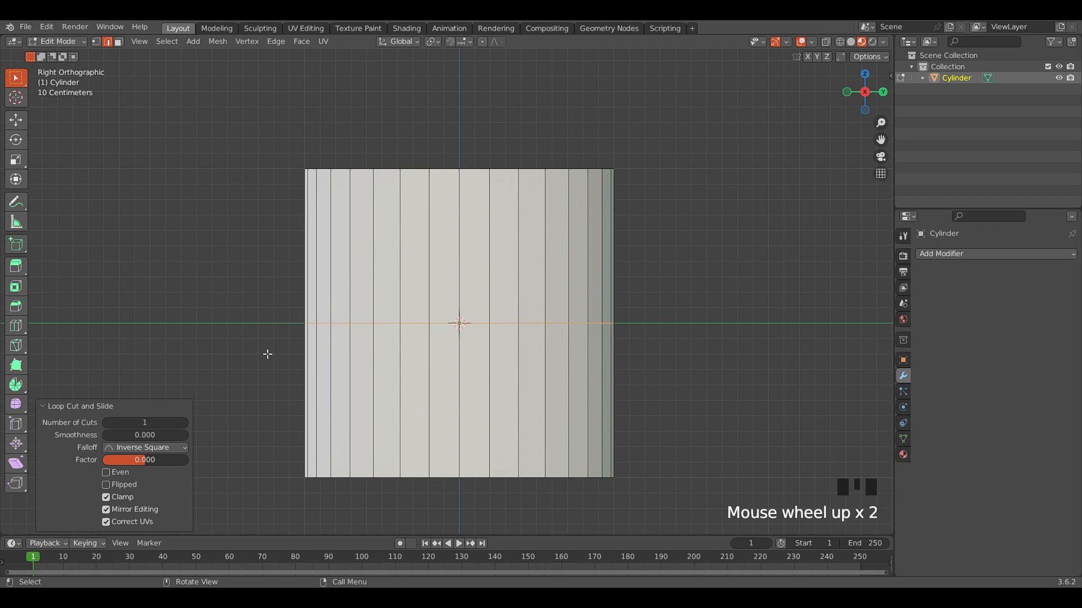
pyautogui.press('g')
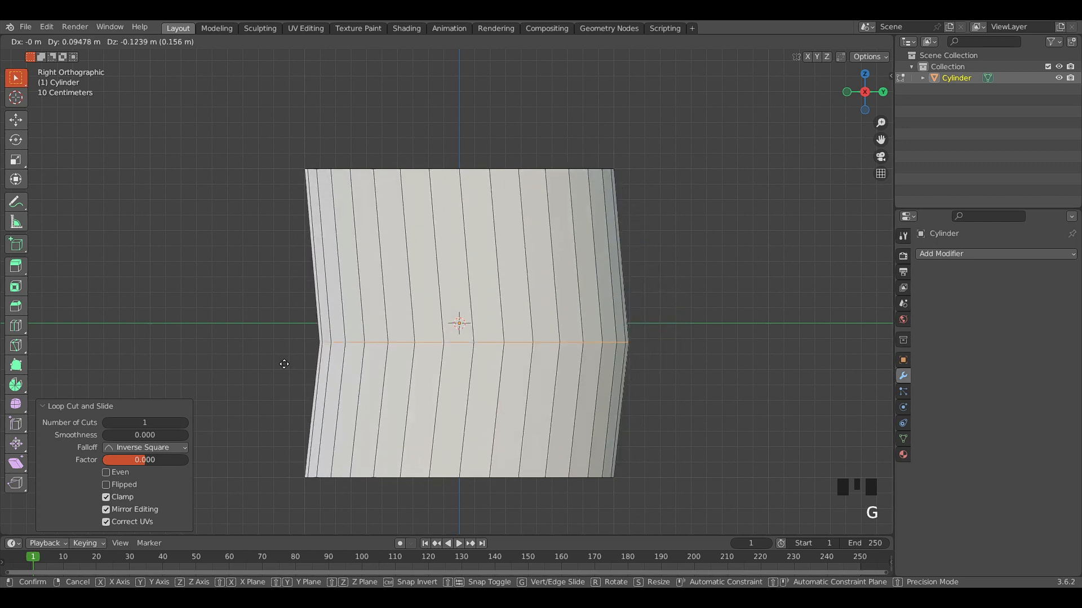
pyautogui.rightClick(284, 365)
# - Clear the selection and show the cylinder in right-view wireframe with X-ray on and vertex selection active
pyautogui.click(278, 277)
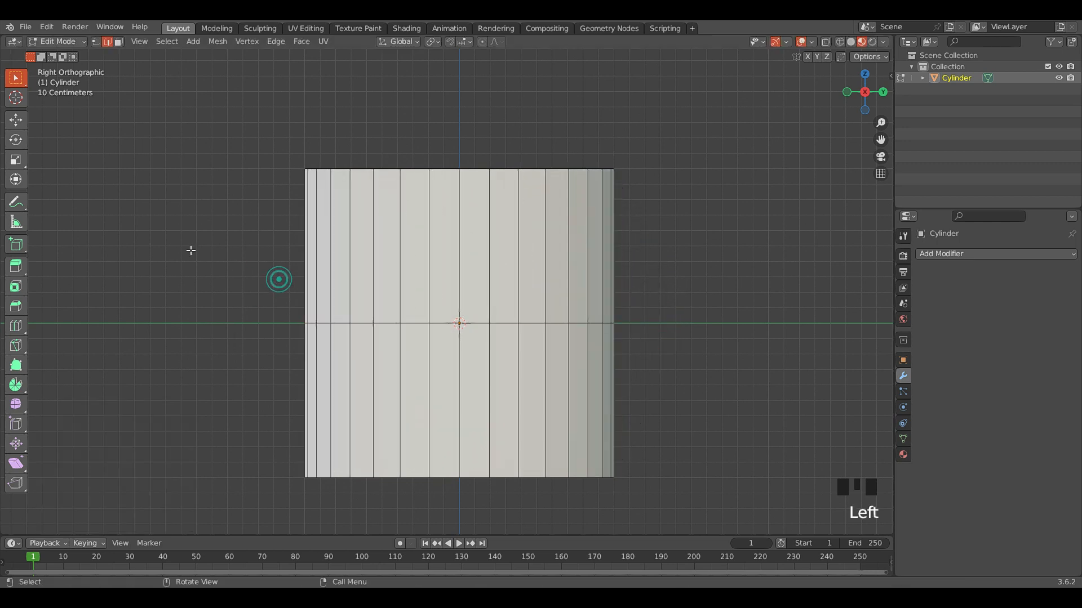
pyautogui.moveTo(217, 258); pyautogui.dragTo(247, 238, button='middle')
pyautogui.scroll(2, 247, 238)
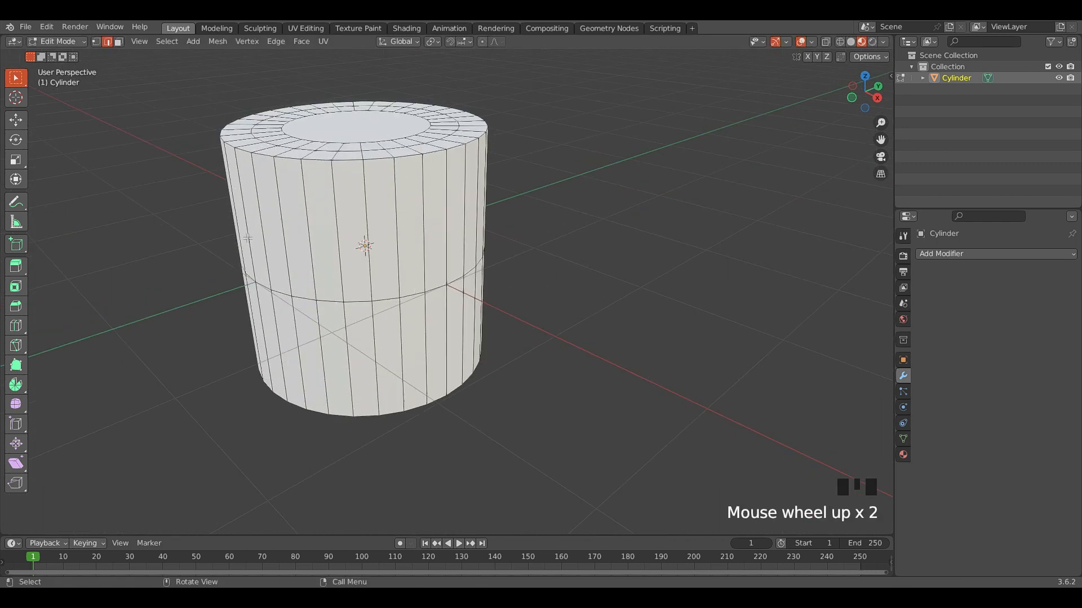
pyautogui.press('KP_4')
pyautogui.press('KP_3')
pyautogui.scroll(2, 454, 264)
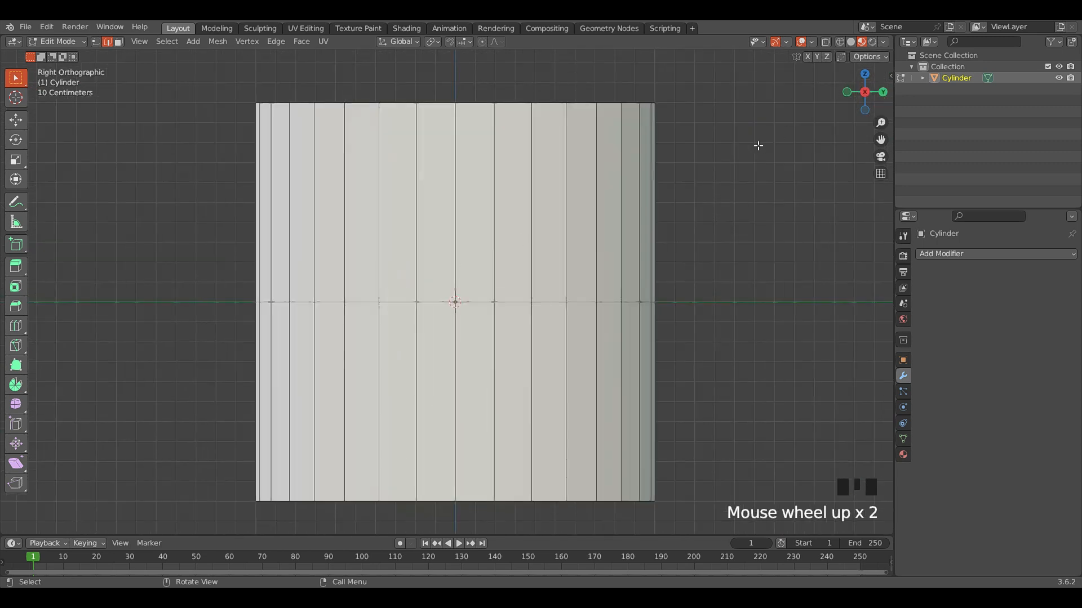
pyautogui.hotkey('alt', 'z')
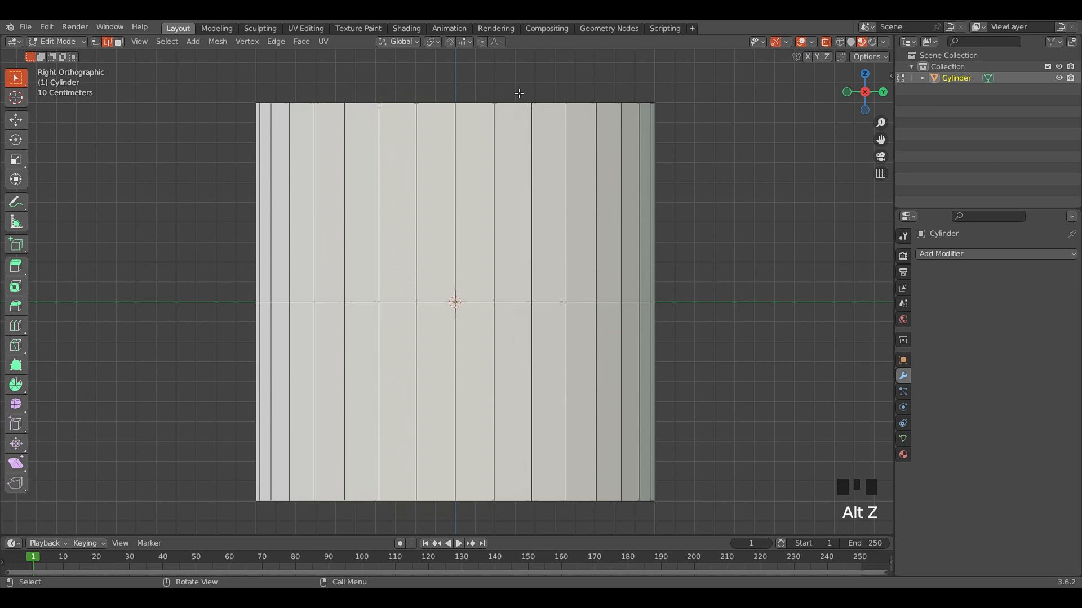
pyautogui.click(96, 42)
pyautogui.scroll(-1, 240, 217)
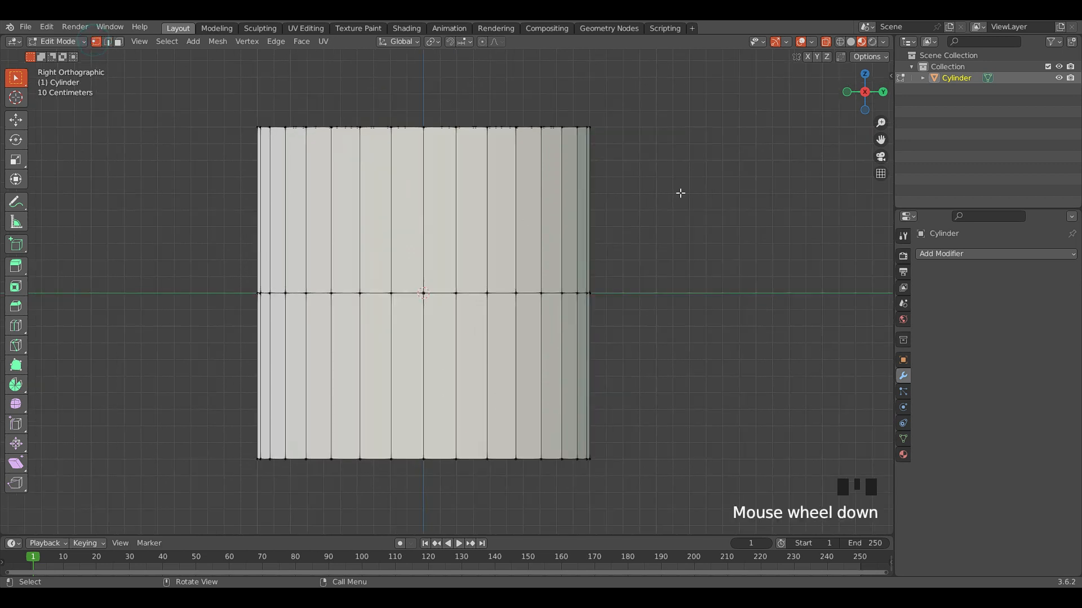
pyautogui.click(839, 42)
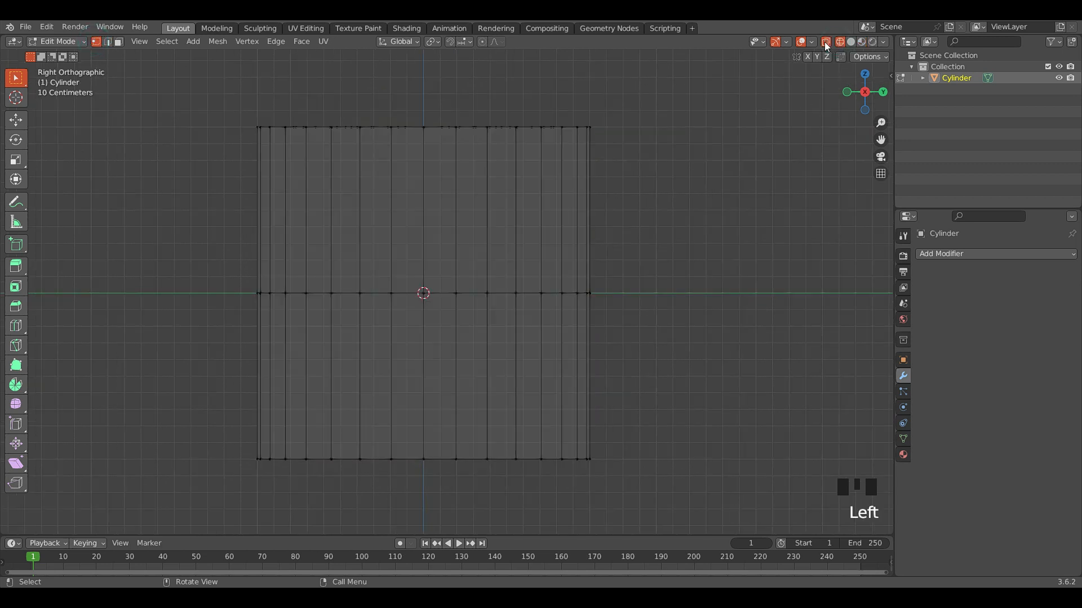
# - Box-select the cylinder's middle vertex loop through X-ray and move it up about 0.034 m along Z
pyautogui.click(757, 146)
pyautogui.moveTo(234, 271); pyautogui.dragTo(612, 334)
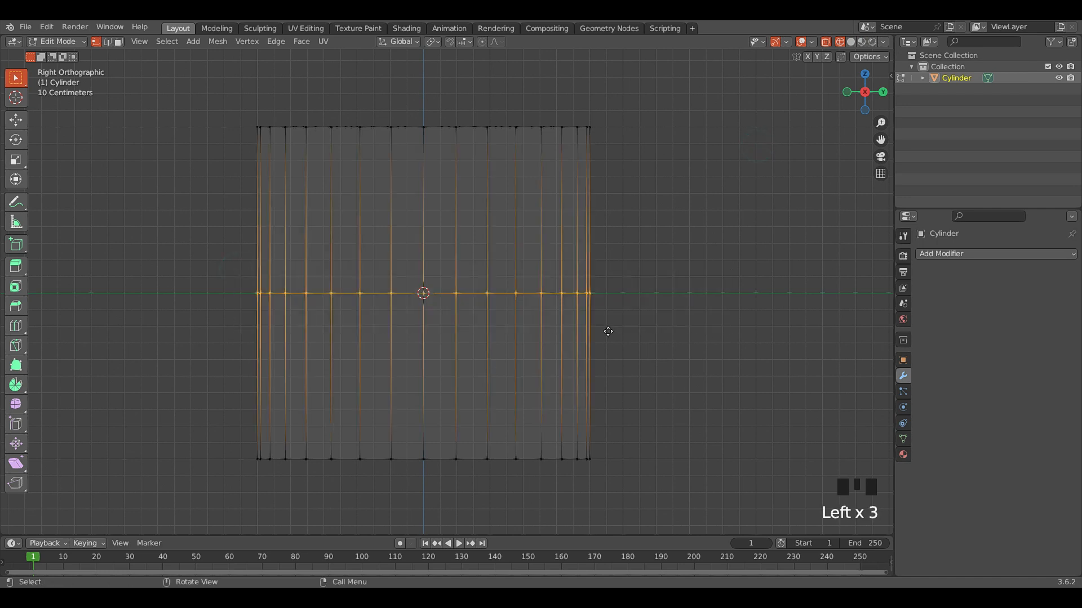
pyautogui.press('g')
pyautogui.press('z')
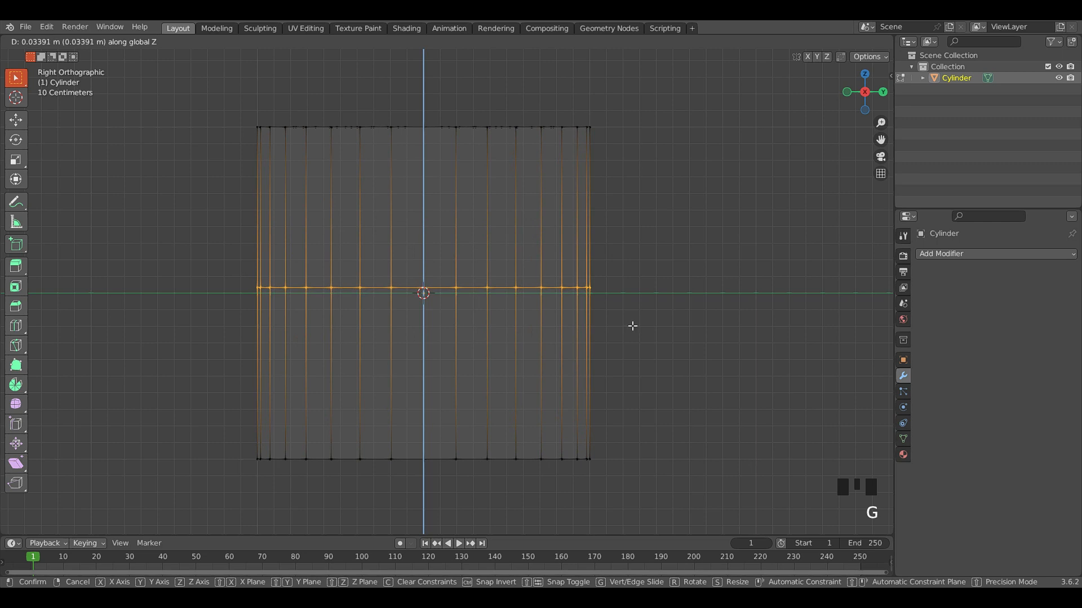
pyautogui.click(632, 326)
pyautogui.scroll(-3, 586, 340)
pyautogui.moveTo(586, 341); pyautogui.dragTo(408, 292, button='middle')
pyautogui.scroll(2, 480, 311)
pyautogui.scroll(-1, 546, 331)
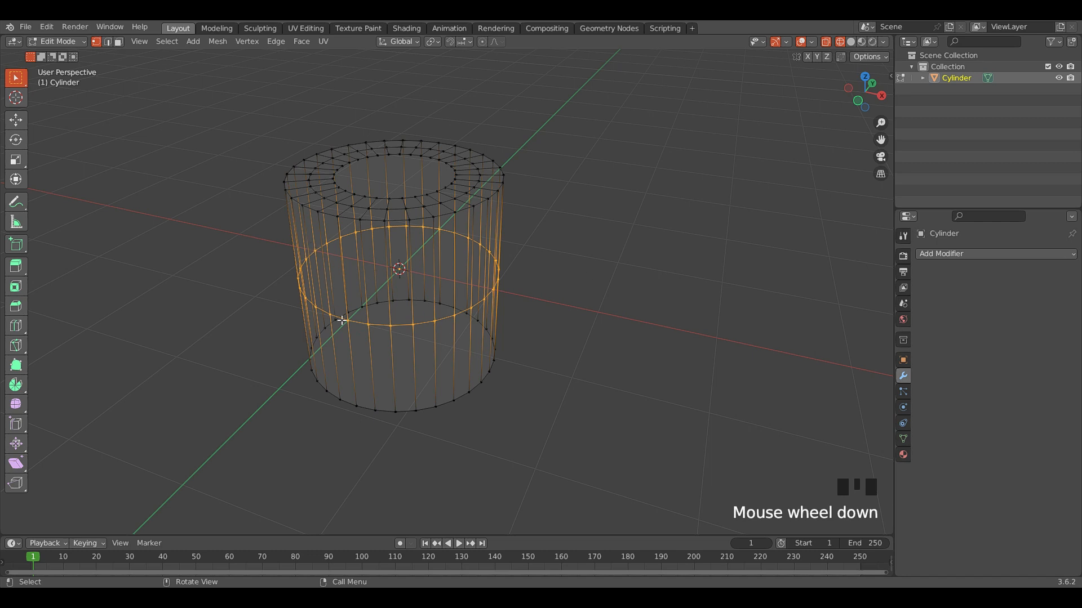
# - Undo the loop move, the selection changes and the loop cut, back to face mode with the inner top face selected
pyautogui.hotkey('ctrl', 'z')
pyautogui.hotkey('ctrl', 'z')
pyautogui.hotkey('ctrl', 'z')
pyautogui.hotkey('ctrl', 'z')
pyautogui.hotkey('ctrl', 'z')
pyautogui.hotkey('ctrl', 'z')
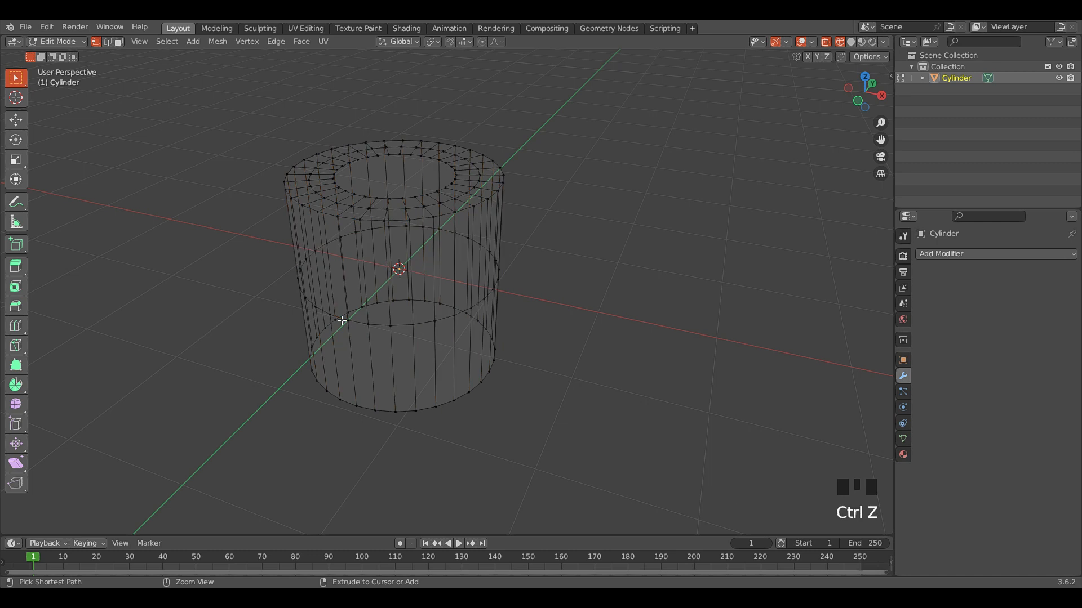
pyautogui.hotkey('ctrl', 'z')
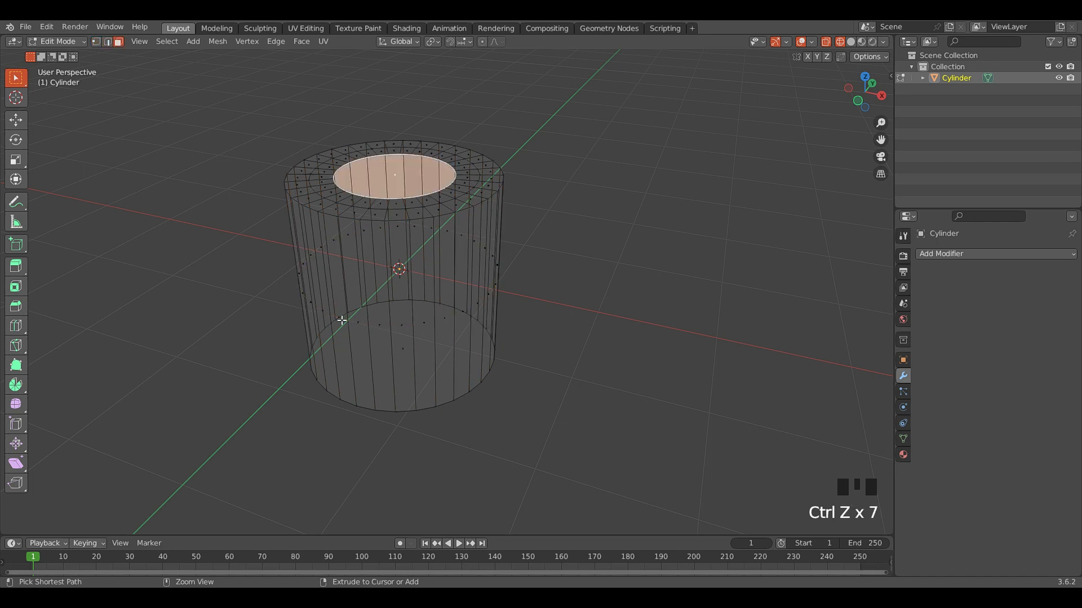
# - Show the cylinder in solid shading with X-ray off
pyautogui.click(825, 41)
pyautogui.click(852, 42)
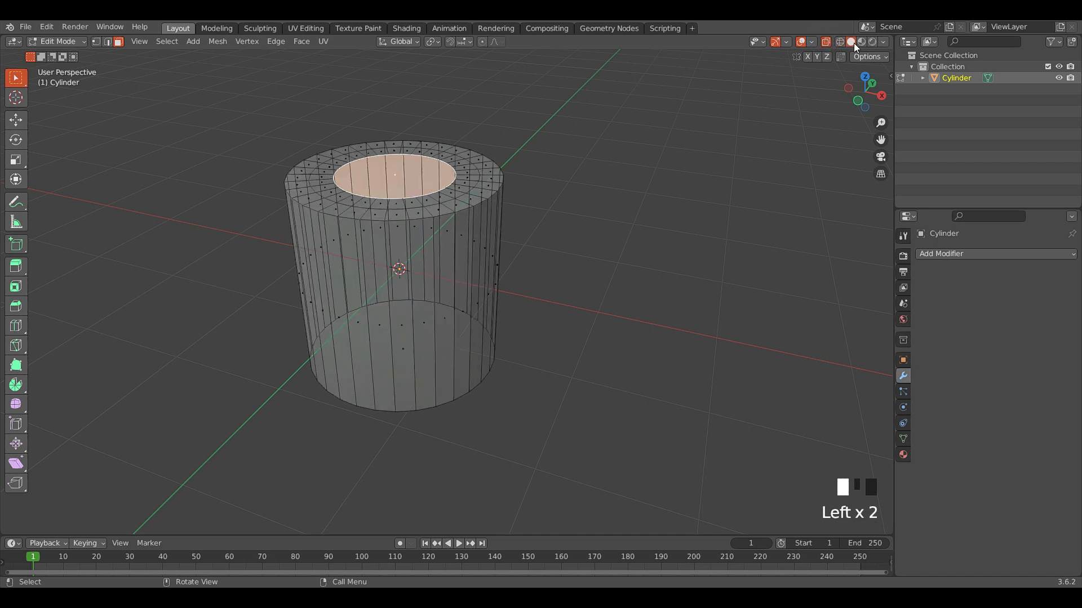
pyautogui.scroll(-2, 493, 320)
pyautogui.scroll(2, 493, 320)
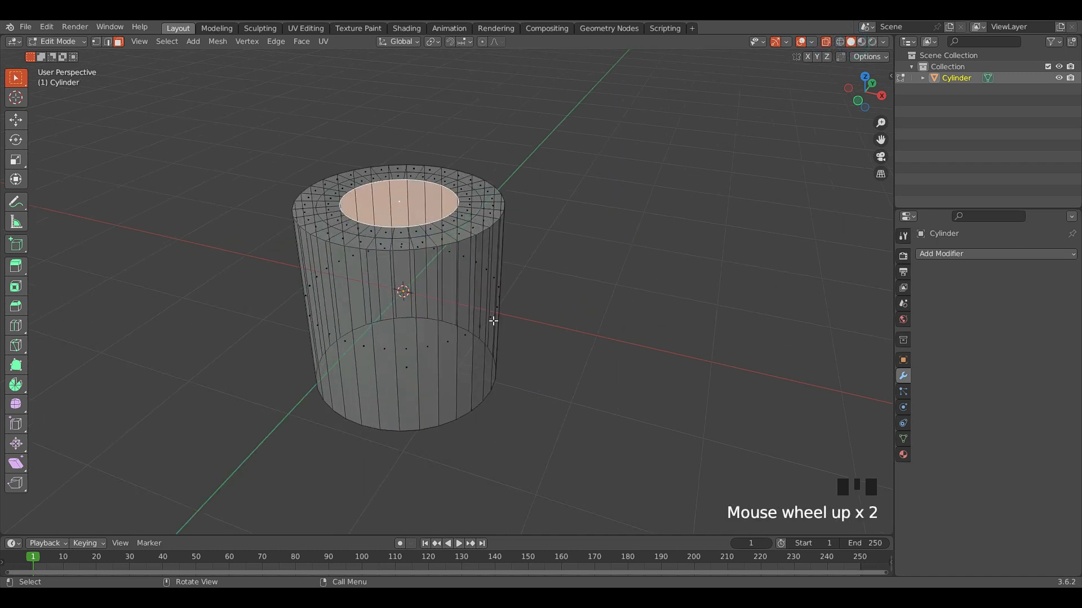
pyautogui.click(827, 41)
pyautogui.scroll(1, 522, 333)
pyautogui.moveTo(521, 332); pyautogui.dragTo(478, 299, button='middle')
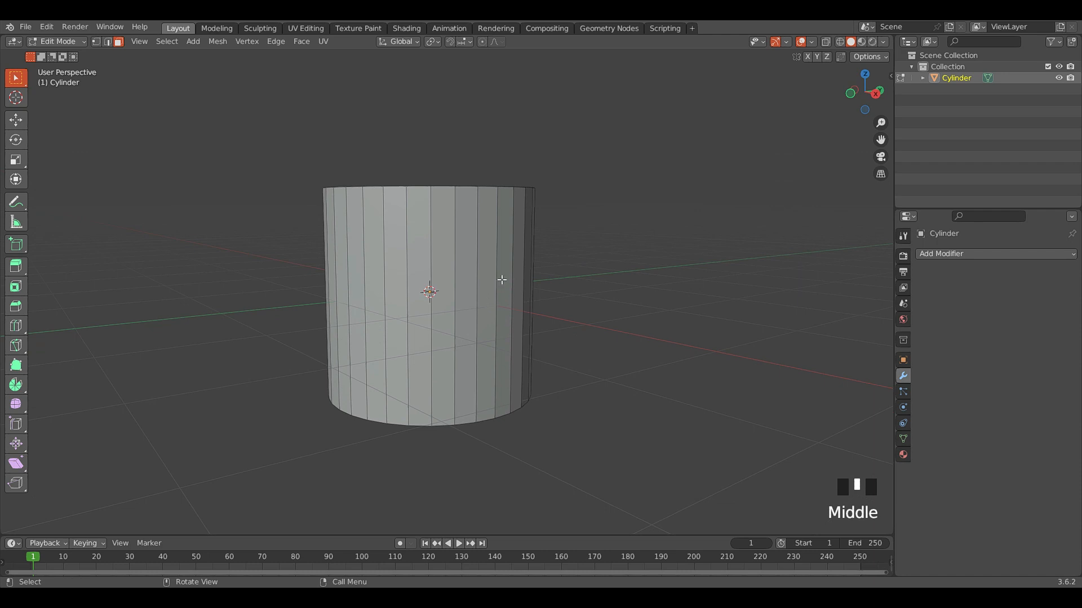
pyautogui.moveTo(501, 280); pyautogui.dragTo(473, 299, button='middle')
pyautogui.scroll(2, 483, 295)
pyautogui.scroll(-2, 473, 299)
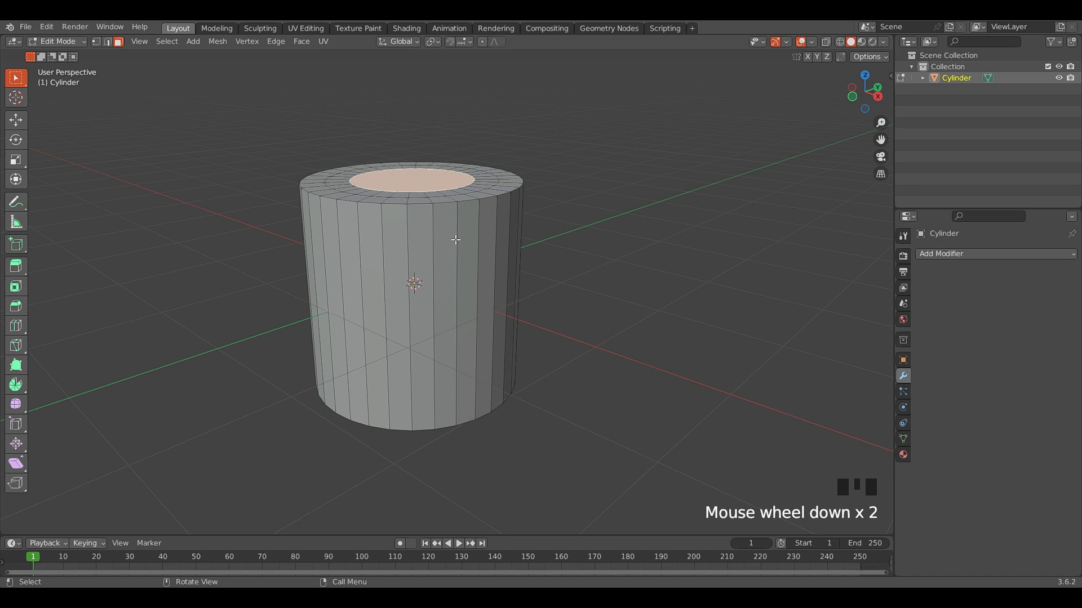
pyautogui.scroll(-1, 526, 342)
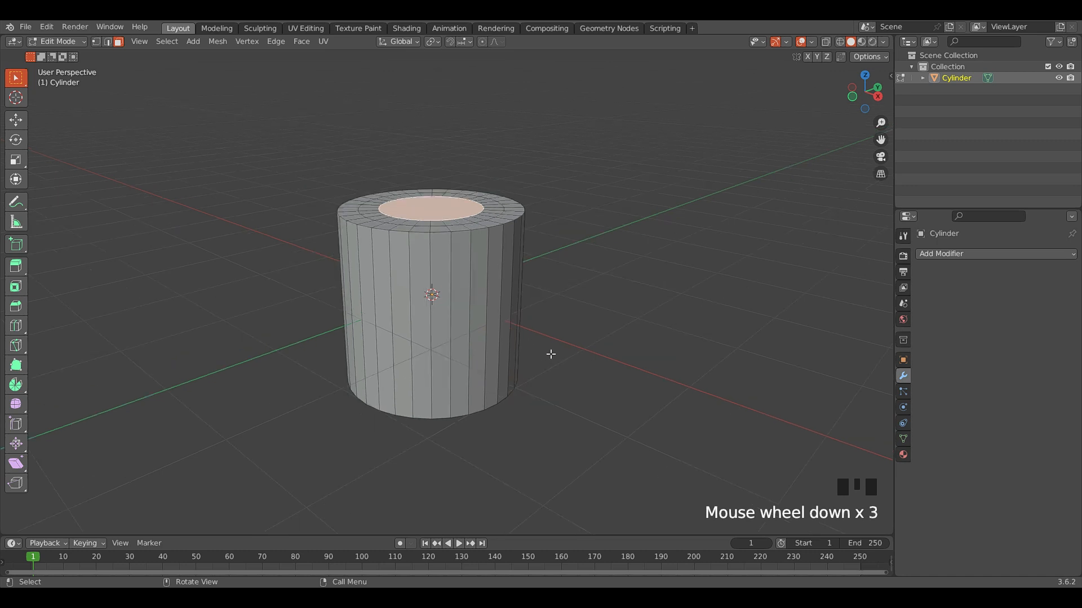
pyautogui.scroll(1, 507, 326)
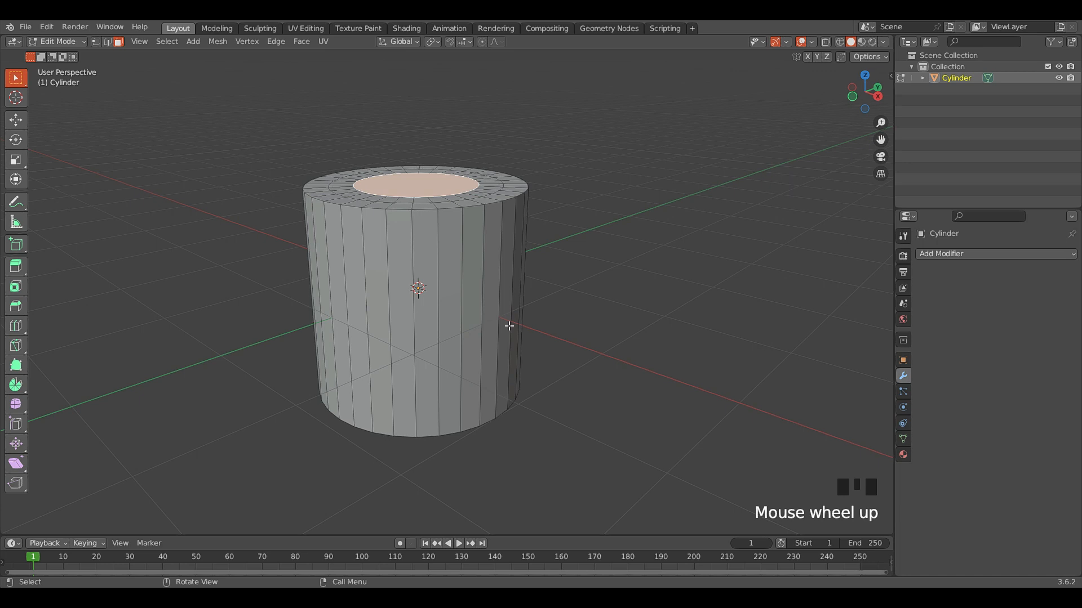
pyautogui.scroll(-2, 505, 324)
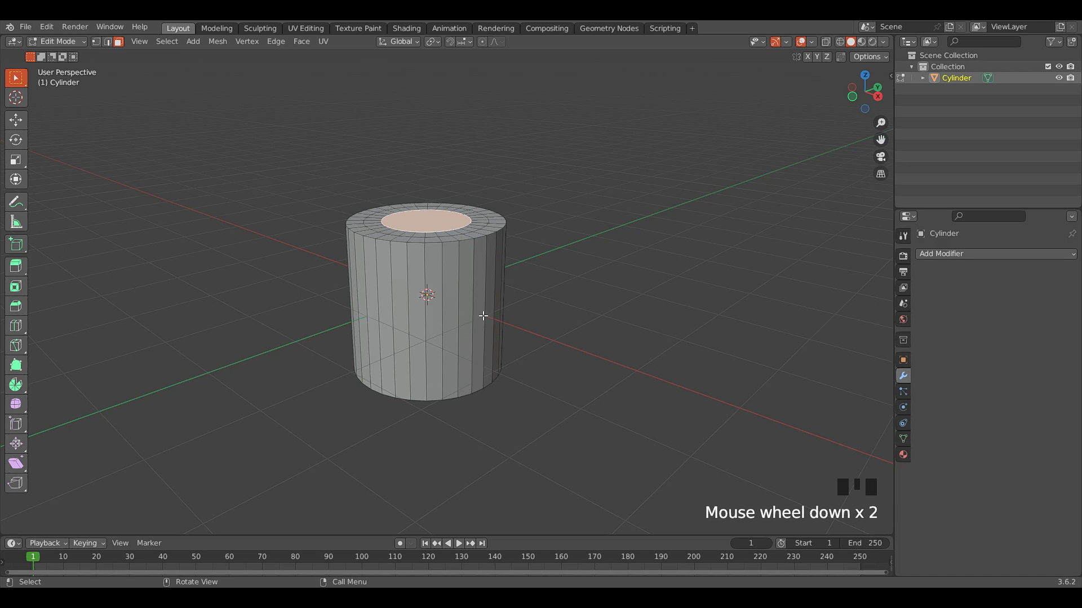